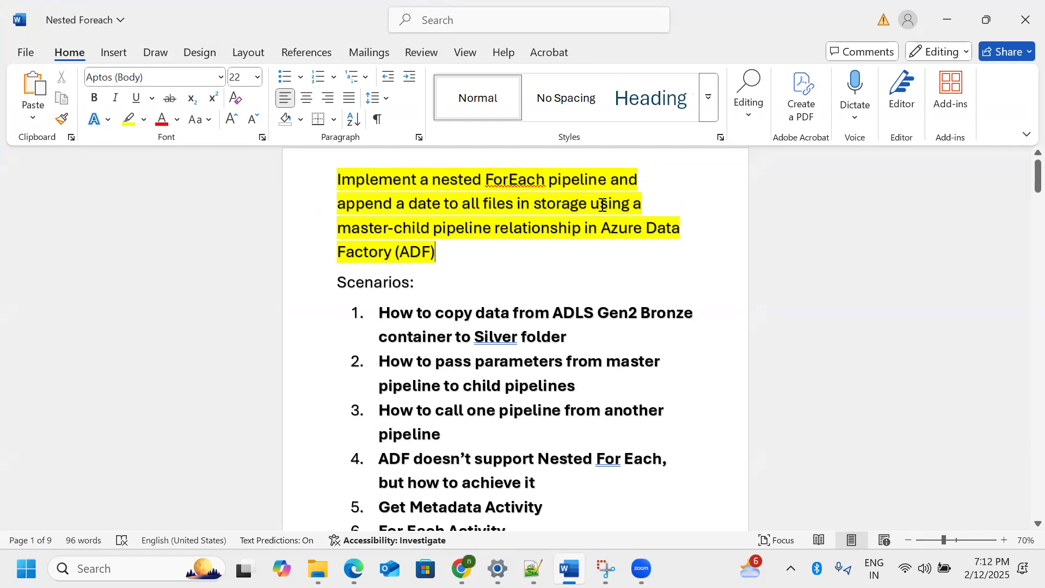
Examine the highlighted task statement about the nested ForEach pipeline and appending a date to all storage files
left_click_drag(495, 178, 556, 178)
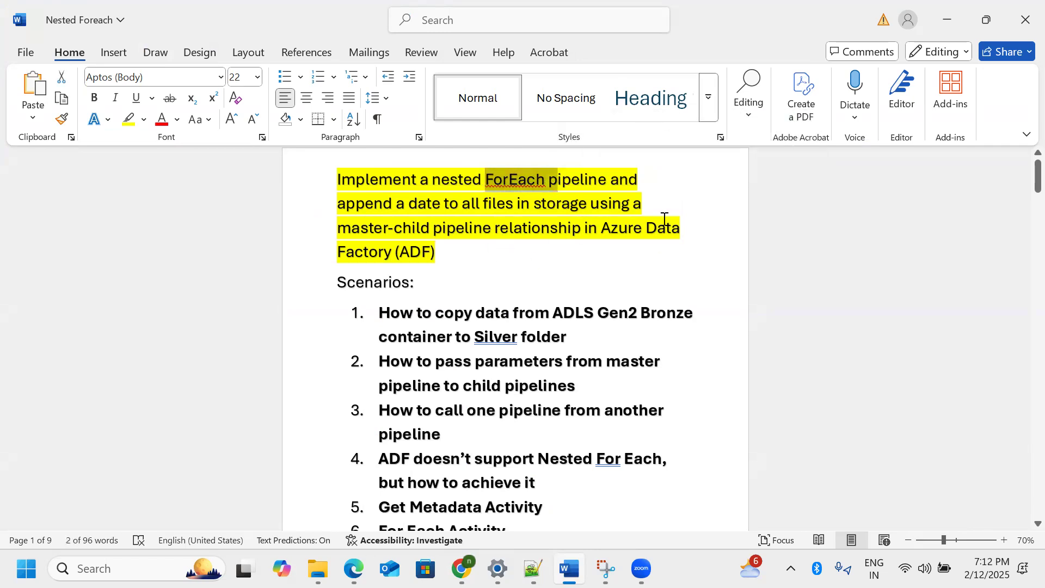
left_click(672, 270)
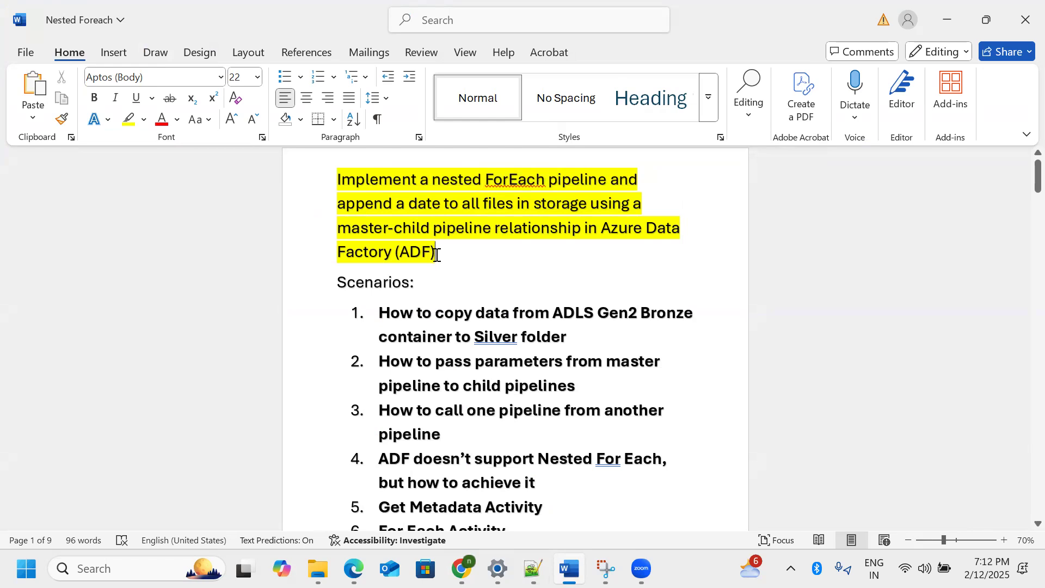
left_click_drag(437, 254, 338, 180)
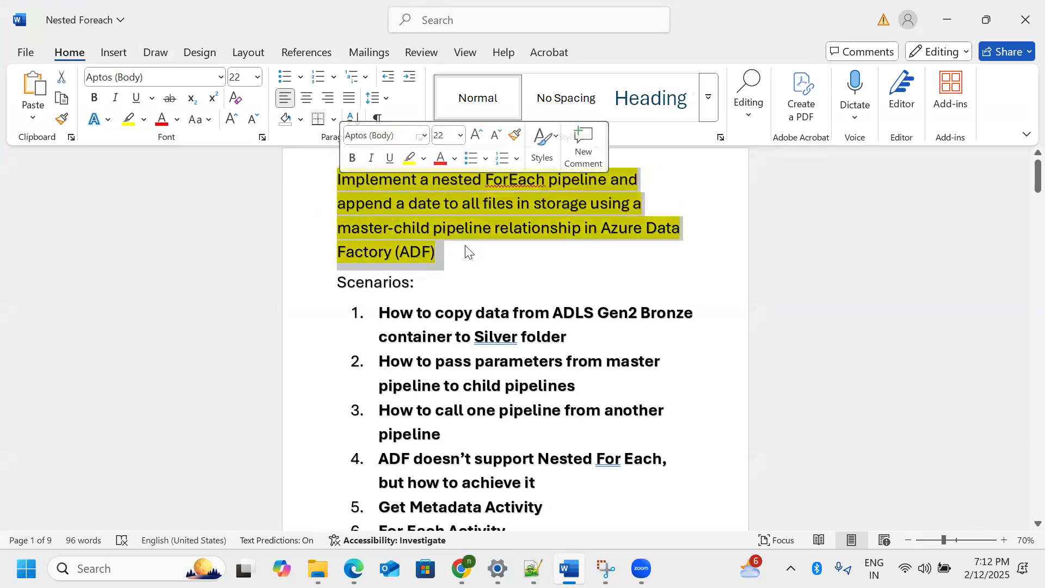
left_click(480, 249)
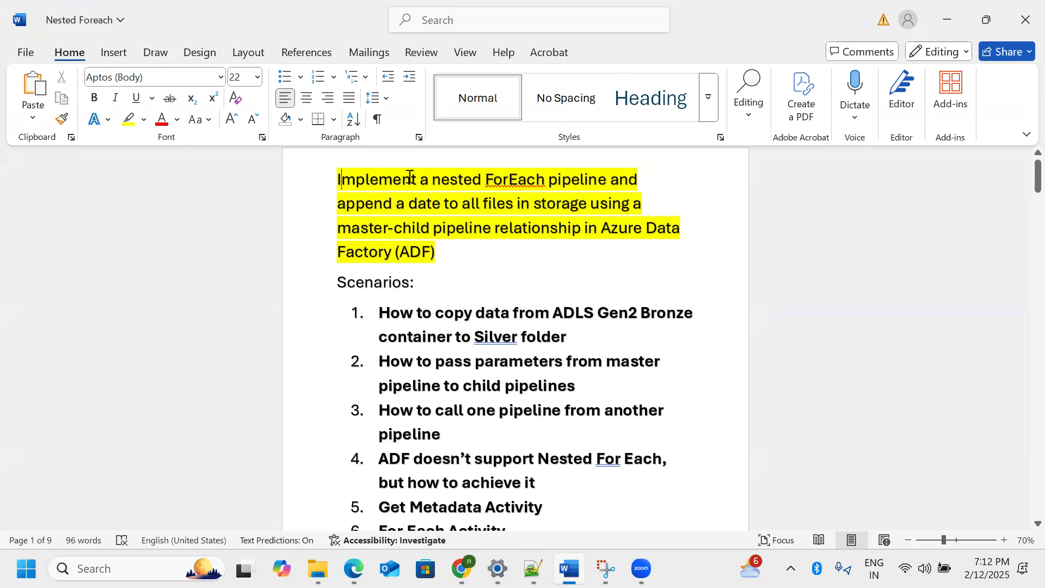
left_click_drag(410, 177, 632, 181)
left_click(578, 262)
Switch to the Azure portal and start a new storage account named fliartjavaappsdevnested in the testrg resource group
key("alt+Tab")
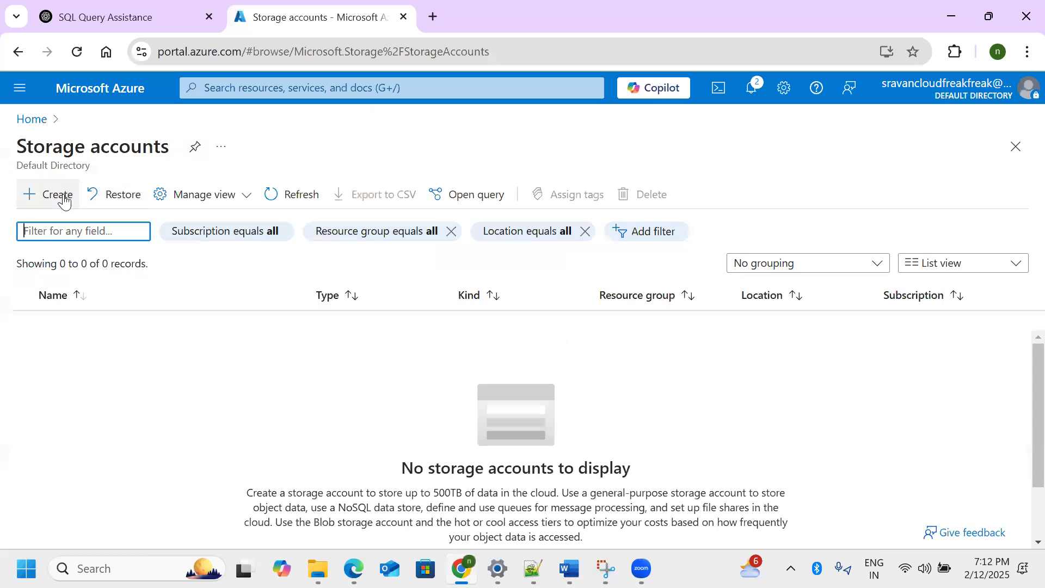
left_click(58, 195)
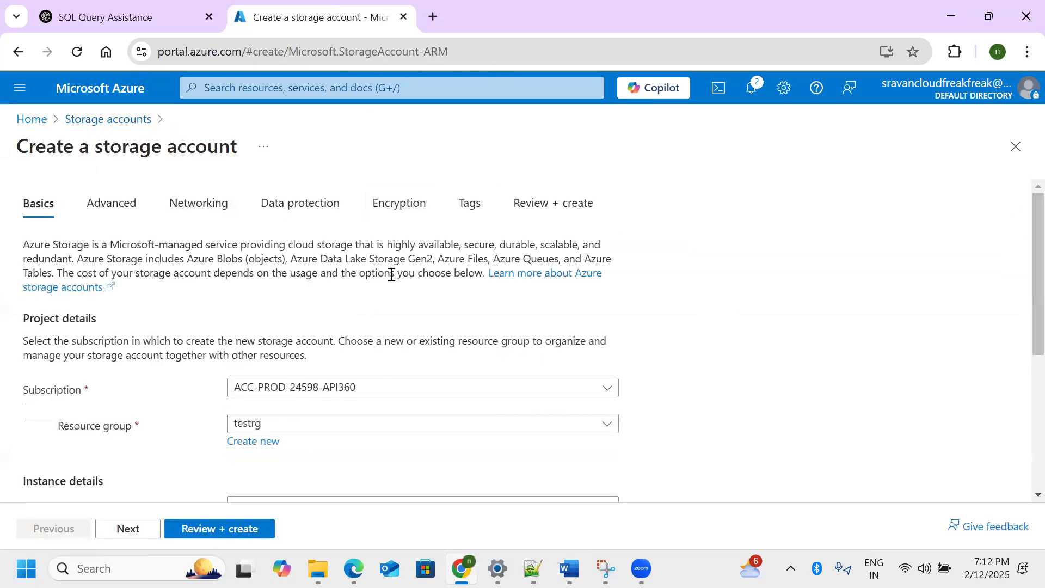
scroll(420, 396, "down", 3)
left_click(405, 341)
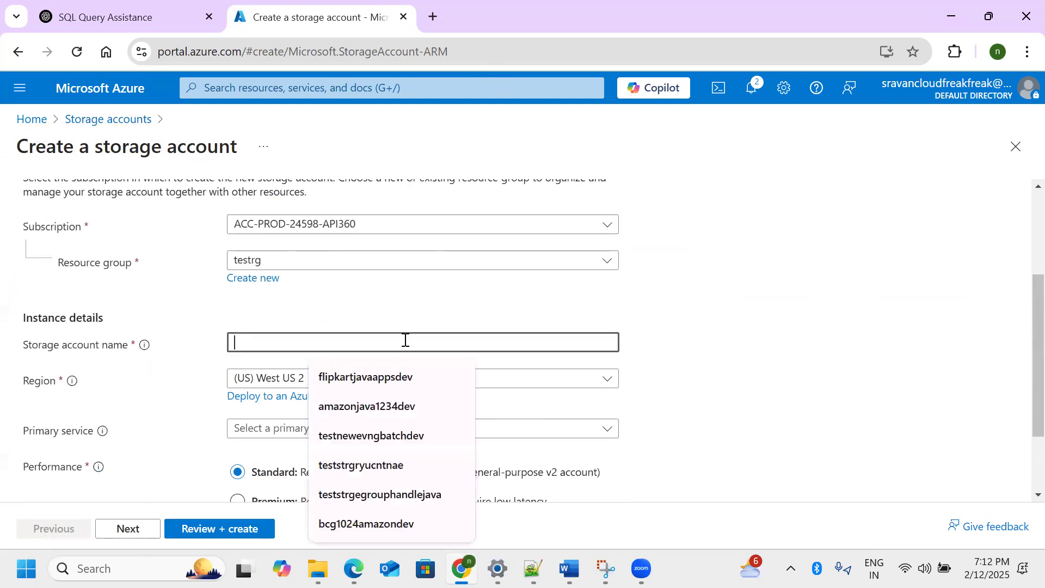
left_click(392, 377)
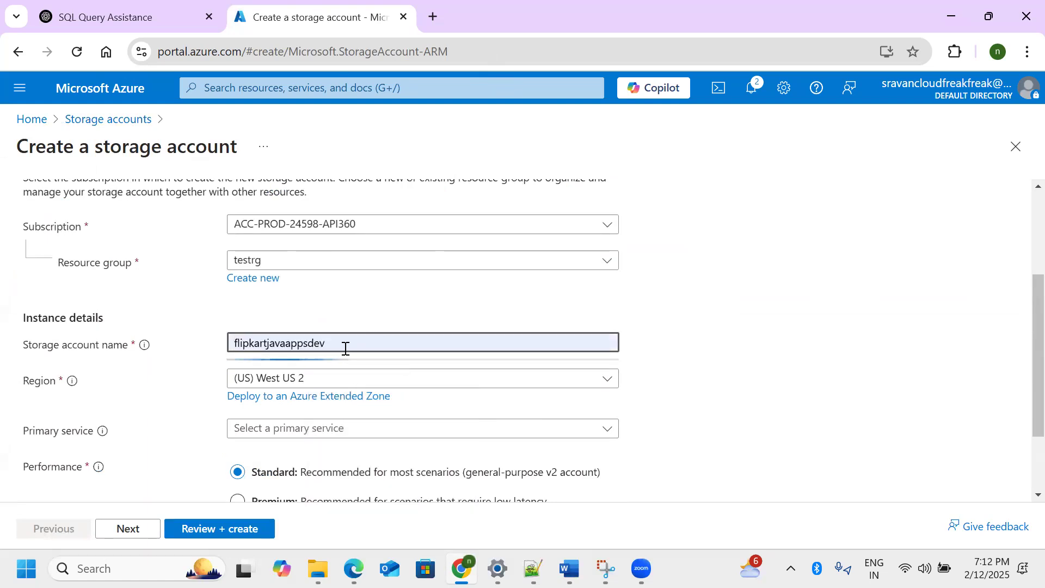
type("nested")
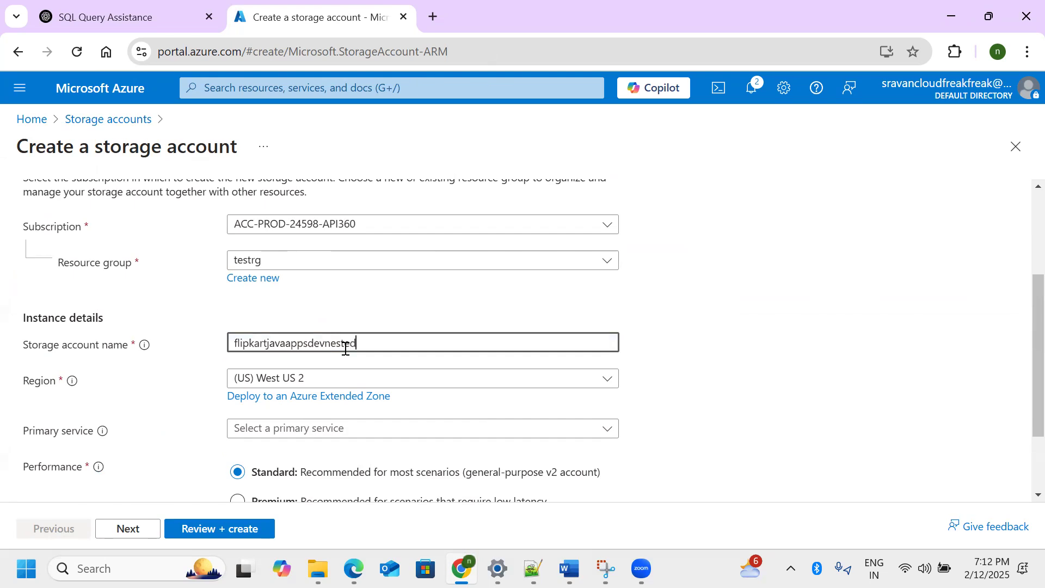
left_click(257, 343)
key("BackSpace")
key("BackSpace")
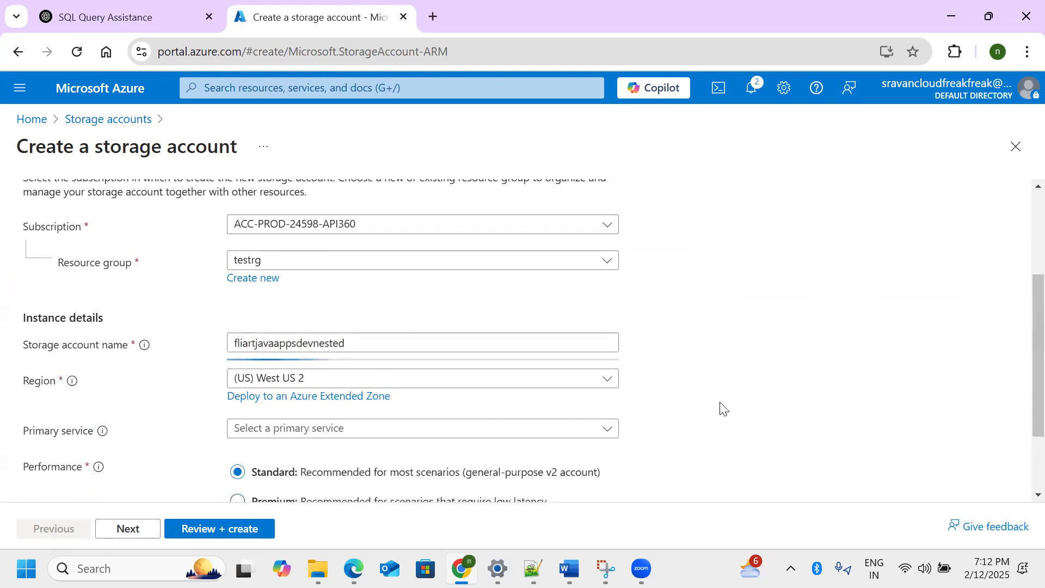
Set the primary service to Azure Blob Storage or Azure Data Lake Storage Gen 2 and the redundancy to locally-redundant storage (LRS)
scroll(719, 411, "down", 2)
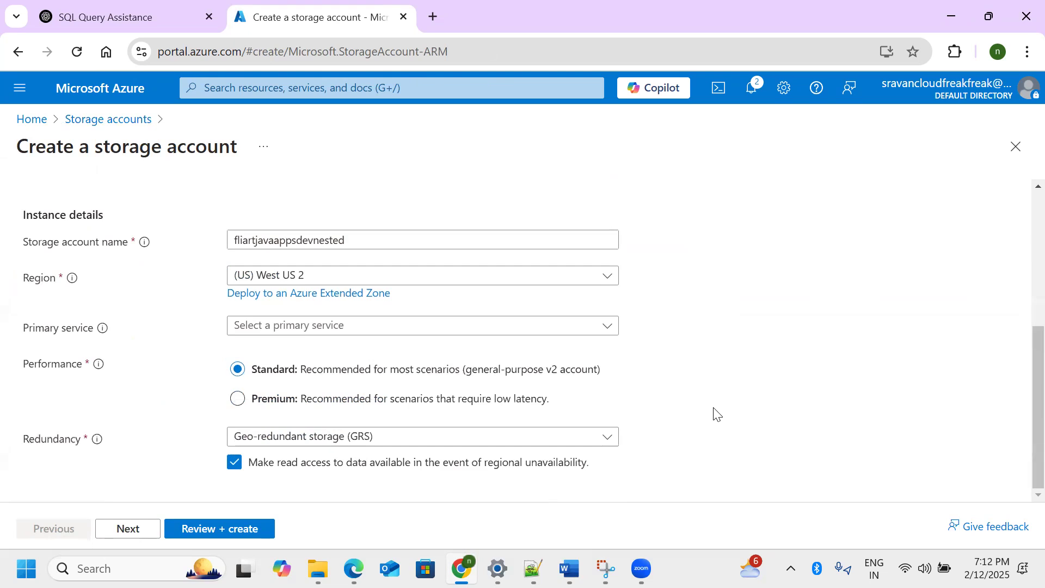
left_click(541, 330)
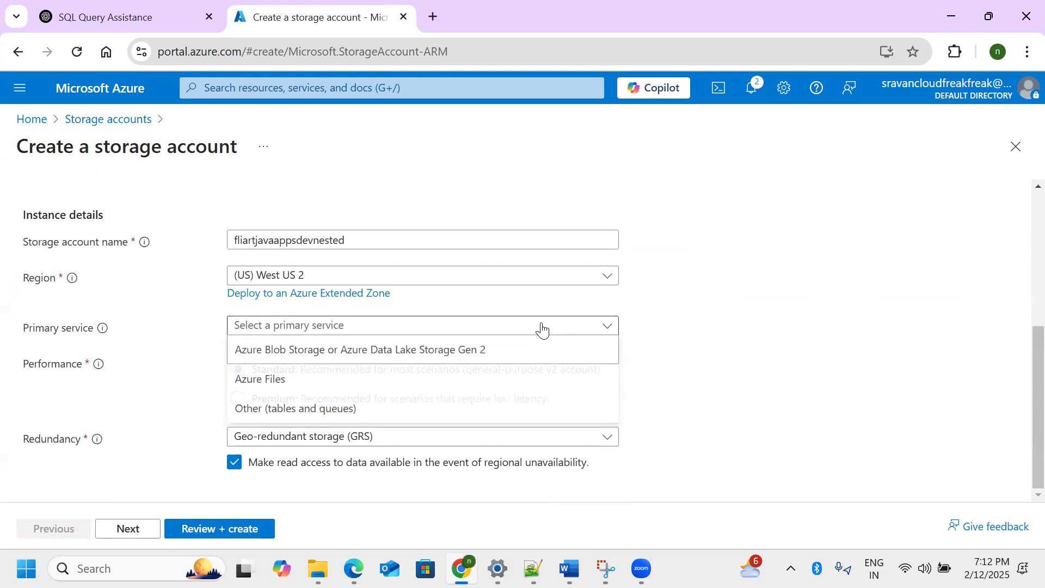
left_click(420, 355)
left_click(290, 437)
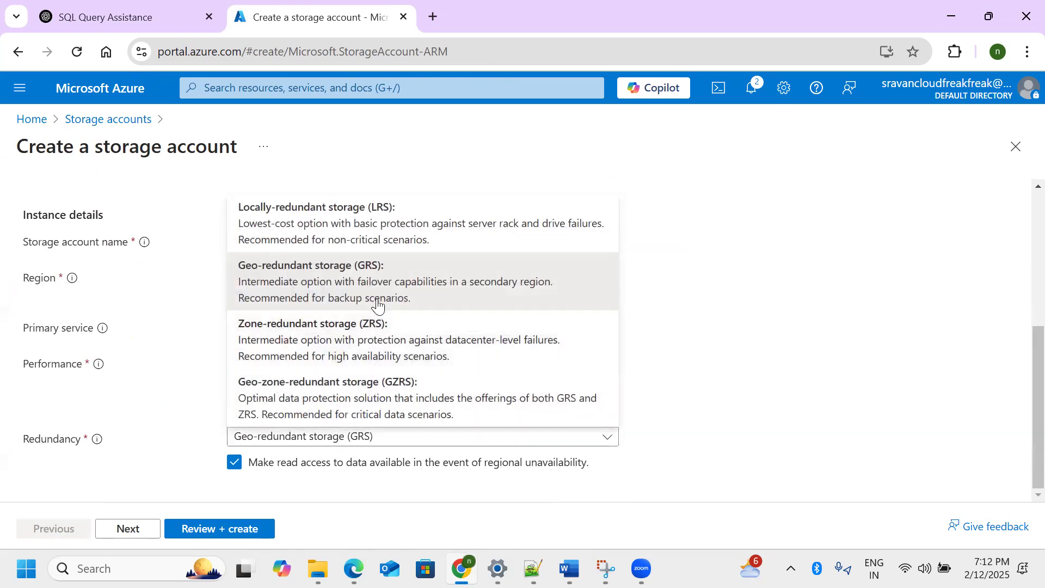
left_click(376, 240)
Enable the hierarchical namespace in the storage account's advanced settings
left_click(133, 529)
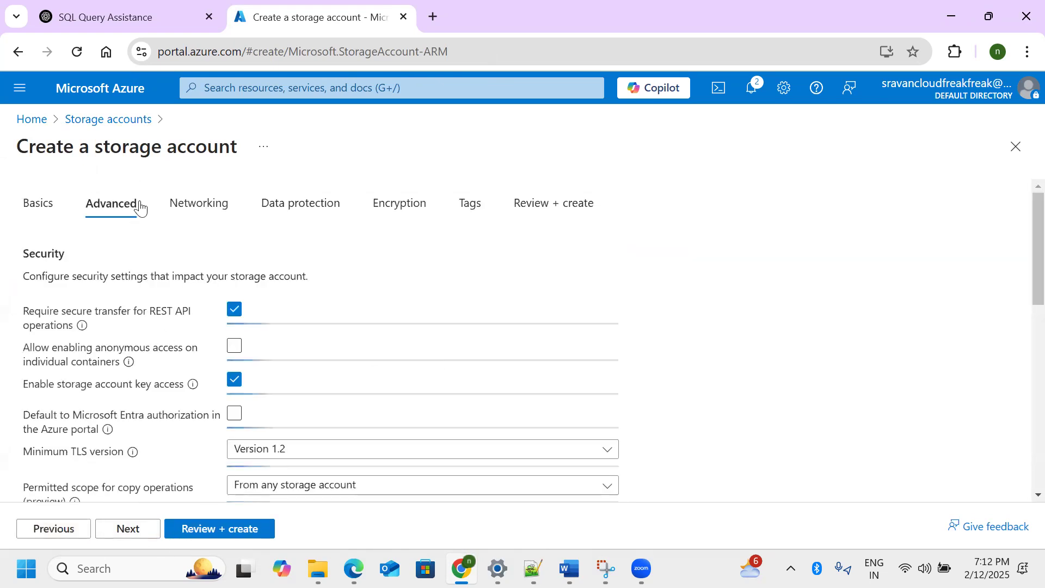
scroll(1019, 228, "down", 5)
left_click(236, 349)
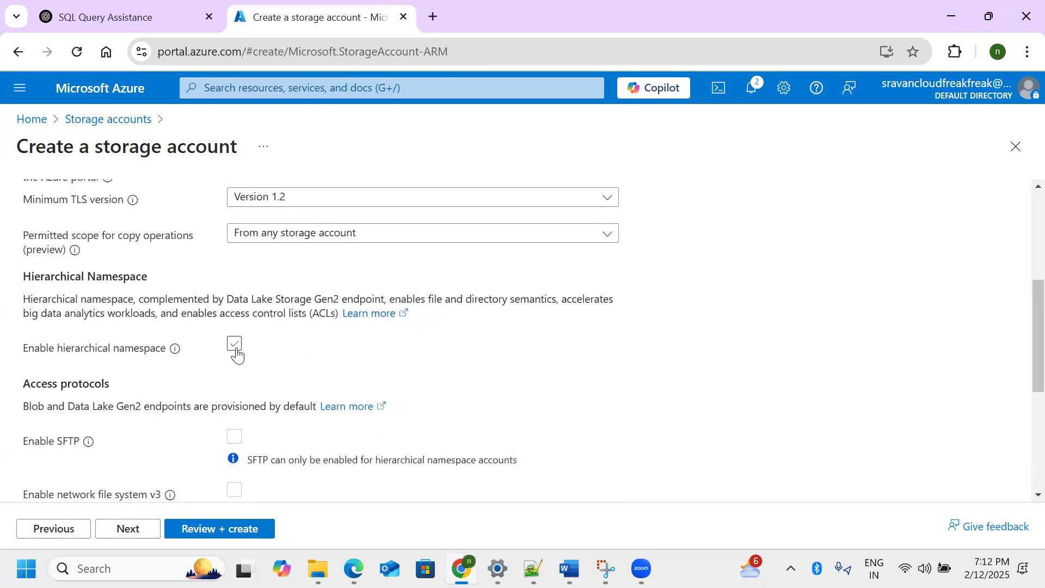
Turn off soft delete for blobs, containers and file shares in the storage account's data protection settings
left_click(141, 526)
left_click(141, 526)
left_click(31, 376)
left_click(31, 427)
scroll(54, 403, "down", 3)
left_click(30, 315)
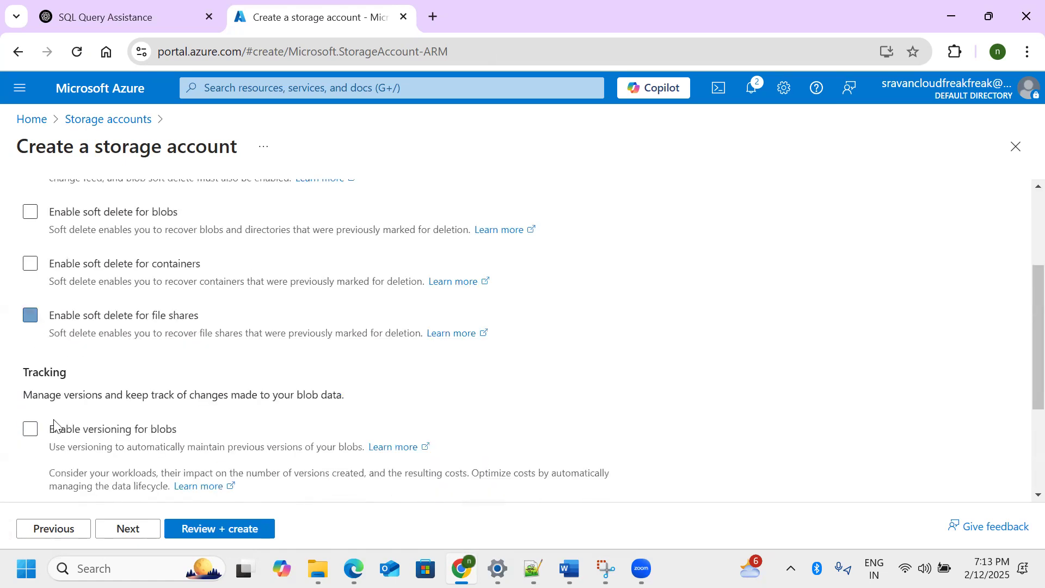
Keep the default encryption and tag settings and create the storage account
left_click(115, 535)
left_click(116, 533)
left_click(120, 531)
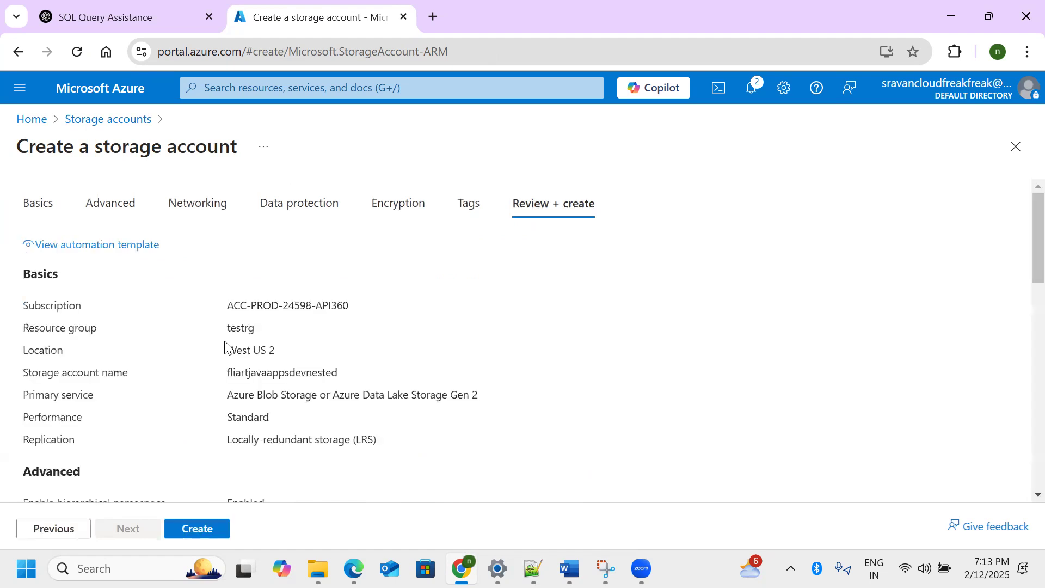
left_click(209, 529)
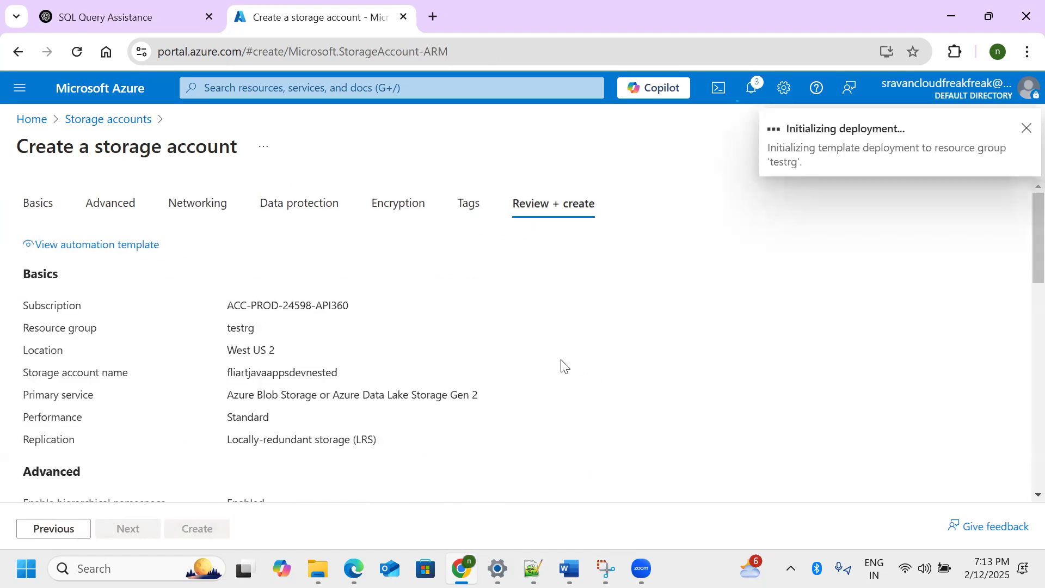
Open the Azure home page in a separate browser tab and start creating a new data factory
right_click(42, 123)
left_click(59, 137)
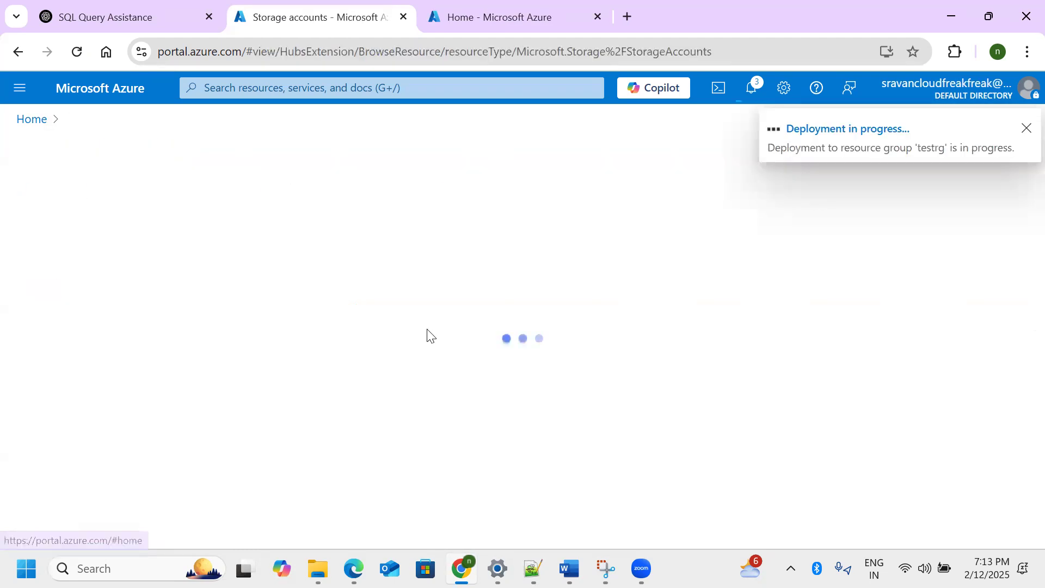
left_click(523, 13)
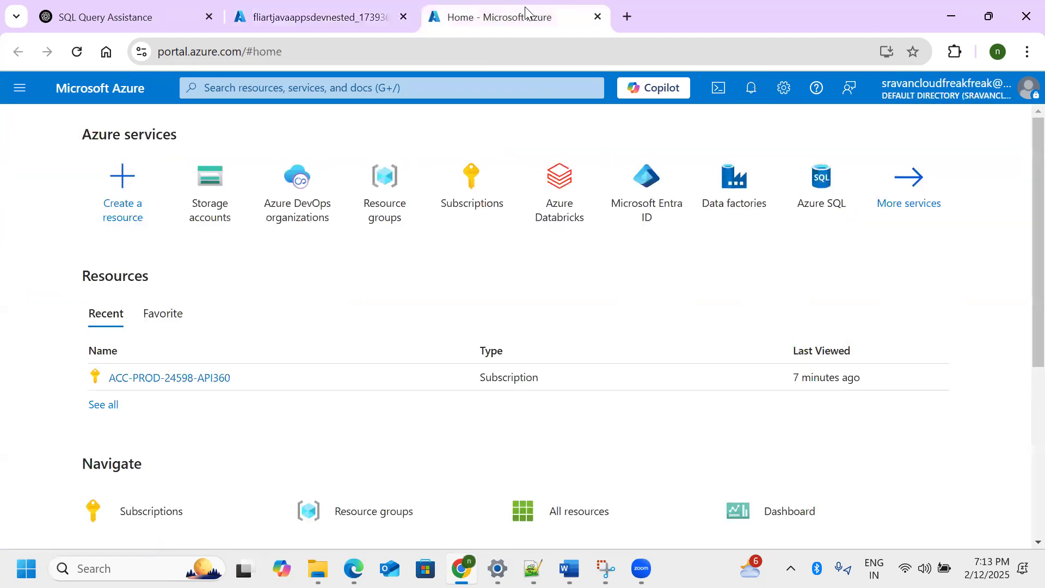
left_click(754, 190)
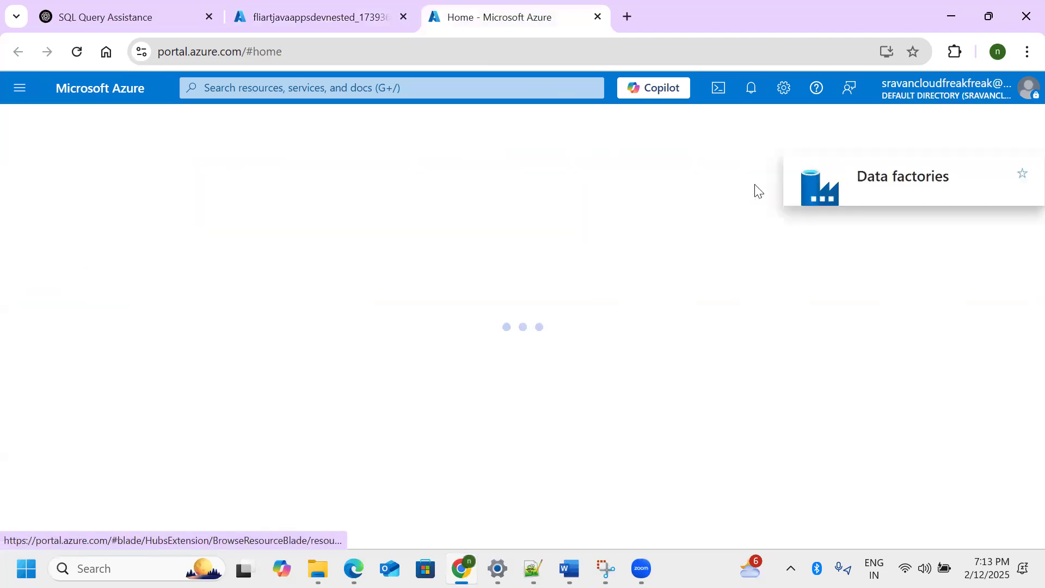
left_click(55, 198)
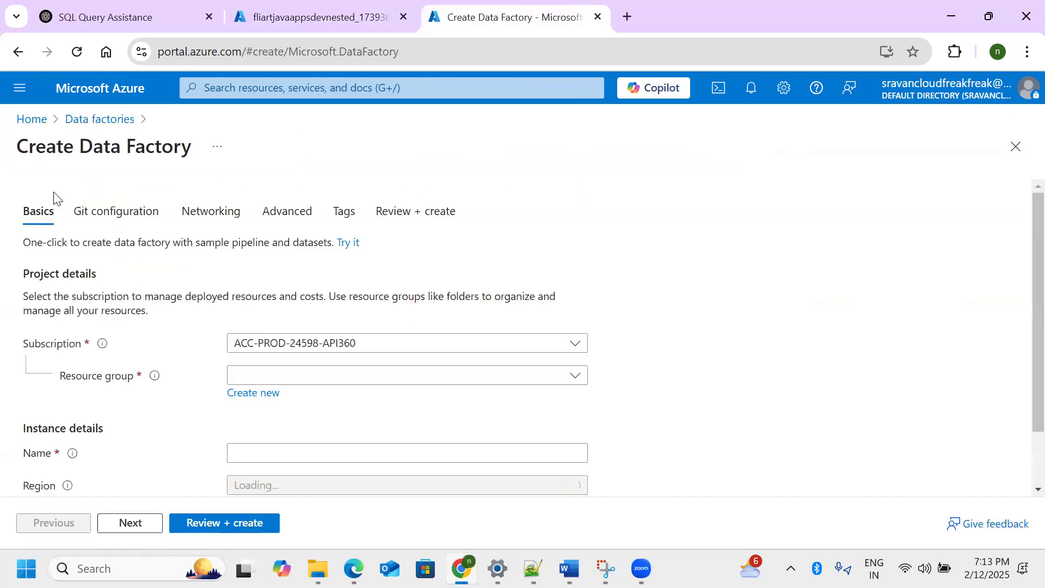
Assign the data factory to the testrg resource group and name it nestedforeachdatarcfry
scroll(430, 375, "down", 1)
left_click(417, 309)
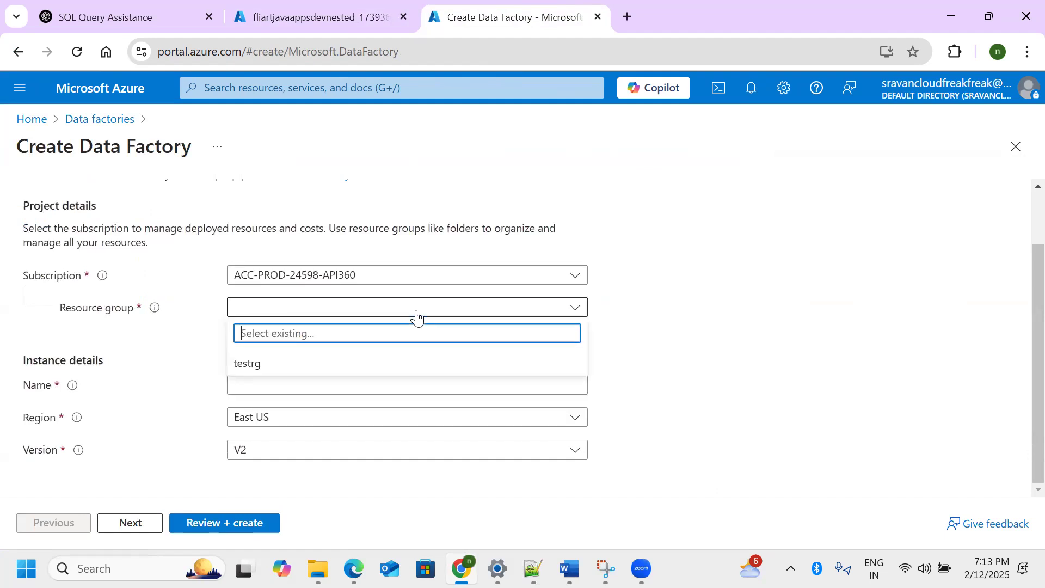
left_click(334, 366)
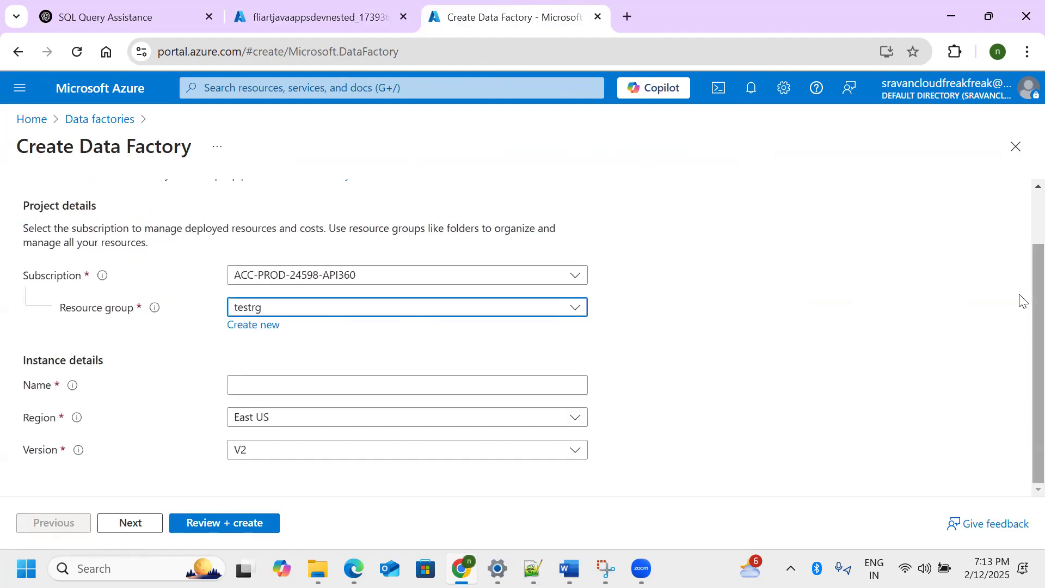
left_click(258, 388)
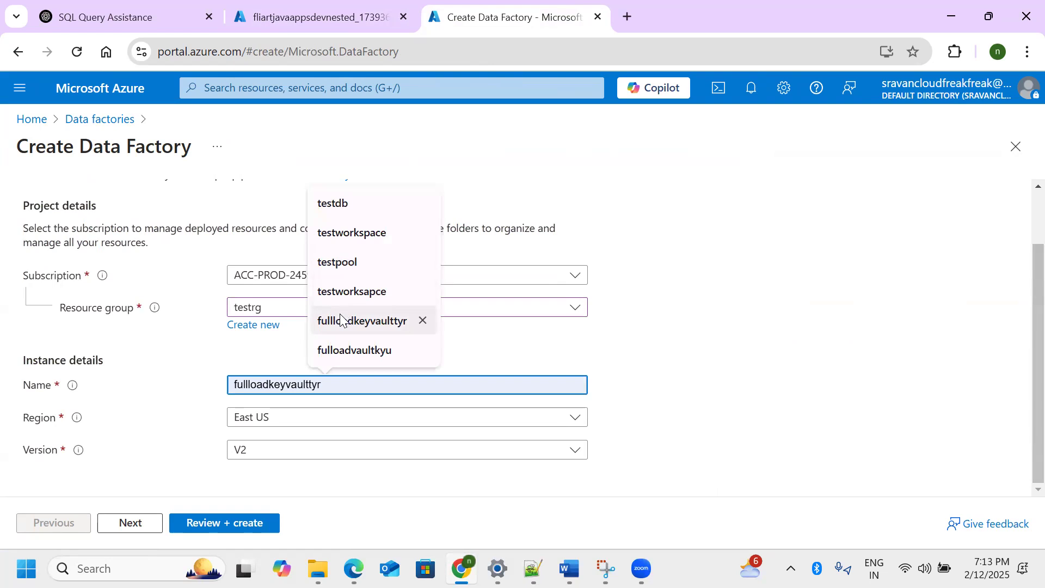
type("nestedforeachdatarcfry")
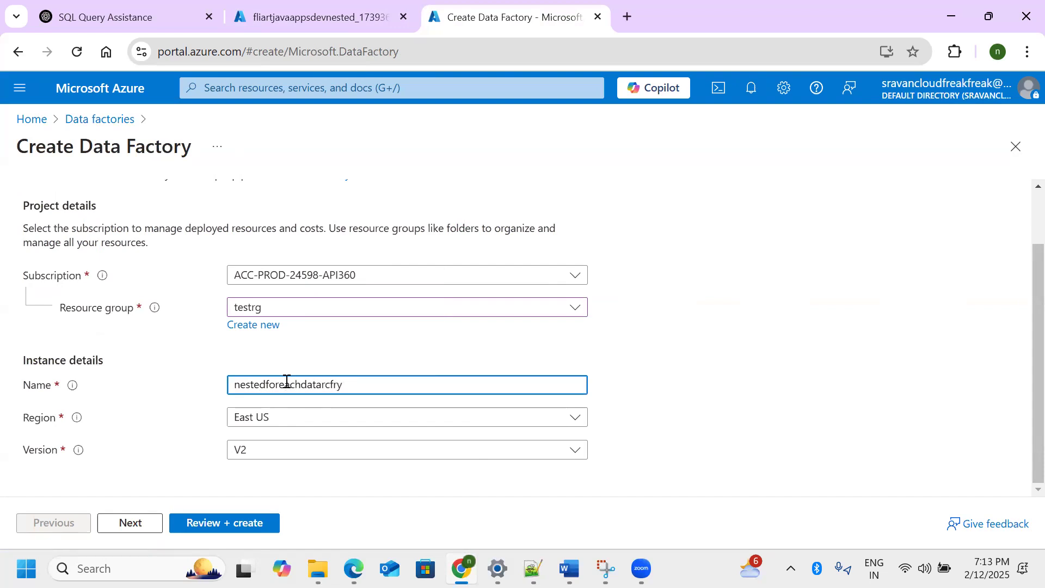
Set the data factory's region to West US 2
left_click(312, 416)
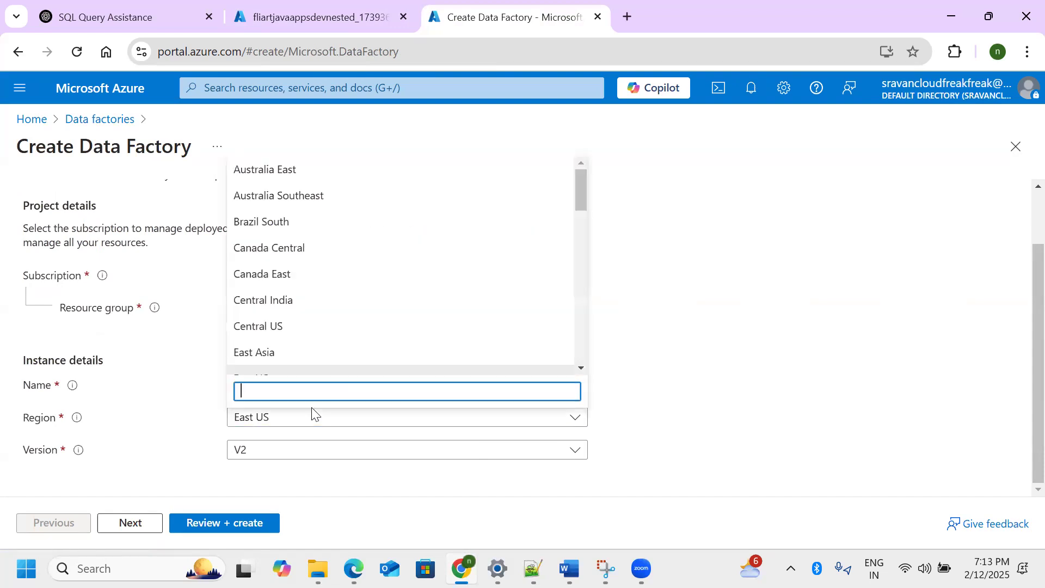
type("west")
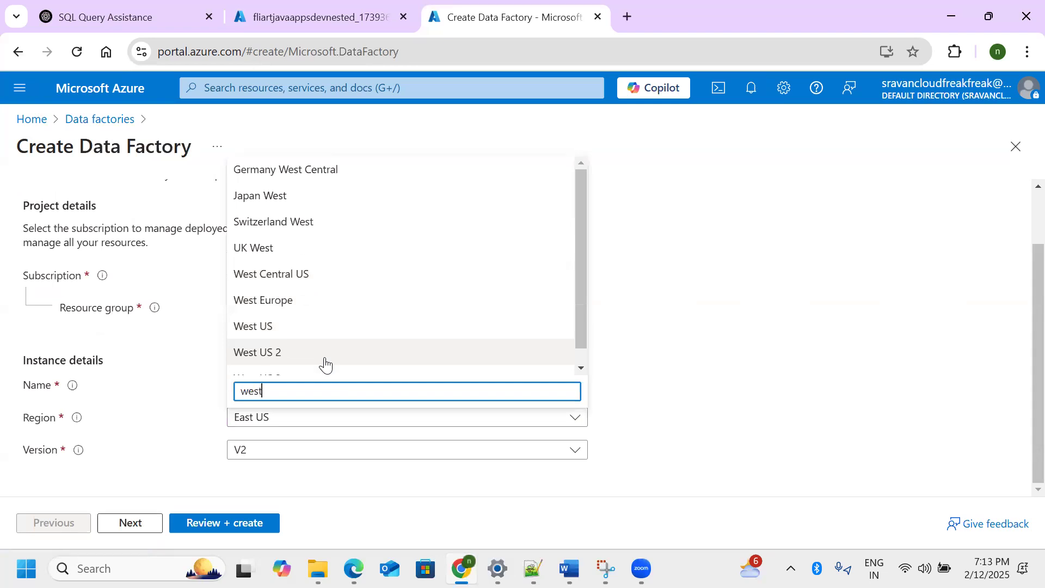
scroll(325, 364, "down", 1)
left_click(324, 335)
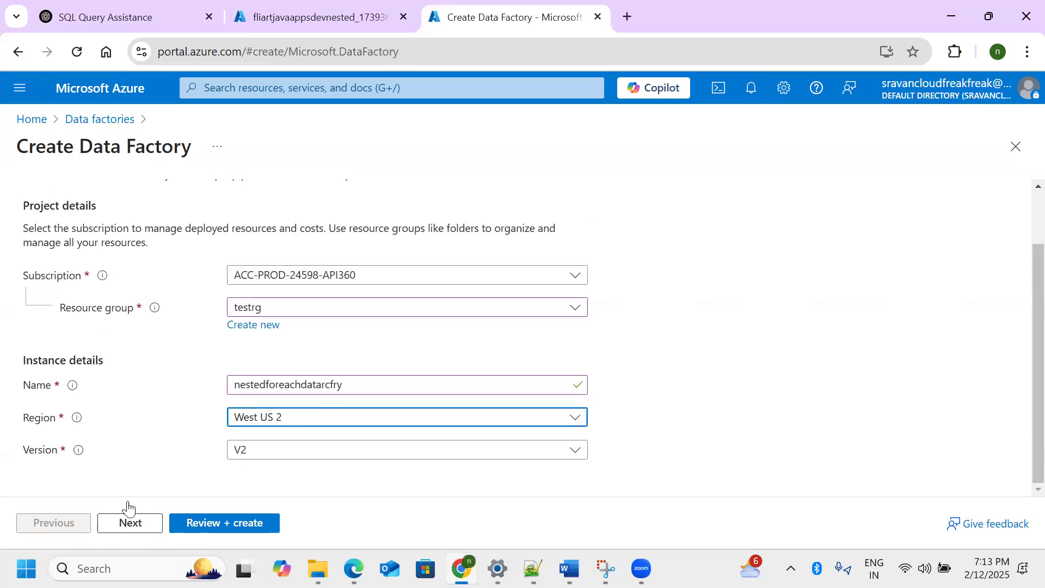
Accept the remaining default settings and create the data factory
left_click(120, 524)
left_click(121, 524)
left_click(121, 524)
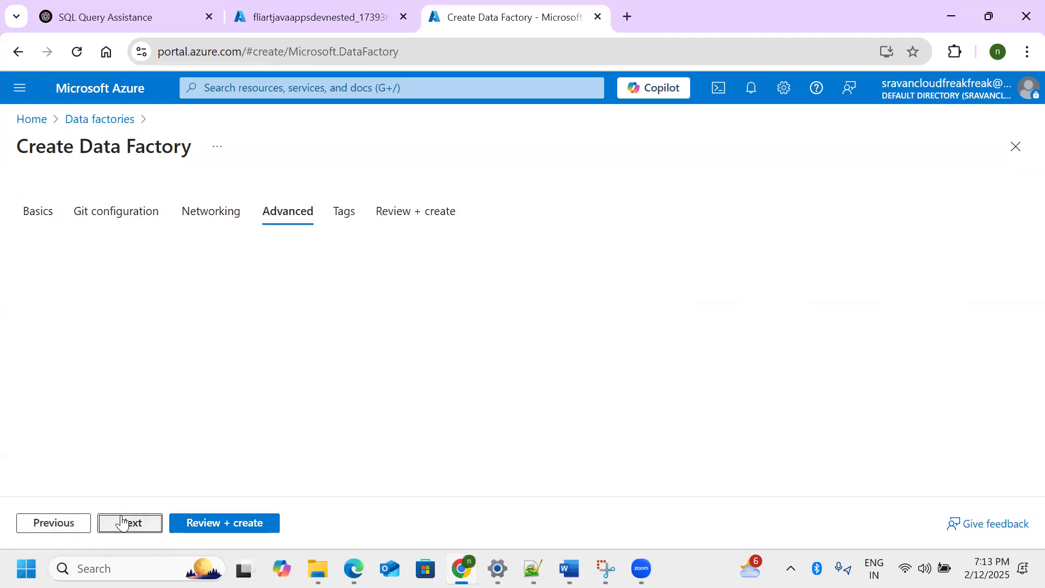
left_click(120, 524)
left_click(120, 524)
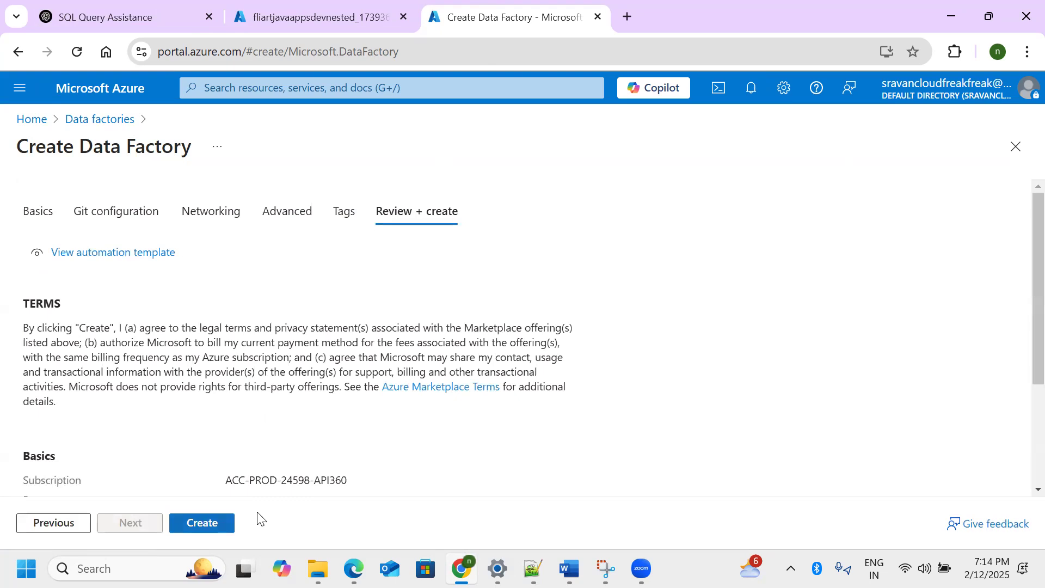
left_click(229, 522)
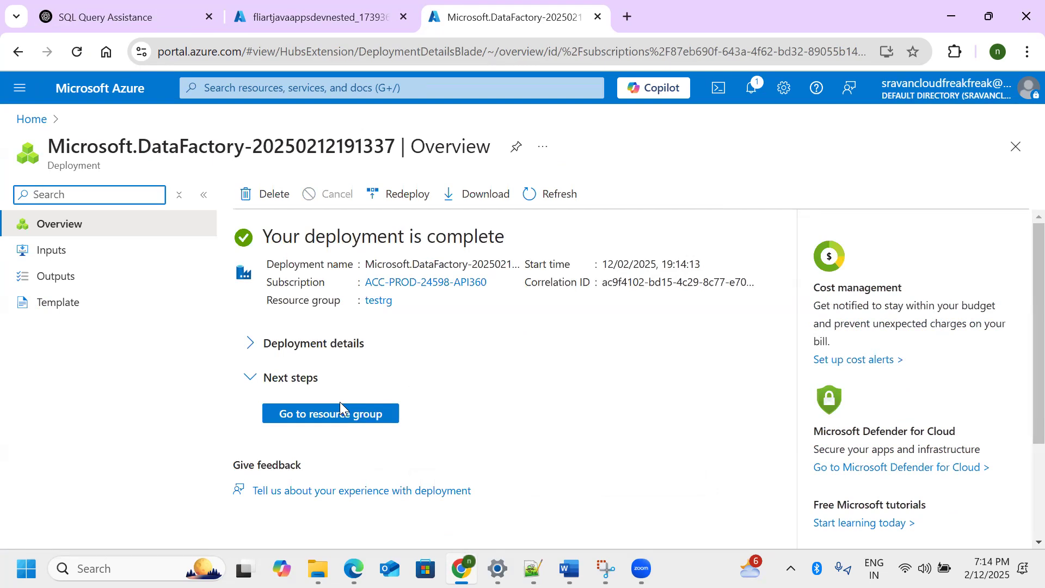
Go to the testrg resource group, open the fliartjavaappsdevnested storage account and look over its properties
left_click(339, 403)
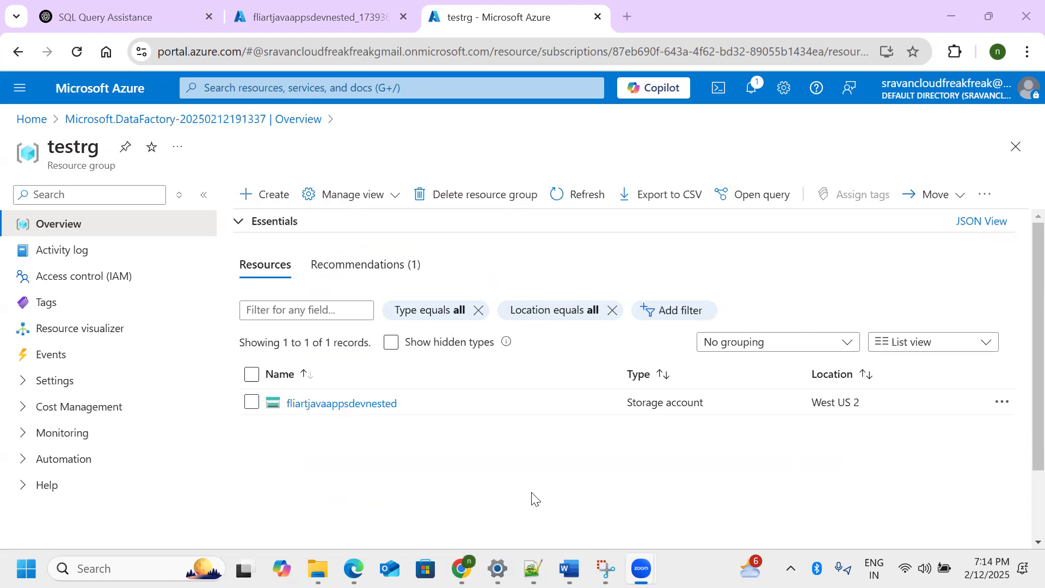
left_click(330, 404)
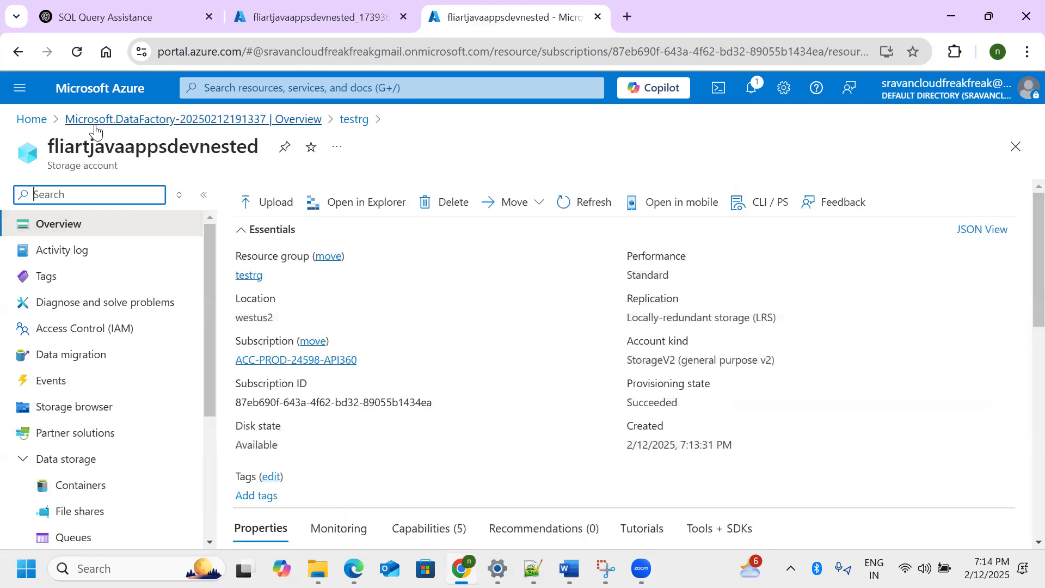
scroll(563, 431, "down", 5)
scroll(563, 431, "down", 3)
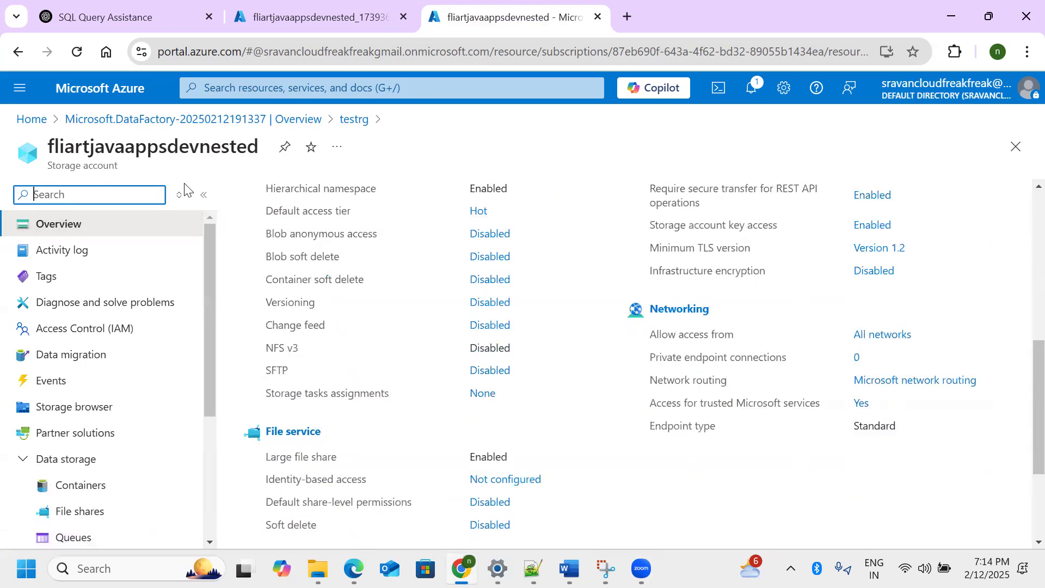
Open the newly deployed nestedforeachdatarcfry data factory, launch its studio and close the resource's portal page
left_click(130, 120)
left_click(313, 413)
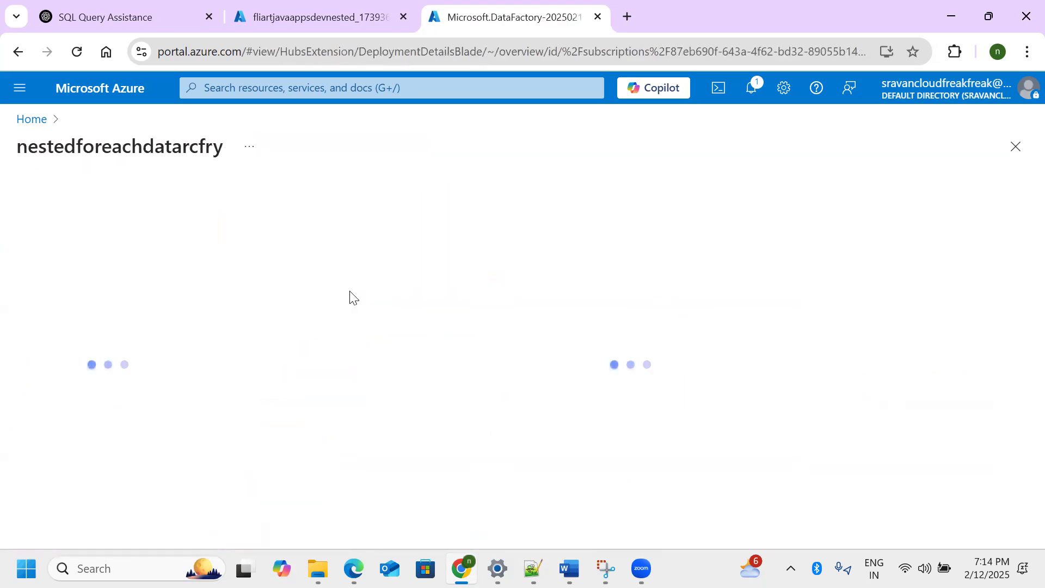
scroll(517, 381, "down", 4)
left_click(534, 346)
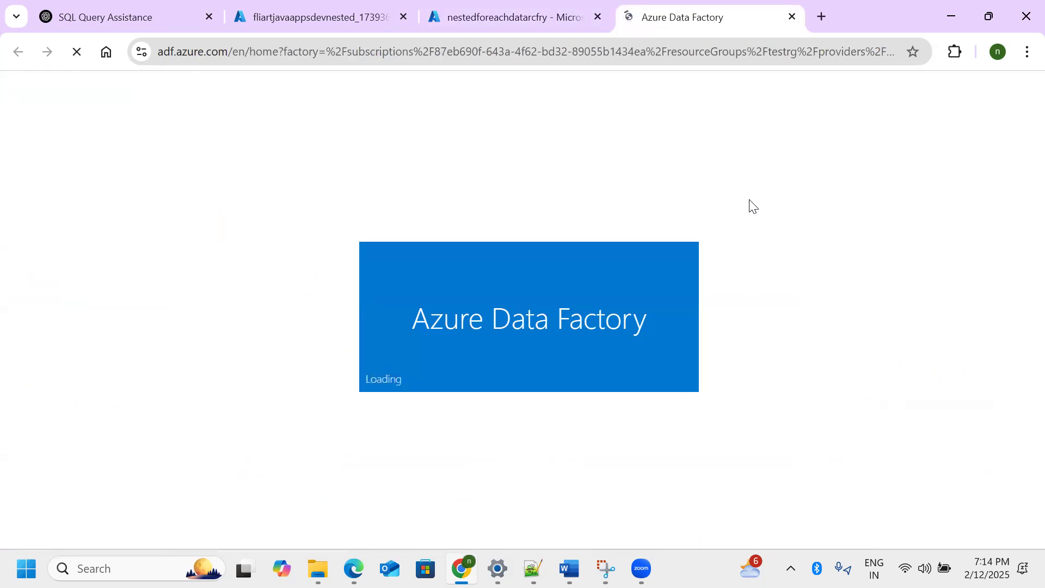
left_click(599, 17)
Open the containers of the fliartjavaappsdevnested storage account and create a container named bronze
left_click(354, 7)
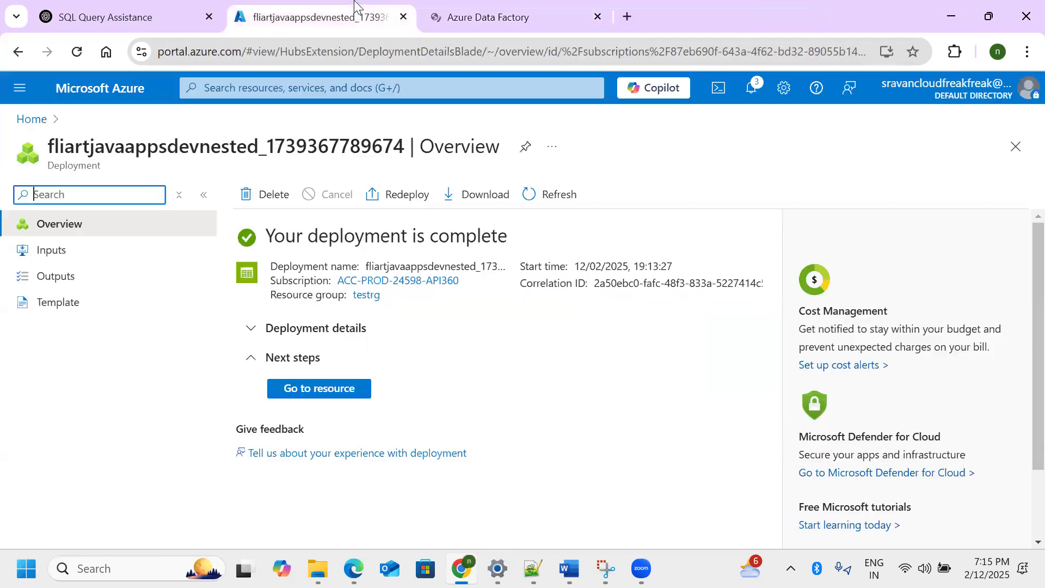
left_click(319, 388)
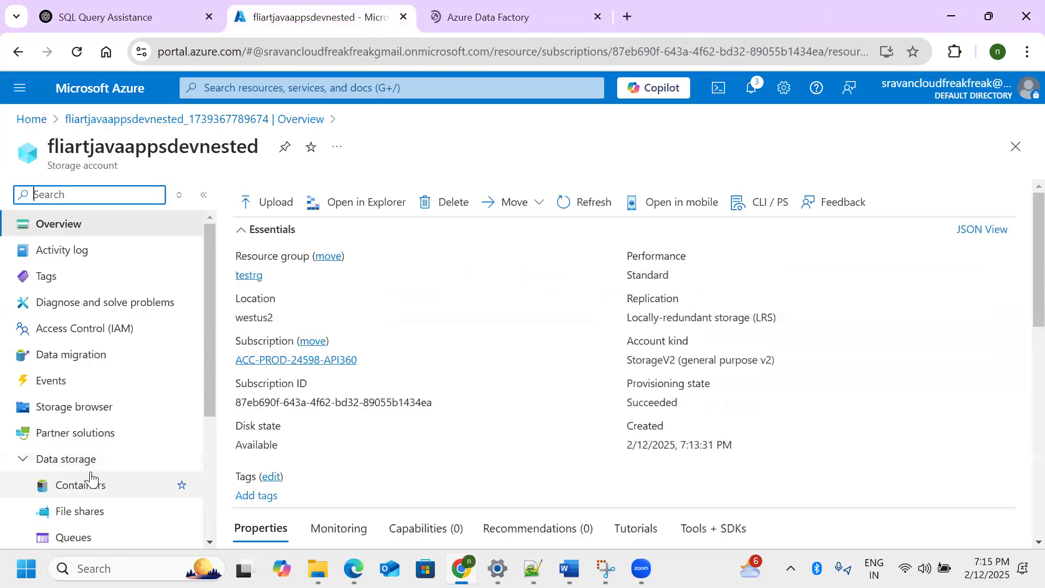
left_click(91, 475)
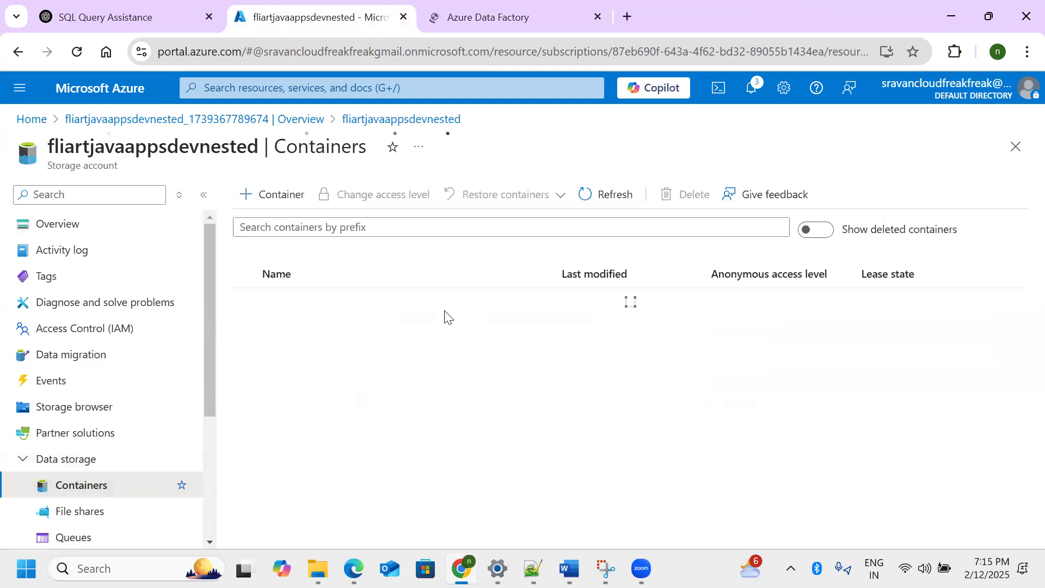
left_click(294, 202)
left_click(758, 201)
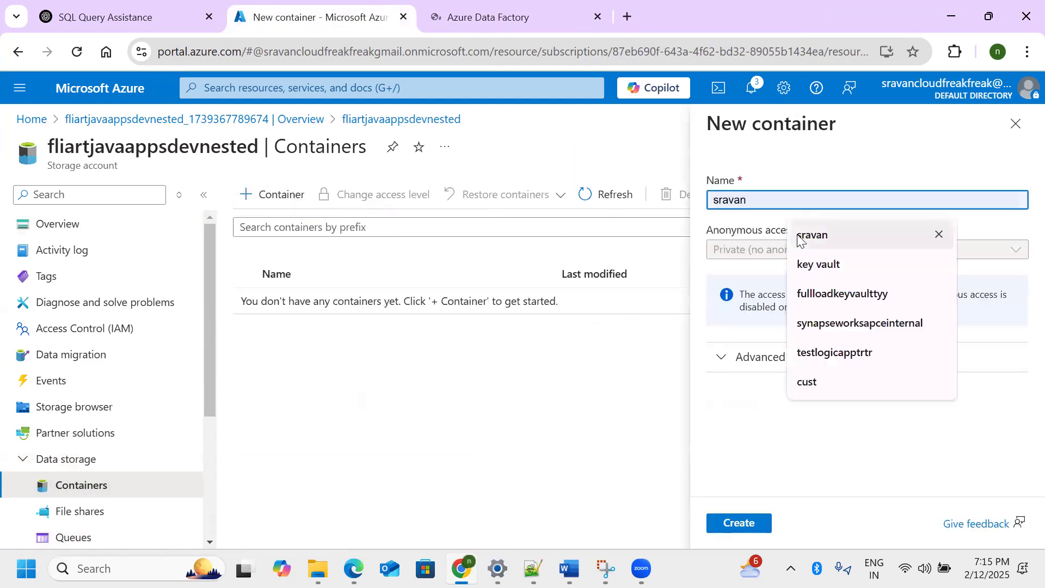
type("br")
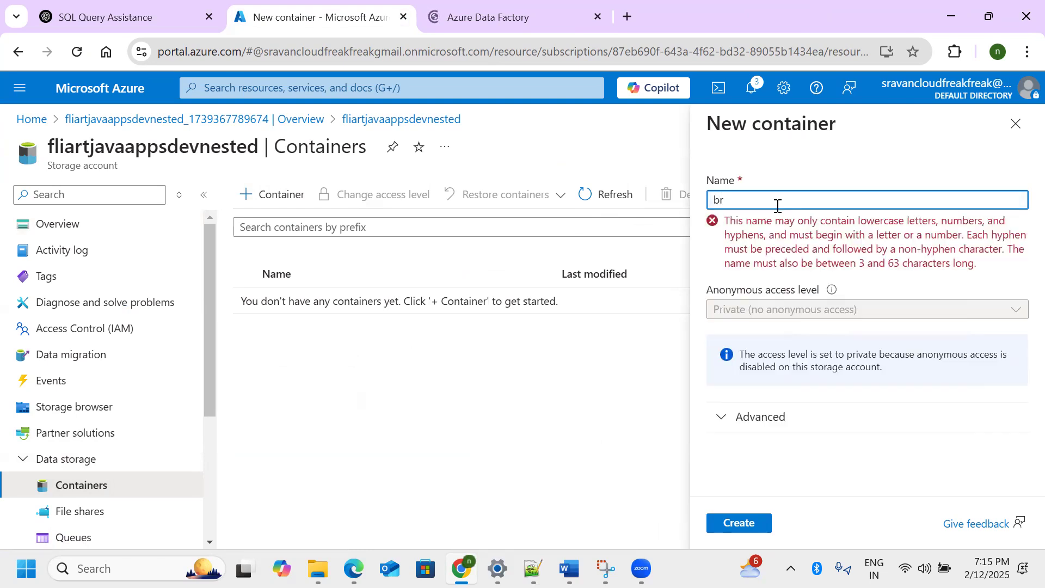
type("onze")
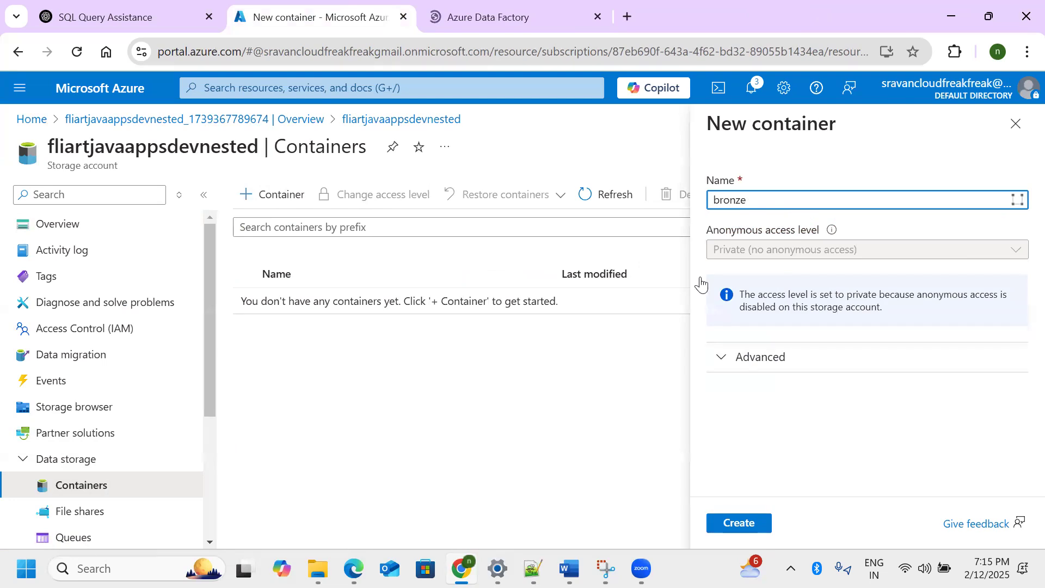
key("Return")
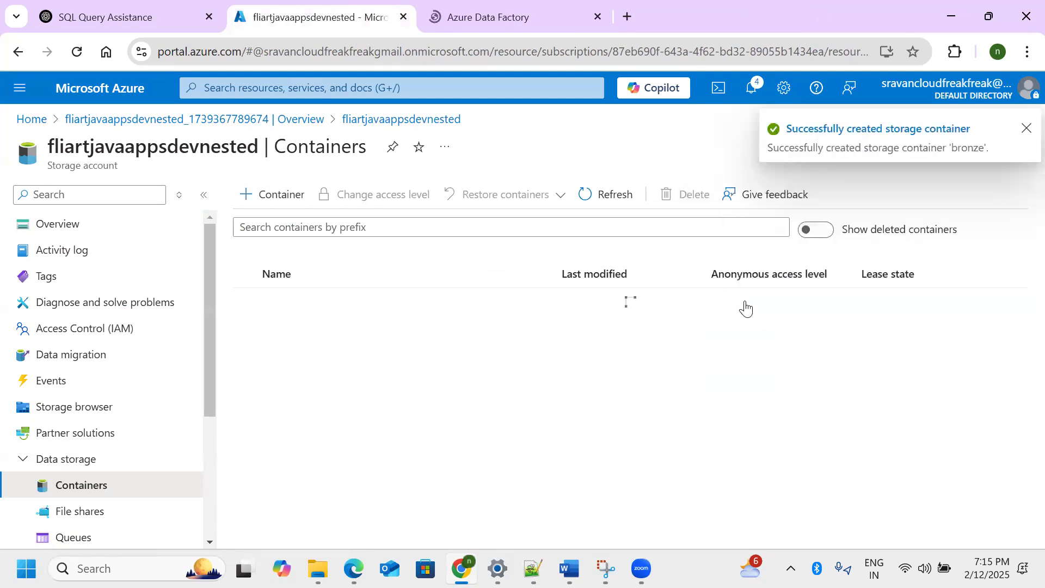
Open the bronze container and add a directory named cust
left_click(439, 309)
left_click(366, 209)
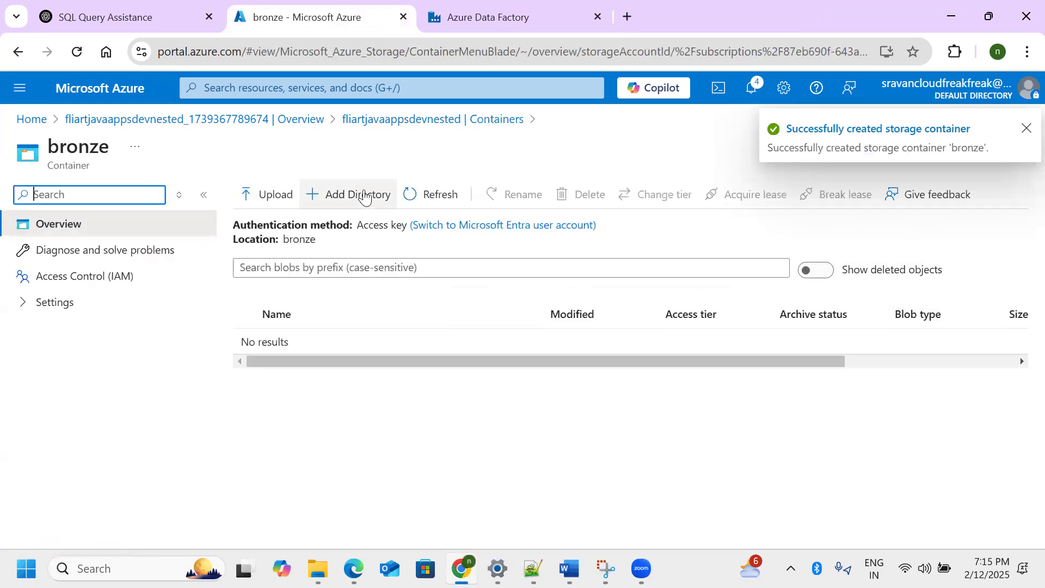
left_click(836, 201)
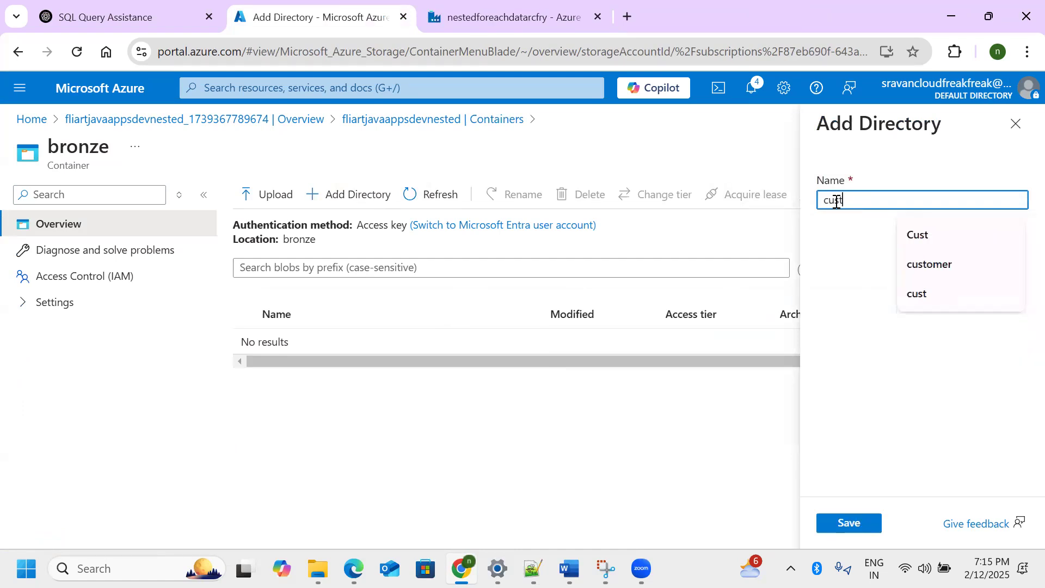
left_click(849, 523)
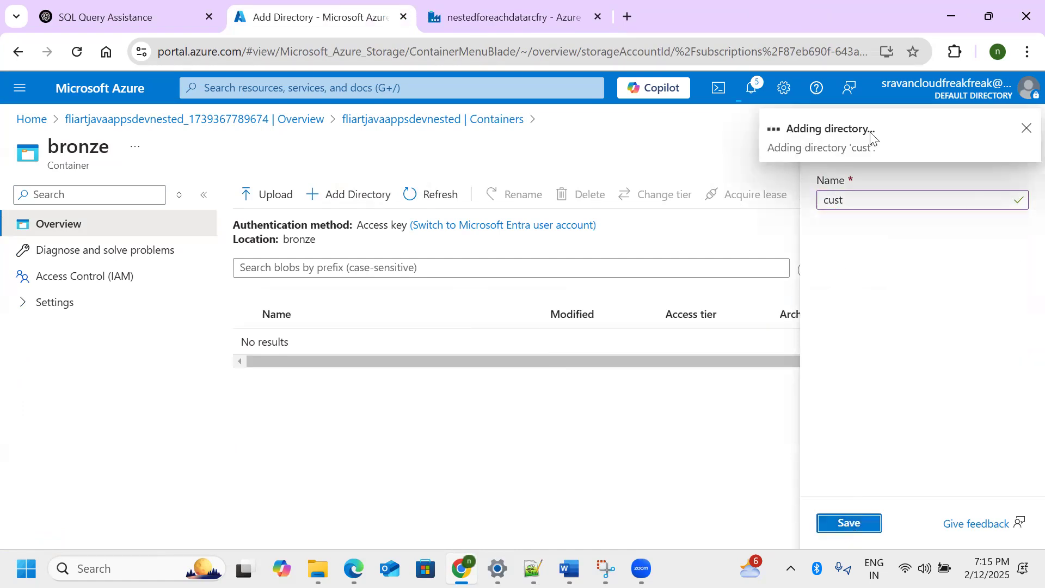
Add two more directories named emp and sales to the bronze container
left_click(352, 195)
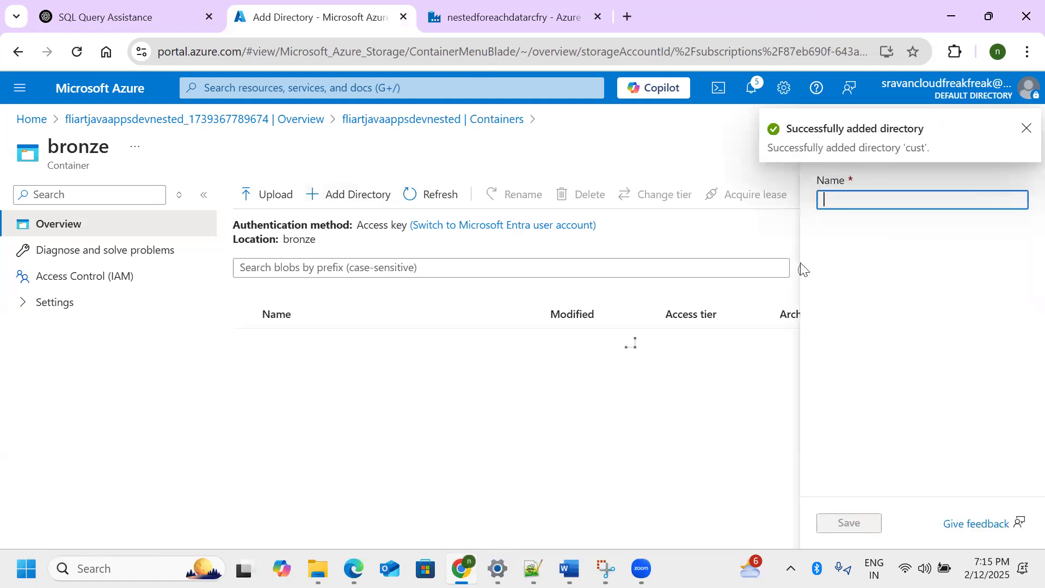
type("emp")
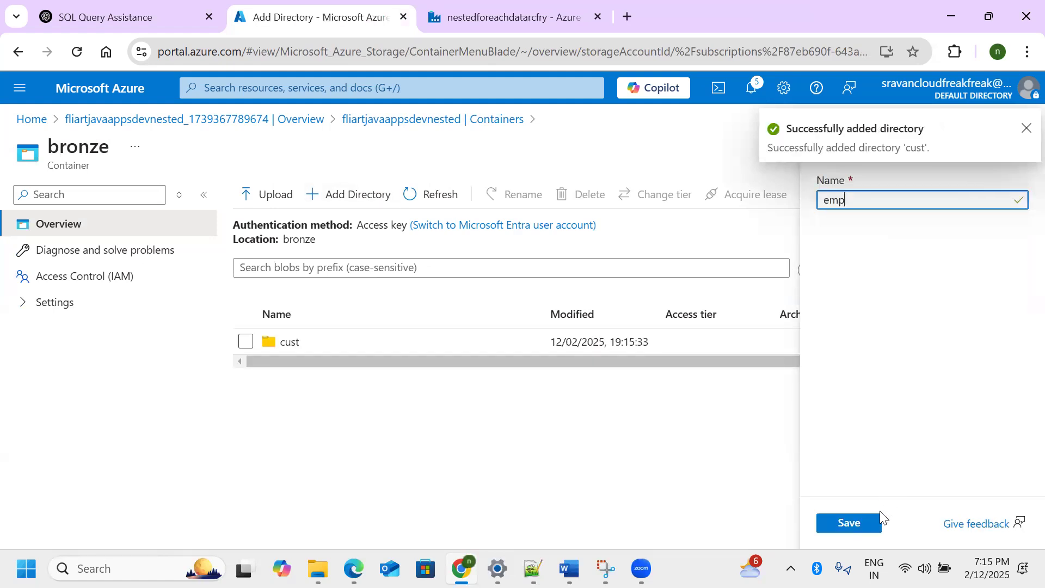
left_click(874, 520)
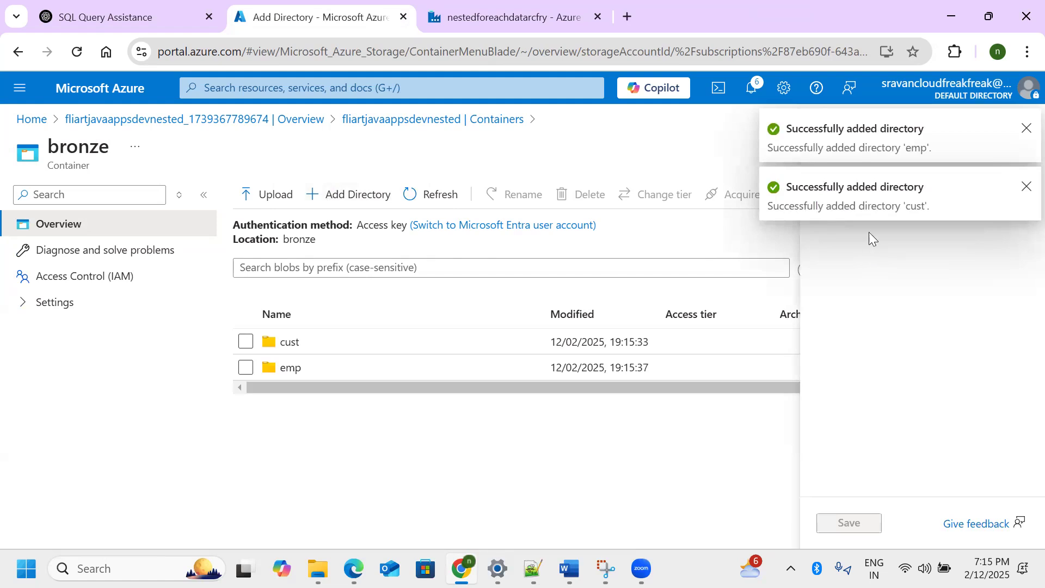
left_click(966, 199)
type("sales")
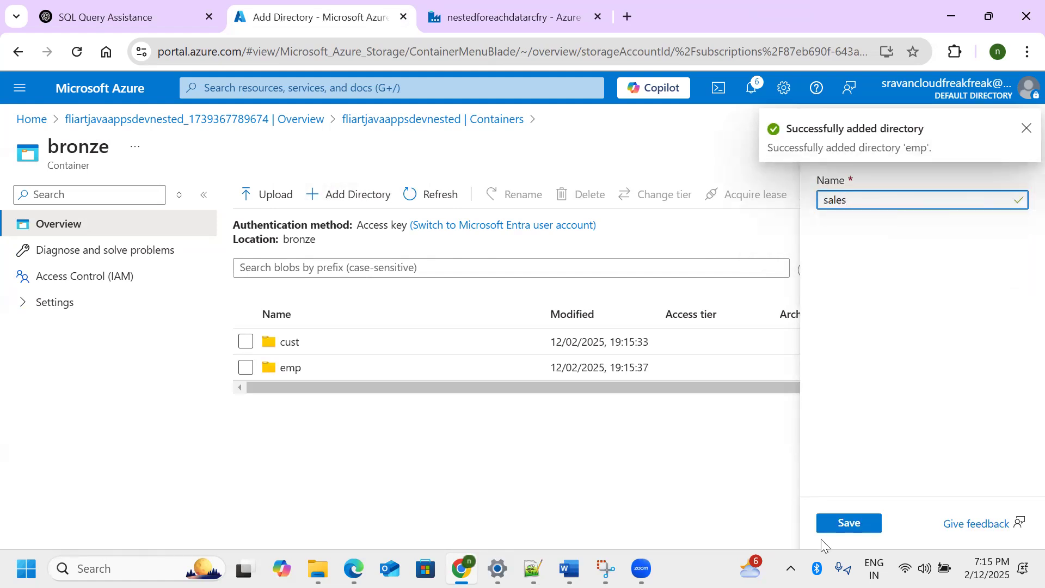
left_click(830, 529)
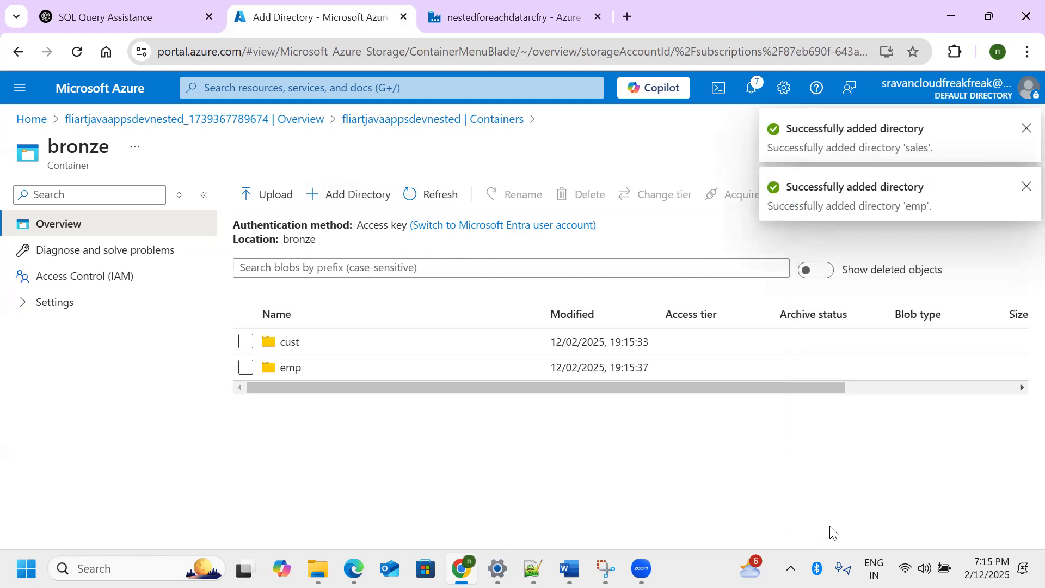
Upload cust22.csv from the data folder on the Desktop into the cust directory of the bronze container
double_click(368, 348)
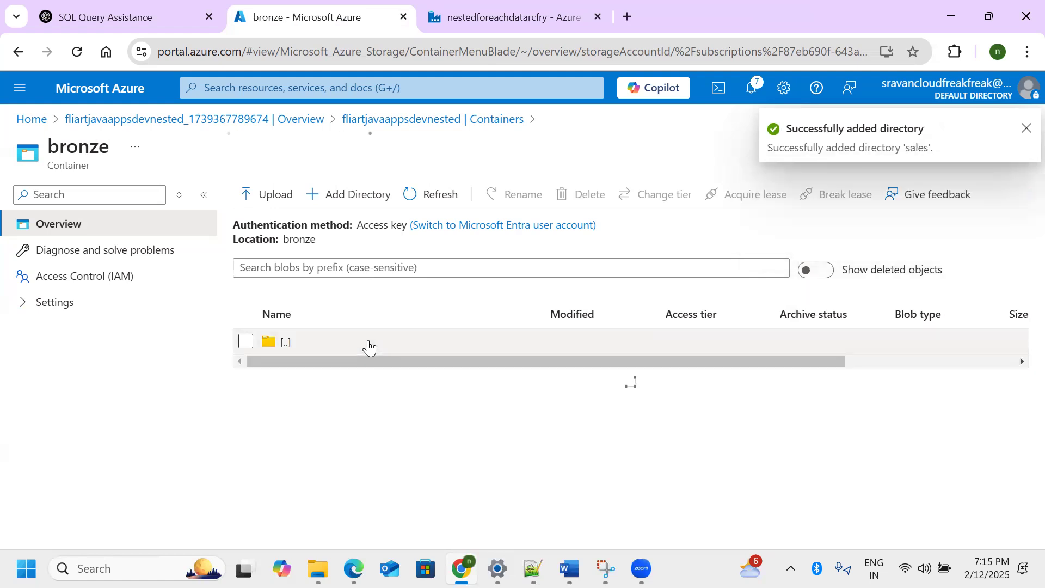
left_click(293, 199)
left_click(806, 285)
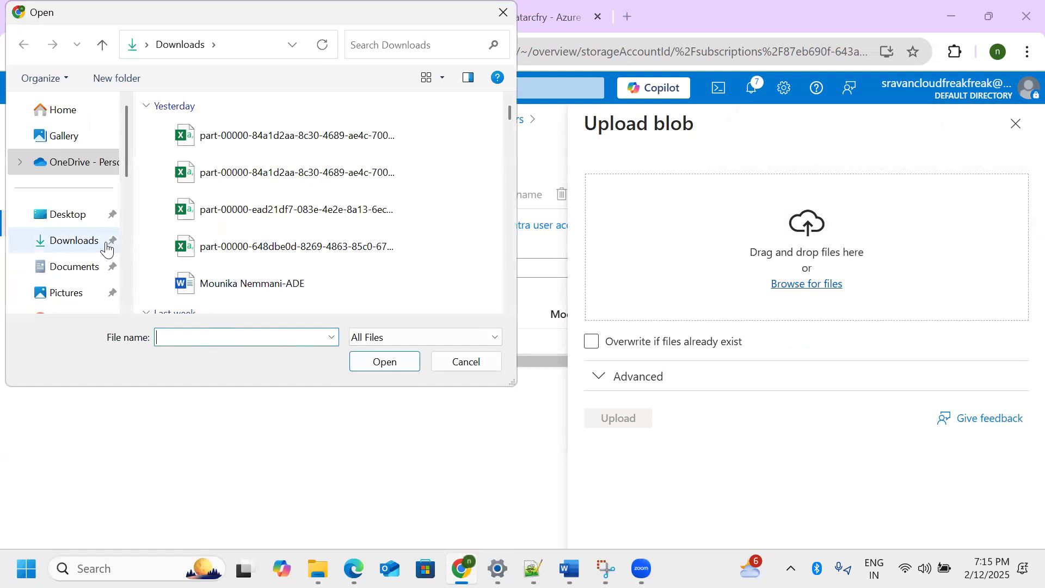
scroll(250, 302, "down", 3)
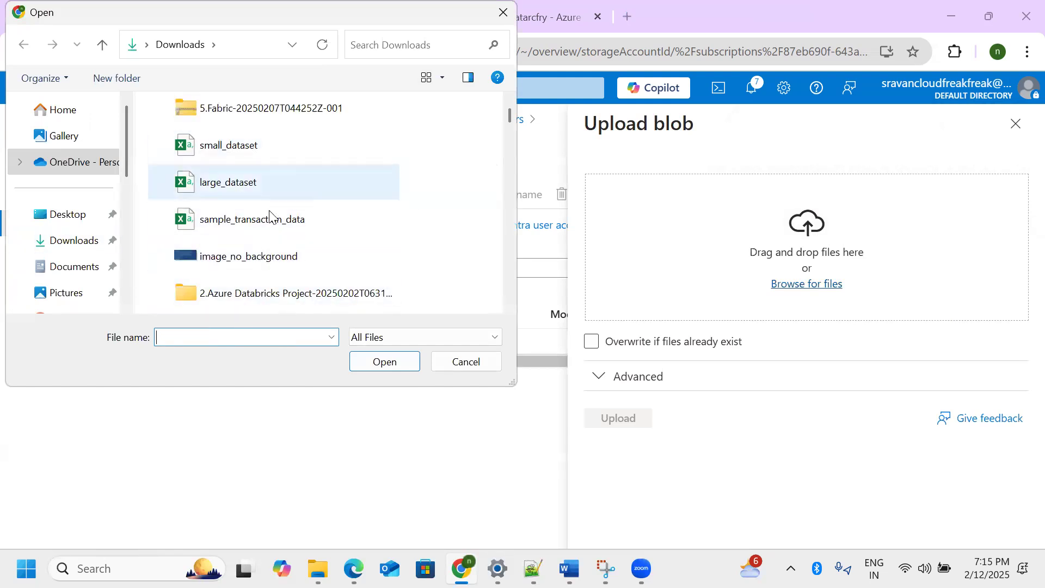
scroll(263, 225, "down", 3)
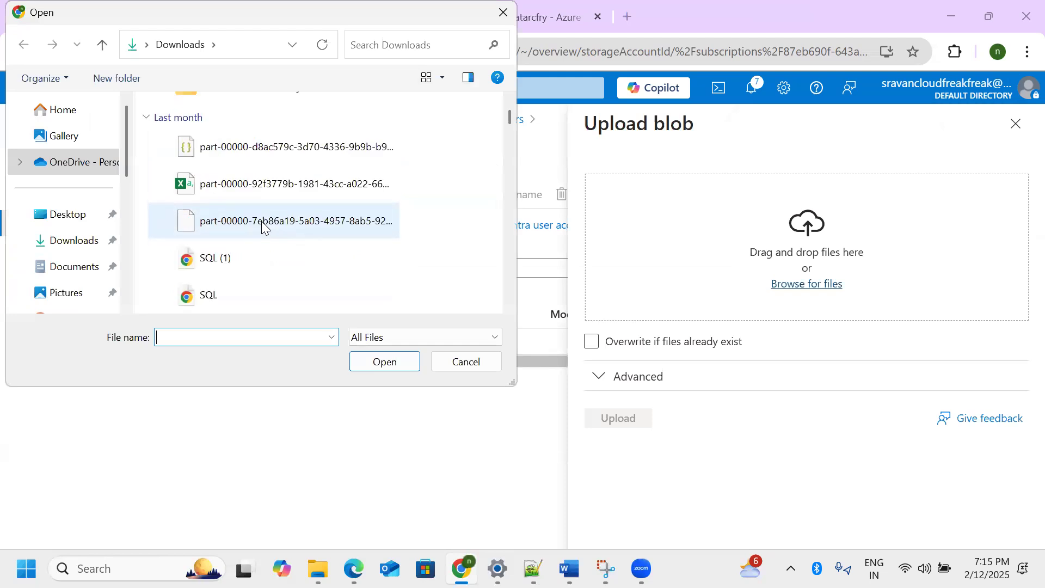
left_click(66, 214)
scroll(147, 254, "down", 1)
scroll(147, 254, "down", 10)
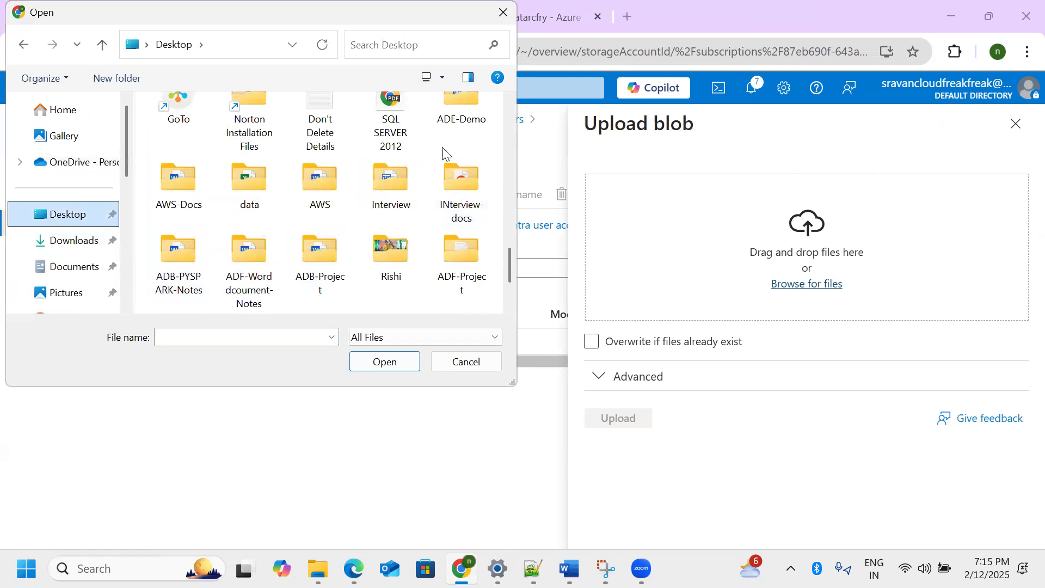
left_click(259, 193)
double_click(259, 193)
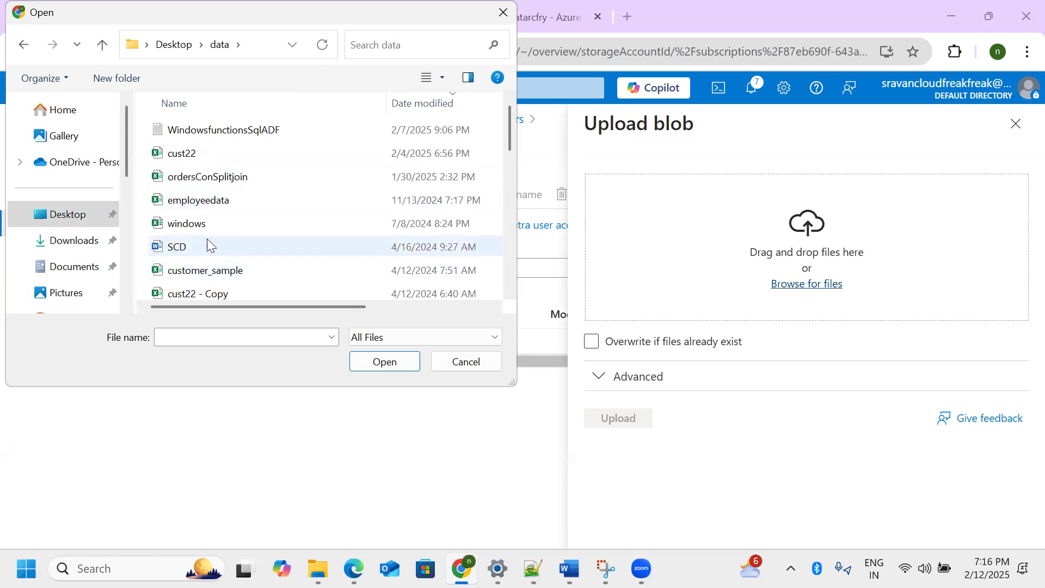
left_click(199, 154)
left_click(375, 364)
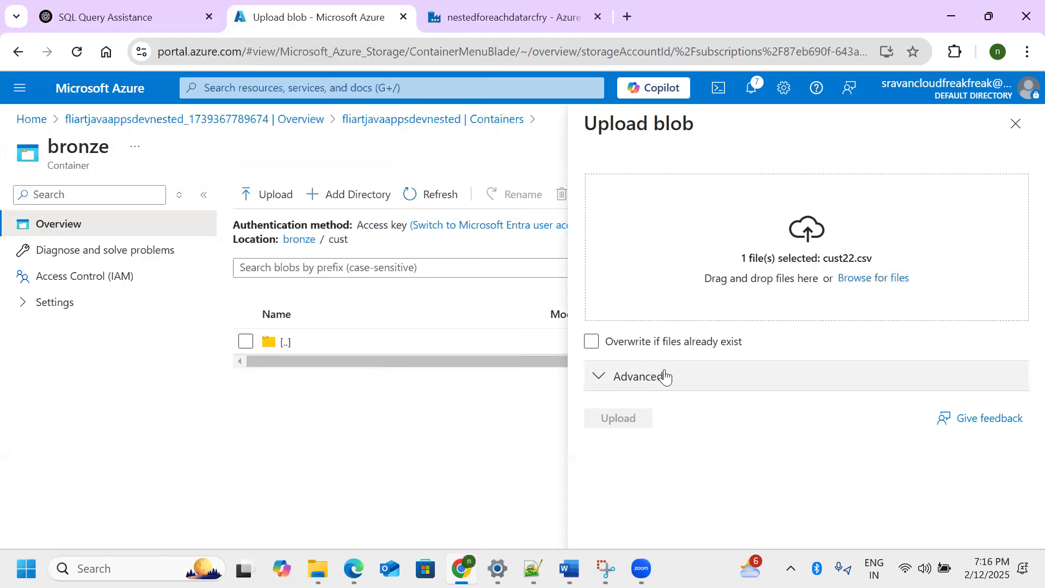
left_click(638, 419)
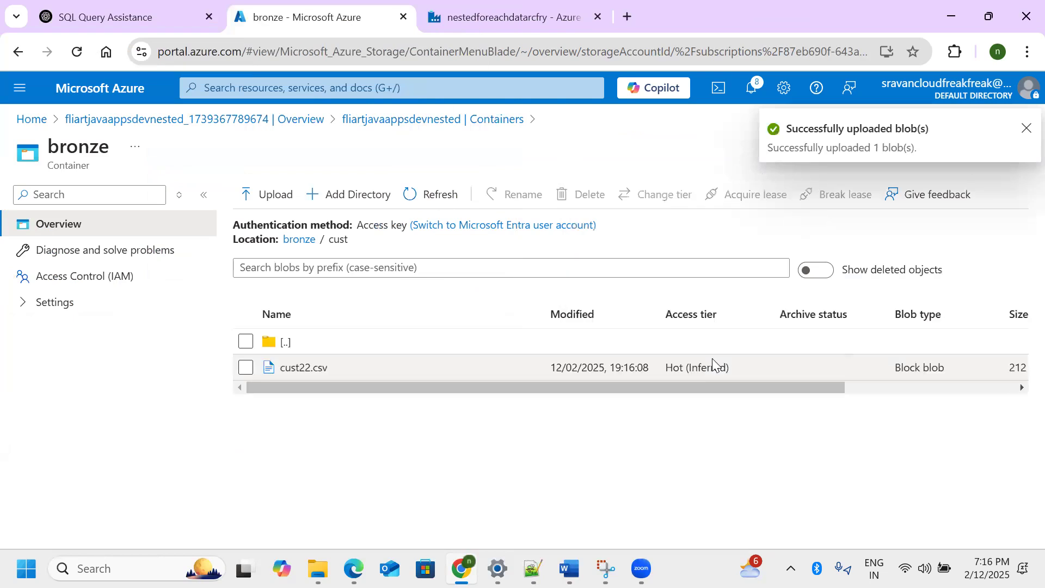
Go back to the bronze container and upload employeedata.csv from the data folder into its emp directory
left_click(297, 242)
left_click(294, 366)
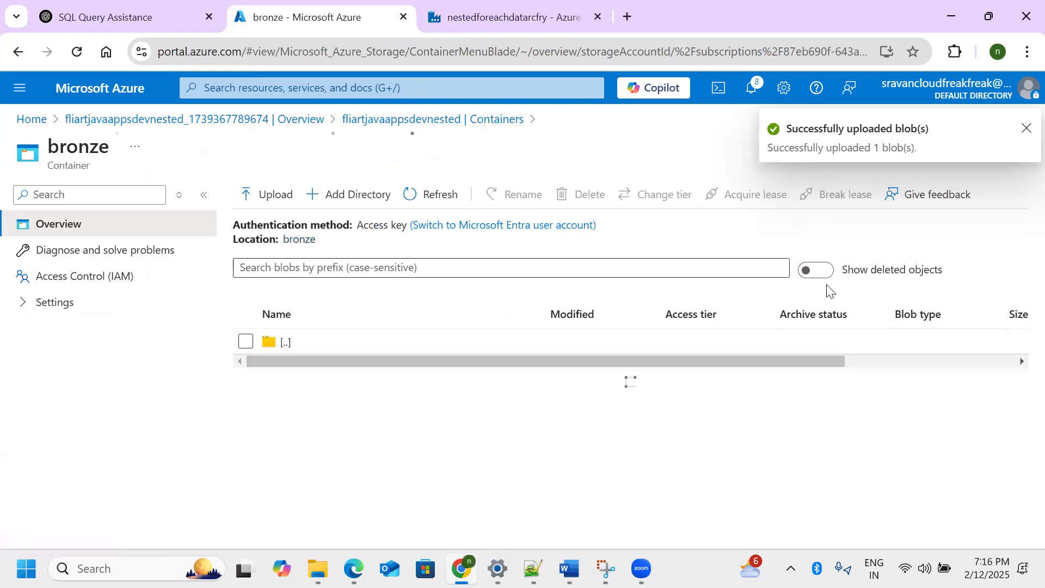
left_click(277, 197)
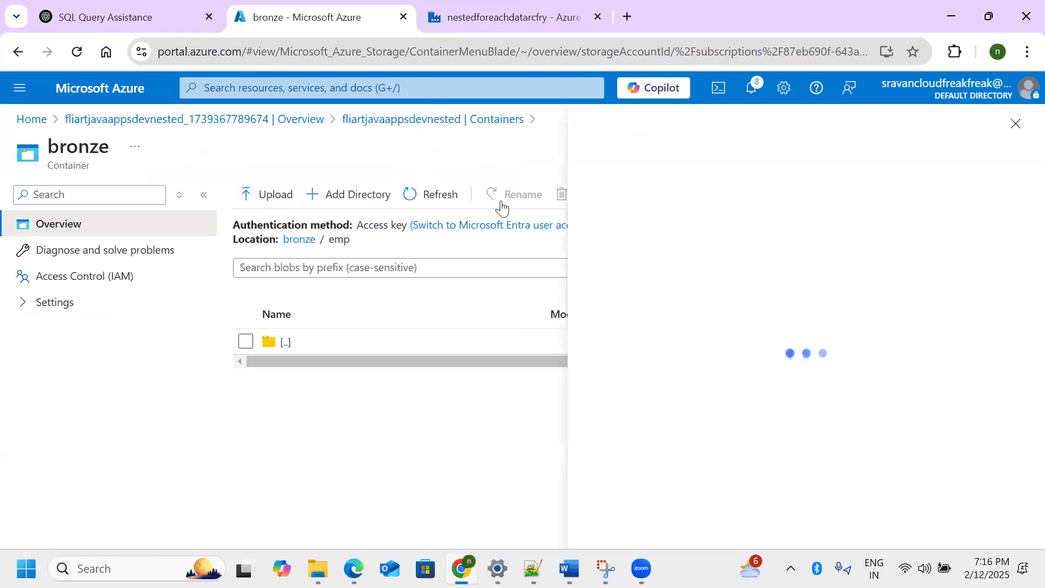
left_click(808, 283)
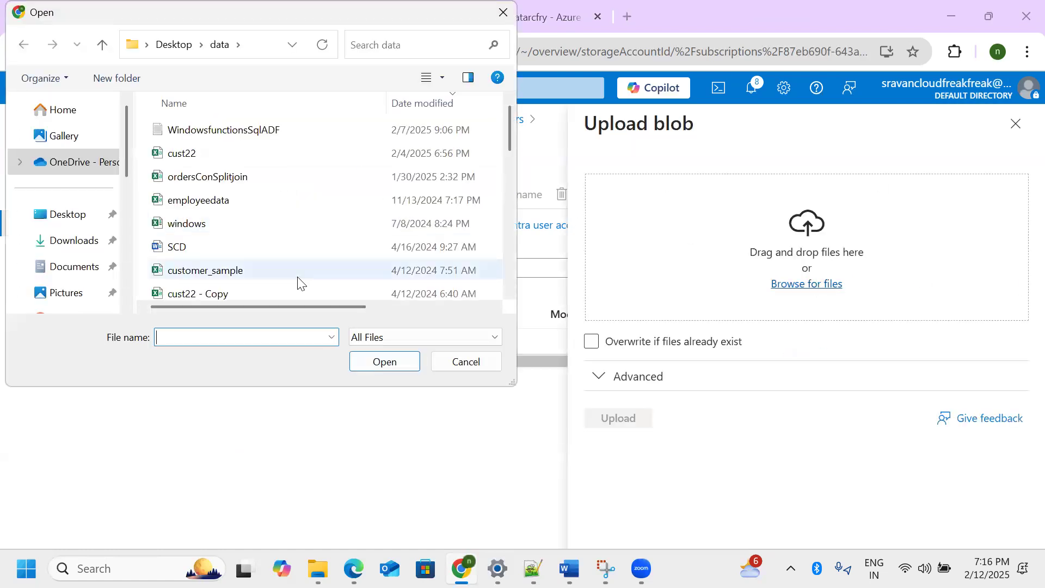
left_click(190, 201)
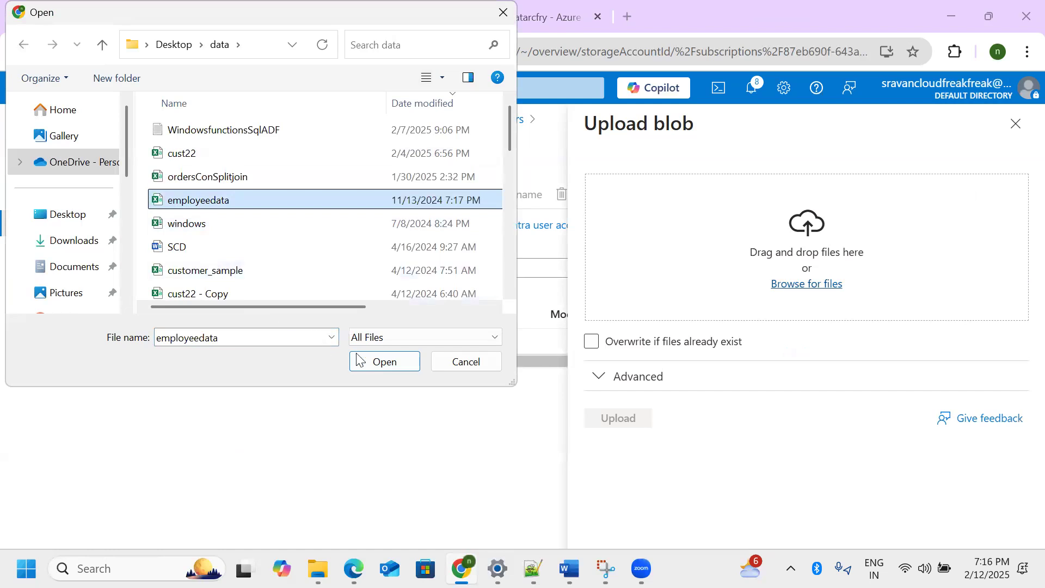
left_click(363, 362)
left_click(618, 418)
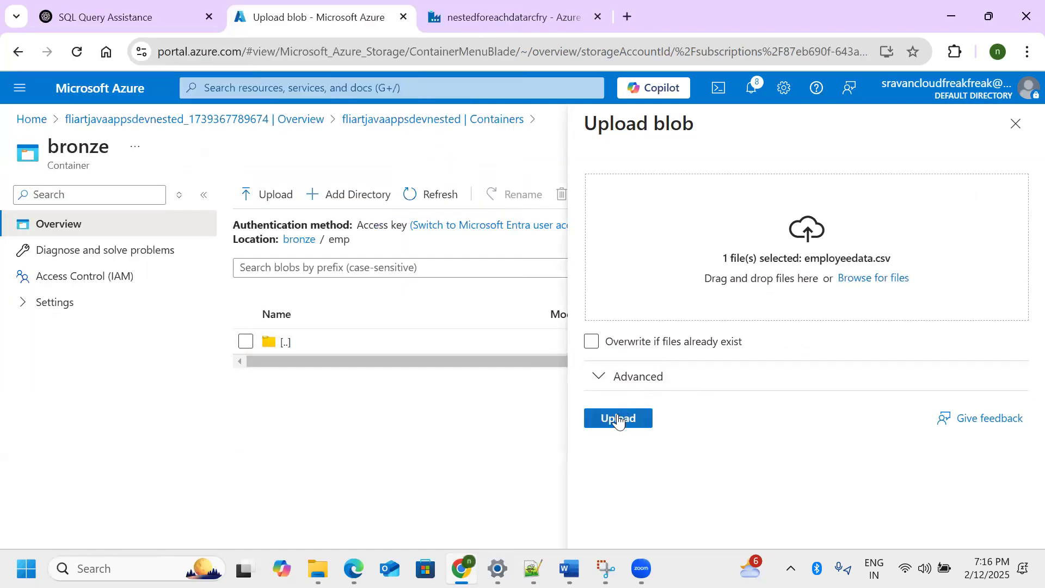
left_click(752, 344)
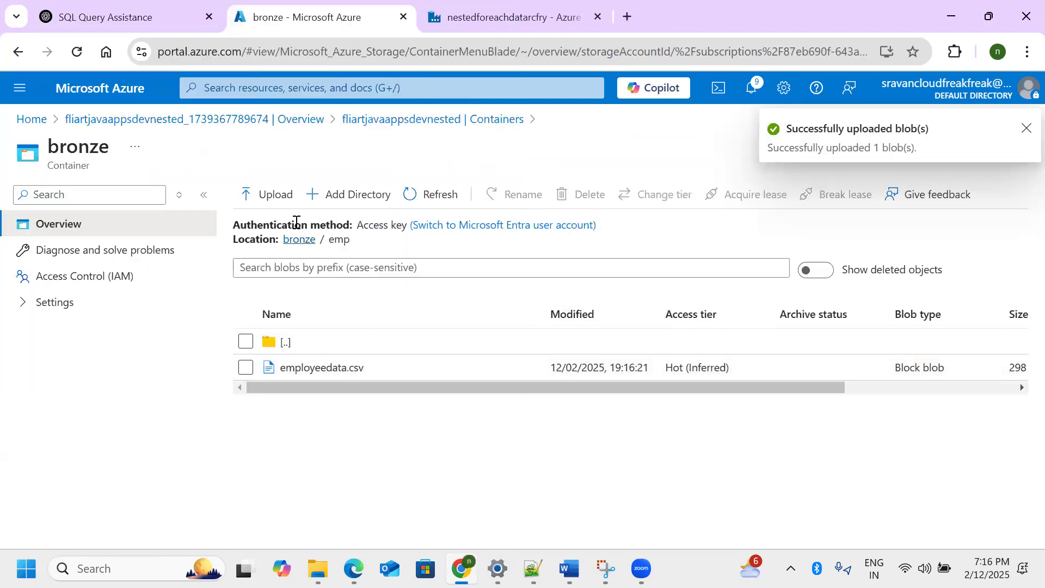
Return to the bronze container and upload product.csv from the data folder into its sales directory
left_click(289, 240)
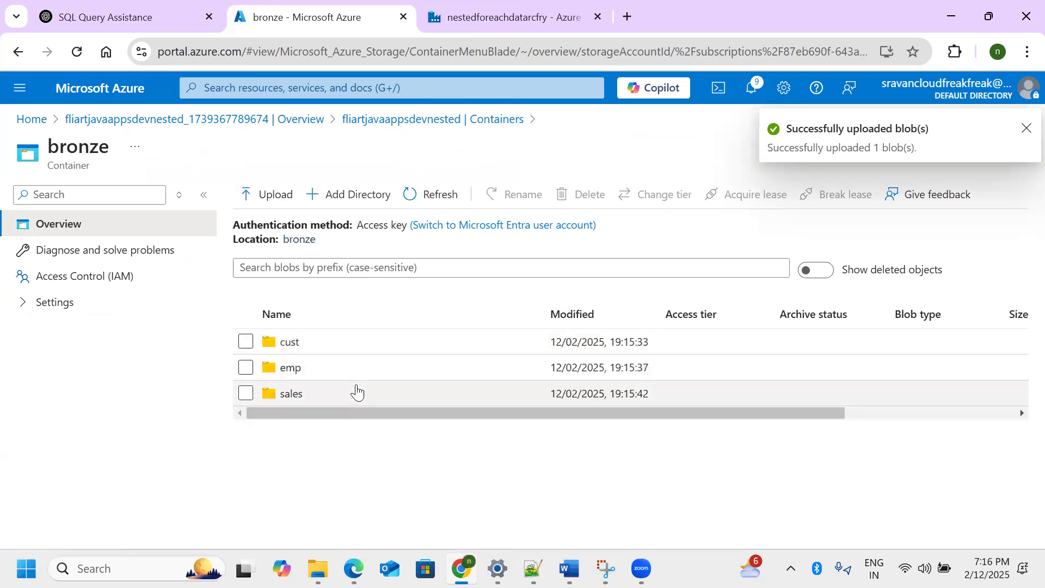
left_click(296, 392)
left_click(267, 194)
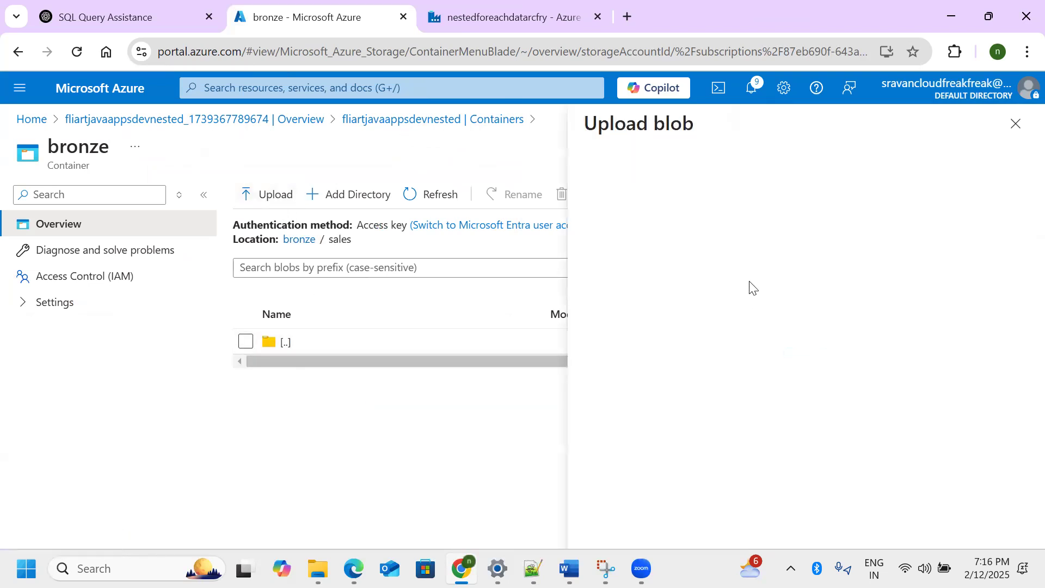
left_click(777, 285)
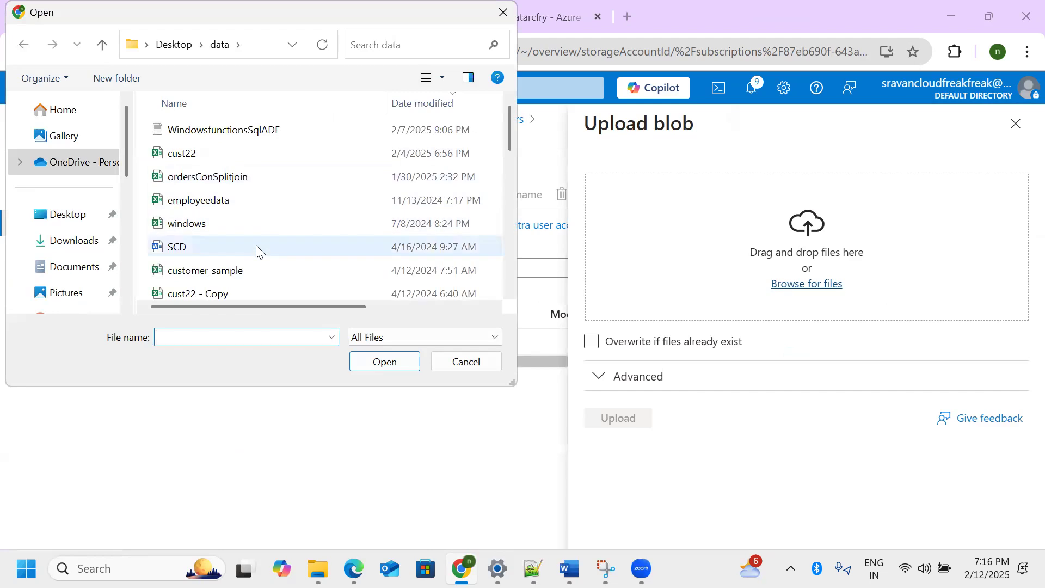
scroll(256, 245, "down", 3)
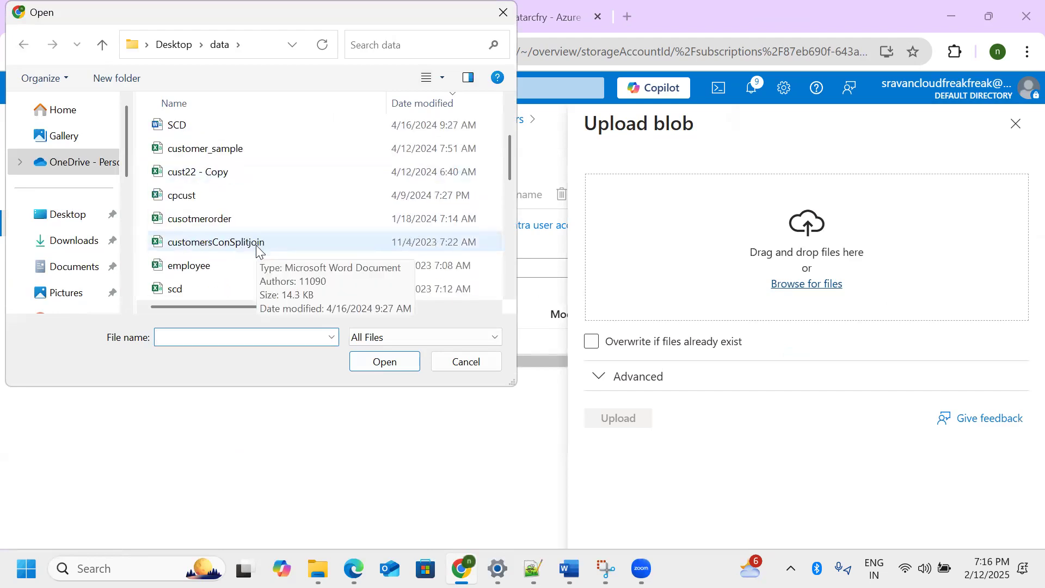
scroll(256, 245, "down", 2)
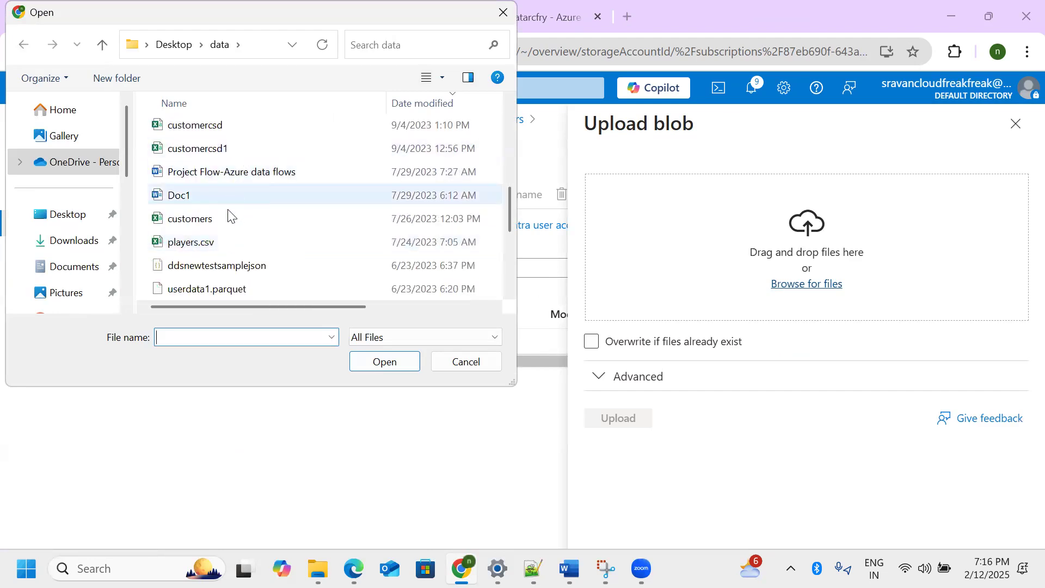
scroll(212, 228, "down", 3)
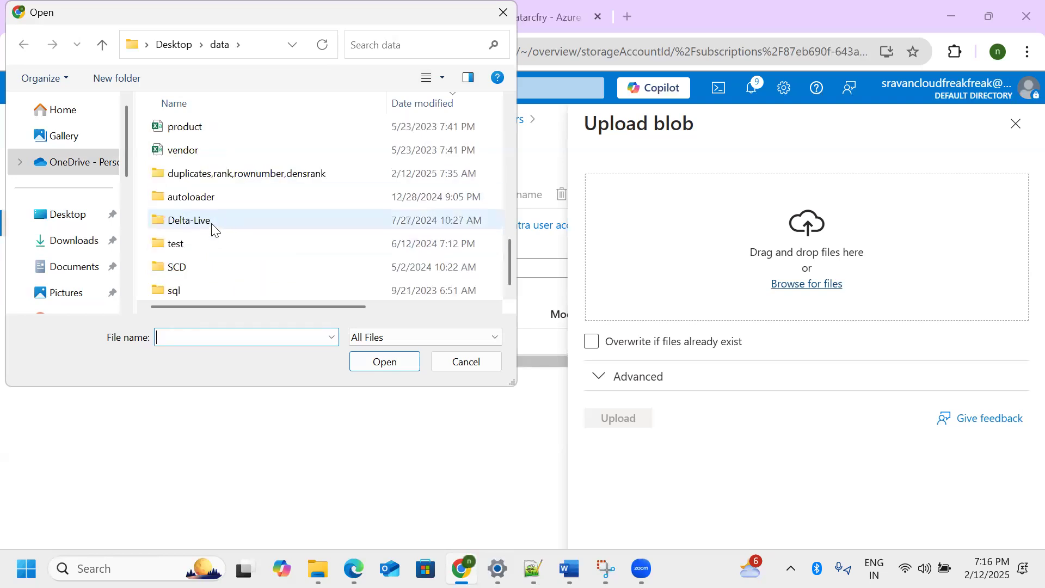
scroll(212, 228, "up", 3)
scroll(214, 224, "down", 3)
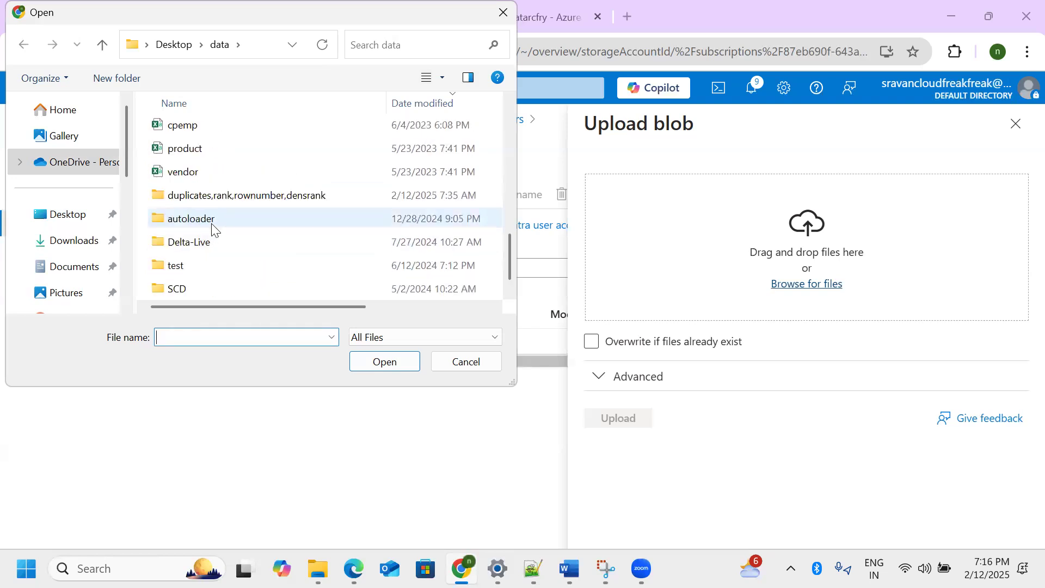
left_click(215, 157)
left_click(394, 361)
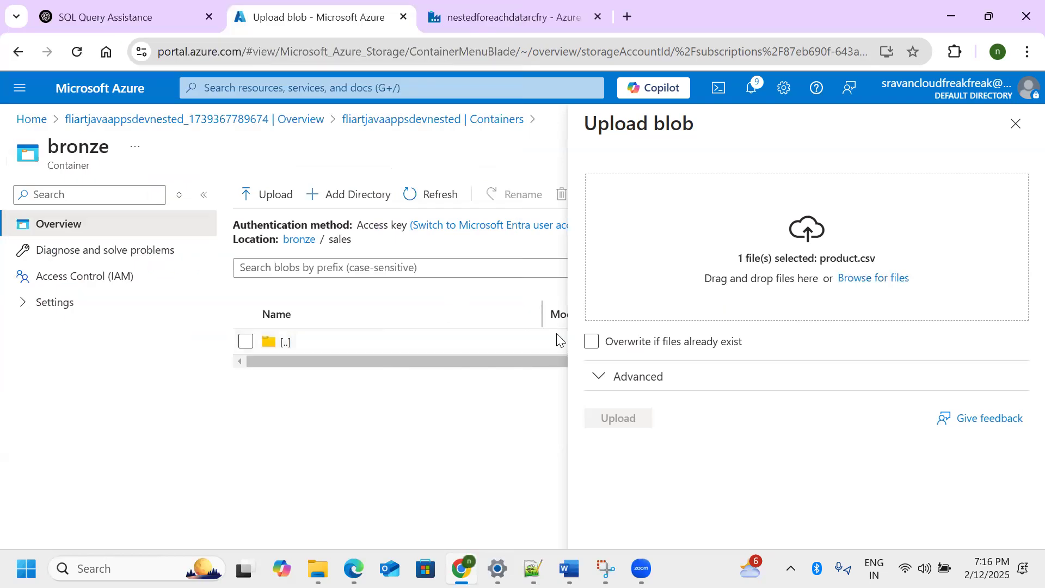
left_click(615, 419)
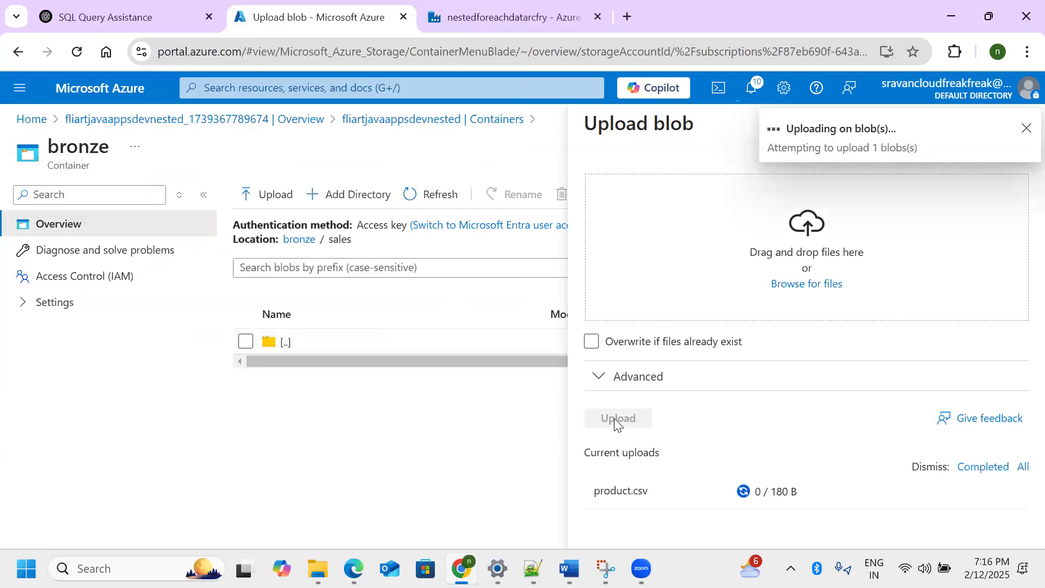
Return to the bronze container and upload customer_sample.csv from the data folder into the cust directory
left_click(291, 240)
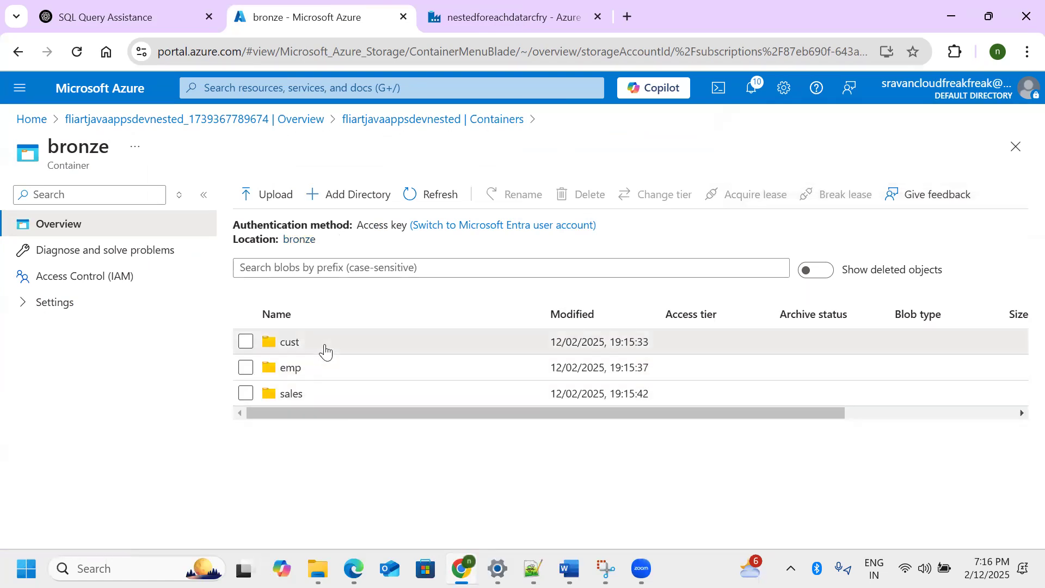
left_click(325, 351)
left_click(277, 202)
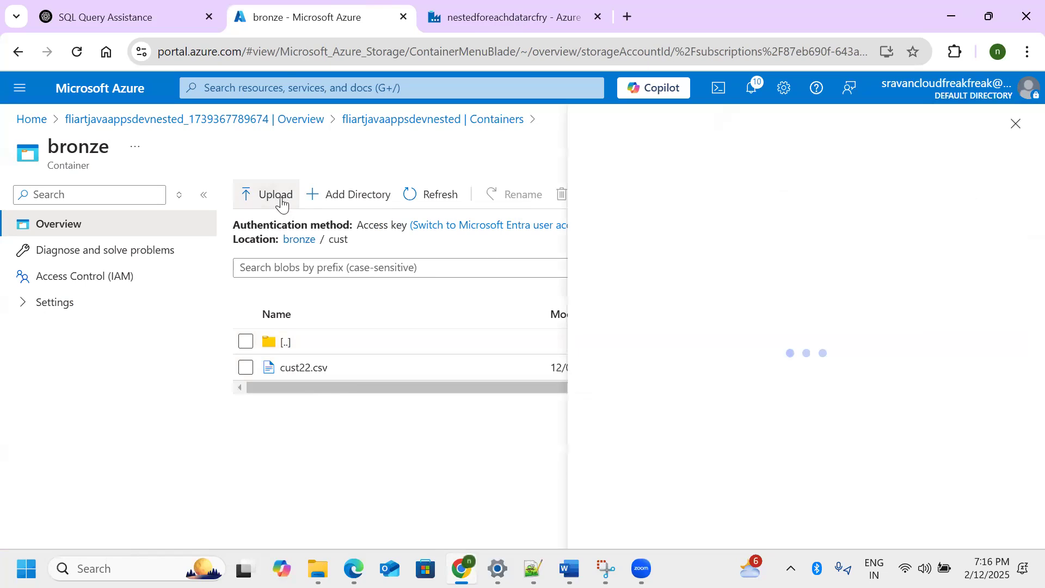
left_click(812, 287)
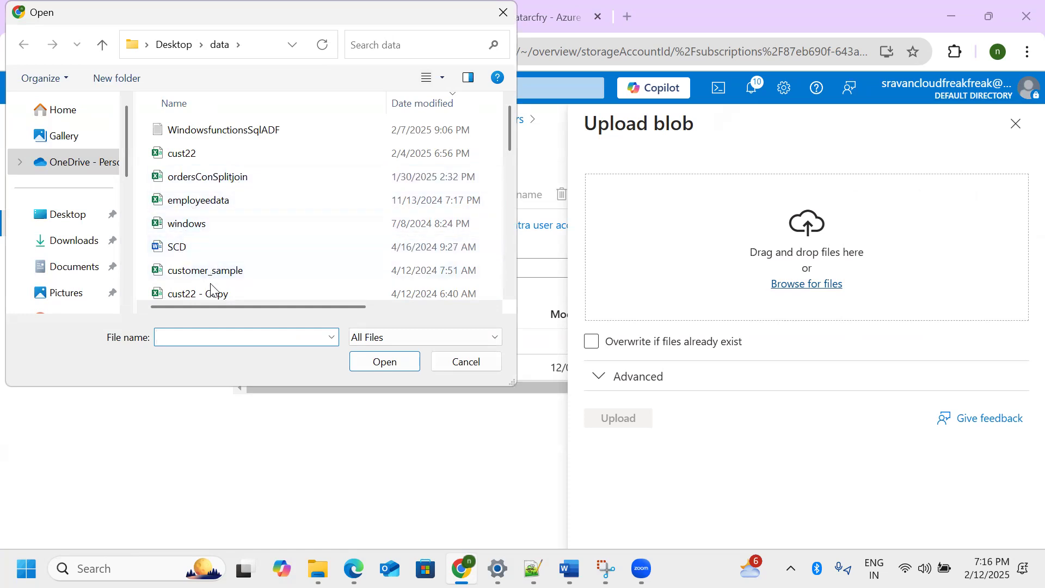
left_click(212, 293)
left_click(250, 269)
left_click(384, 362)
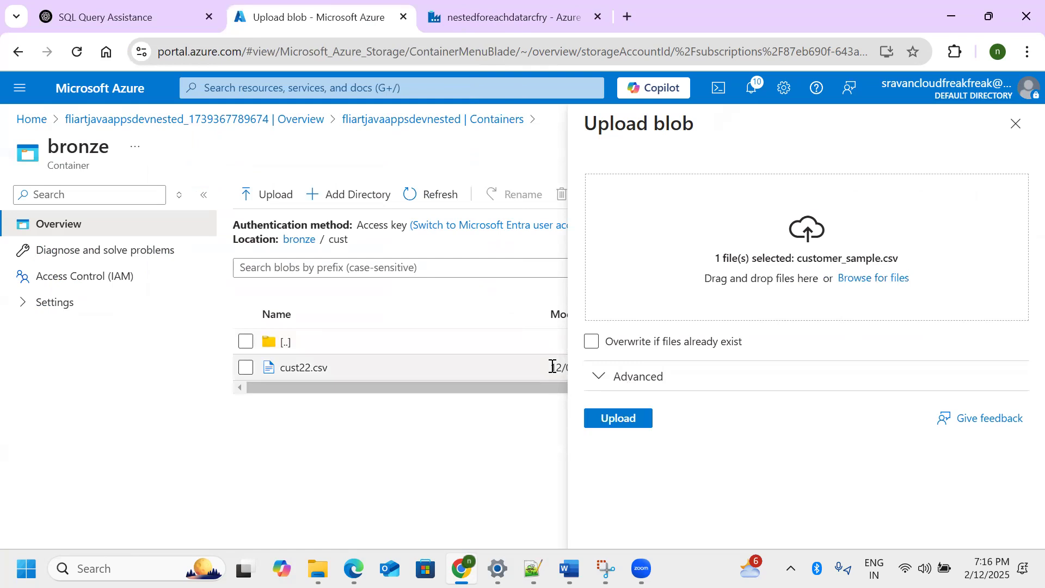
left_click(636, 417)
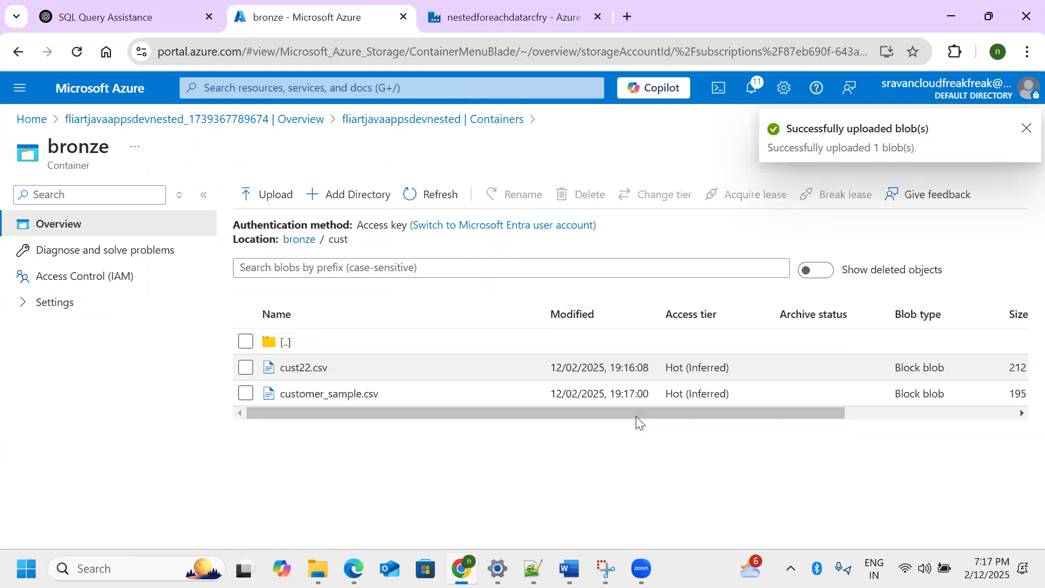
left_click(1026, 131)
View the properties of cust22.csv, close them, and reopen the bronze container from the storage account's container list
left_click(327, 367)
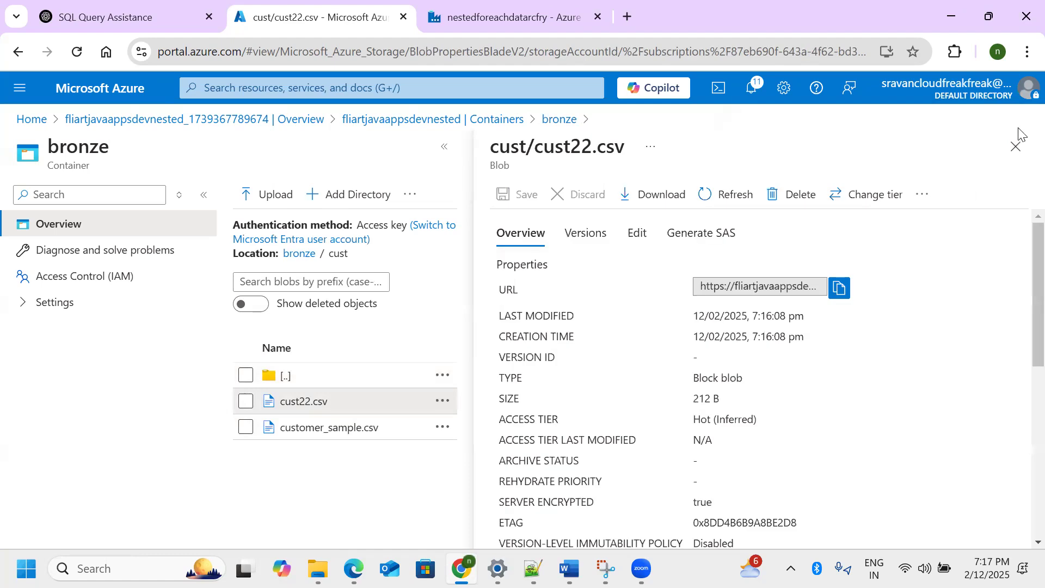
left_click(1016, 146)
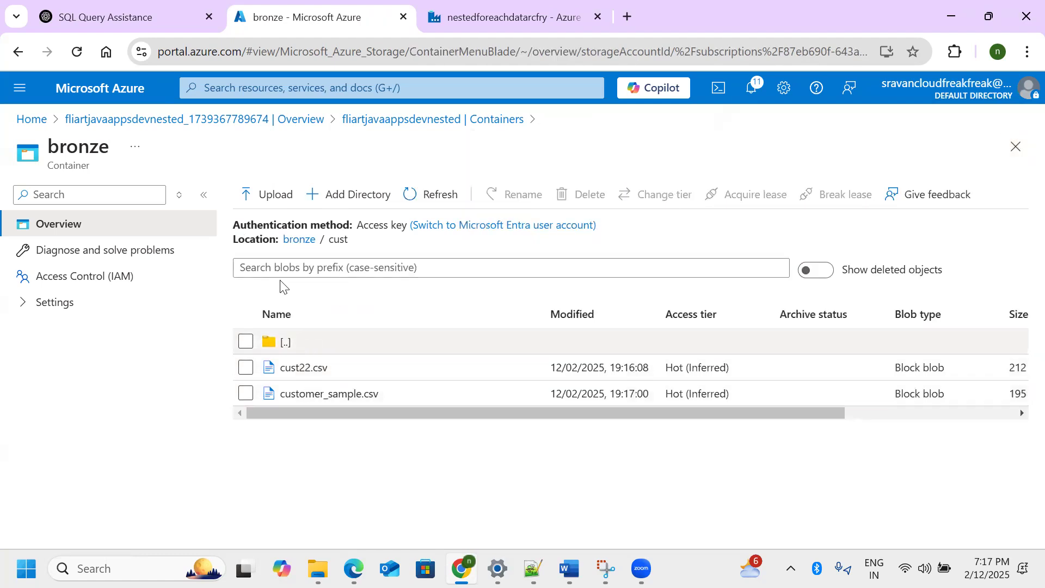
left_click(296, 240)
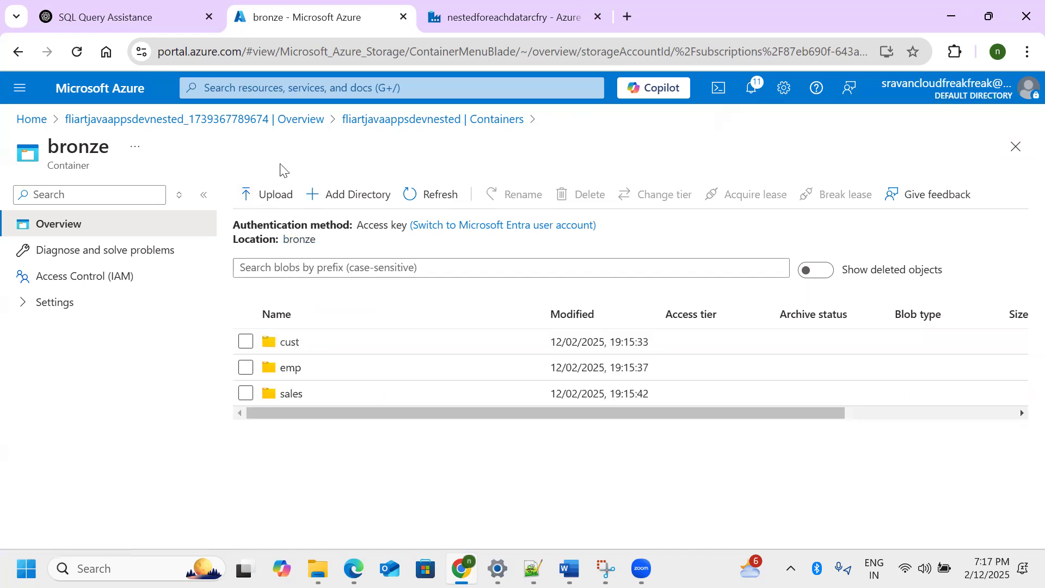
left_click(360, 120)
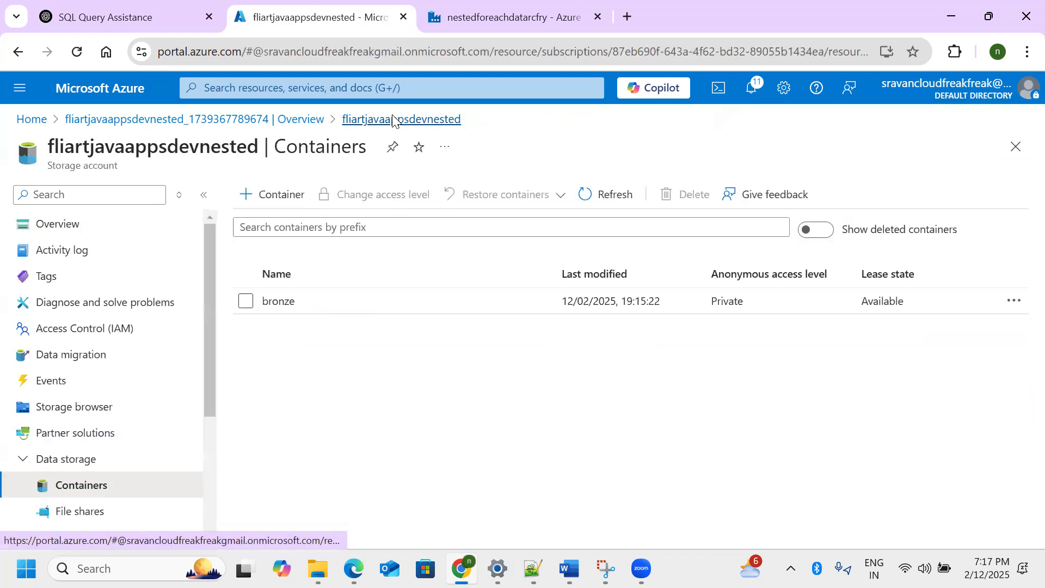
left_click(279, 302)
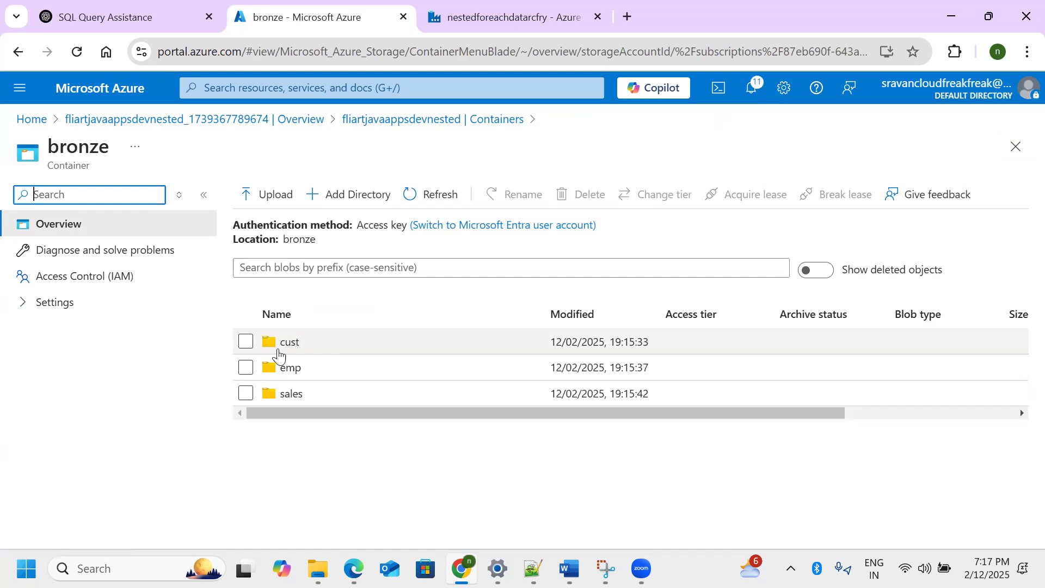
Examine the cust, emp and sales directories in the bronze container and the files inside cust
left_click(246, 342)
left_click(246, 367)
left_click(246, 393)
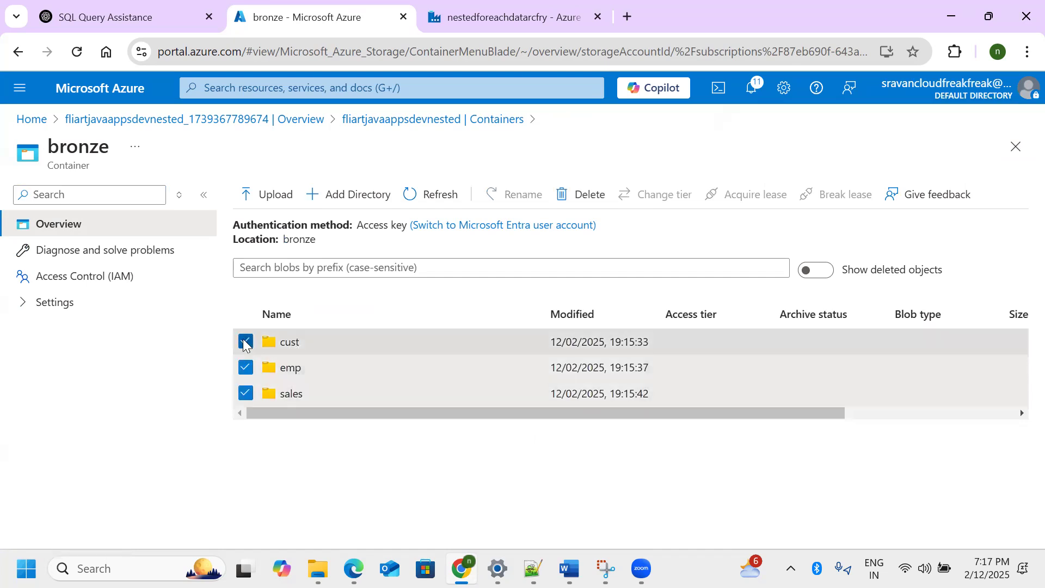
left_click(246, 342)
left_click(246, 368)
left_click(246, 393)
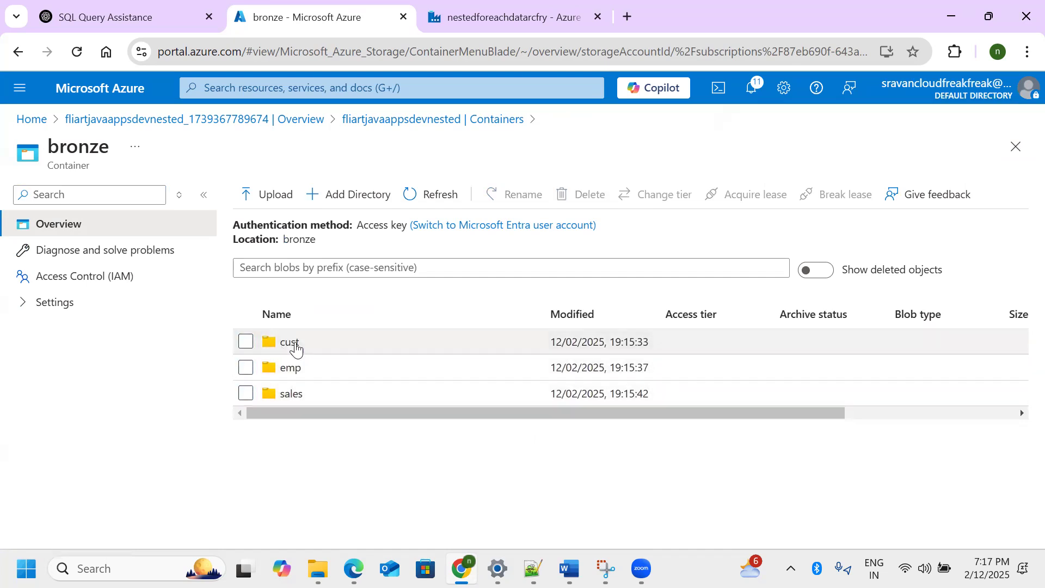
left_click(290, 341)
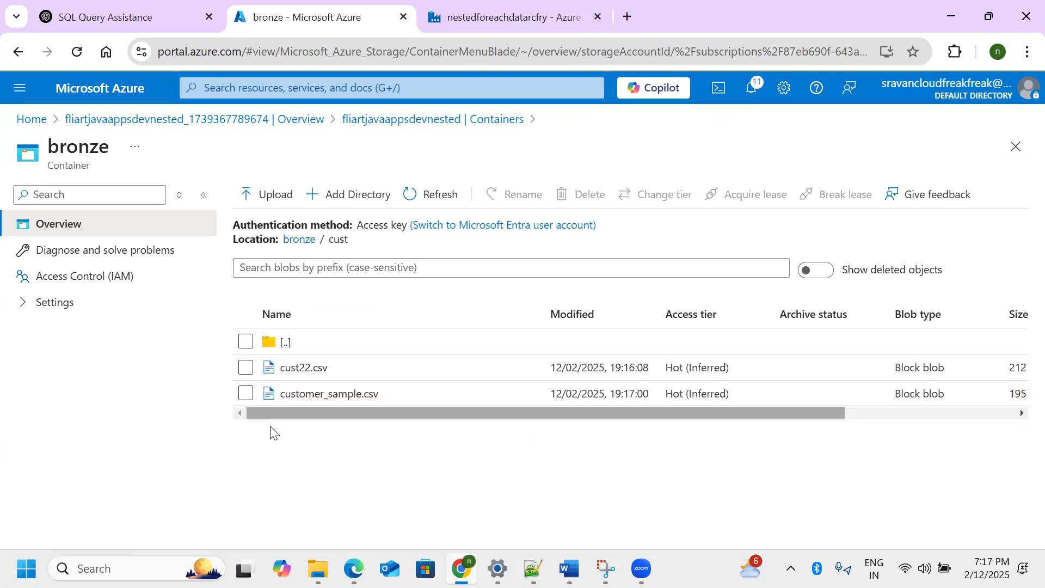
left_click(299, 240)
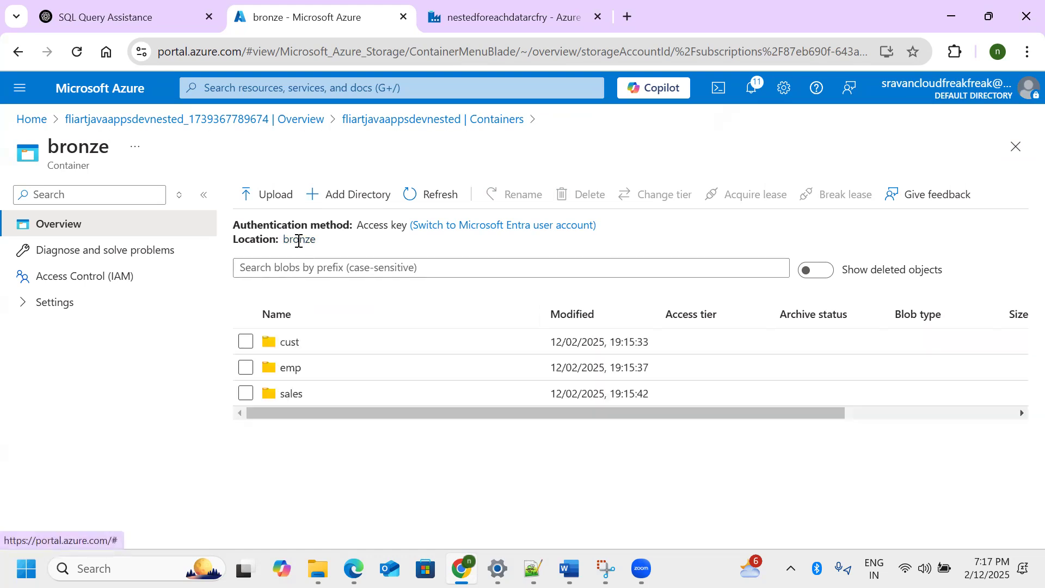
Mark and unmark the cust, emp and sales directories, both before and after reopening bronze from the container list
left_click(245, 342)
left_click(245, 367)
left_click(246, 393)
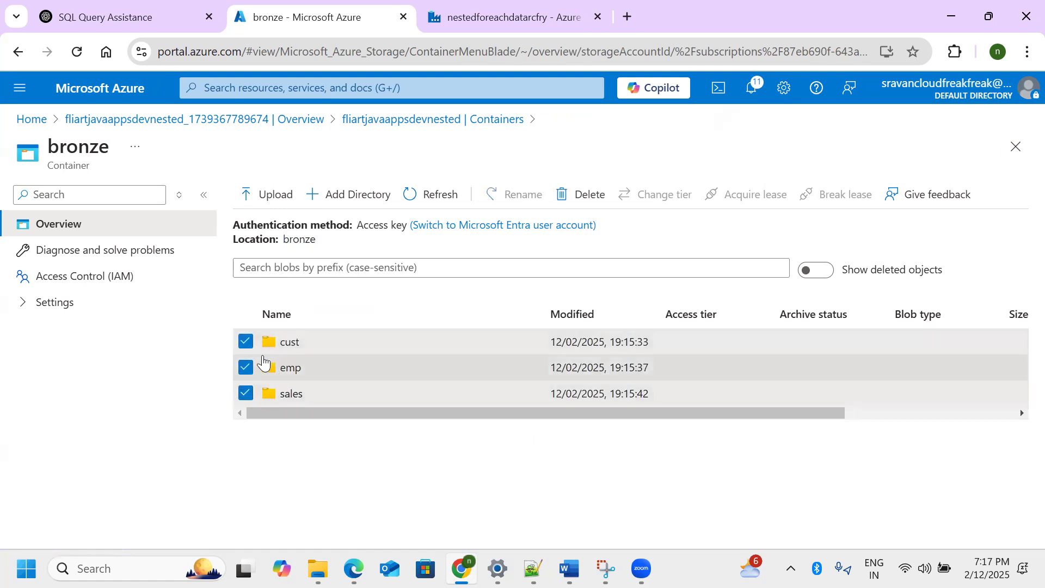
left_click(246, 342)
left_click(245, 367)
left_click(245, 393)
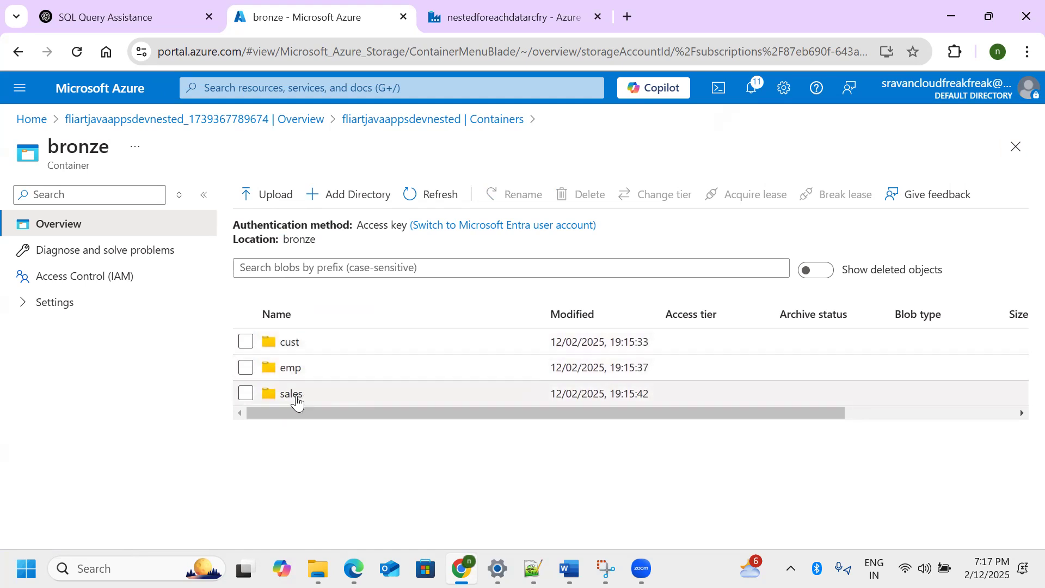
left_click(419, 125)
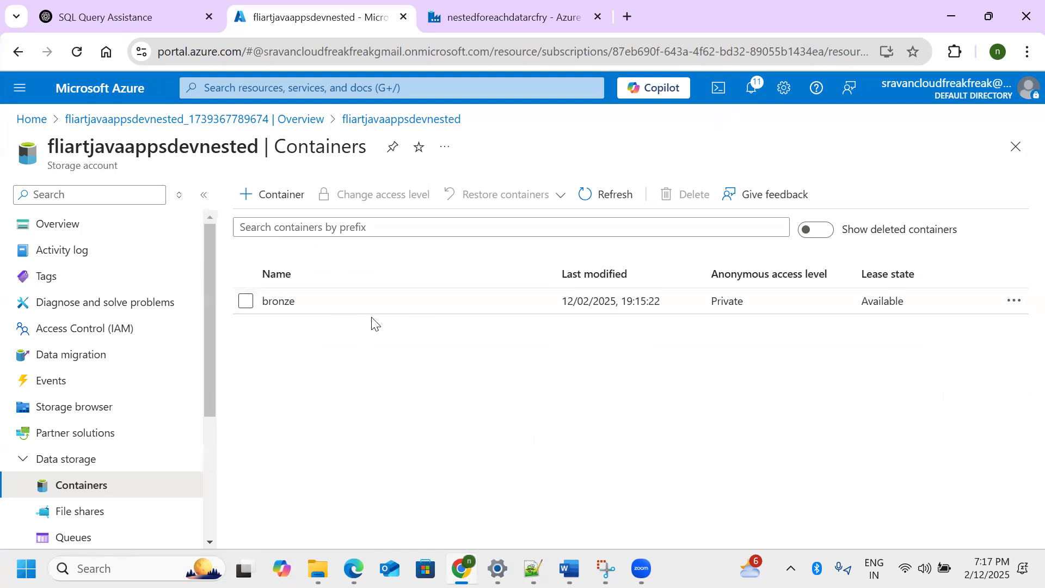
left_click(286, 303)
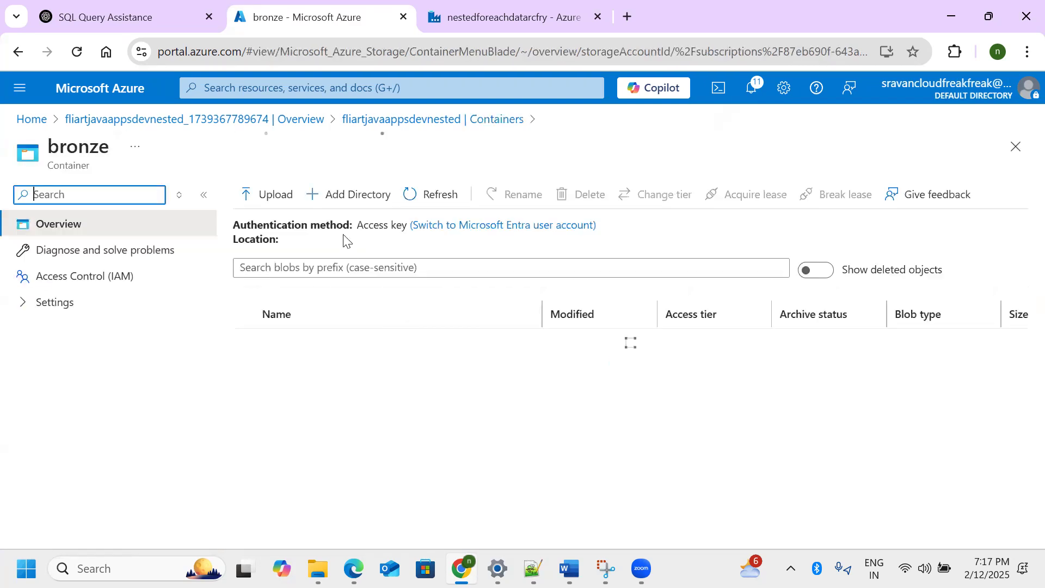
left_click(246, 341)
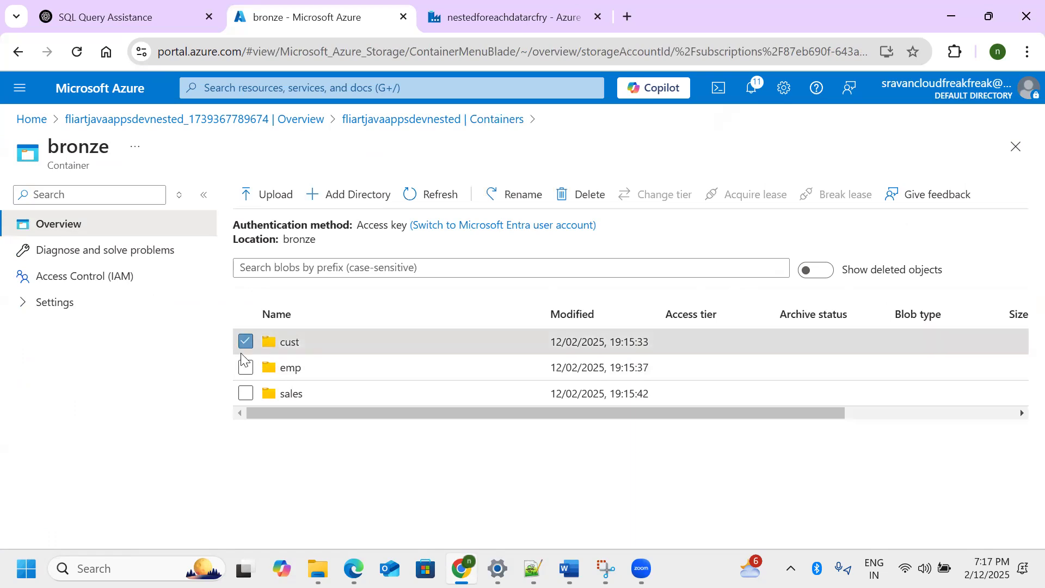
left_click(246, 368)
left_click(246, 394)
left_click(246, 342)
left_click(246, 368)
left_click(246, 393)
Open the cust directory and point out its files by selecting cust22.csv and customer_sample.csv
left_click(288, 344)
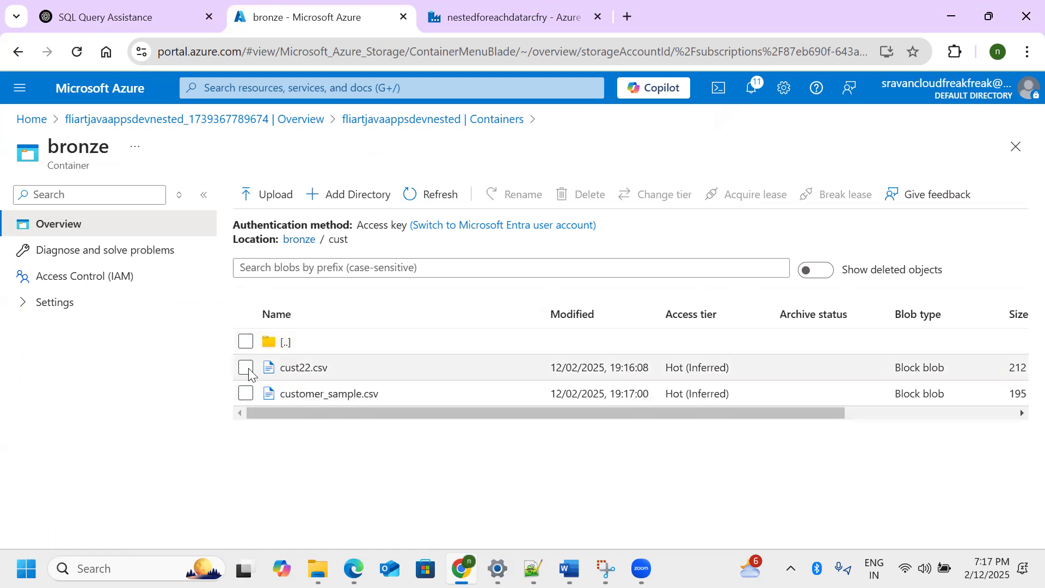
left_click(246, 368)
left_click(248, 394)
left_click(246, 367)
left_click(245, 393)
left_click(299, 241)
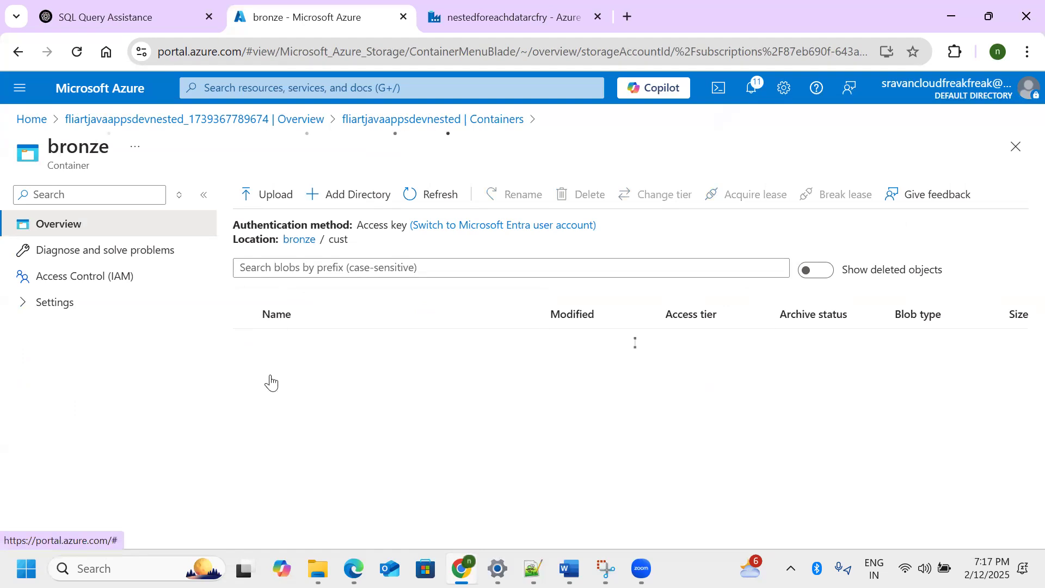
left_click(304, 358)
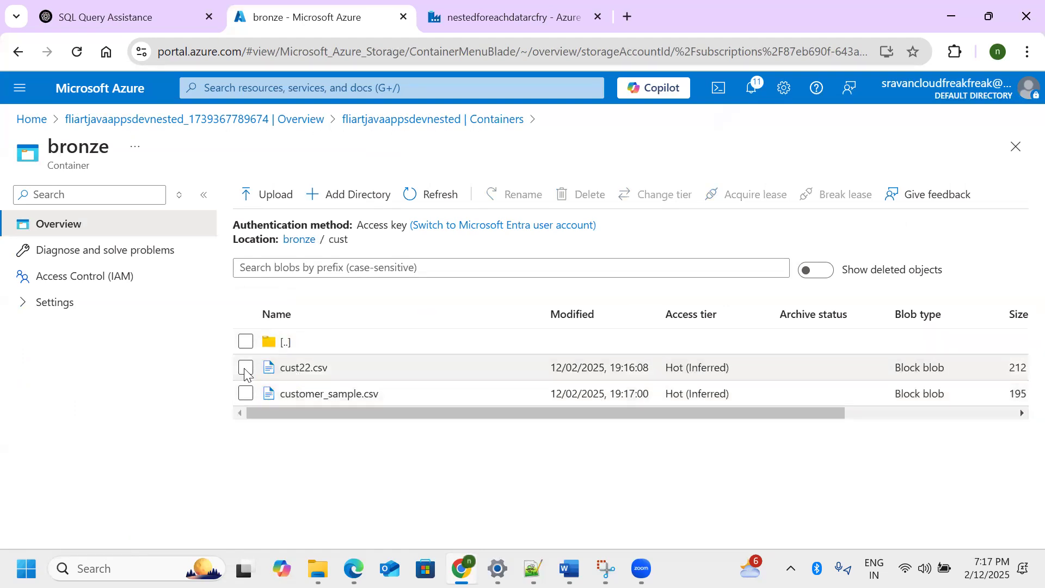
left_click(246, 368)
left_click(246, 393)
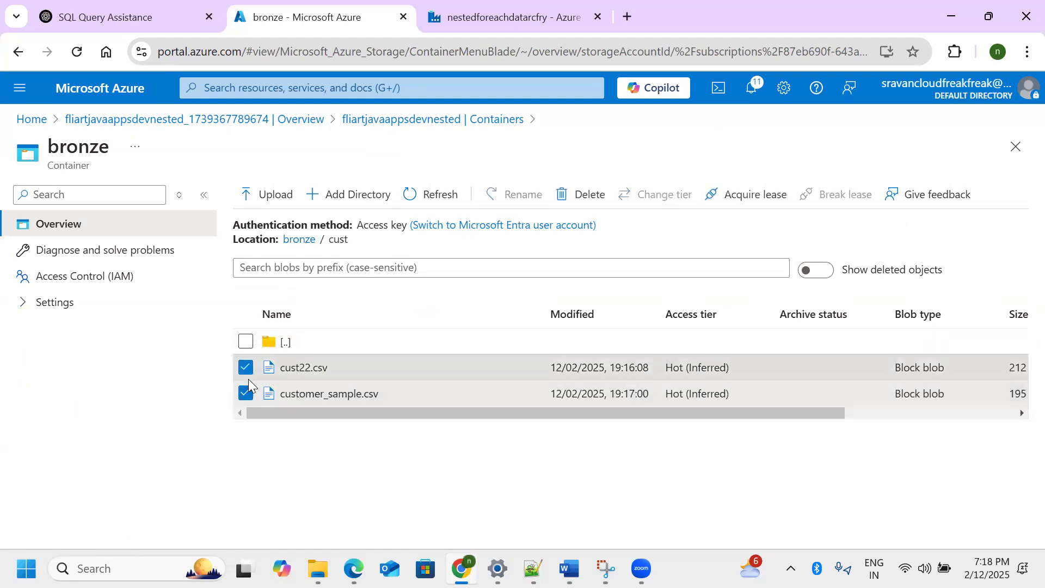
Go back to the storage account's container list and switch to the Nested Foreach document in Word
left_click(299, 240)
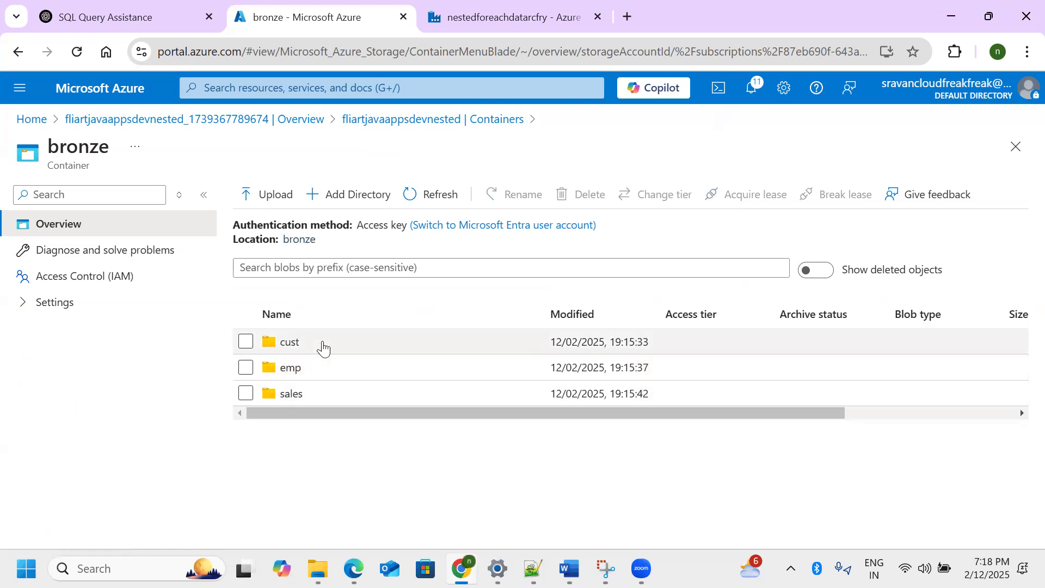
left_click(381, 126)
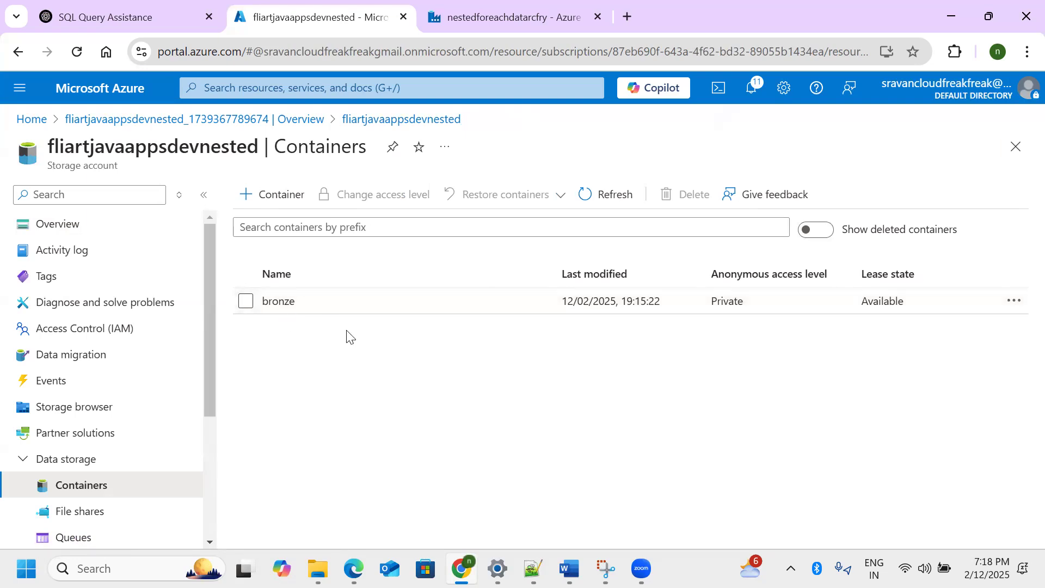
left_click(569, 568)
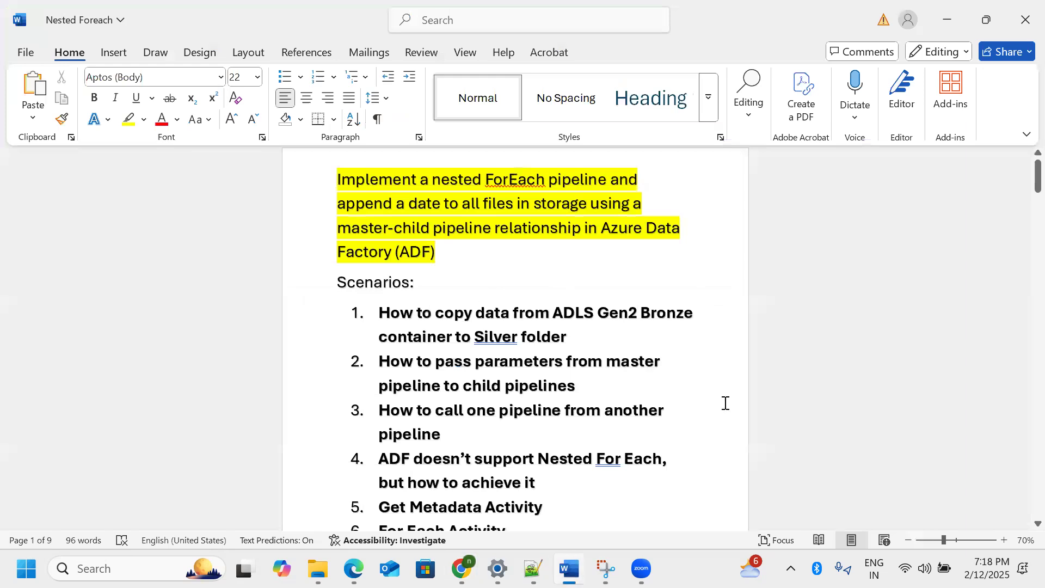
Read the first scenario in the Nested Foreach document, highlighting the text about copying data from the ADLS Gen2 Bronze container to the Silver folder
left_click(541, 411)
scroll(534, 402, "down", 1)
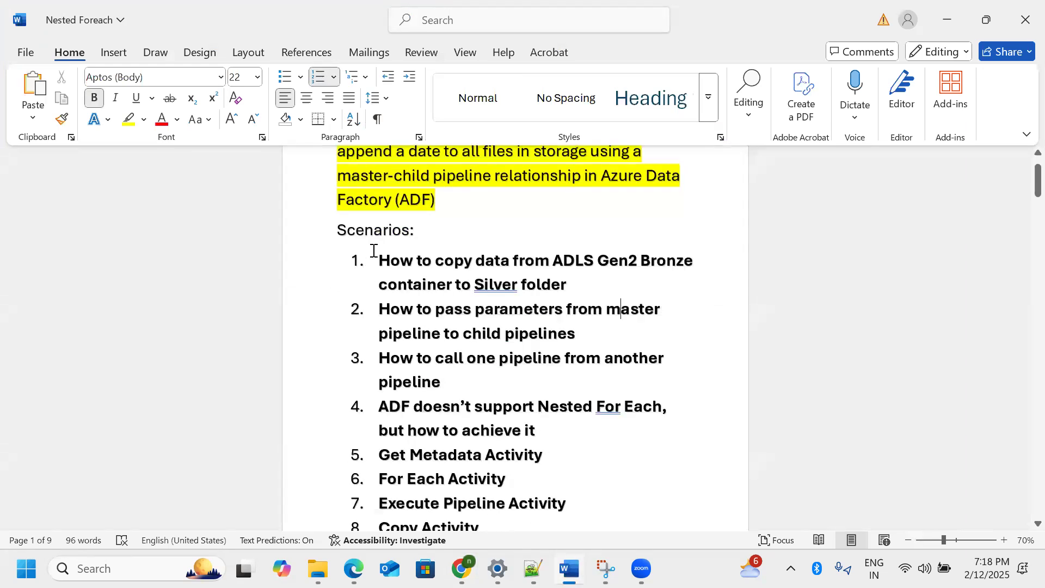
left_click_drag(377, 265, 552, 262)
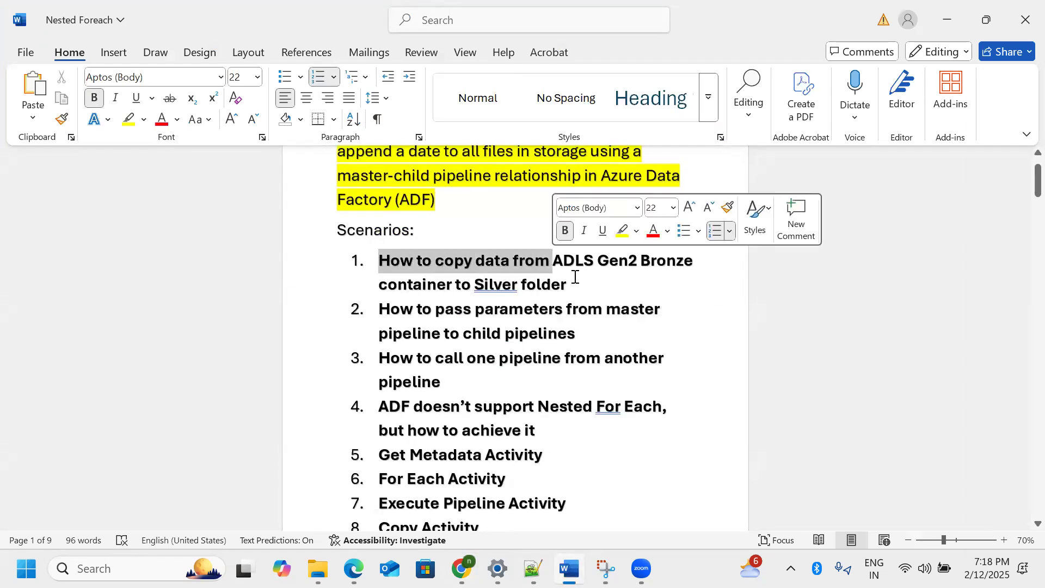
double_click(563, 267)
left_click_drag(620, 254, 686, 278)
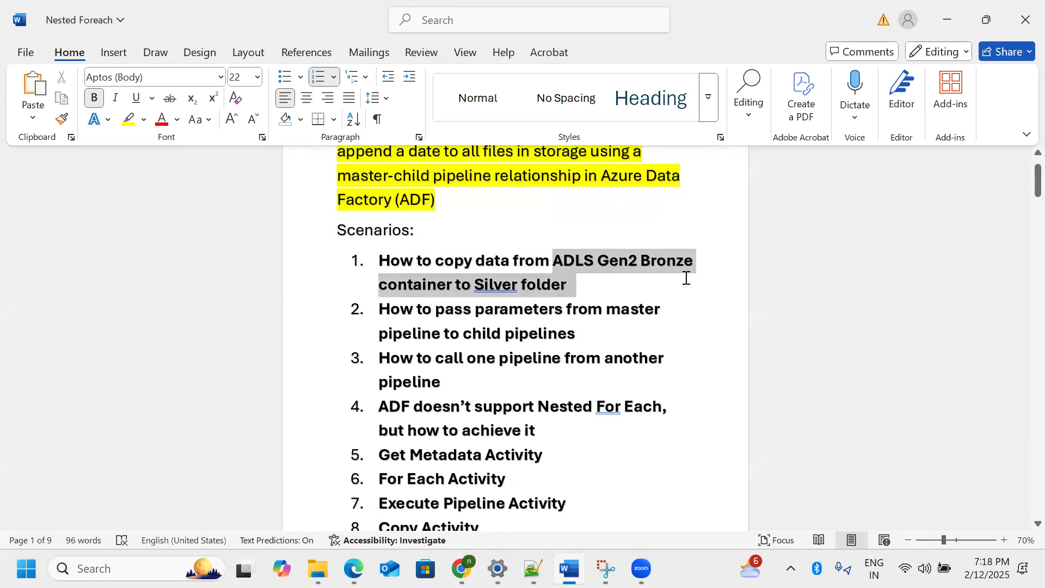
left_click(660, 323)
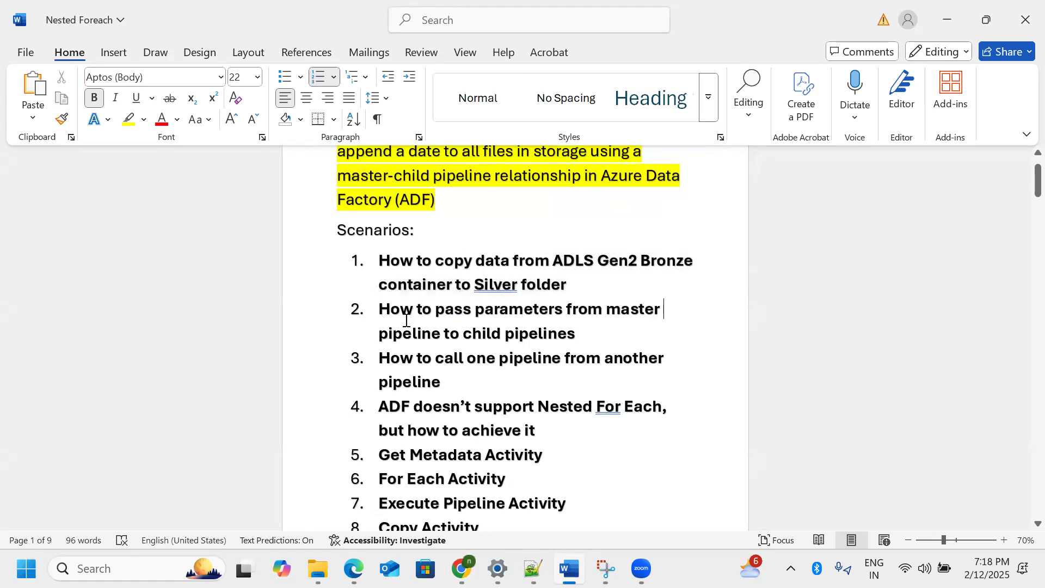
Review the scenario on passing parameters from the master pipeline, and highlight the title's words about the nested ForEach pipeline
scroll(406, 321, "down", 1)
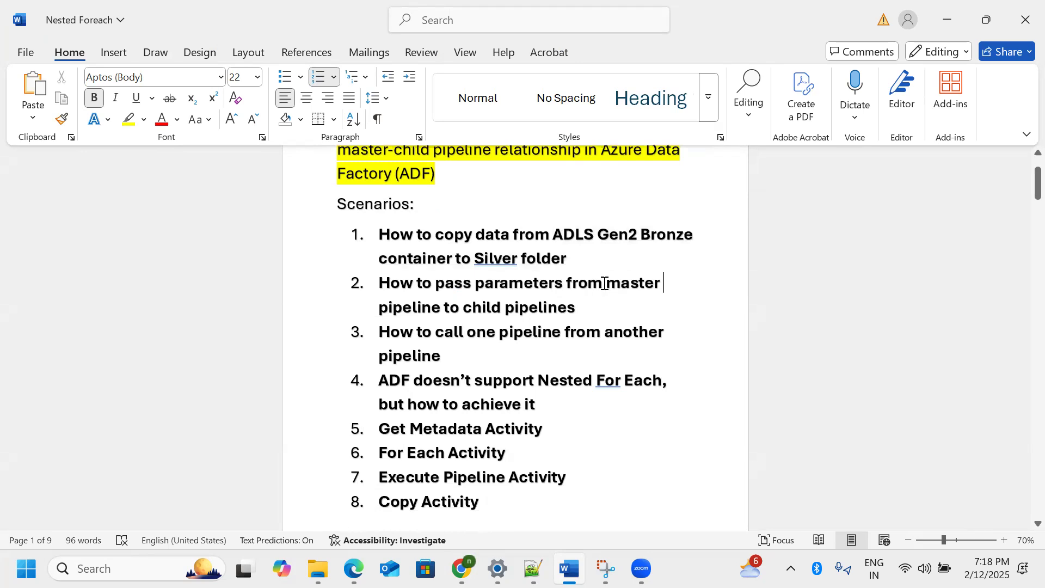
left_click_drag(604, 283, 681, 284)
left_click(649, 331)
scroll(610, 314, "up", 2)
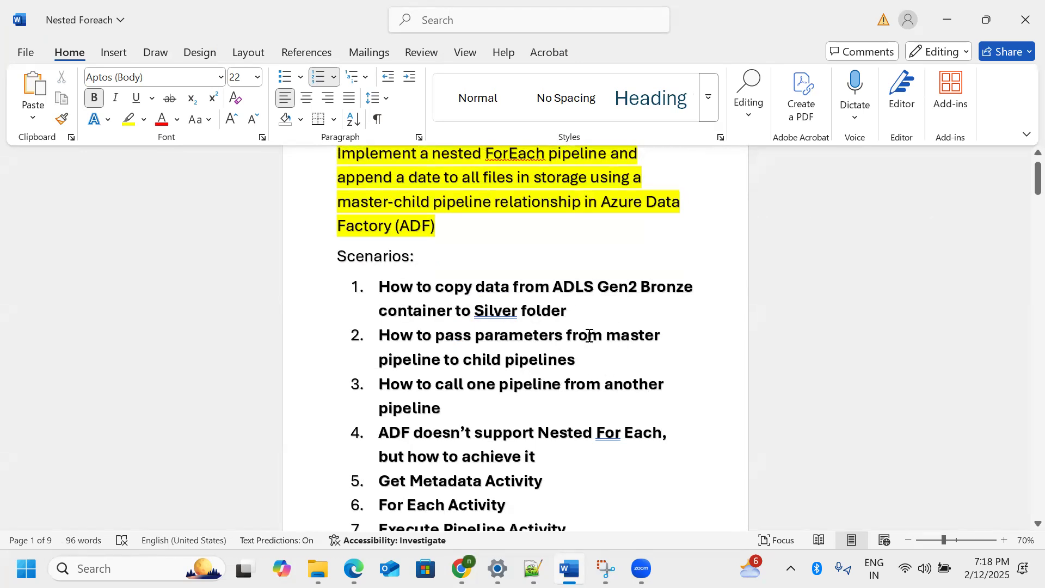
scroll(589, 335, "up", 1)
left_click_drag(433, 183, 640, 182)
left_click(603, 232)
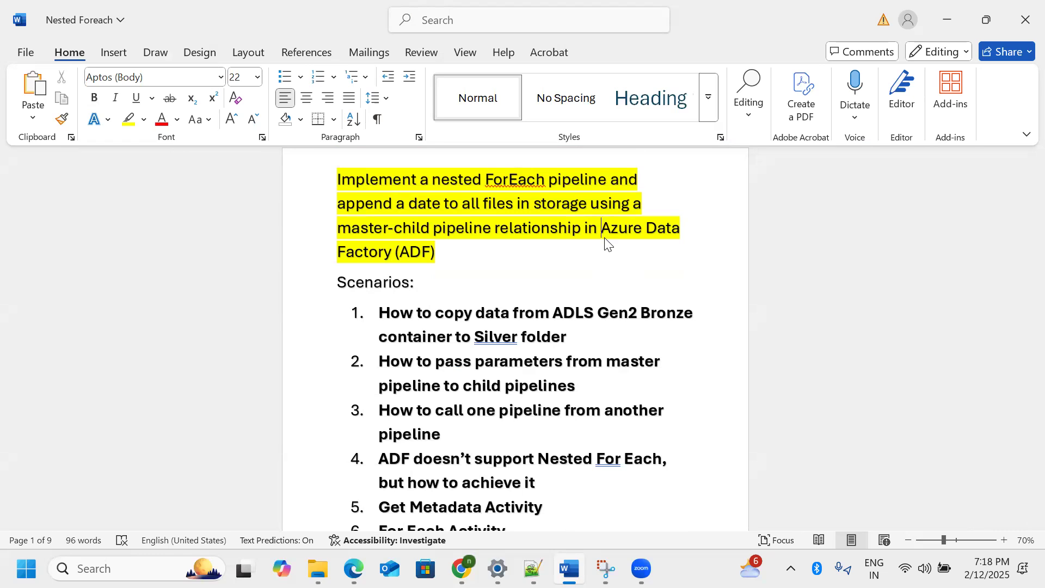
Switch to the Azure portal in Chrome, open the bronze container, and mark and unmark its cust, emp and sales directories
left_click(462, 568)
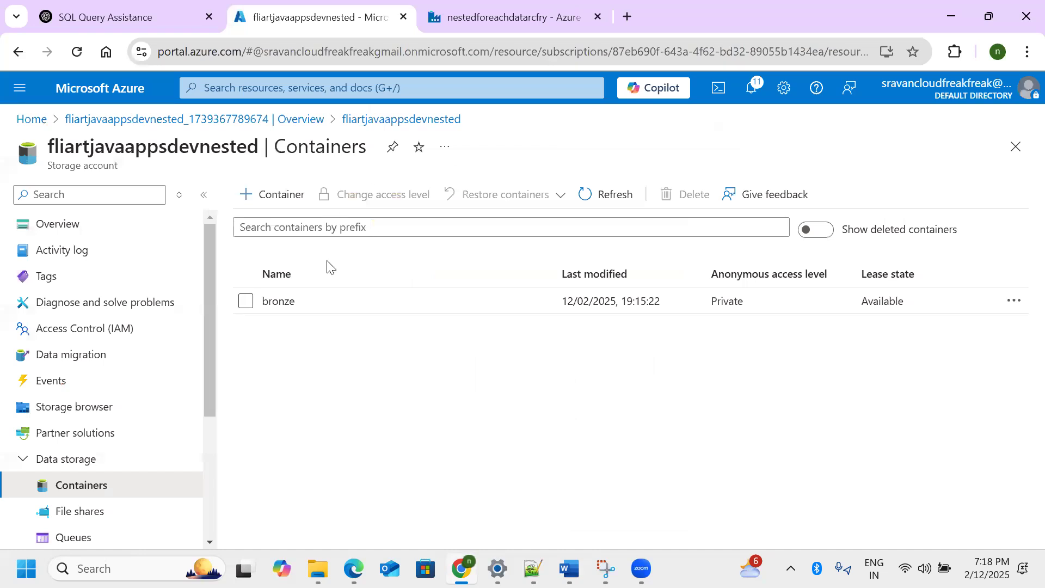
left_click(294, 301)
left_click(245, 342)
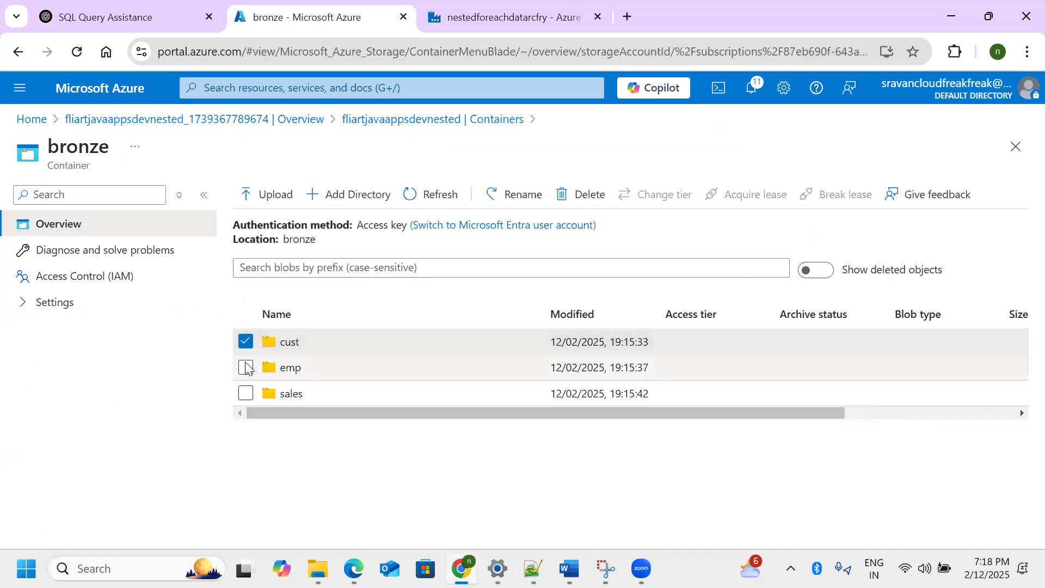
left_click(246, 369)
left_click(246, 393)
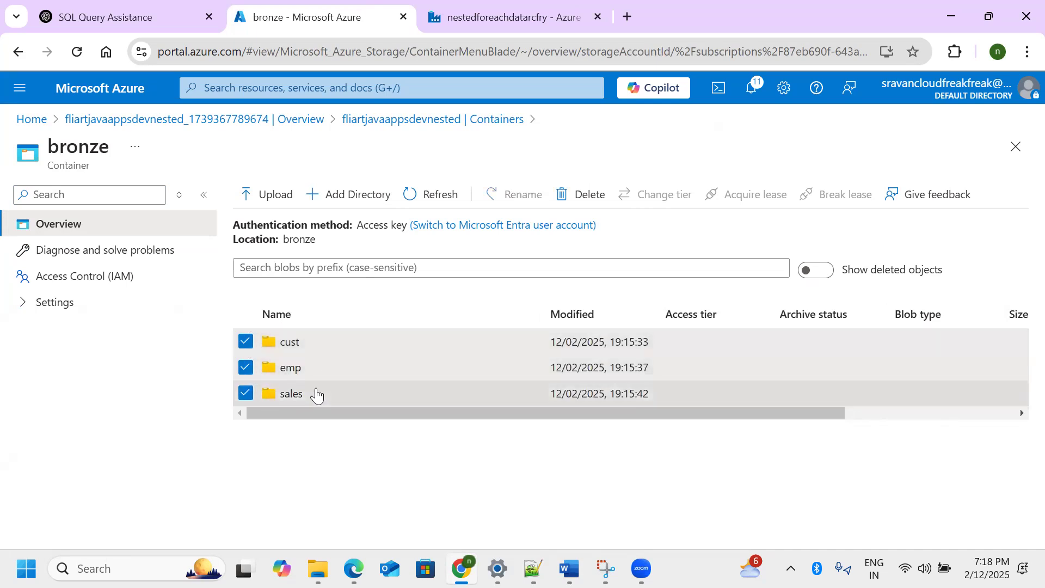
left_click(246, 342)
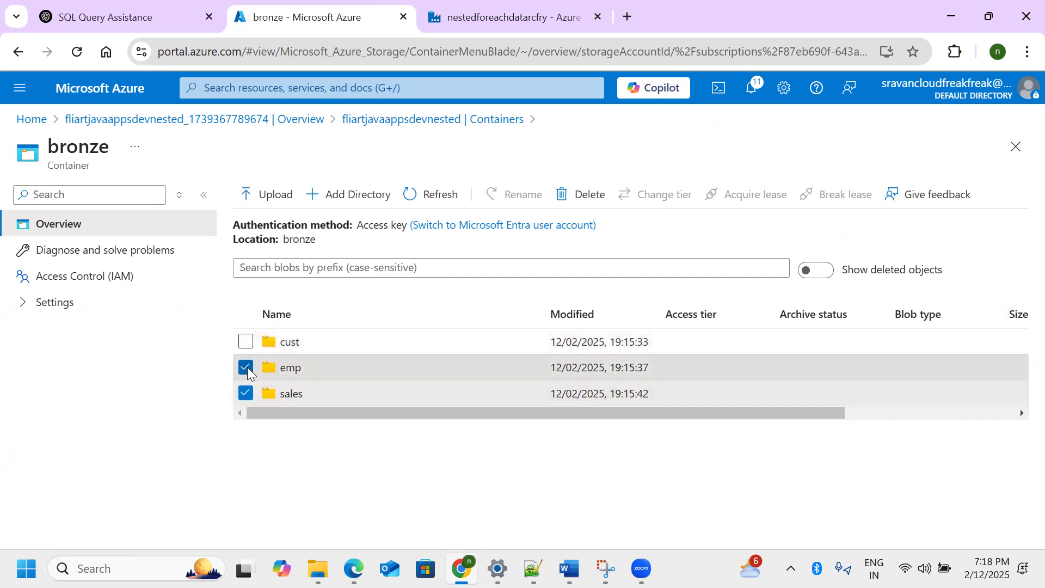
left_click(245, 367)
left_click(245, 393)
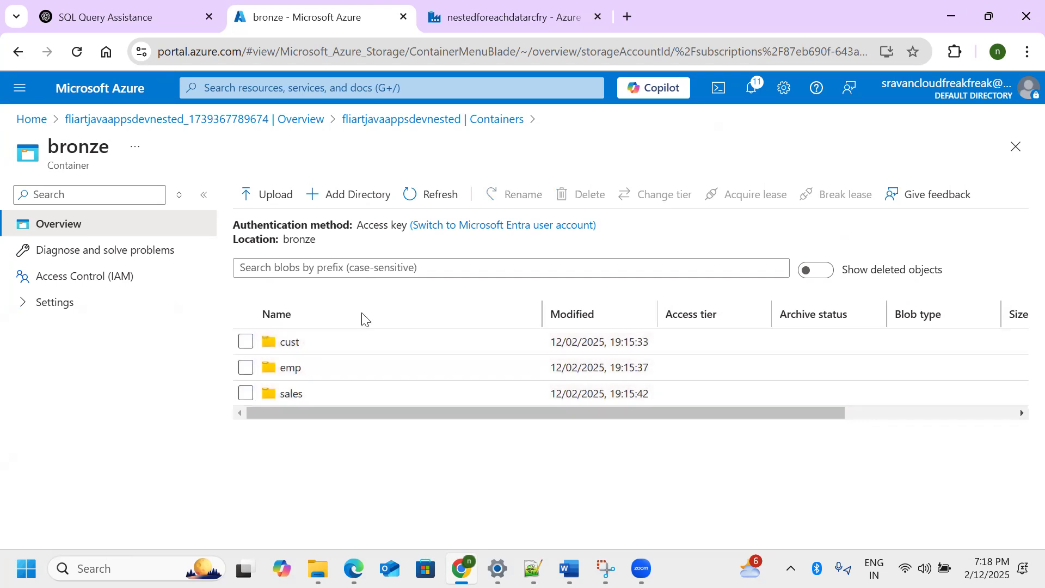
Open the cust directory, mark and unmark cust22.csv and customer_sample.csv, and return to the bronze container
left_click(319, 350)
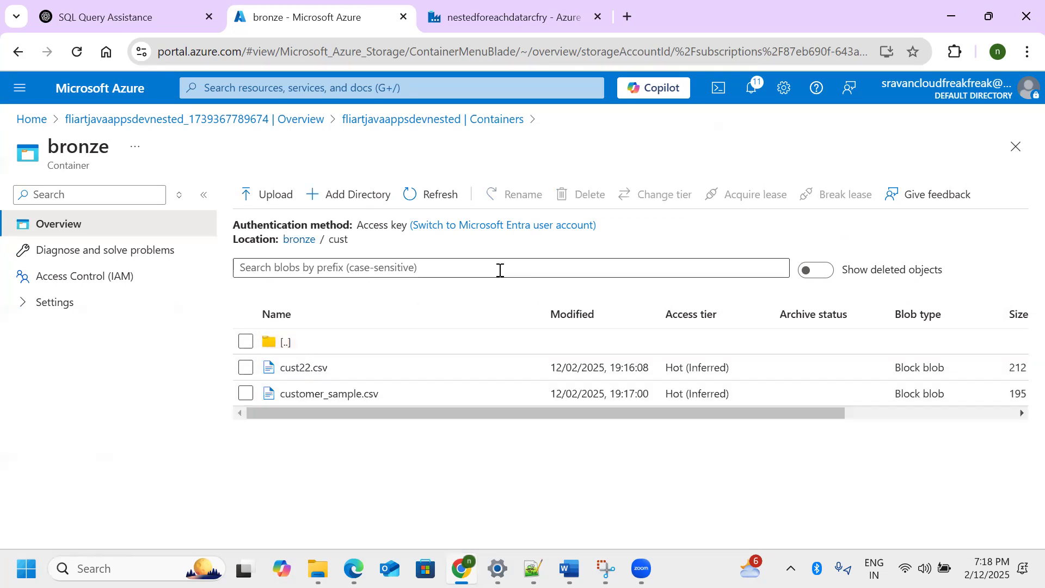
left_click(245, 367)
left_click(245, 393)
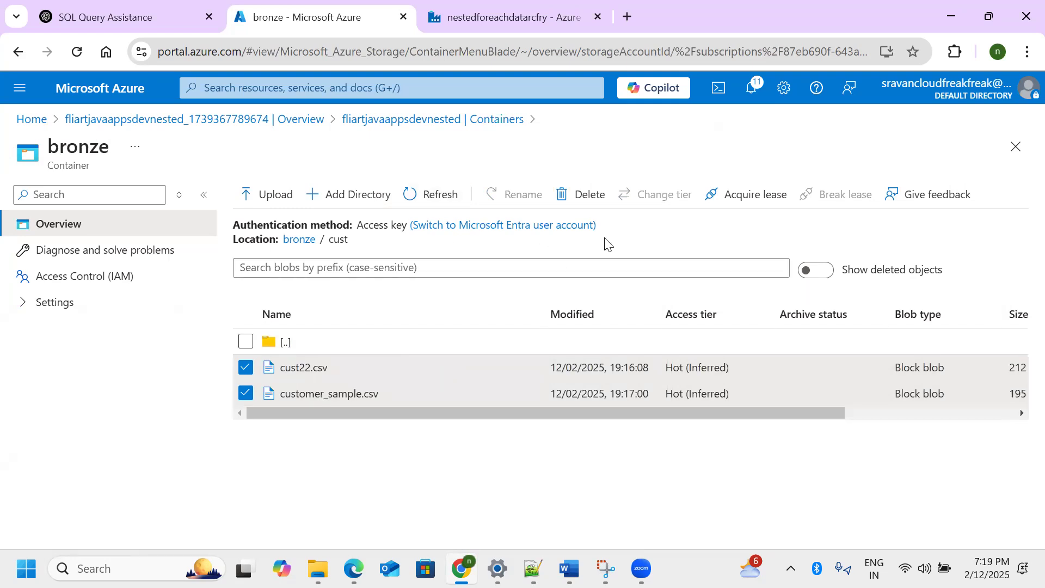
left_click(245, 367)
left_click(245, 394)
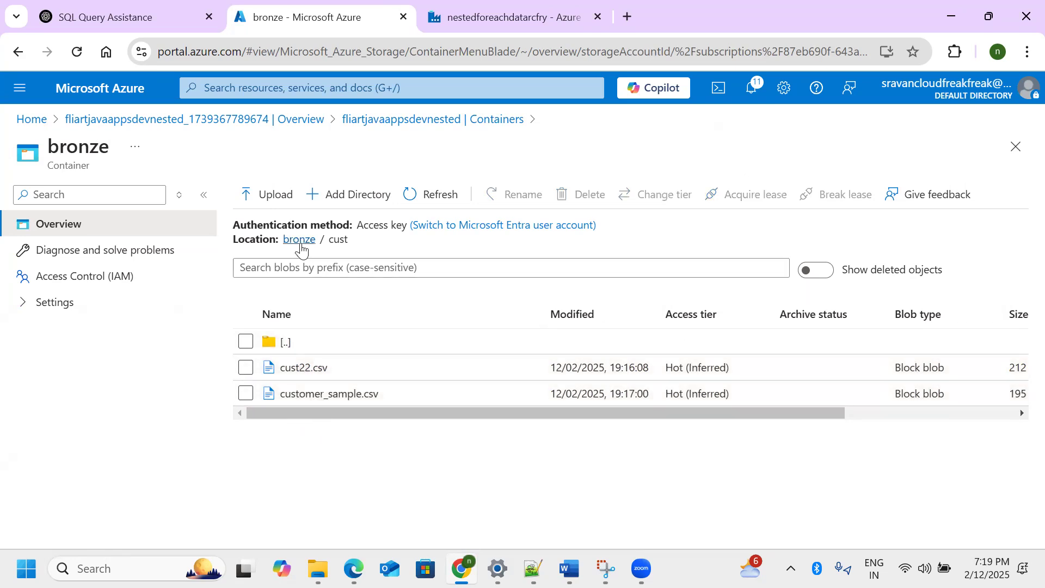
left_click(300, 242)
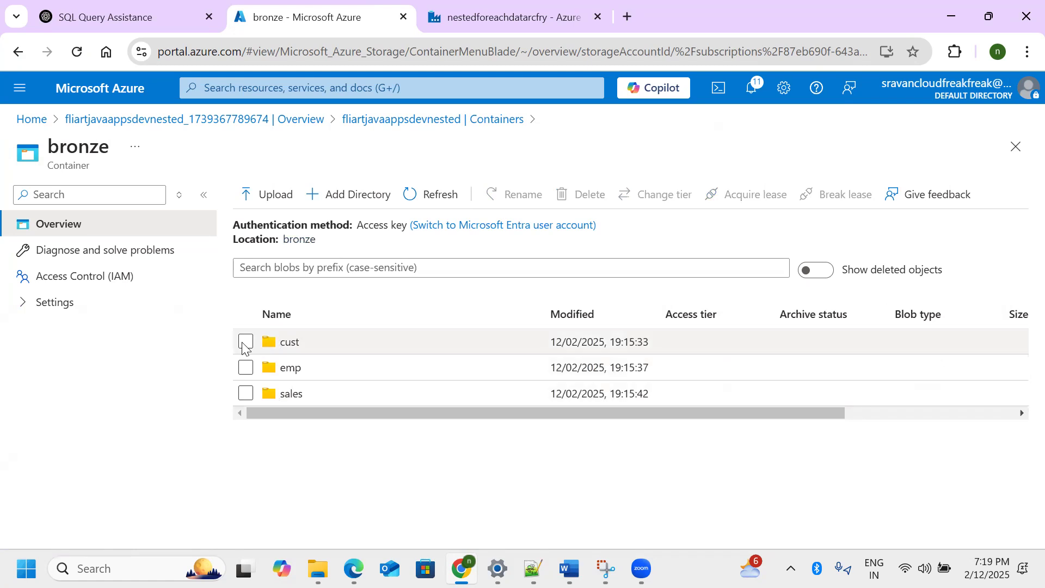
Point out the cust, emp and sales directories in bronze by selecting all three and clearing the selection
left_click(245, 342)
left_click(246, 368)
left_click(245, 393)
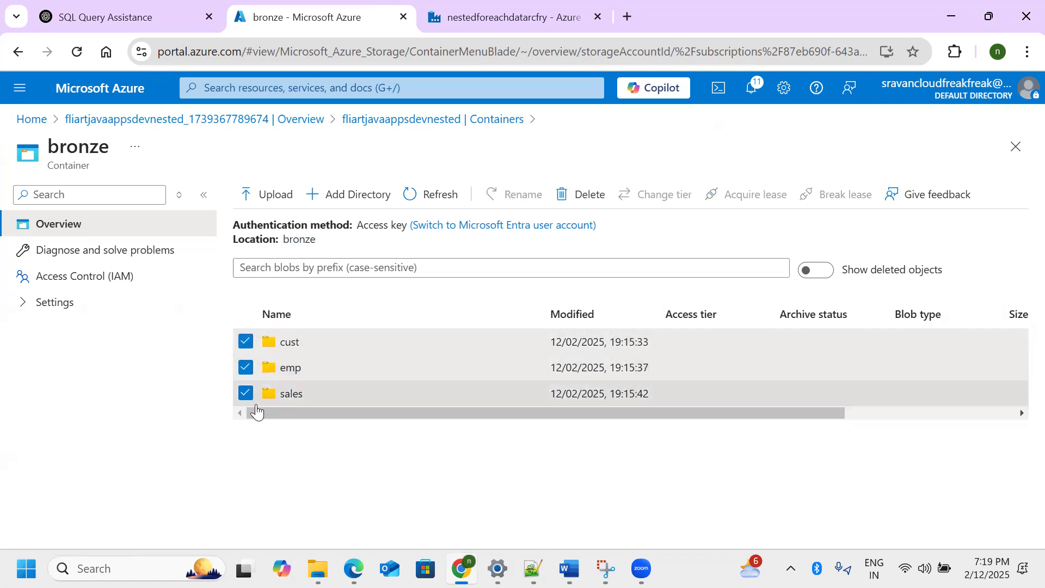
left_click(246, 342)
left_click(245, 368)
left_click(245, 393)
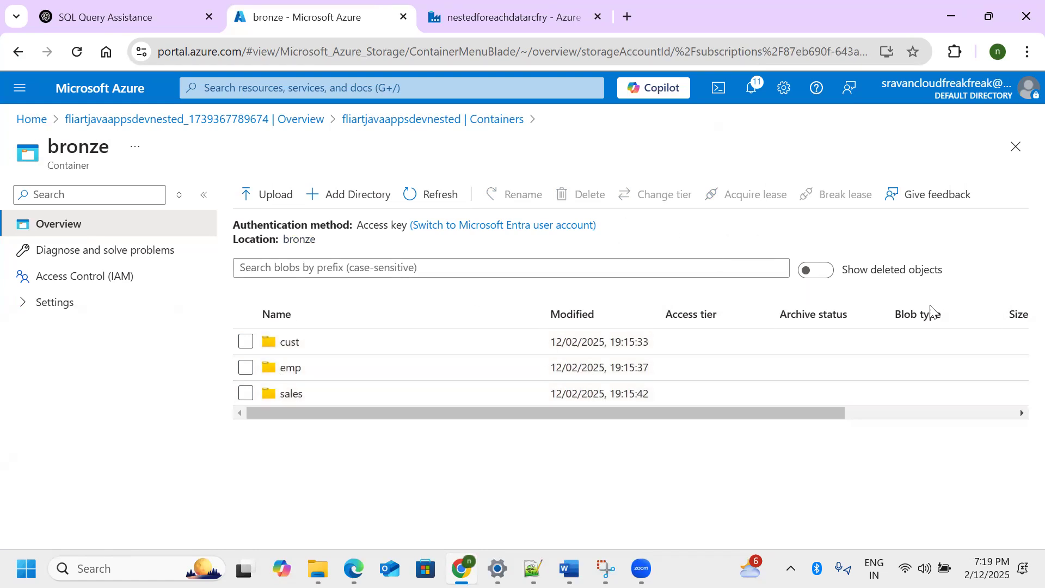
Reopen the cust directory, select and deselect its two CSV files, and go back to bronze
left_click(364, 349)
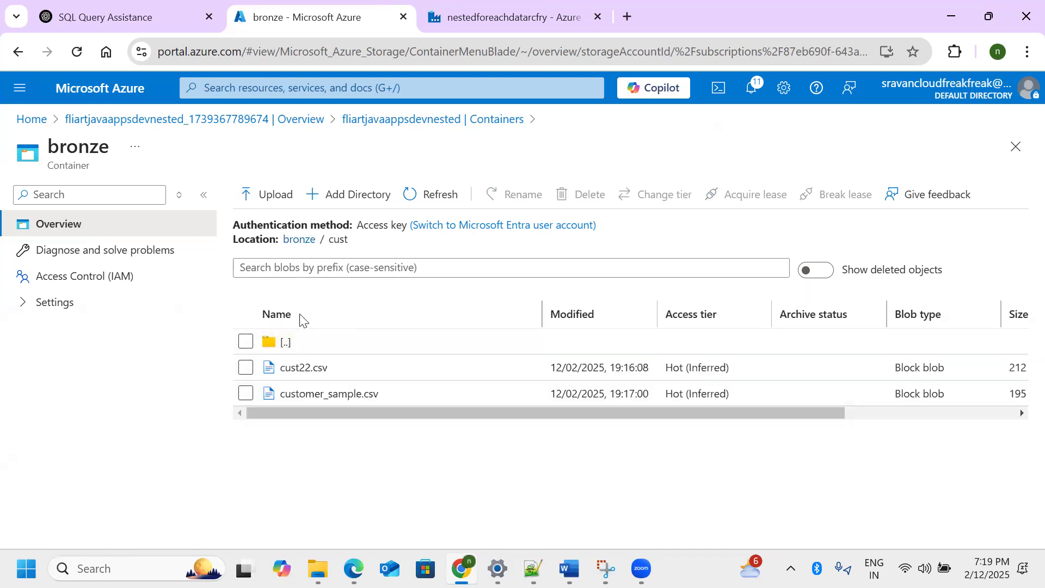
left_click(246, 368)
left_click(246, 393)
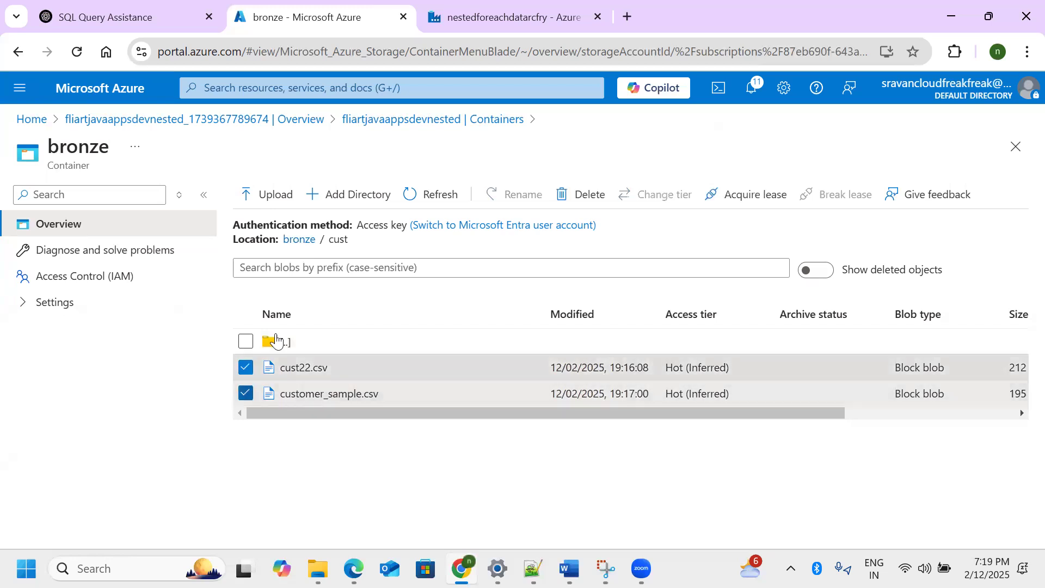
left_click(245, 368)
left_click(246, 393)
left_click(298, 240)
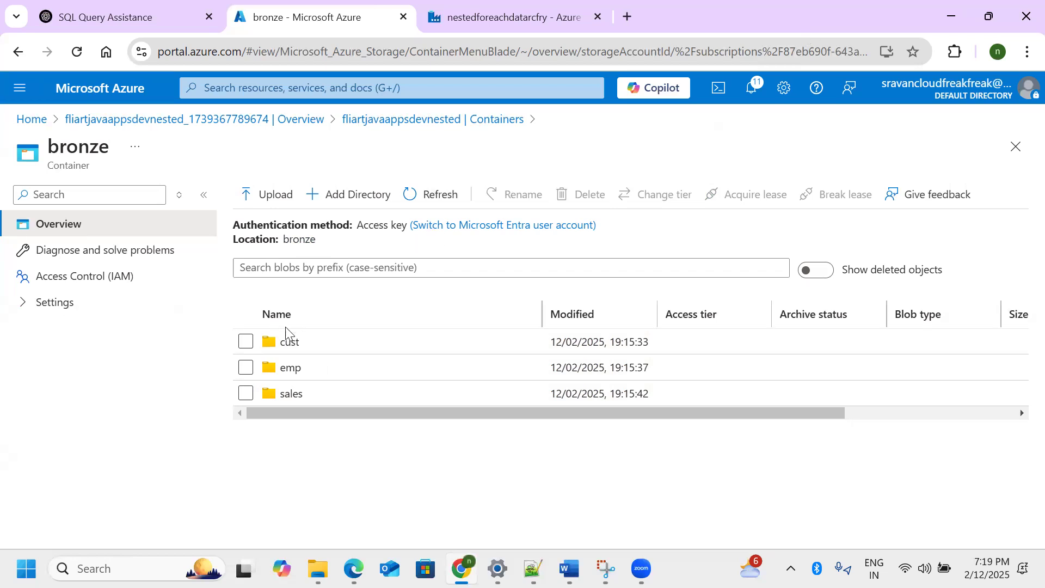
Select the three directories in bronze, and inside cust mark and unmark both CSV files before returning to bronze
left_click(246, 342)
left_click(246, 367)
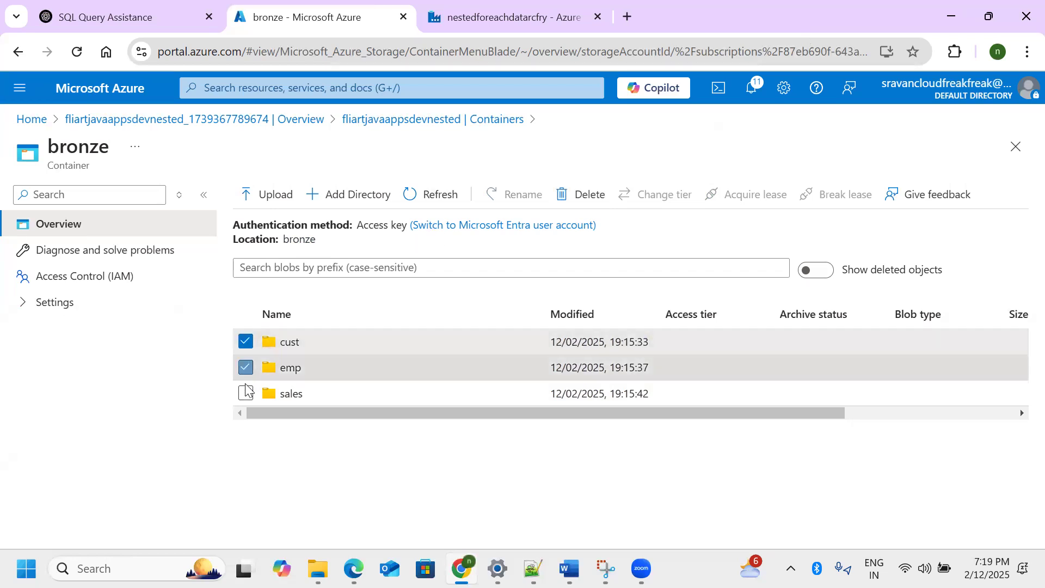
left_click(246, 394)
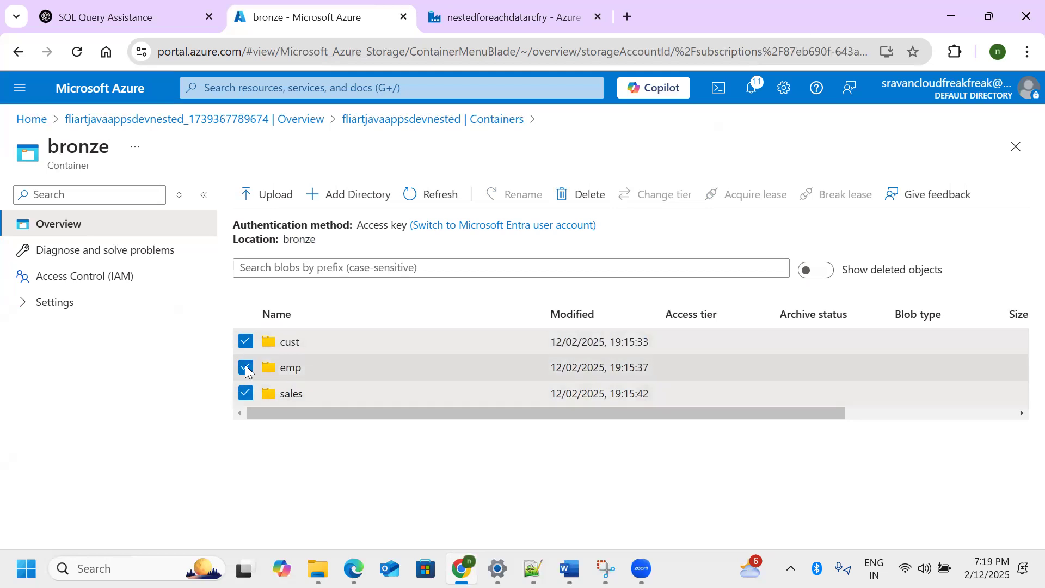
left_click(289, 342)
left_click(246, 371)
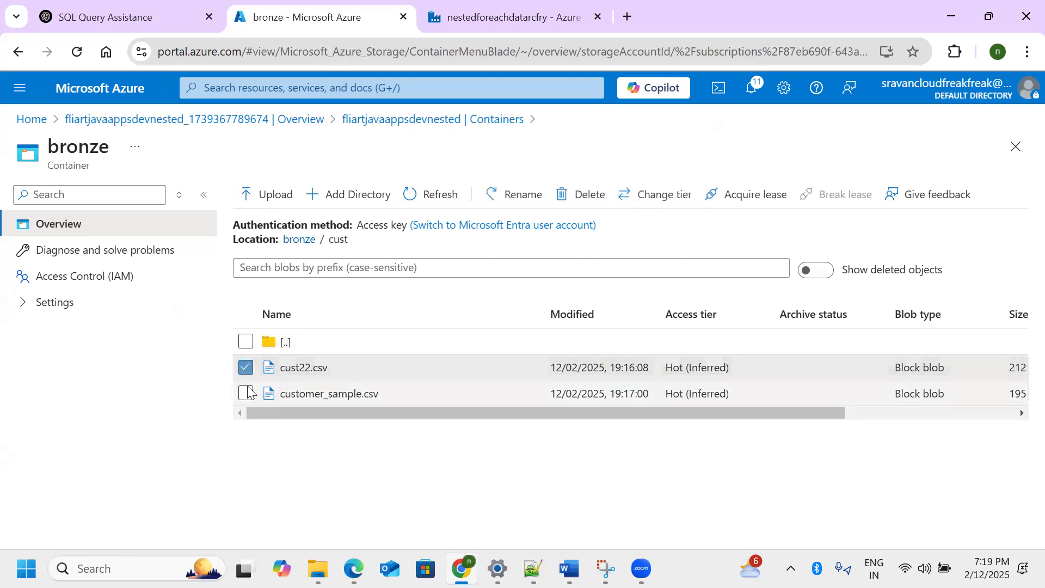
left_click(246, 393)
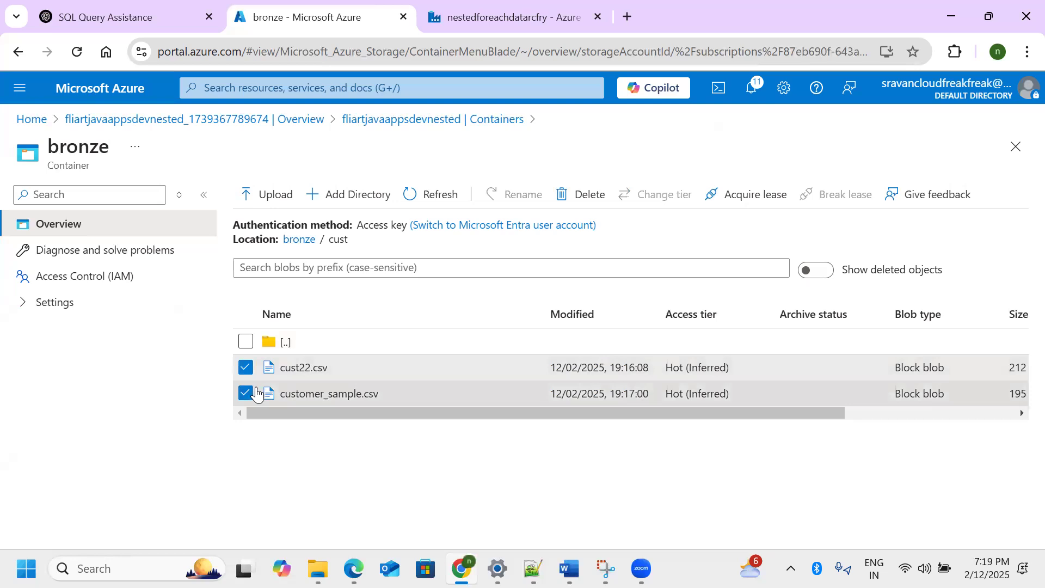
left_click(245, 367)
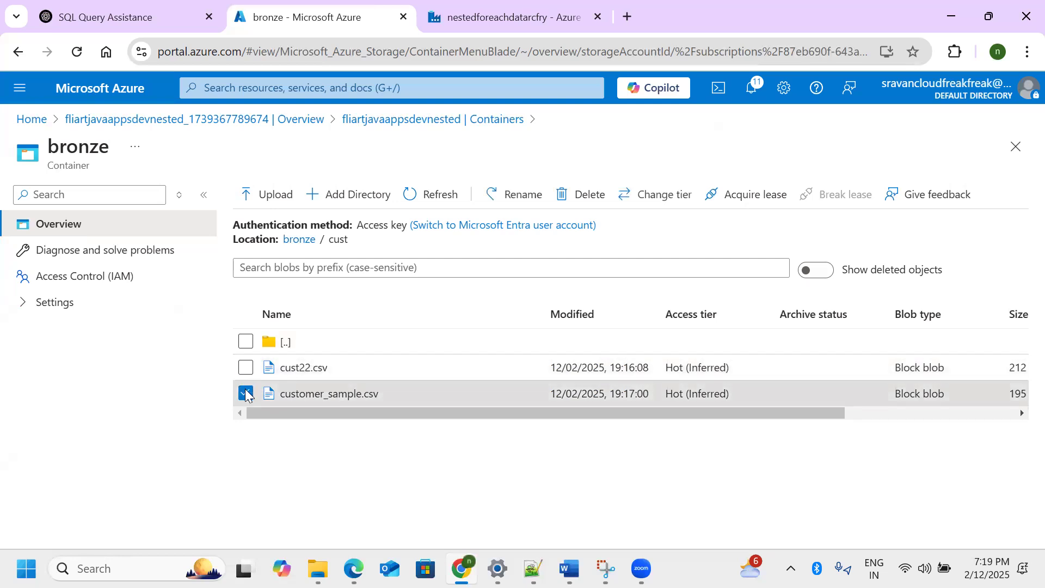
left_click(245, 394)
left_click(300, 240)
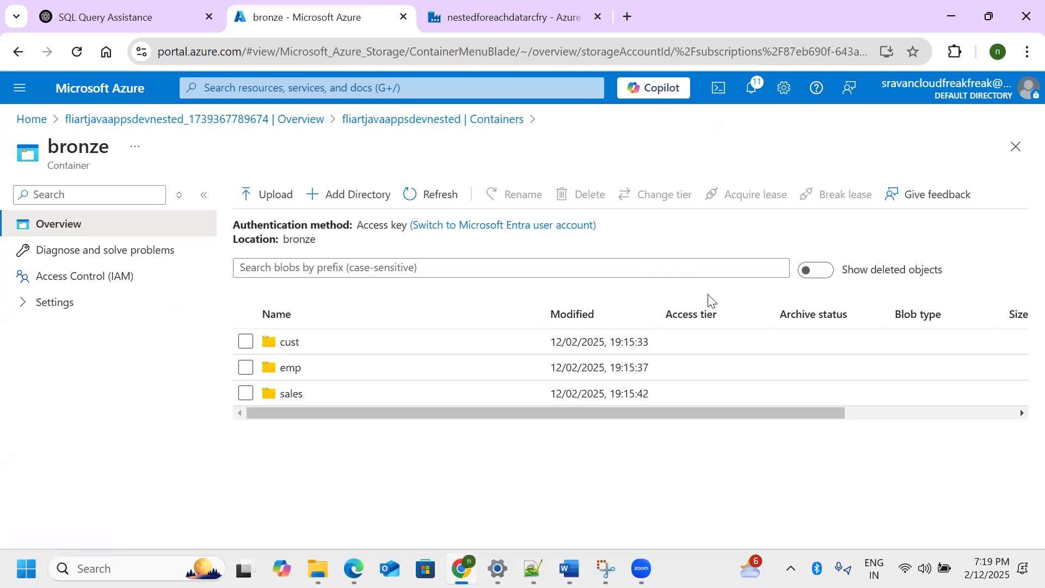
Select cust, emp and sales in the bronze container, and deselect cust and emp
left_click(246, 341)
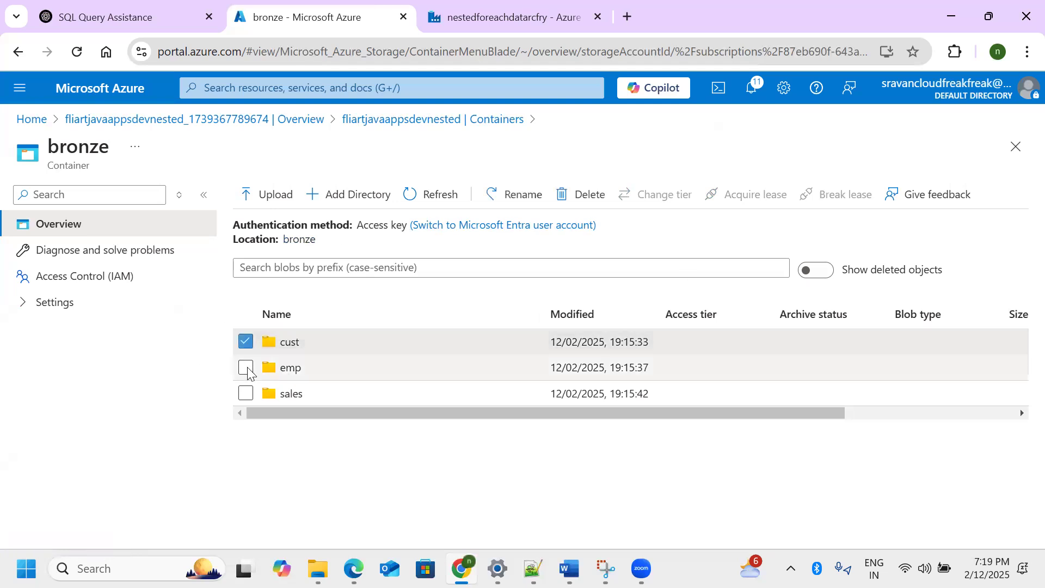
left_click(246, 368)
left_click(245, 393)
left_click(246, 341)
left_click(246, 367)
Open cust, select cust22.csv and customer_sample.csv, and return to the bronze root
left_click(299, 341)
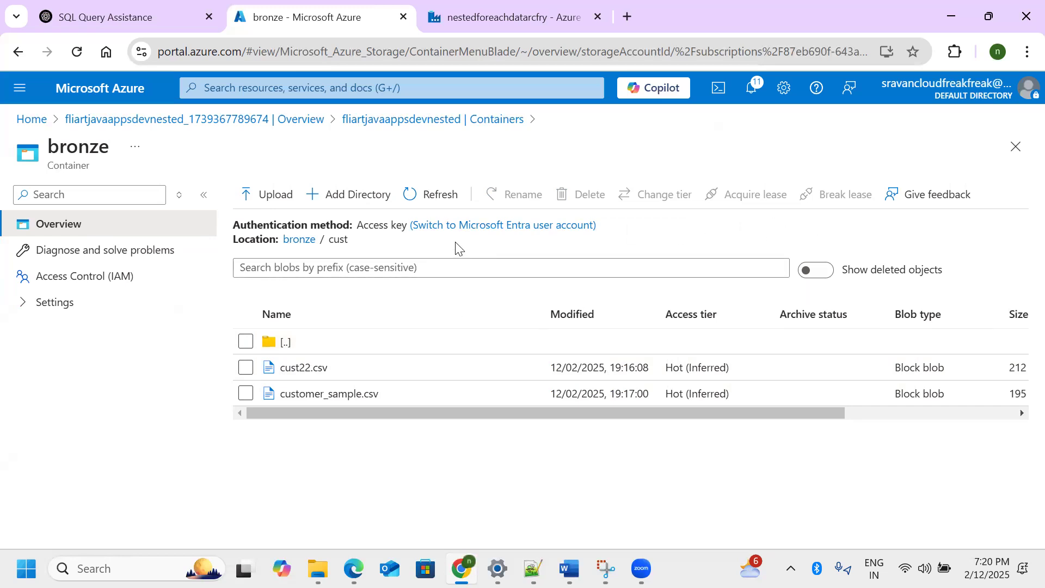
left_click(245, 370)
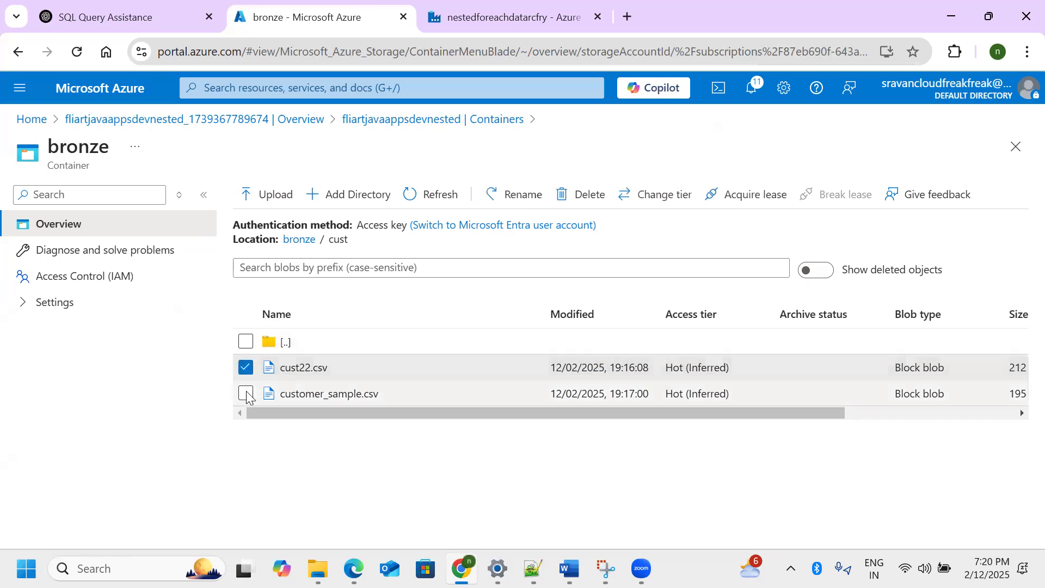
left_click(245, 393)
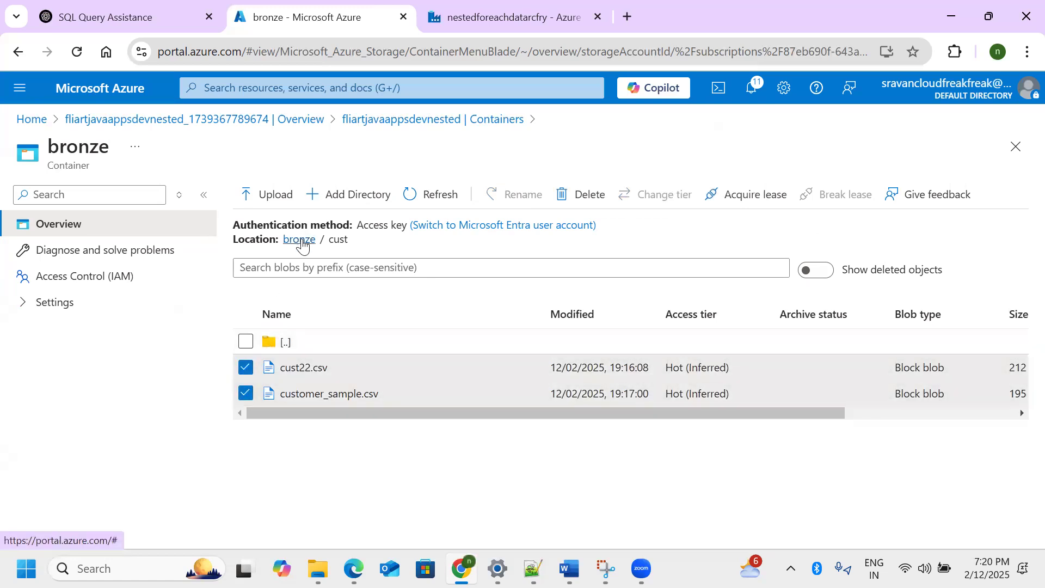
left_click(300, 239)
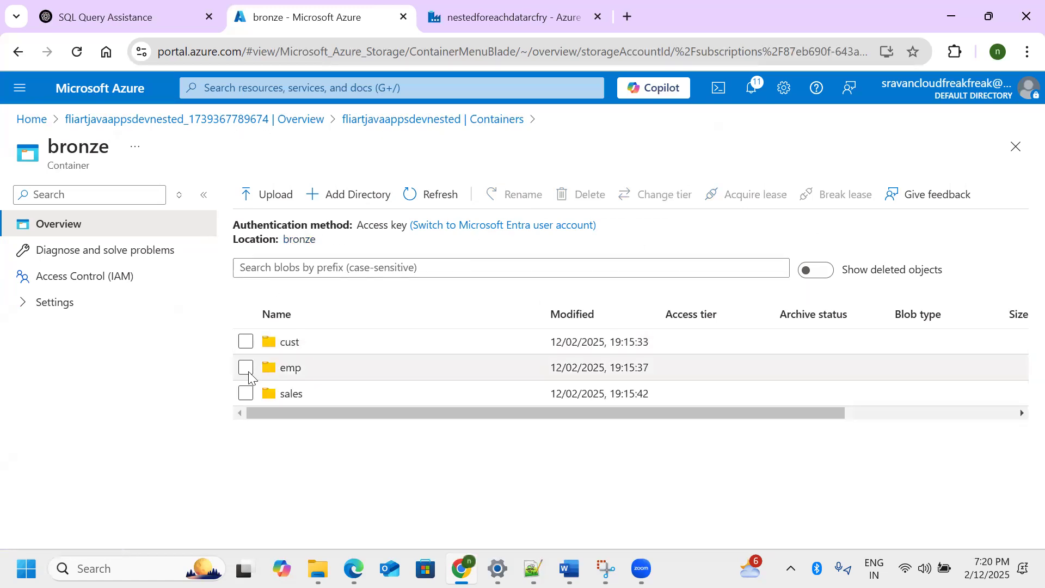
Mark the cust directory in bronze, open it to select its two CSV files again, and go back to bronze
left_click(247, 345)
left_click(294, 344)
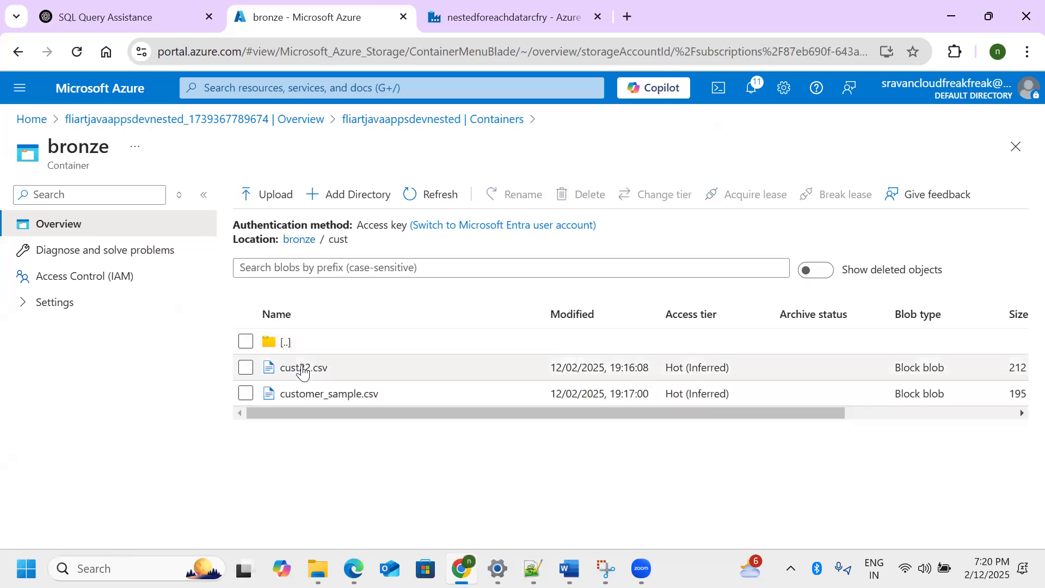
left_click(247, 368)
left_click(246, 393)
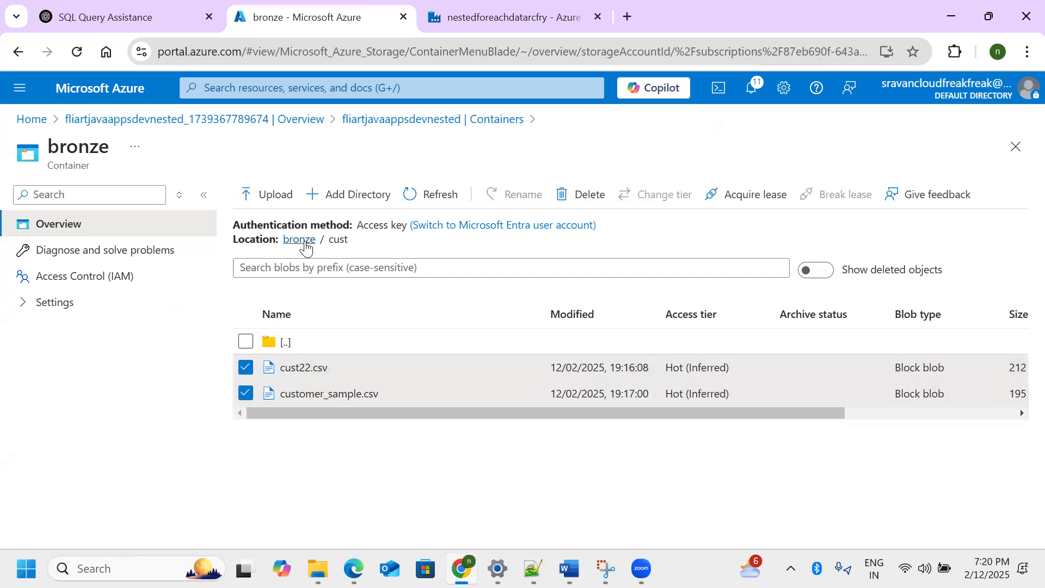
left_click(304, 243)
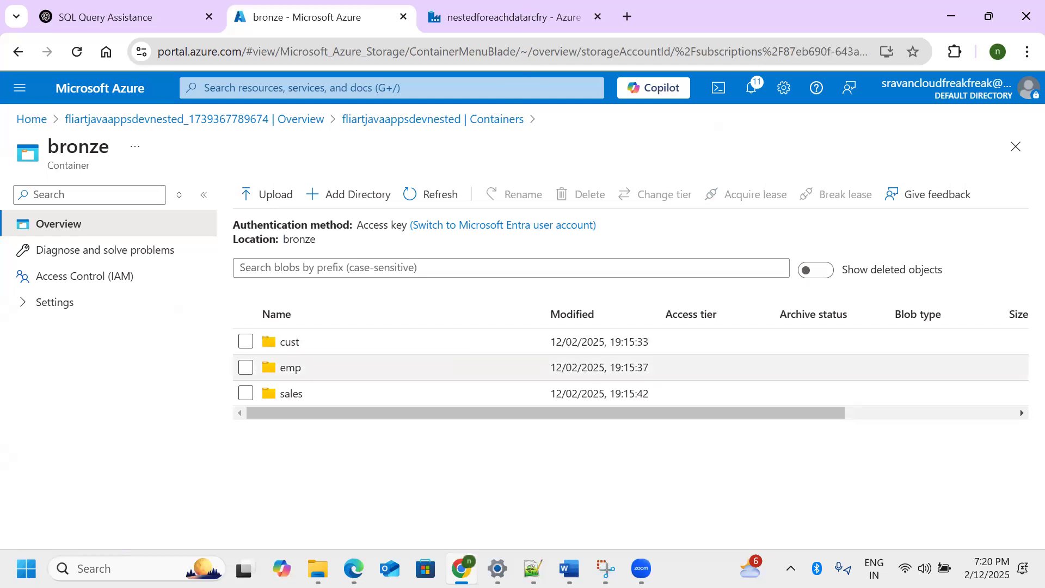
Switch to the Nested Foreach Word document and highlight the wording of scenario 2 on passing parameters from master pipeline to child pipelines
key("alt+Tab")
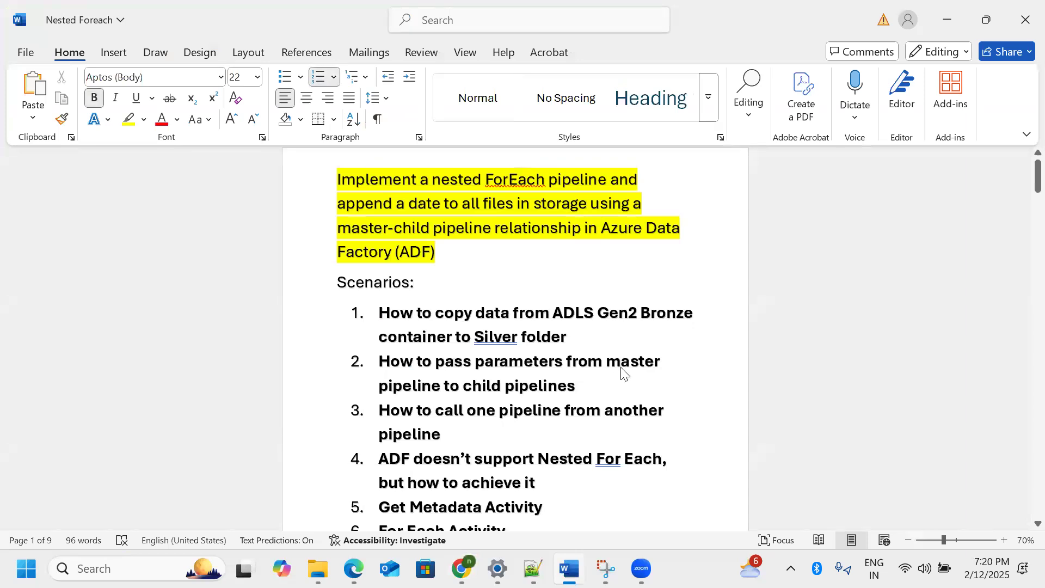
left_click(621, 368)
scroll(621, 368, "down", 1)
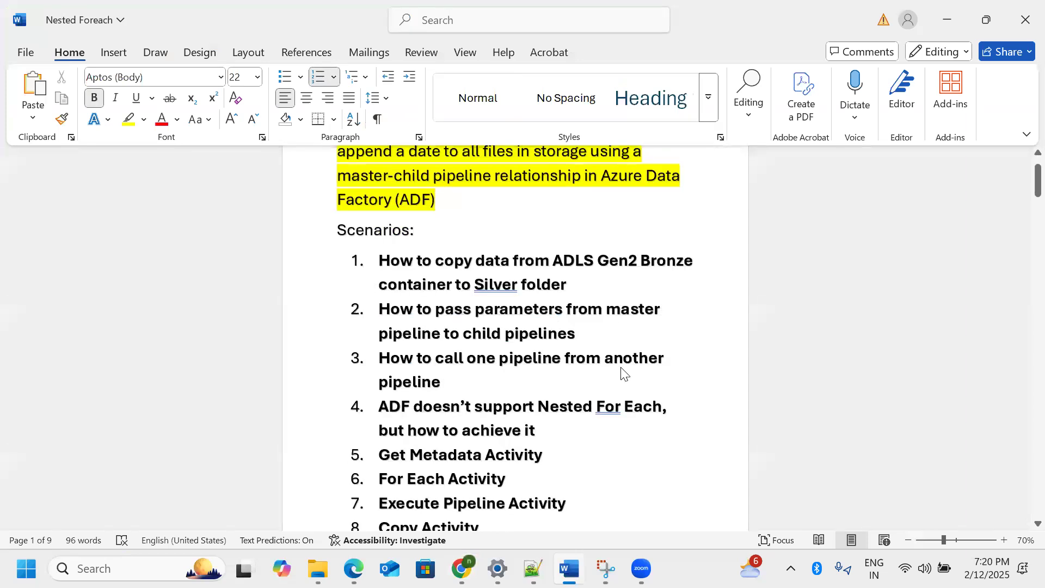
left_click_drag(380, 313, 634, 334)
left_click(633, 357)
left_click_drag(458, 310, 539, 313)
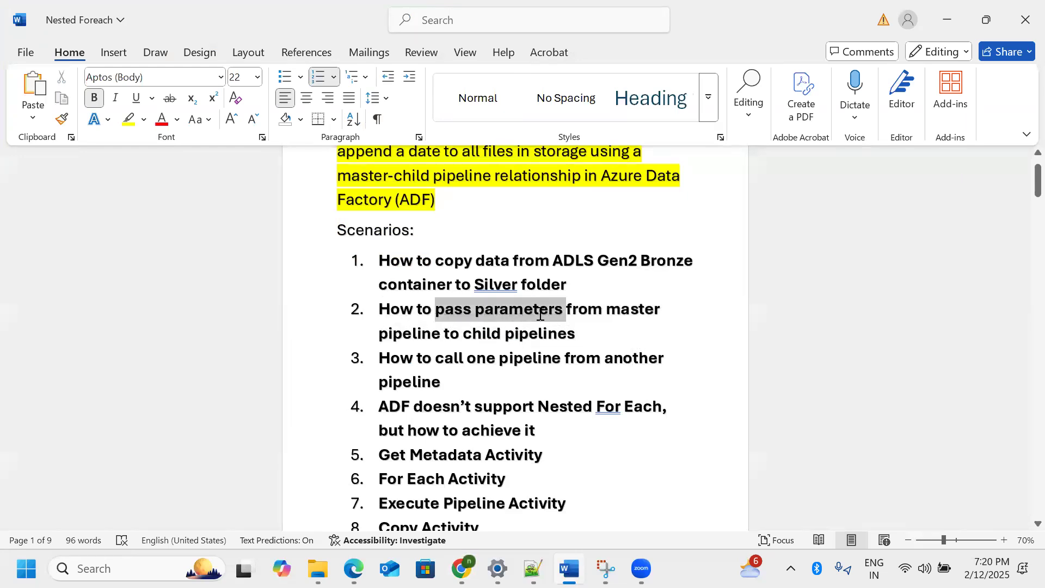
left_click(593, 324)
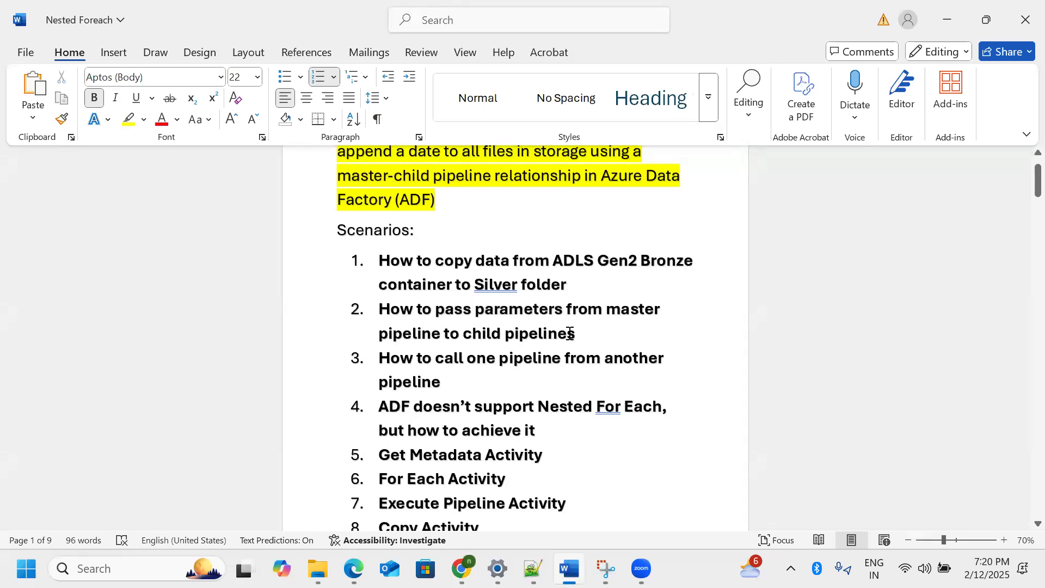
left_click_drag(575, 333, 464, 335)
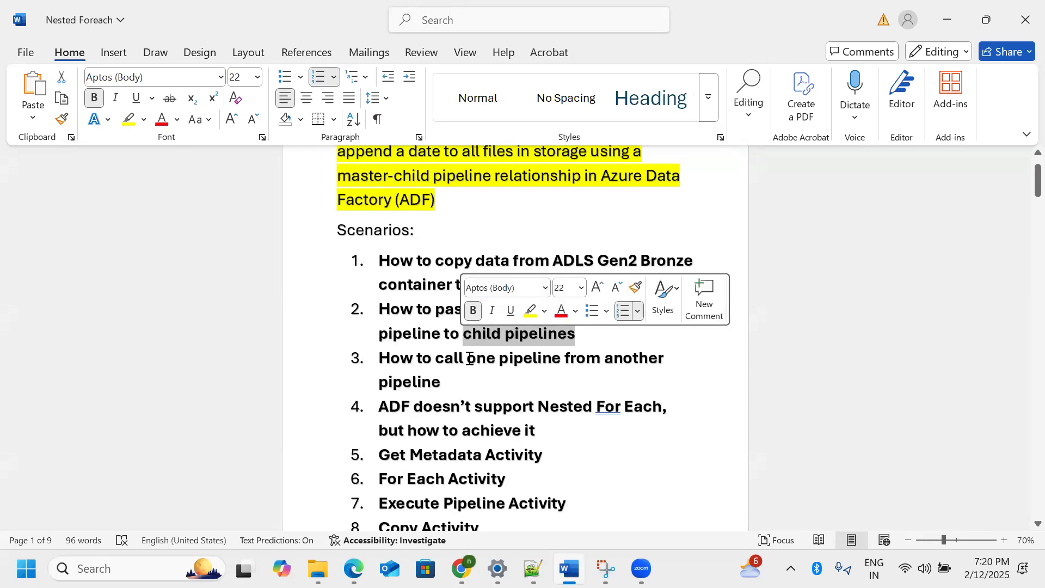
left_click(463, 338)
left_click_drag(604, 310, 443, 334)
left_click(508, 358)
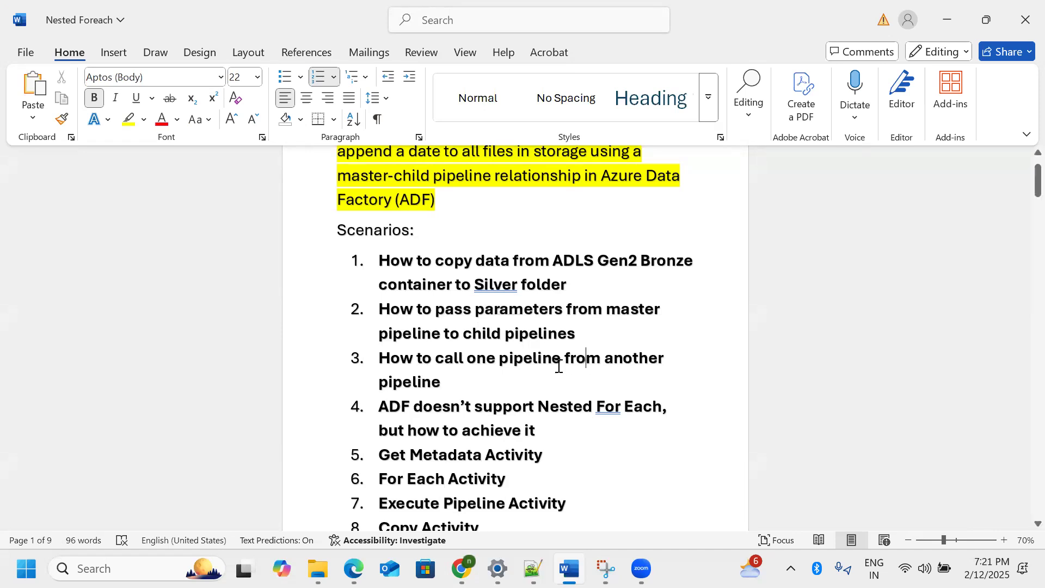
Highlight scenario 3 on calling one pipeline from another, and scenario 4 on achieving a nested For Each
left_click_drag(379, 358, 664, 382)
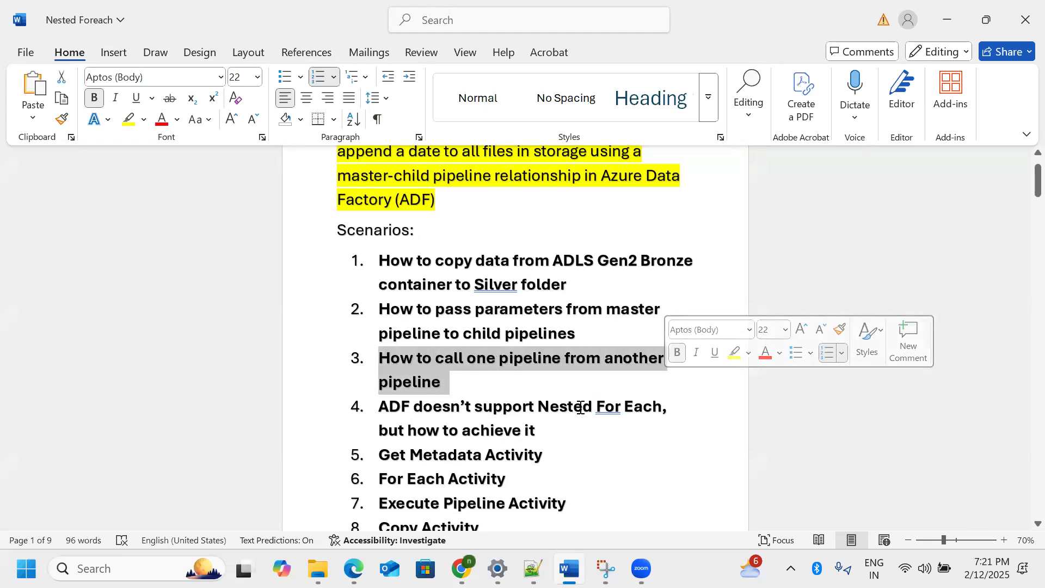
left_click(575, 407)
scroll(534, 420, "down", 1)
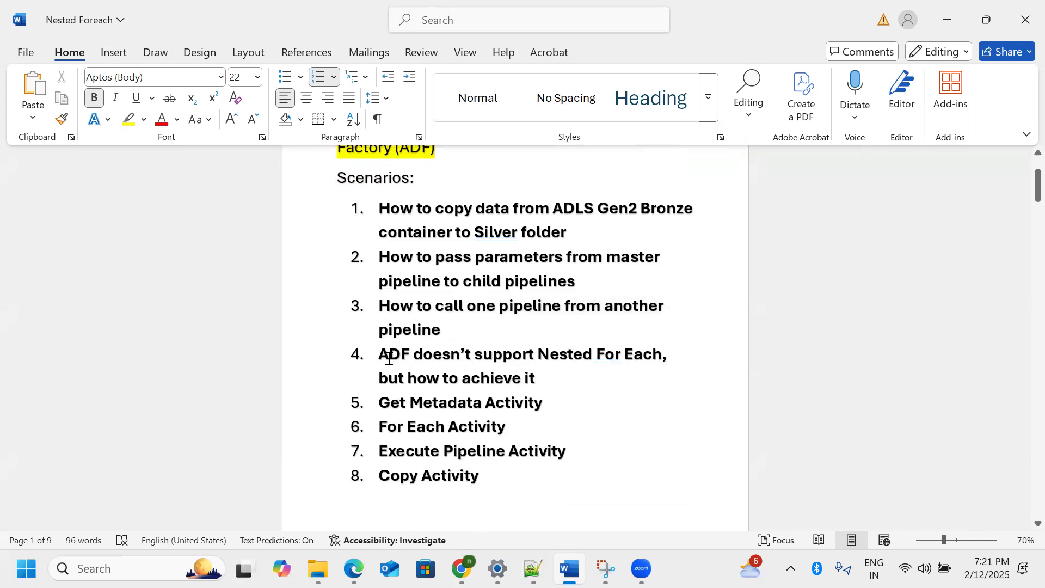
left_click_drag(491, 350, 689, 361)
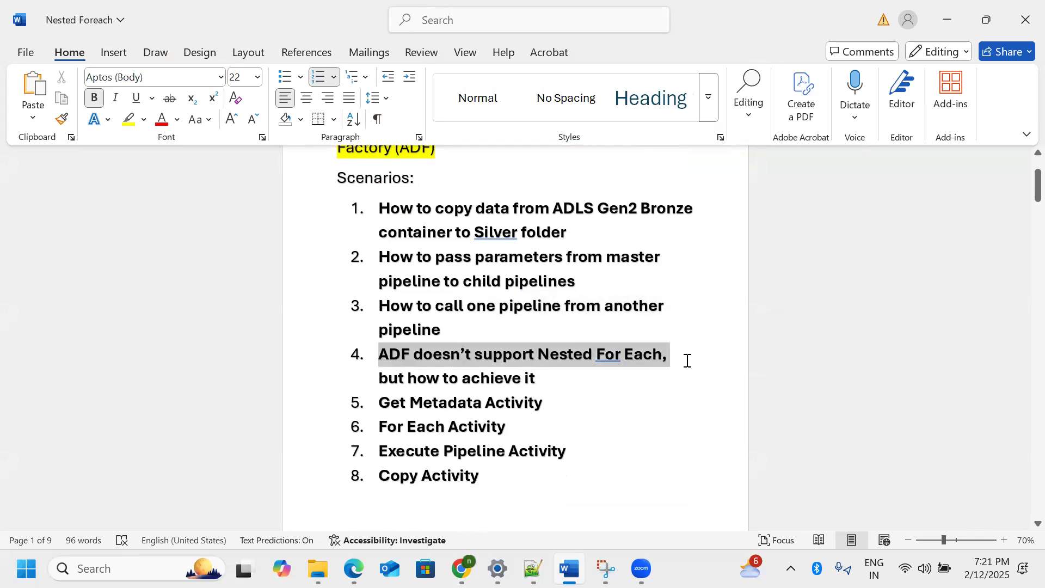
left_click_drag(562, 380, 377, 360)
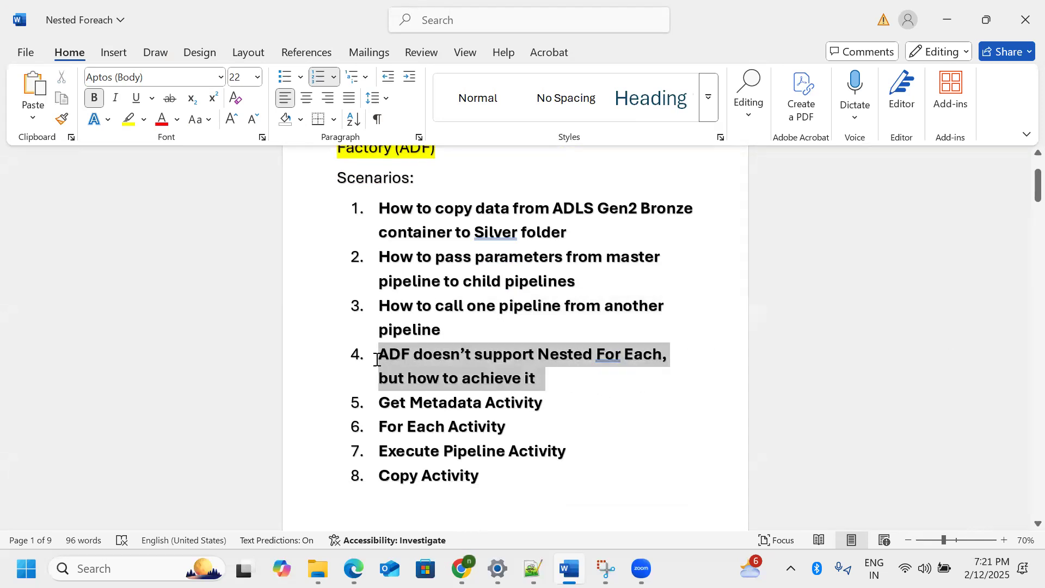
left_click(604, 402)
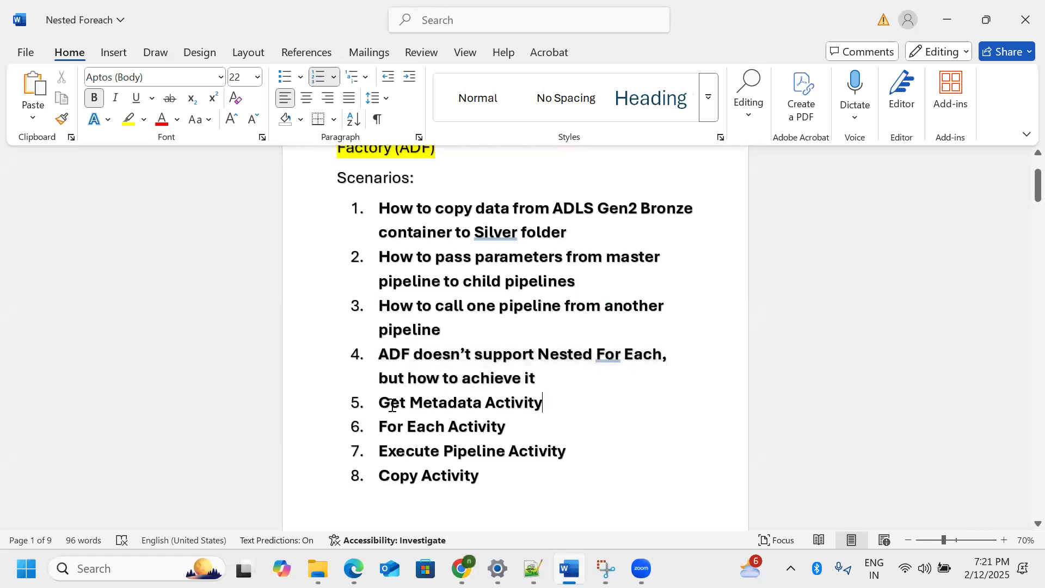
Highlight the four activities in scenarios 5 to 8, and view the Data Lake Storage Gen2 diagram of raw and refined files
scroll(392, 399, "down", 1)
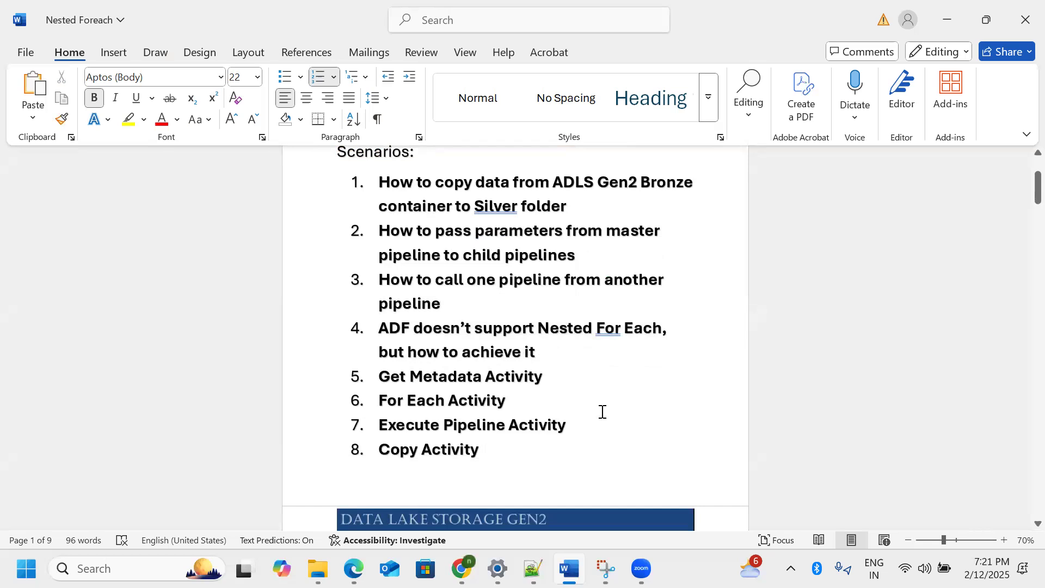
left_click_drag(501, 443, 347, 376)
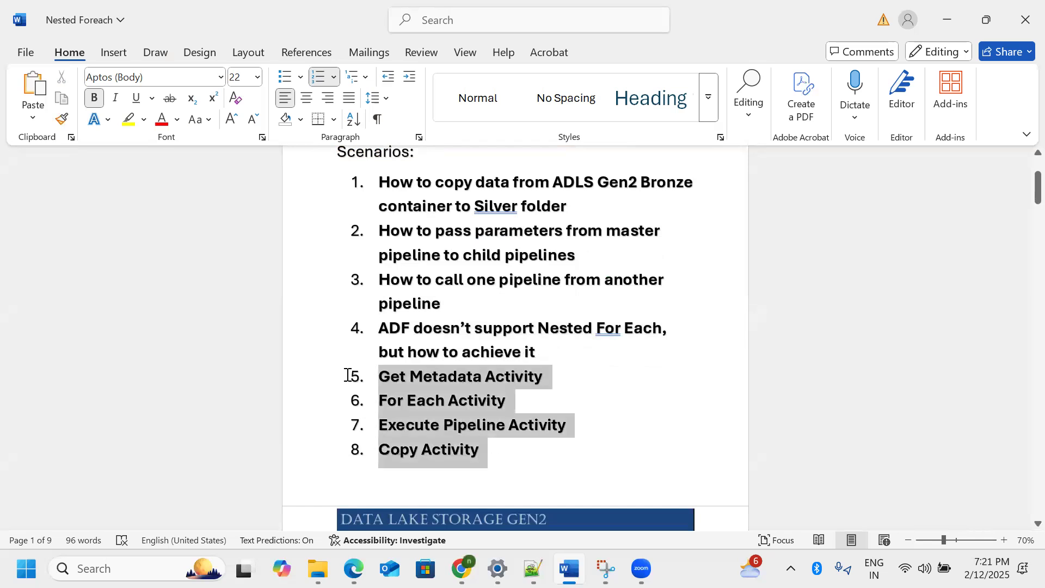
left_click_drag(492, 447, 385, 379)
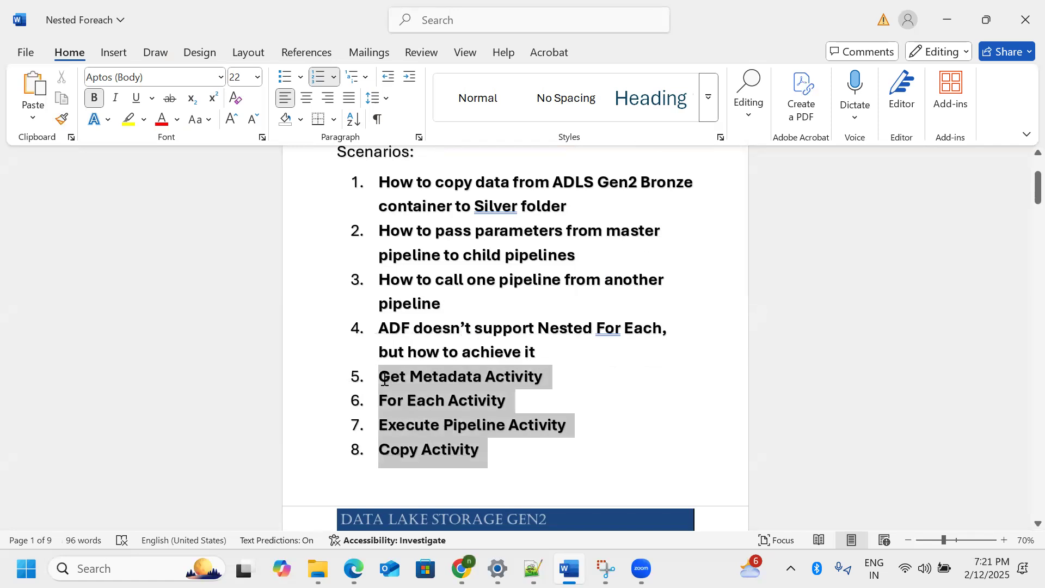
left_click(727, 411)
scroll(677, 443, "down", 4)
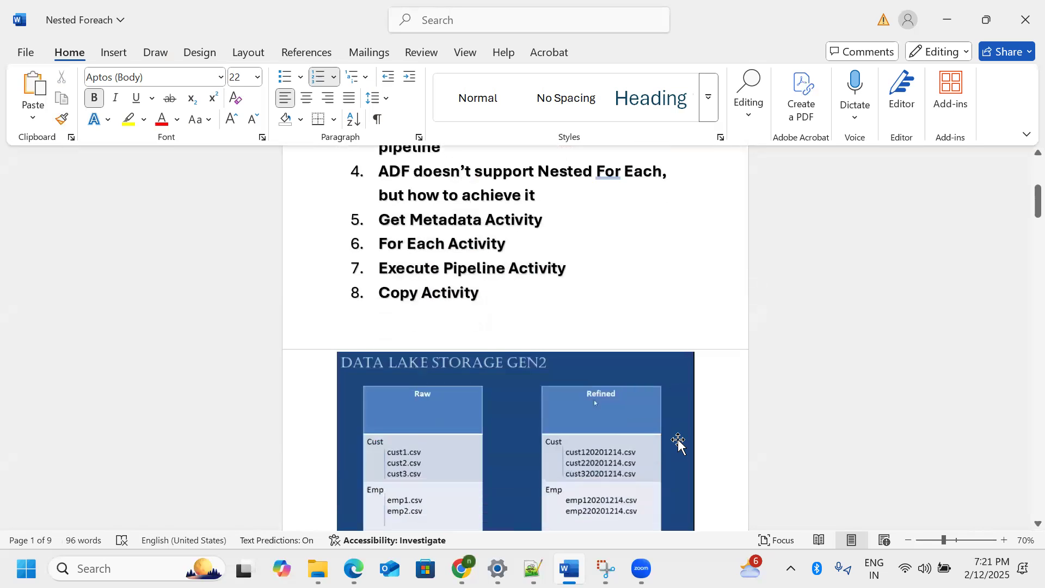
scroll(679, 443, "down", 3)
scroll(674, 436, "up", 1)
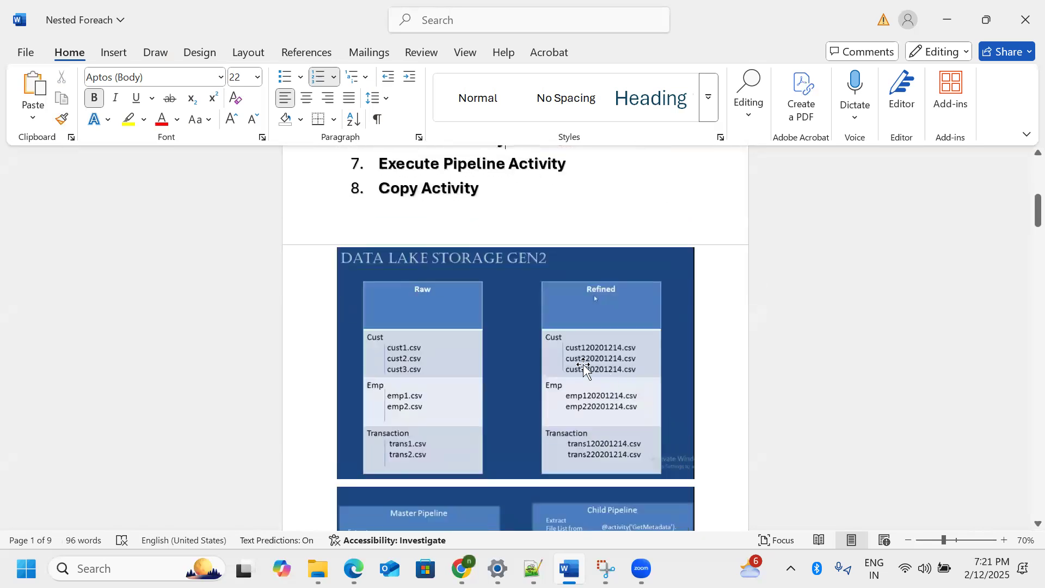
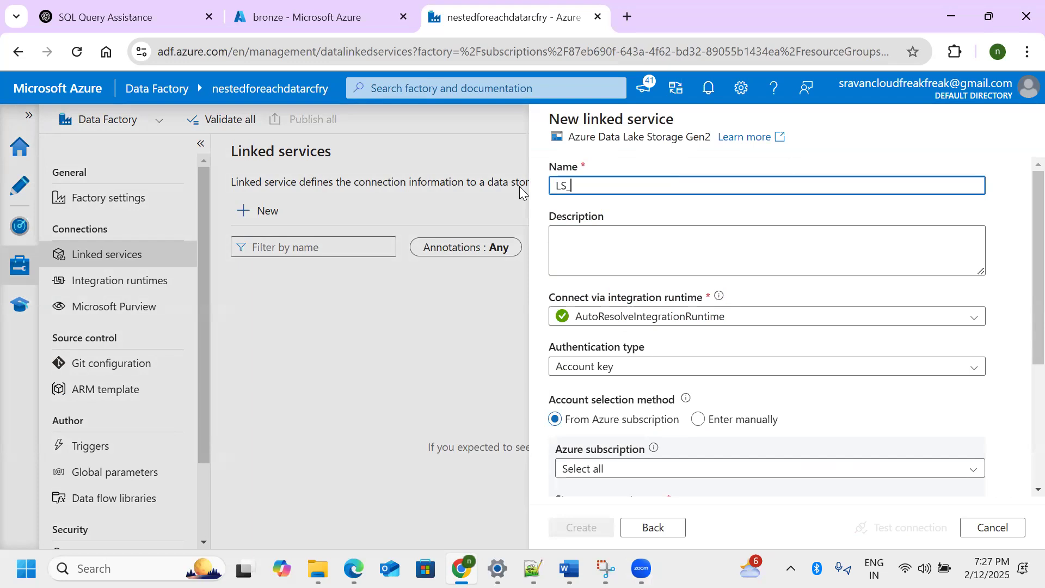
Name the new linked service LS_Azureadlsgen2 and choose the ACC-PROD-24598-API360 Azure subscription
type("Azureadlsgen2")
scroll(746, 348, "down", 1)
left_click(736, 388)
left_click(681, 432)
scroll(1022, 301, "down", 1)
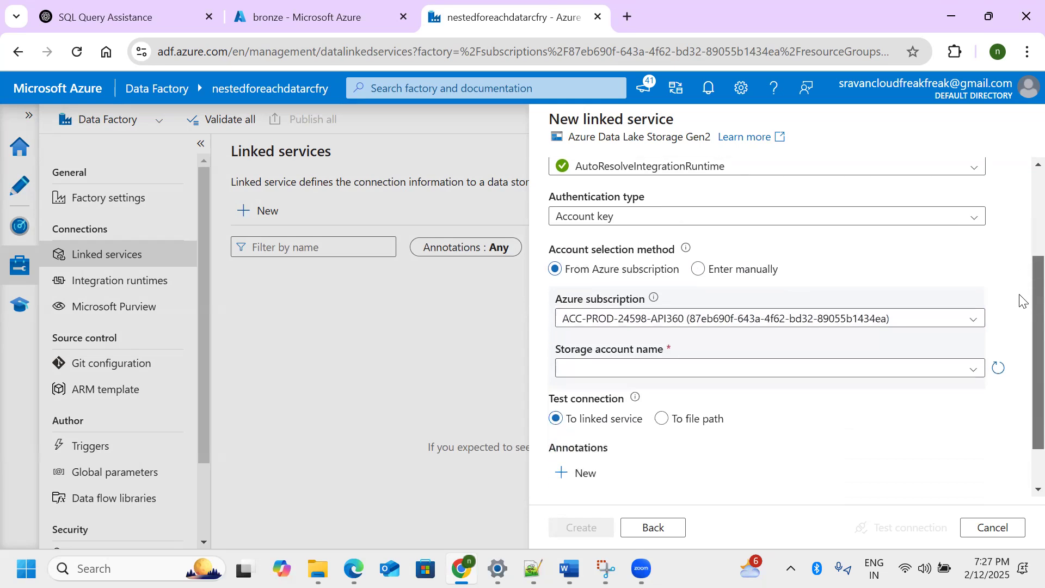
Set the storage account to fliartjavaappsdevnested, and create the linked service after testing its connection
scroll(1022, 301, "down", 1)
left_click(925, 308)
left_click(783, 329)
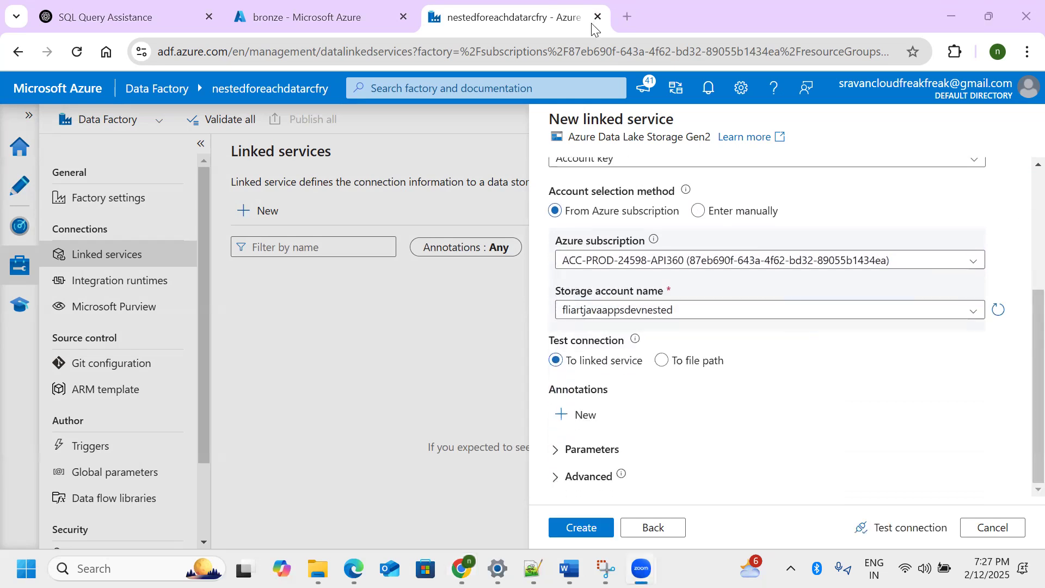
left_click(882, 520)
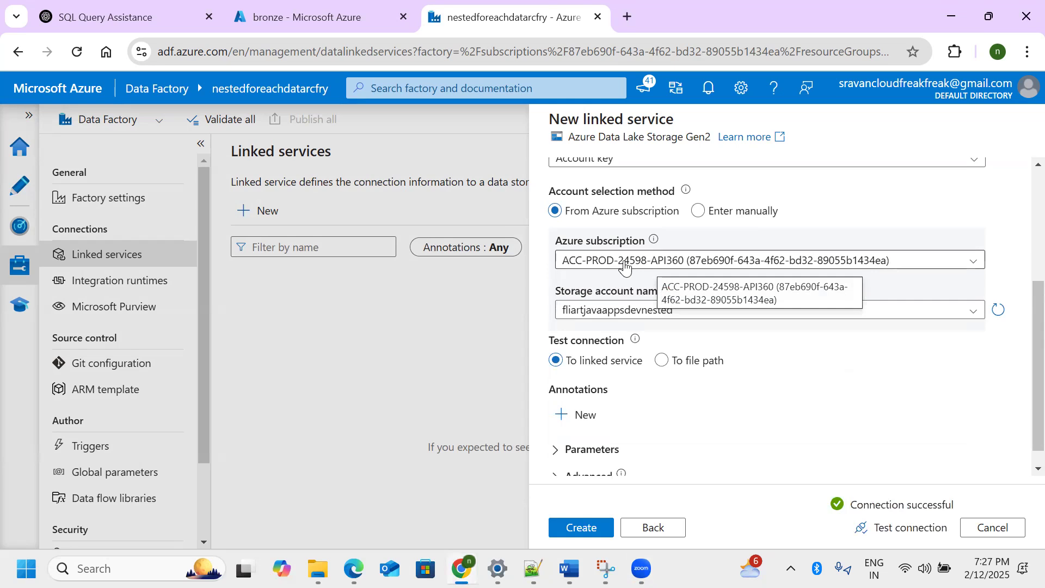
left_click(594, 528)
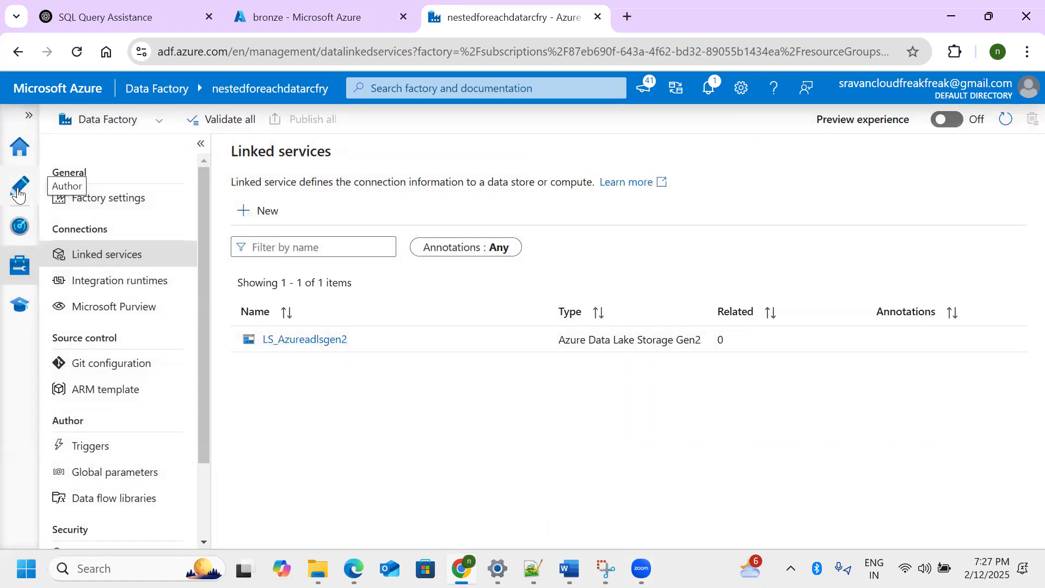
Create a new pipeline in the data factory's authoring area and name it Master_Pipeline
left_click(23, 199)
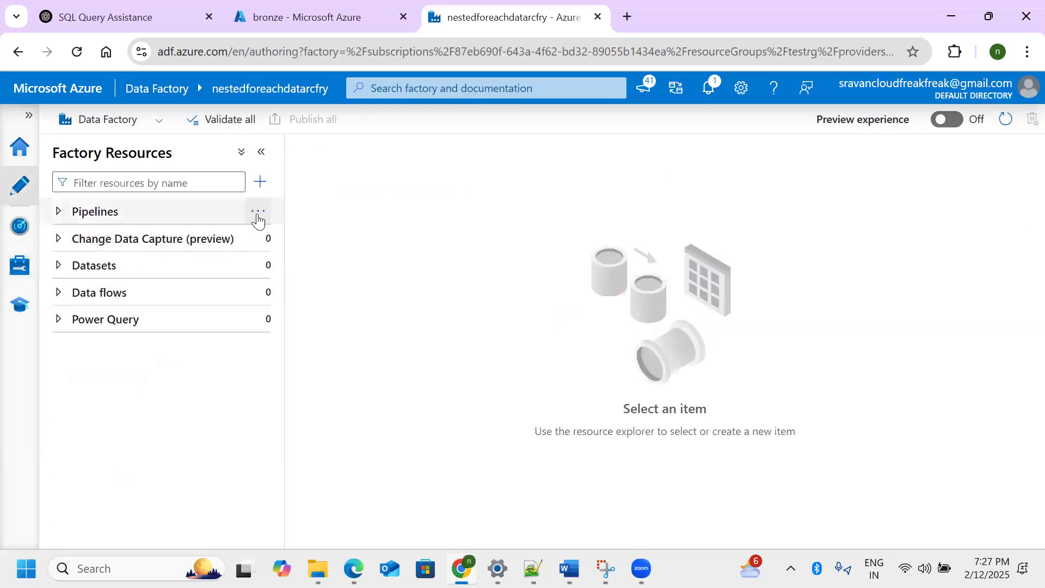
left_click(257, 216)
left_click(308, 236)
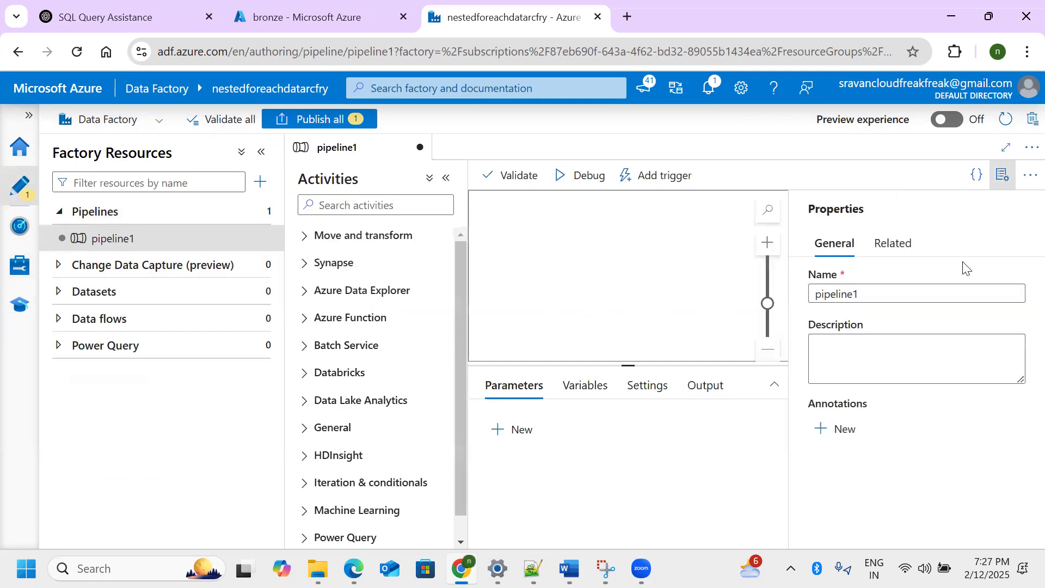
type("M")
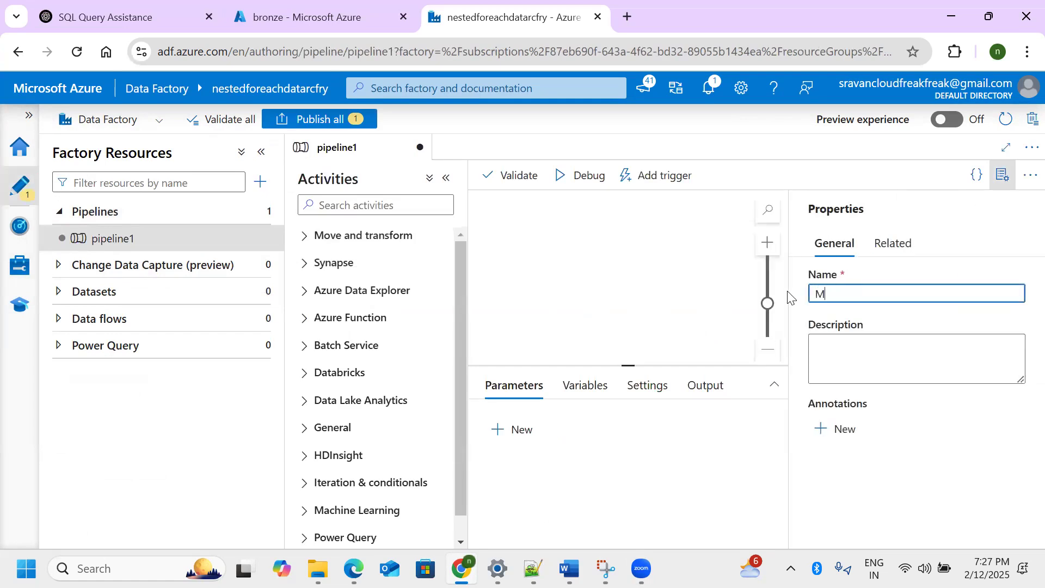
type("aster_Pipe")
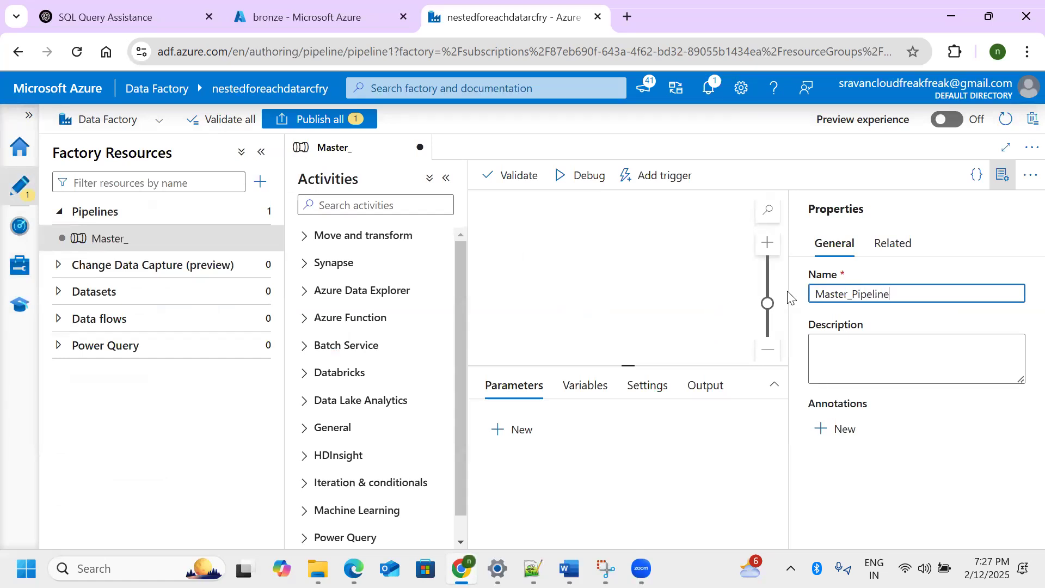
type("line")
left_click(1003, 175)
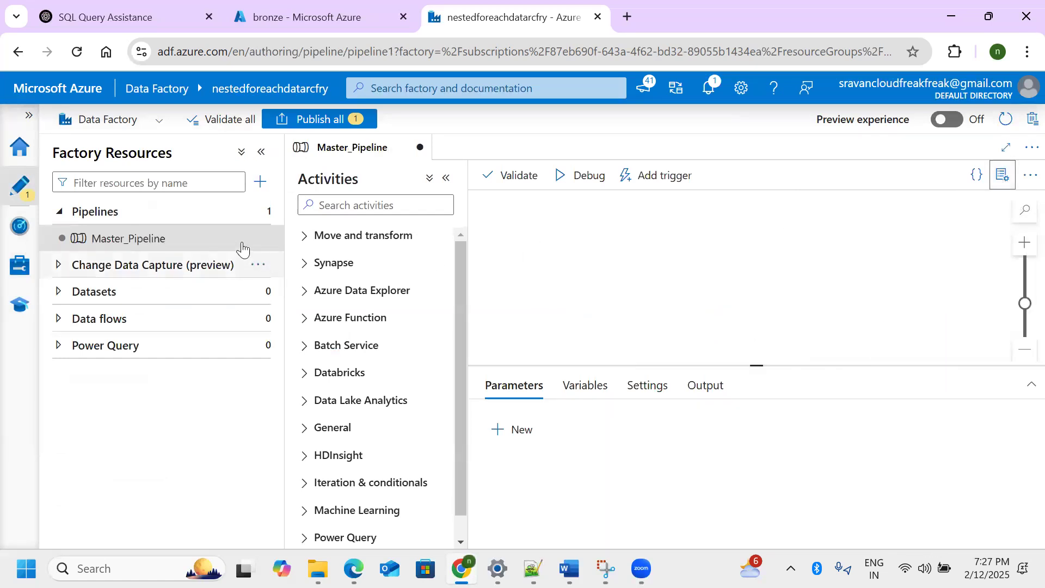
Create a second pipeline and name it Child_Pipeline
left_click(260, 212)
left_click(305, 238)
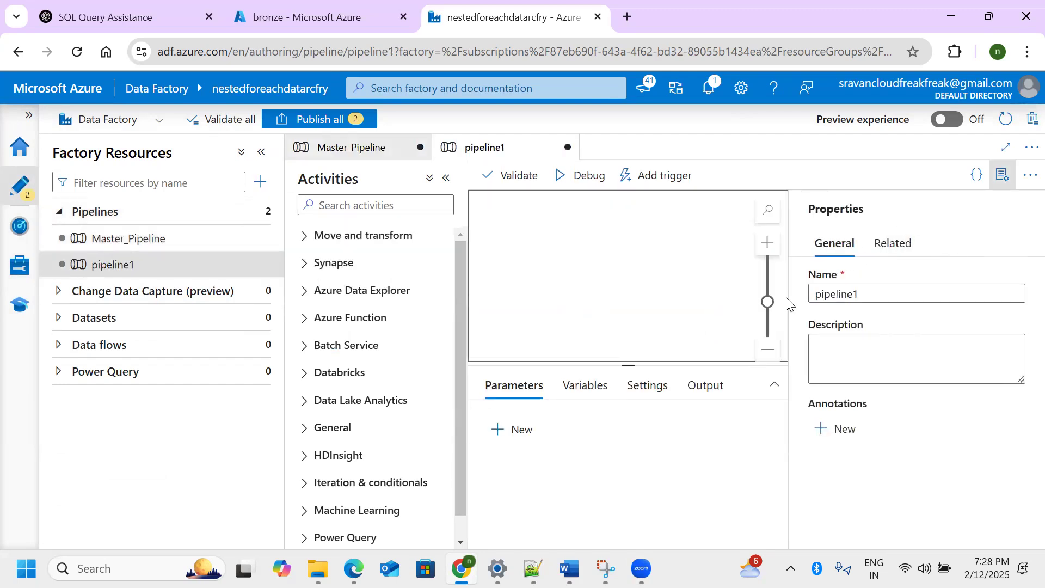
left_click(865, 296)
key("ctrl+a")
key("BackSpace")
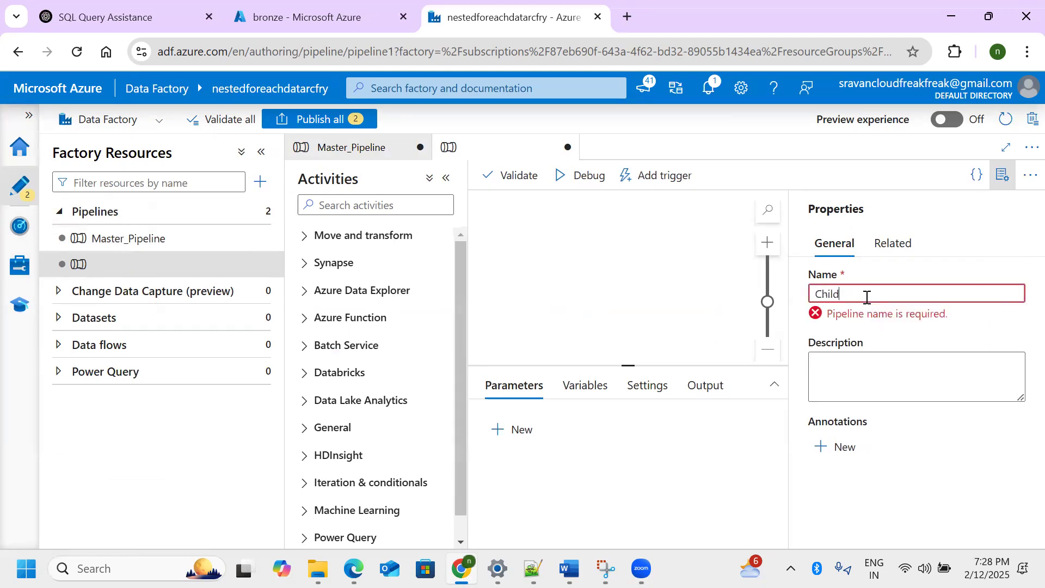
type("Child_Pipeline")
left_click(1002, 175)
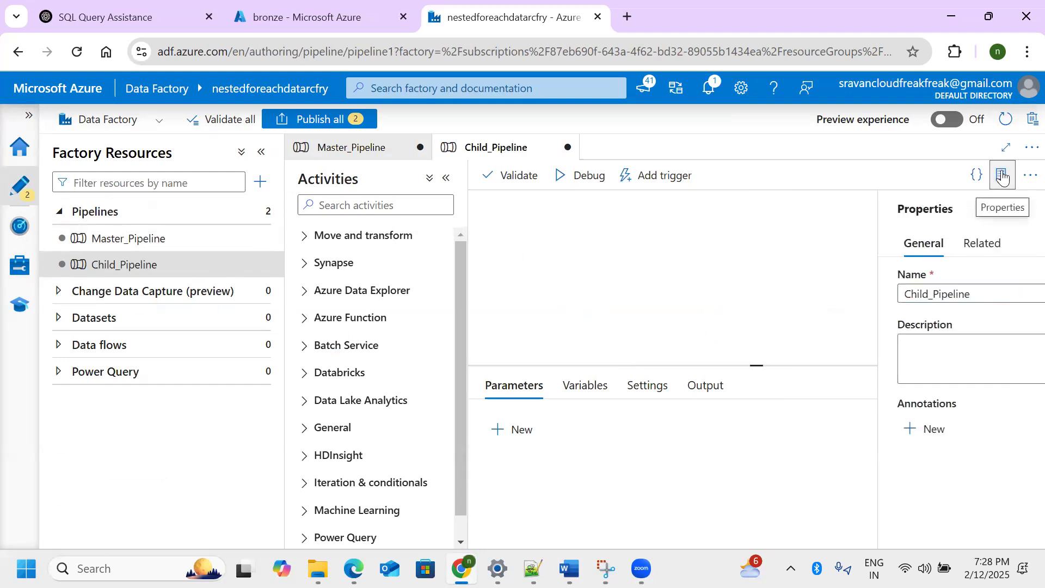
Check the pipeline diagram in Word, add a Get Metadata activity to Master_Pipeline, and show its settings in an enlarged pane
left_click(151, 238)
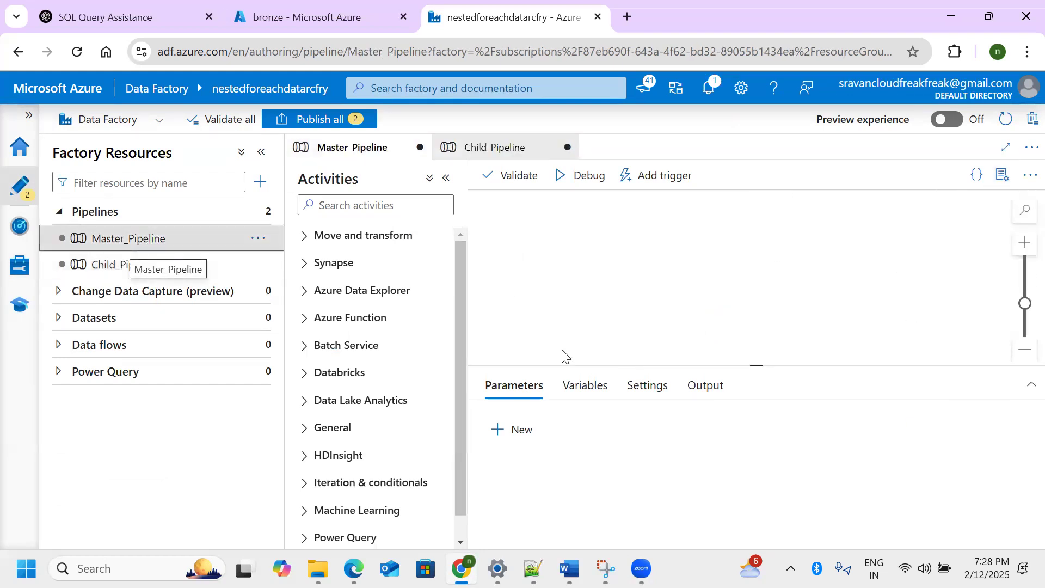
left_click(533, 568)
left_click(569, 568)
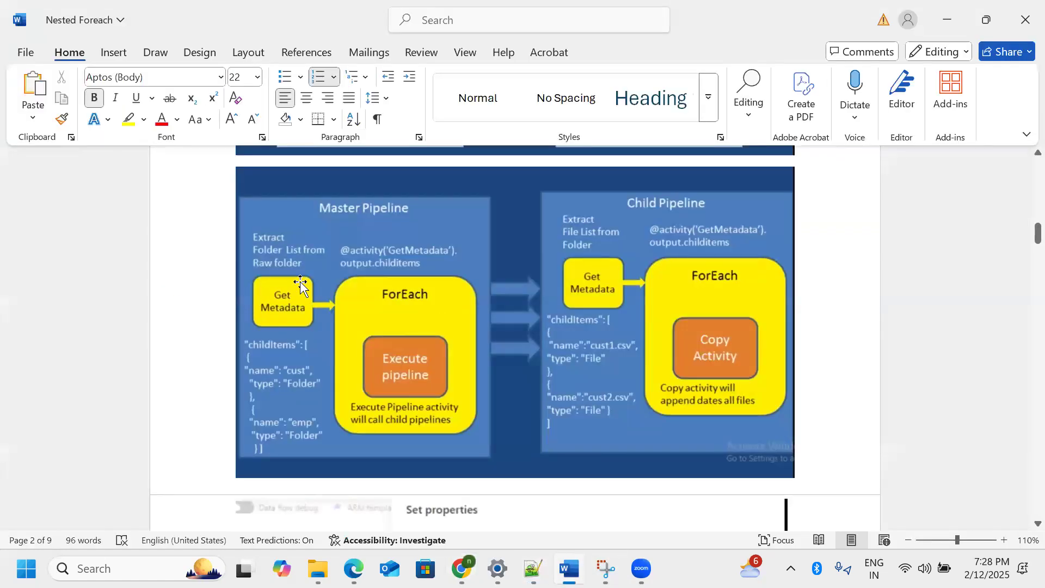
key("alt+Tab")
left_click(351, 202)
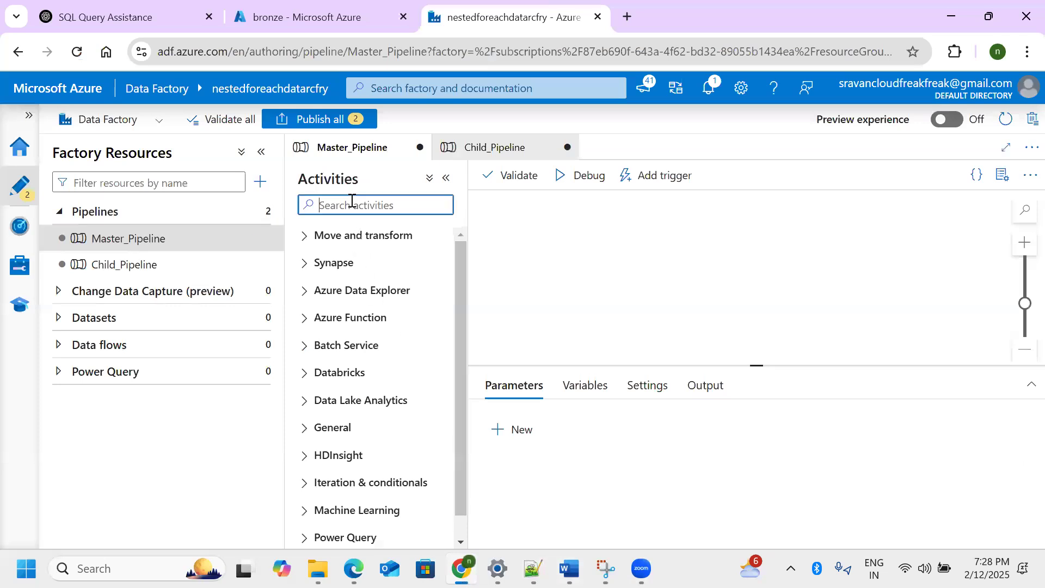
type("get")
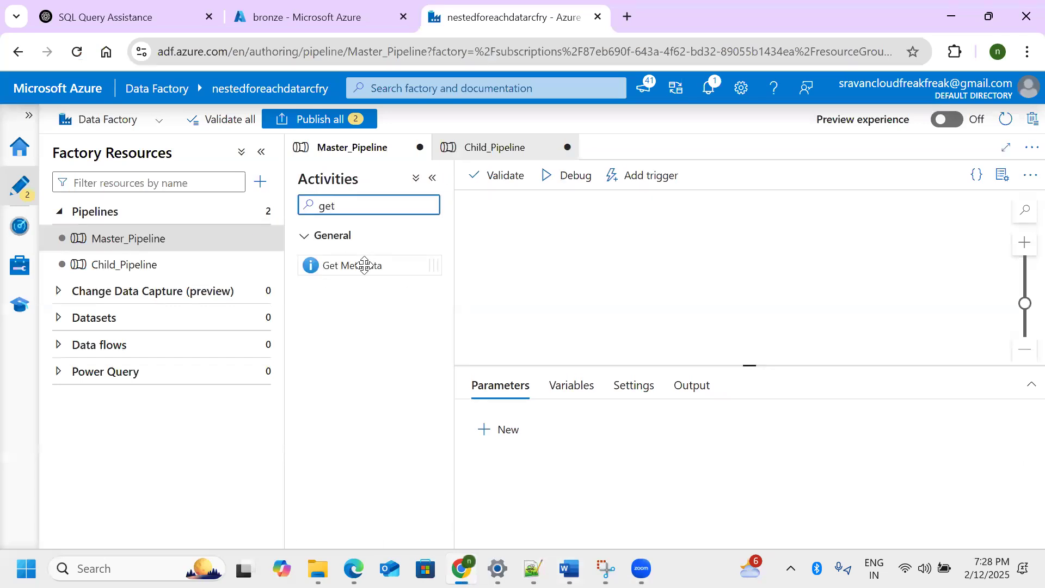
left_click_drag(605, 264, 604, 264)
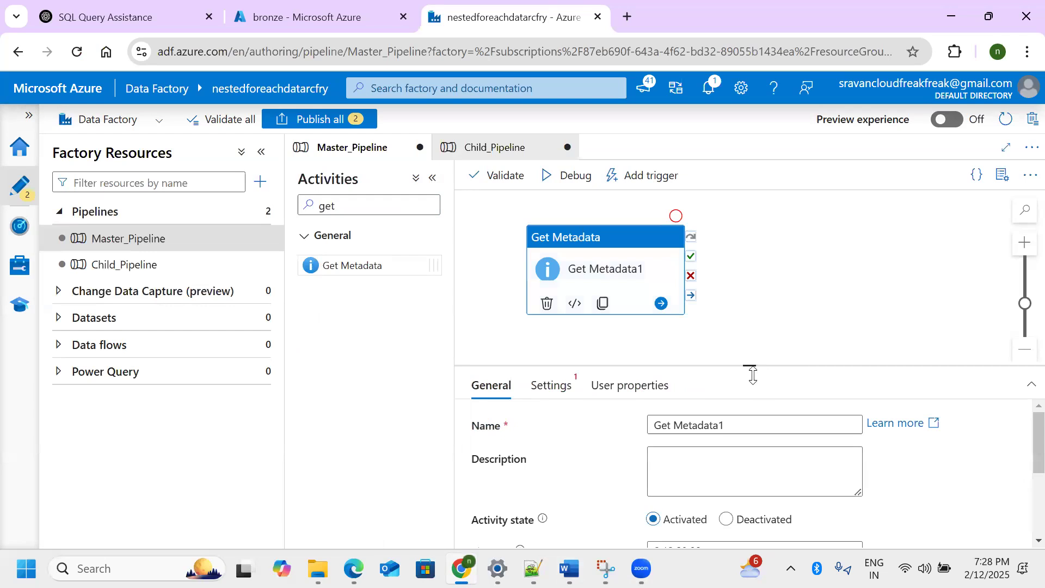
left_click(547, 385)
left_click_drag(749, 365, 740, 292)
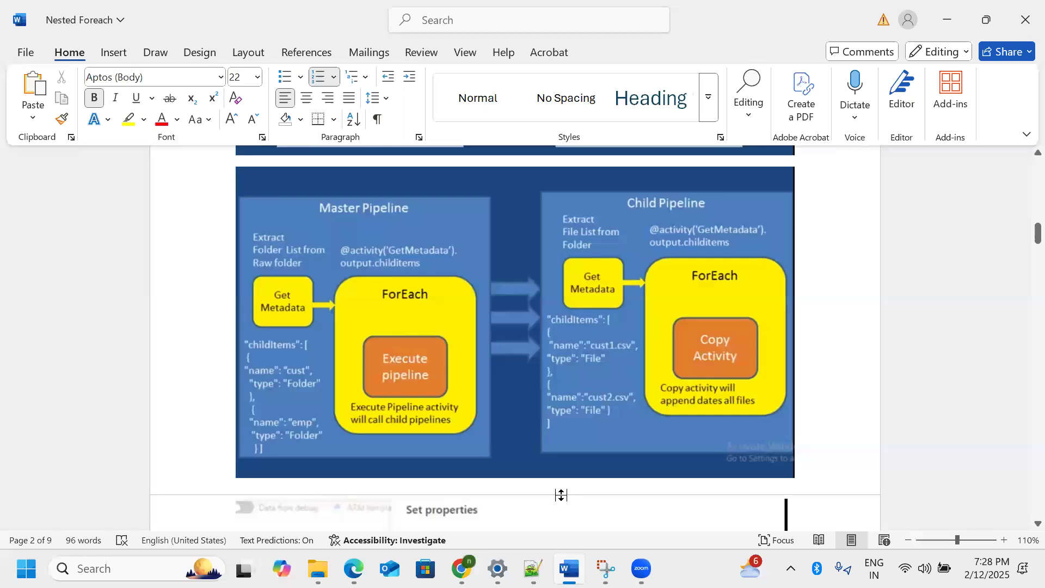
Check the folders in the bronze container in the Azure portal, and return to the Get Metadata settings in Master_Pipeline
left_click(568, 569)
key("alt+Tab")
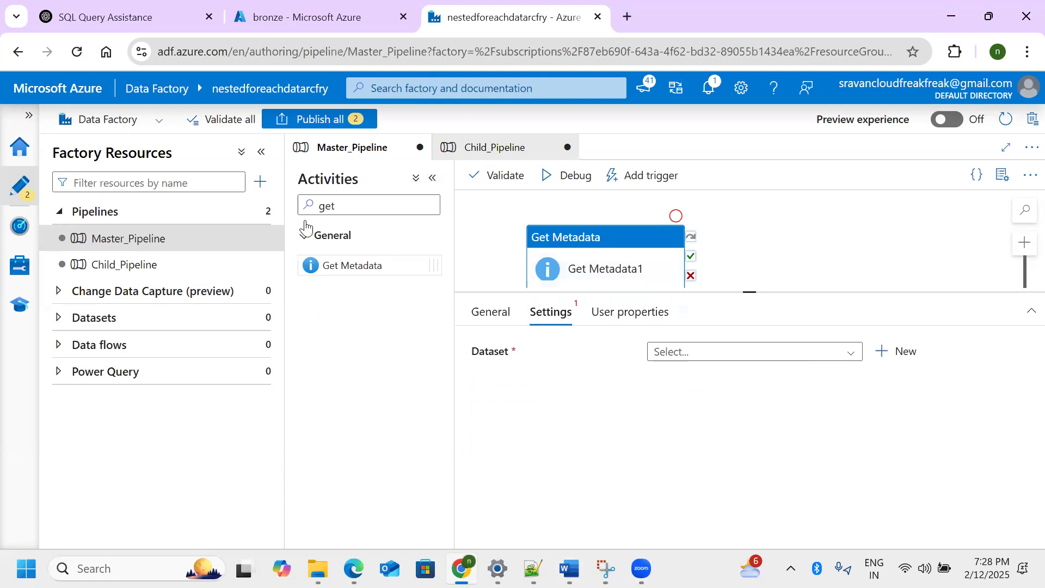
key("ctrl+shift+Tab")
left_click(245, 388)
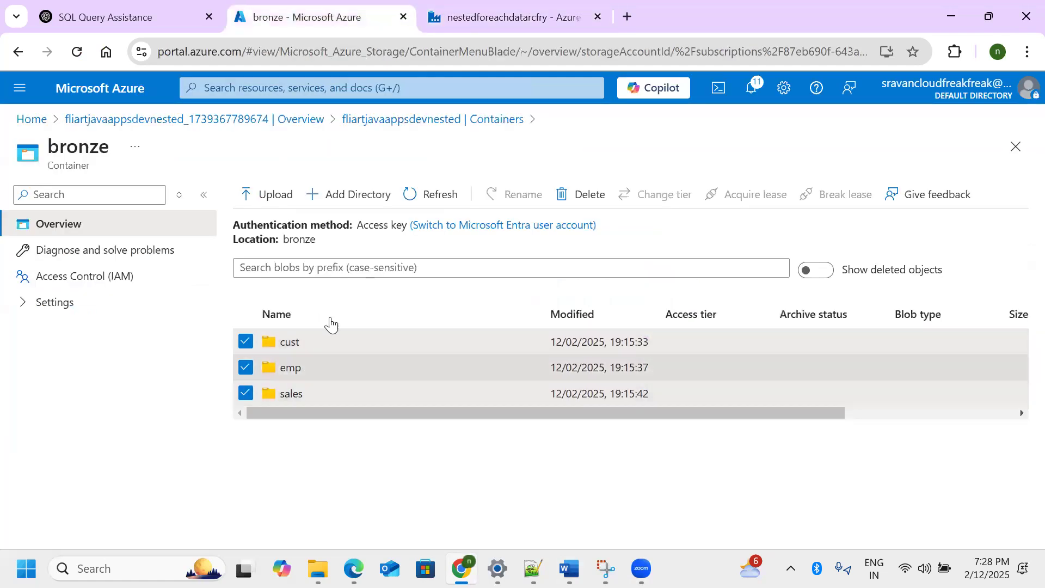
left_click(484, 16)
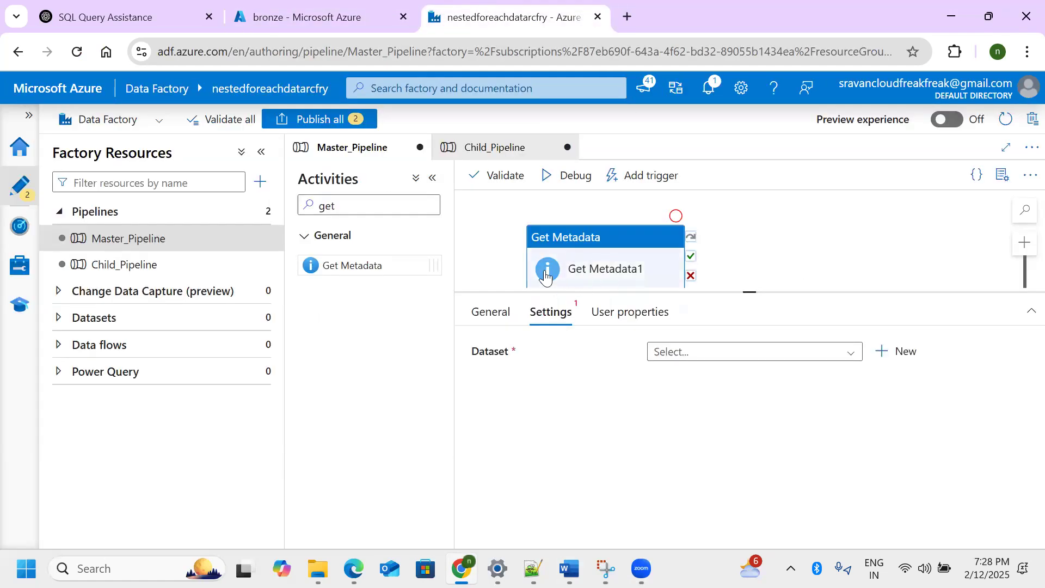
Start a new dataset for the Get Metadata activity, using Azure Data Lake Storage Gen2 with the DelimitedText format
left_click(893, 354)
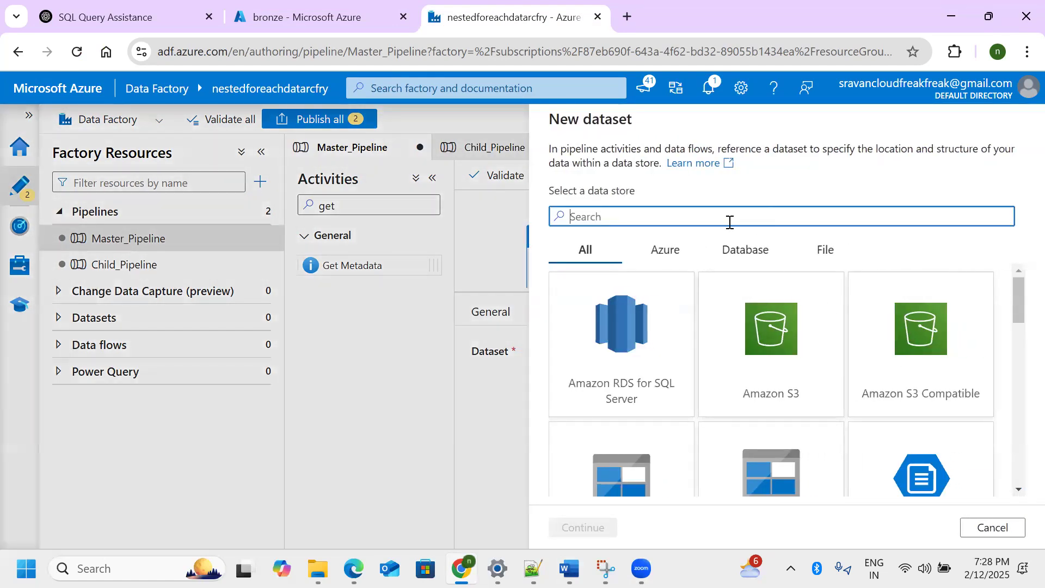
type("gen2")
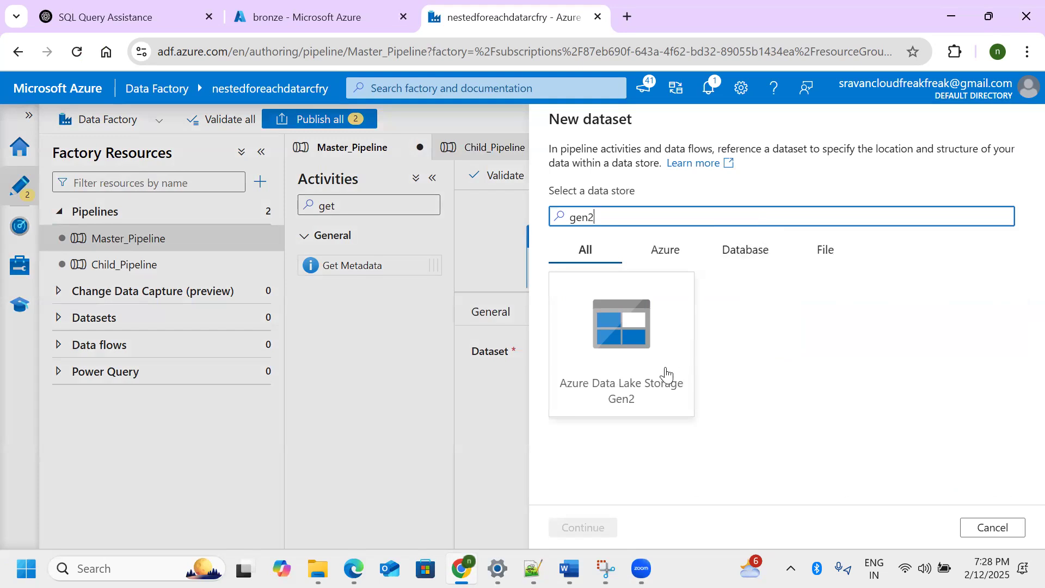
left_click(665, 373)
left_click(595, 526)
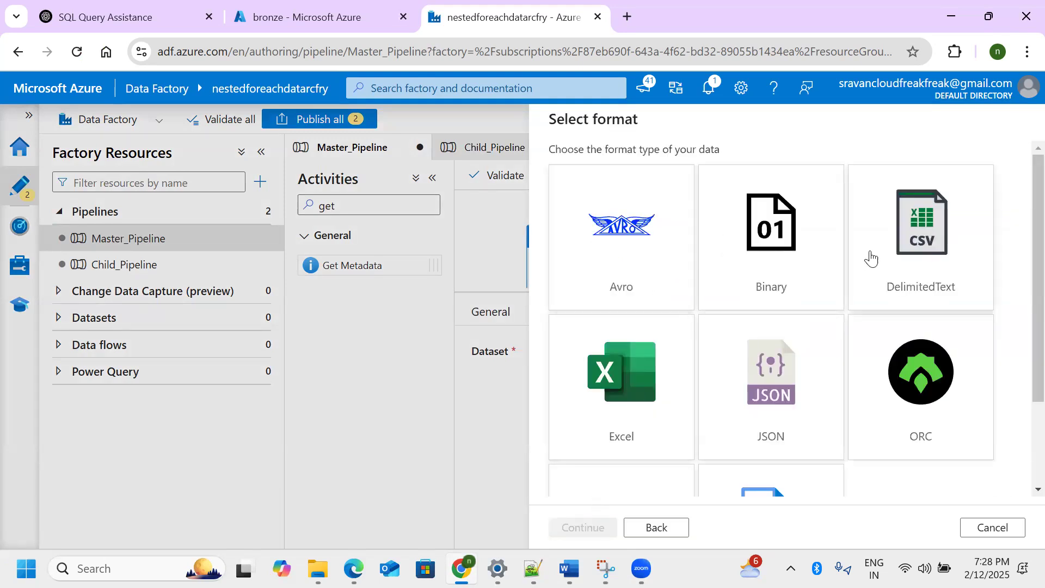
left_click(867, 288)
left_click(585, 526)
Name the dataset DS_Master_getmetdataactivity and assign it the linked service LS_Azureadlsgen2
left_click_drag(626, 174, 542, 172)
type("DS")
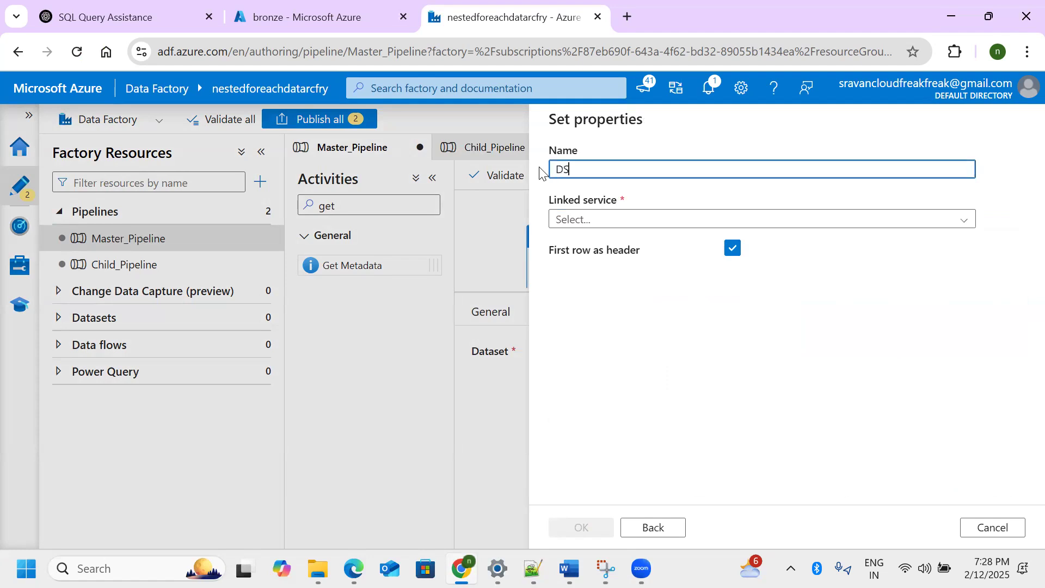
type("_Master_getmetdata")
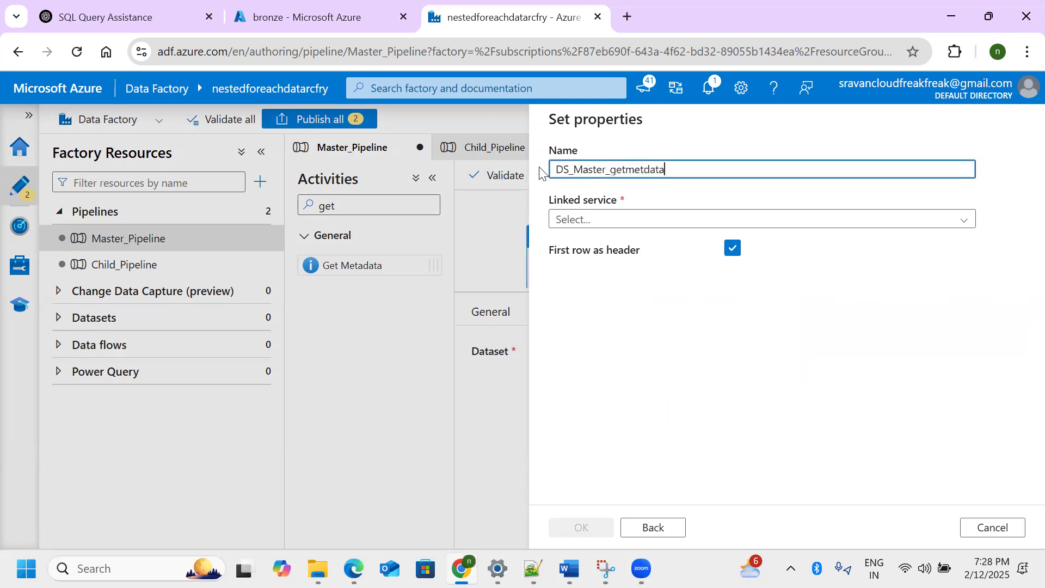
type("activity")
left_click(599, 220)
left_click(599, 296)
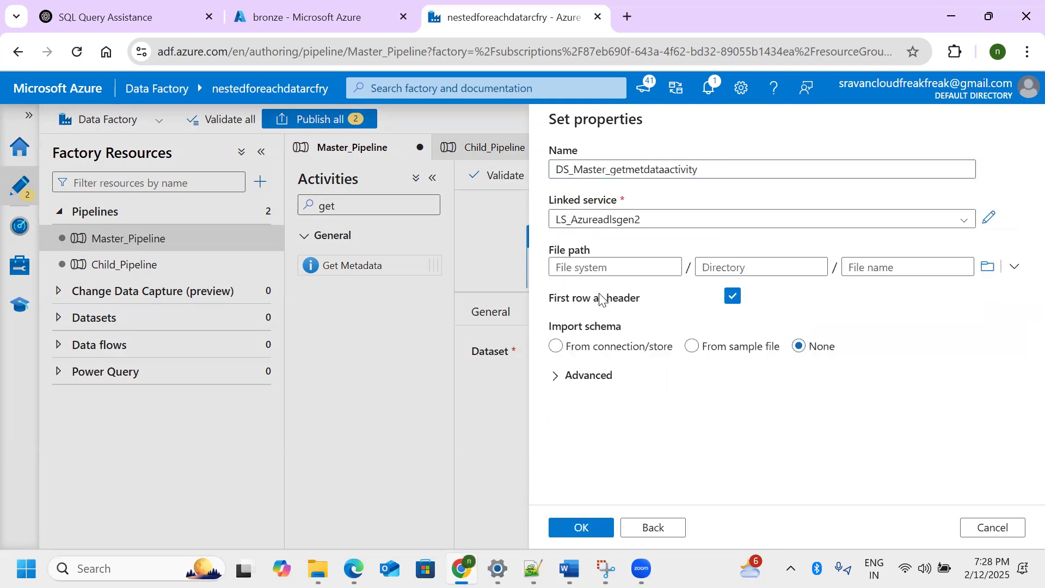
Browse the dataset's file path to the bronze container, leave directory and file name empty, and create the dataset
left_click(988, 267)
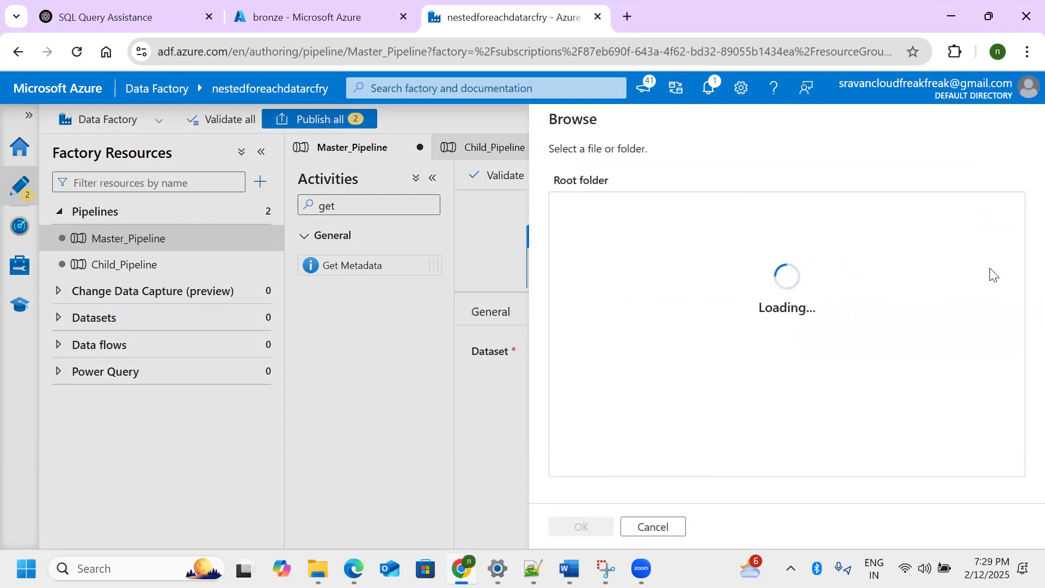
left_click(612, 212)
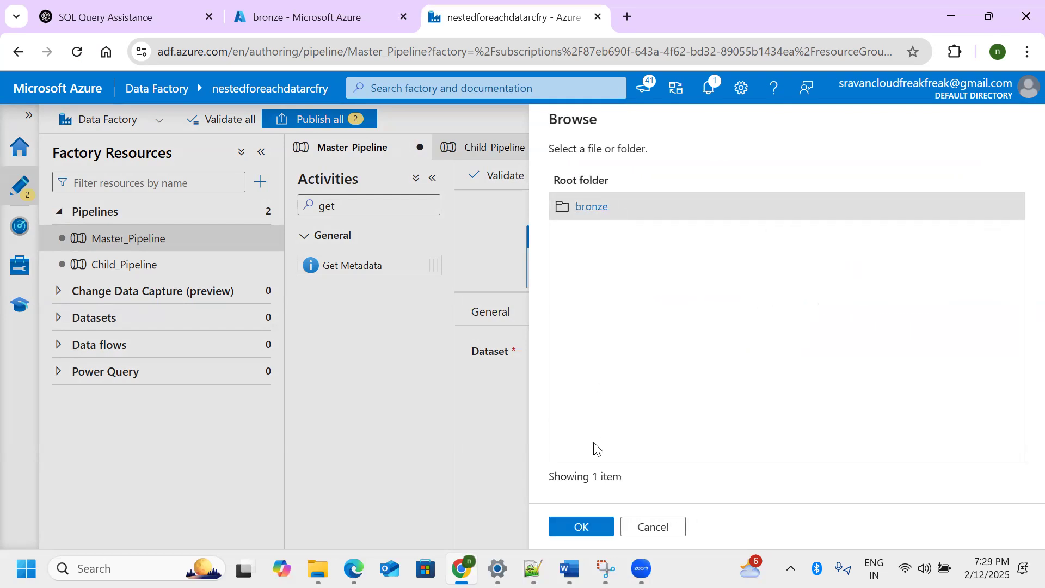
left_click(582, 526)
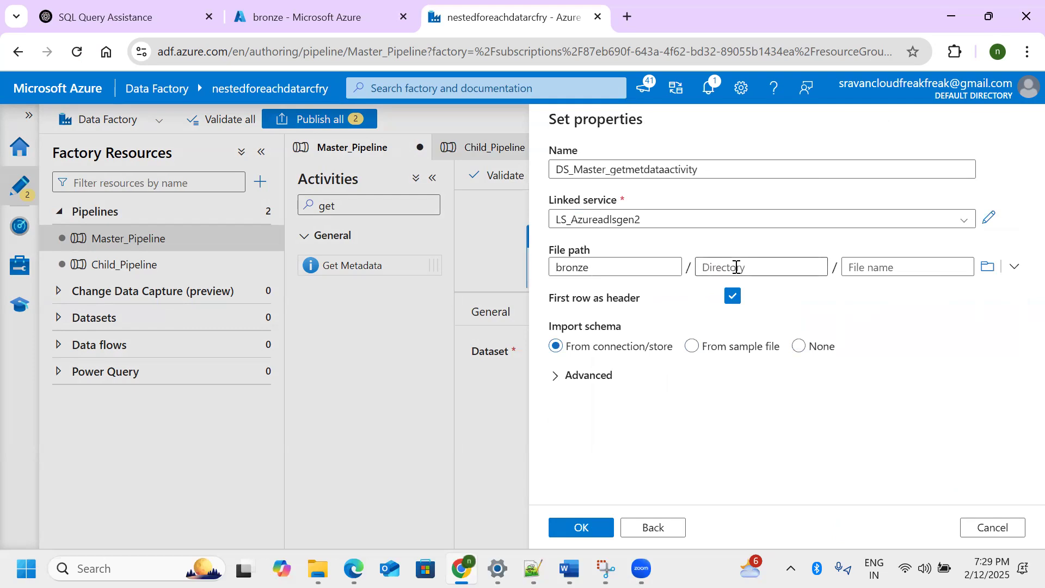
left_click(777, 268)
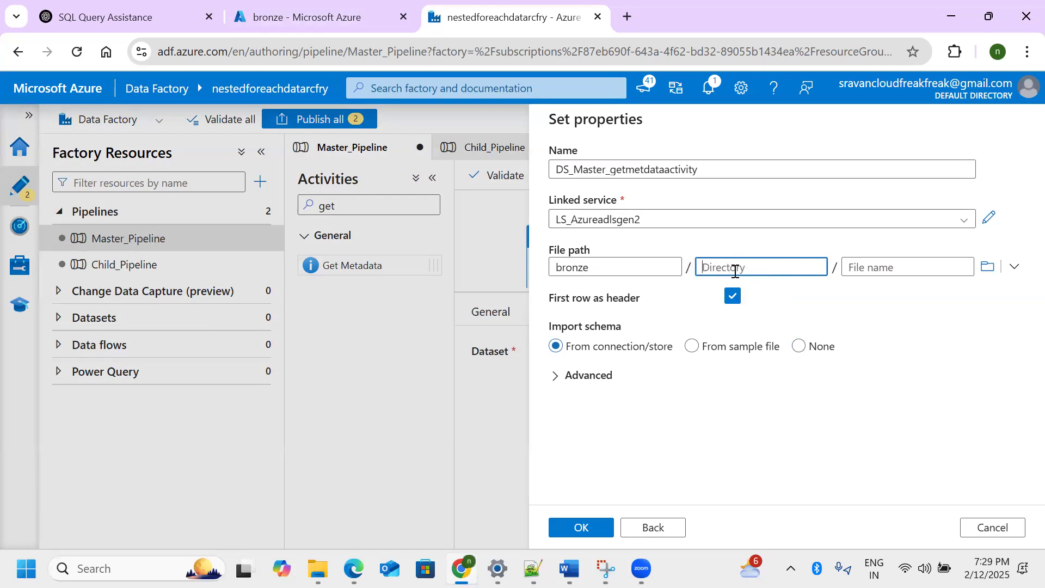
left_click(608, 530)
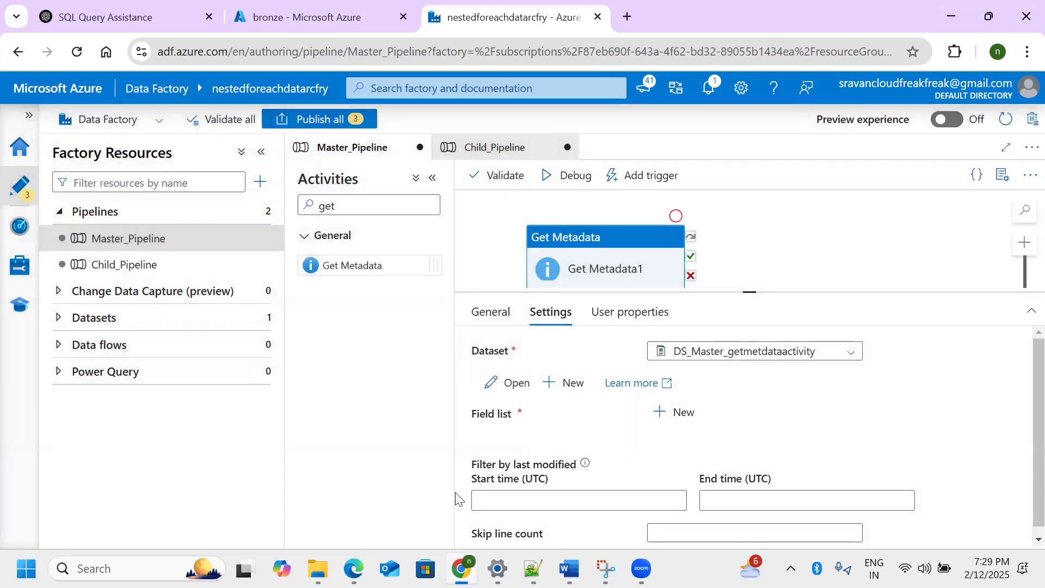
Add a Child items argument to the field list of the Get Metadata activity
left_click(866, 473)
scroll(813, 472, "down", 3)
scroll(820, 467, "up", 2)
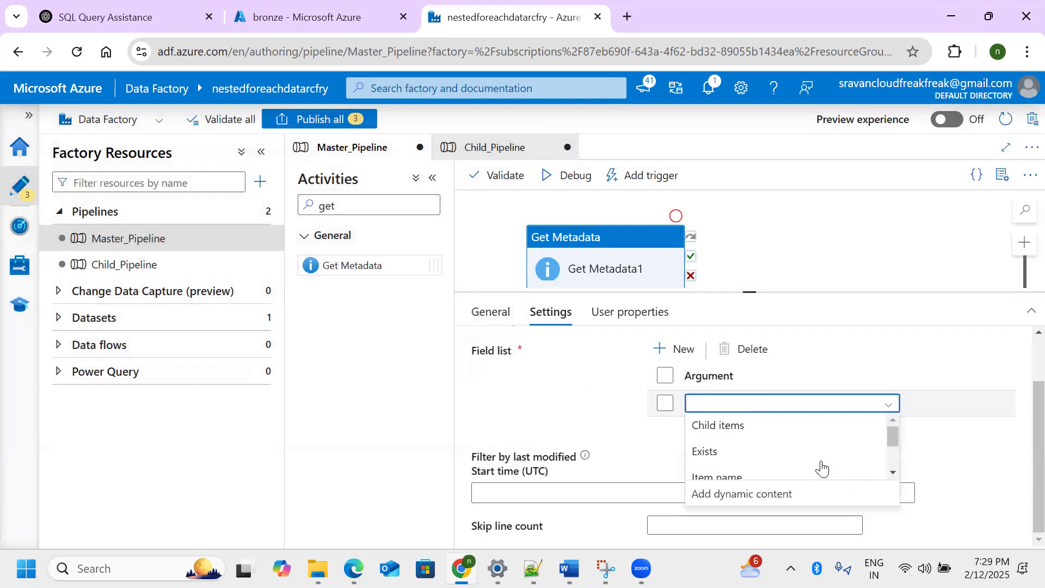
left_click(761, 435)
scroll(1019, 381, "up", 2)
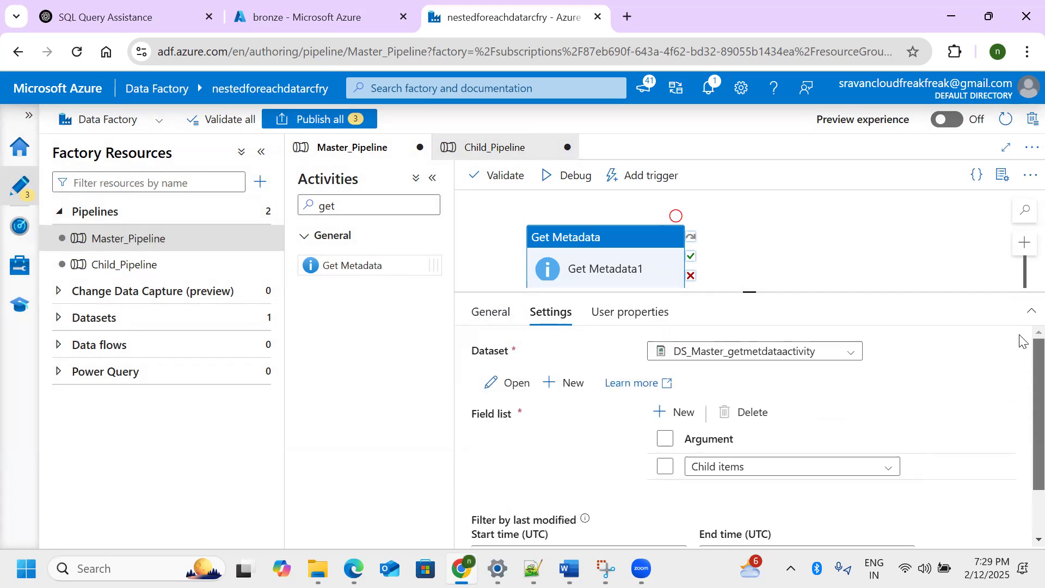
Debug Master_Pipeline and open the output of Get Metadata1 in an enlarged view
left_click_drag(750, 292, 750, 420)
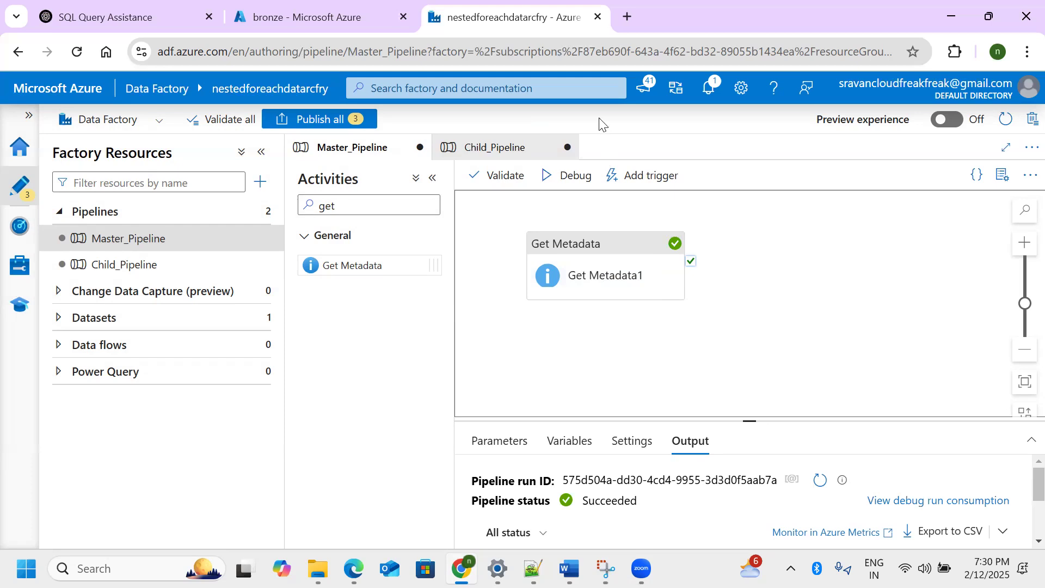
left_click_drag(744, 419, 744, 236)
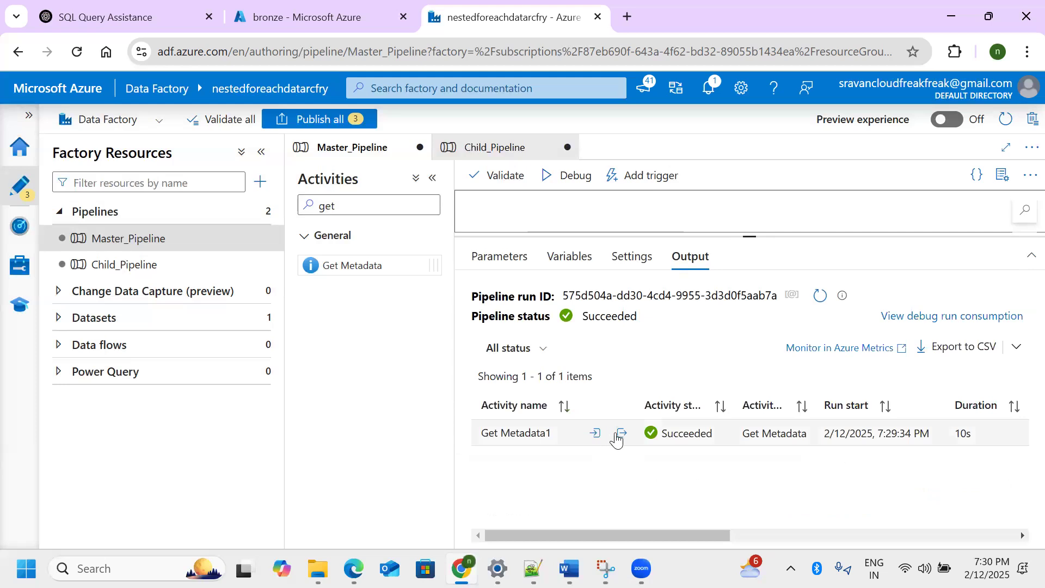
left_click(622, 434)
left_click(745, 207)
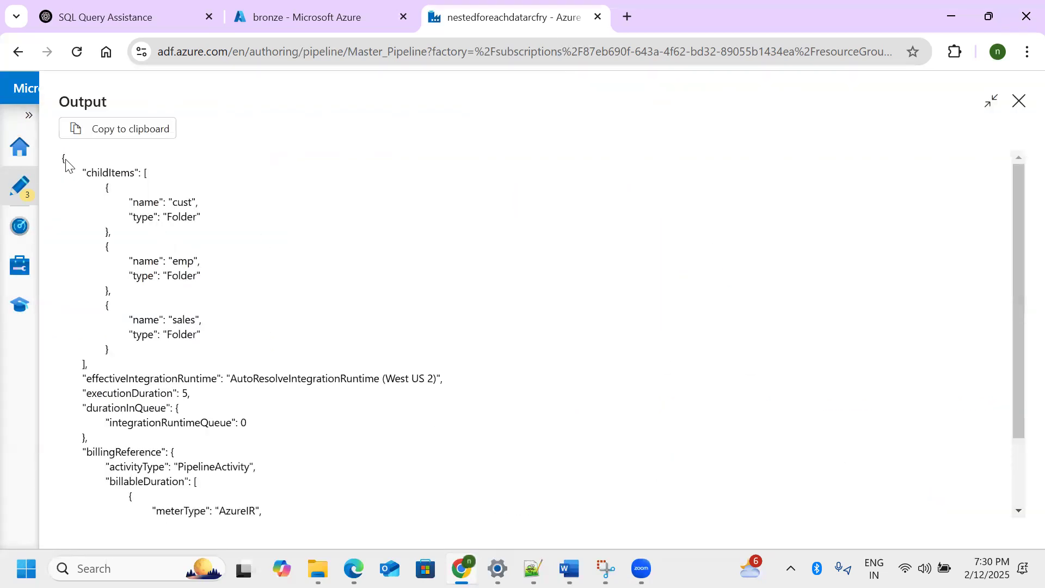
Examine the name and type entries under childItems in the Get Metadata1 output
double_click(109, 173)
double_click(146, 202)
left_click(119, 176)
double_click(144, 200)
double_click(177, 202)
left_click_drag(125, 214, 227, 224)
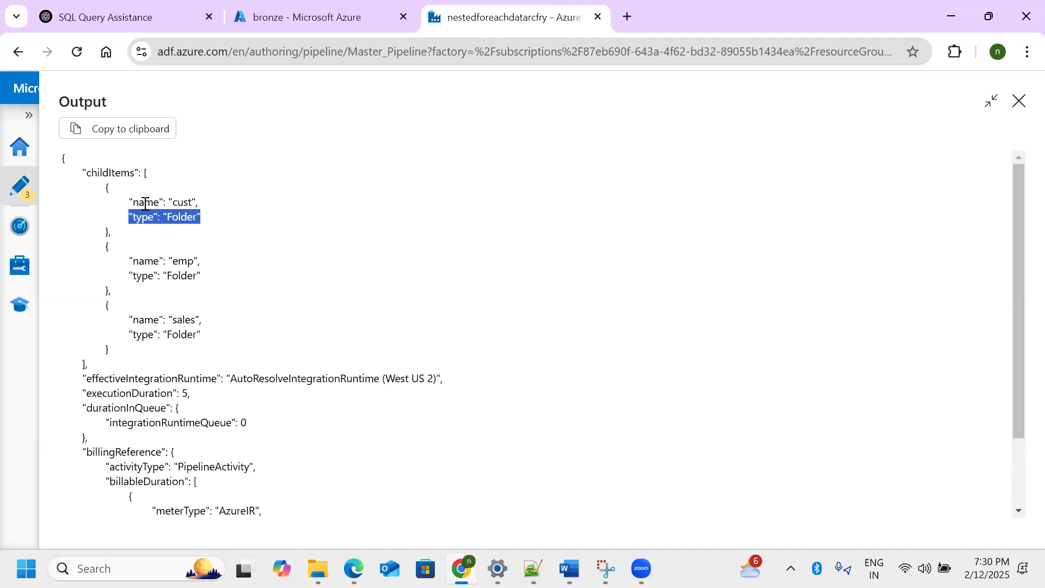
double_click(141, 203)
double_click(183, 203)
double_click(152, 260)
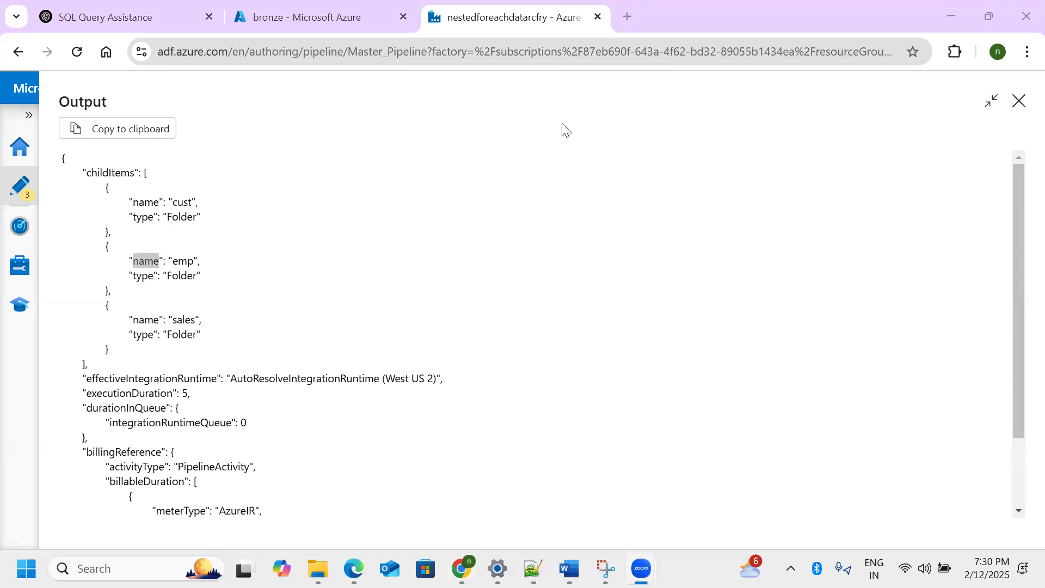
Copy the childItems block with the cust, emp and sales folders from the output into a new Notepad++ document
left_click(137, 177)
left_click_drag(61, 154, 111, 353)
key("ctrl+c")
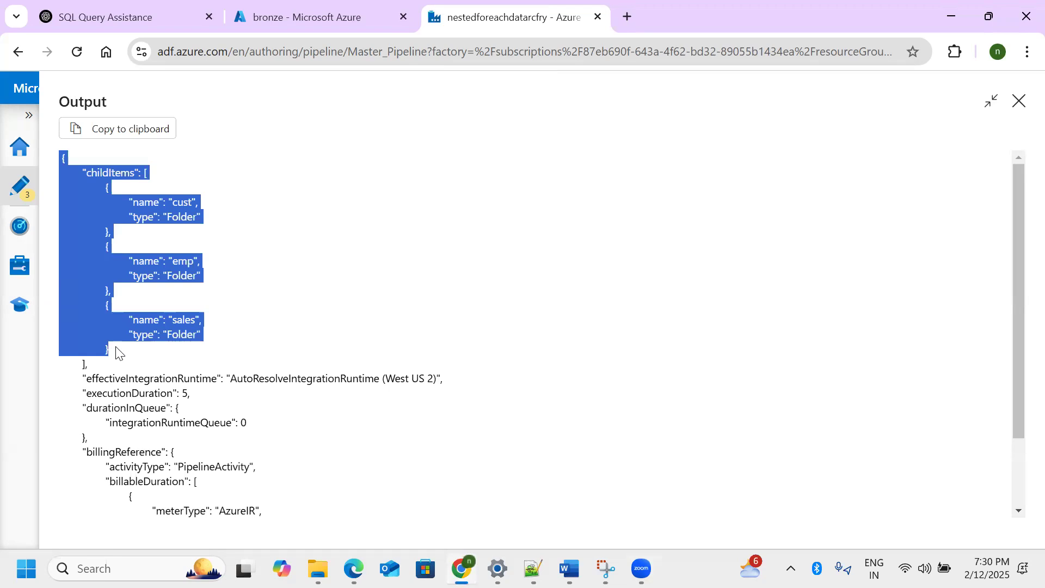
left_click(534, 569)
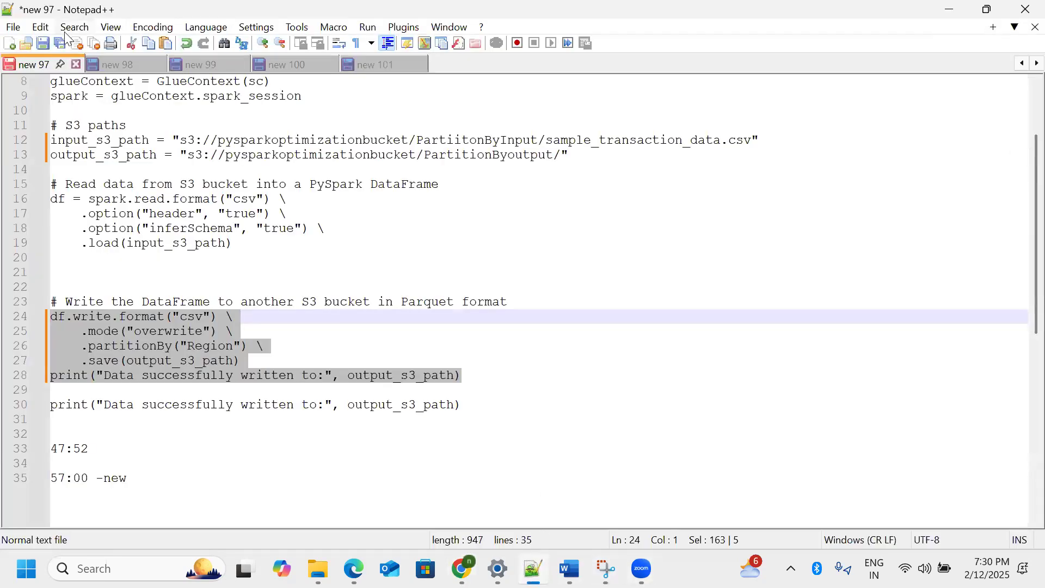
left_click(13, 26)
left_click(26, 39)
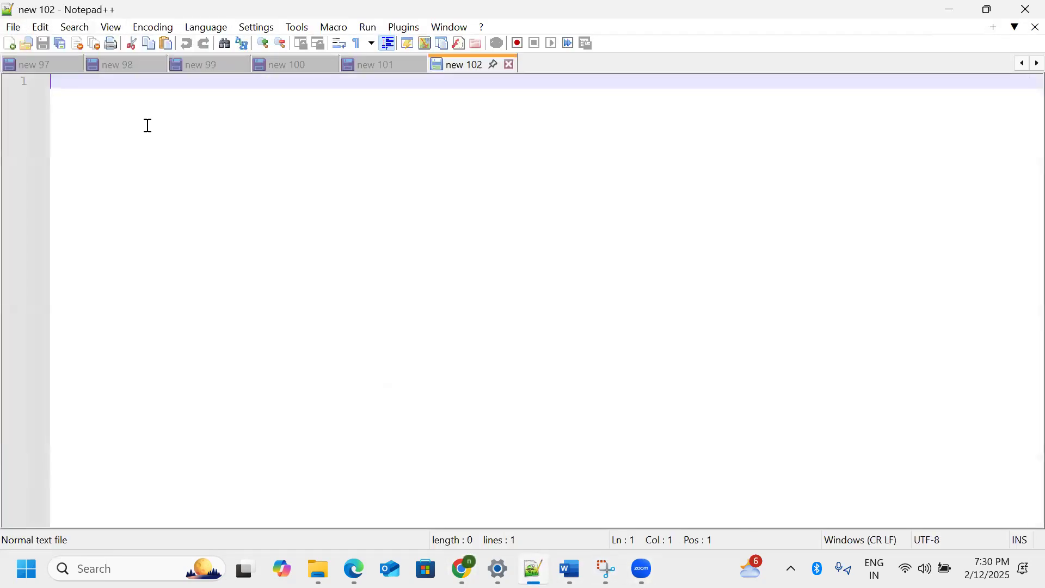
key("ctrl+v")
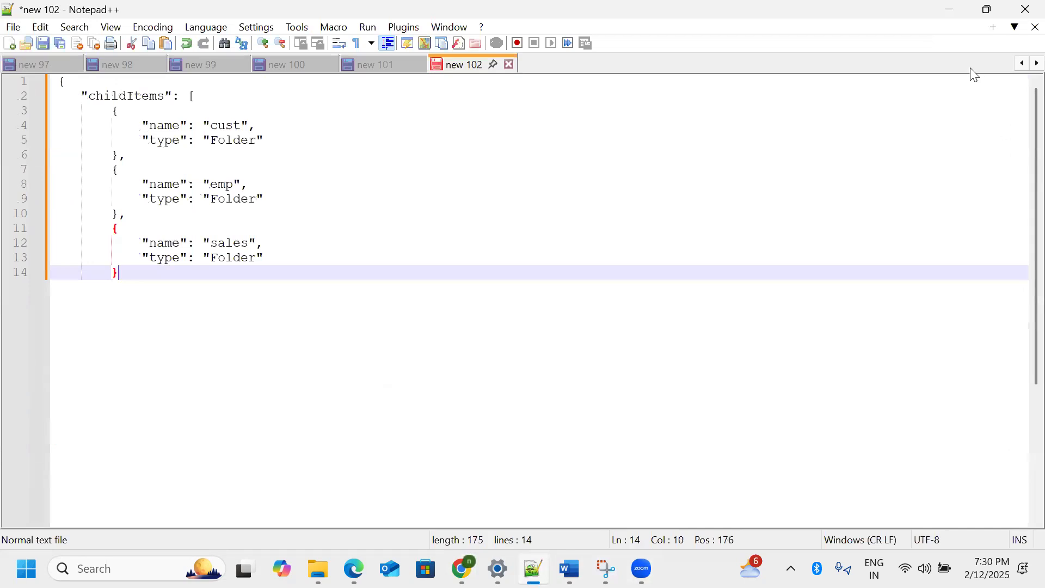
left_click(952, 10)
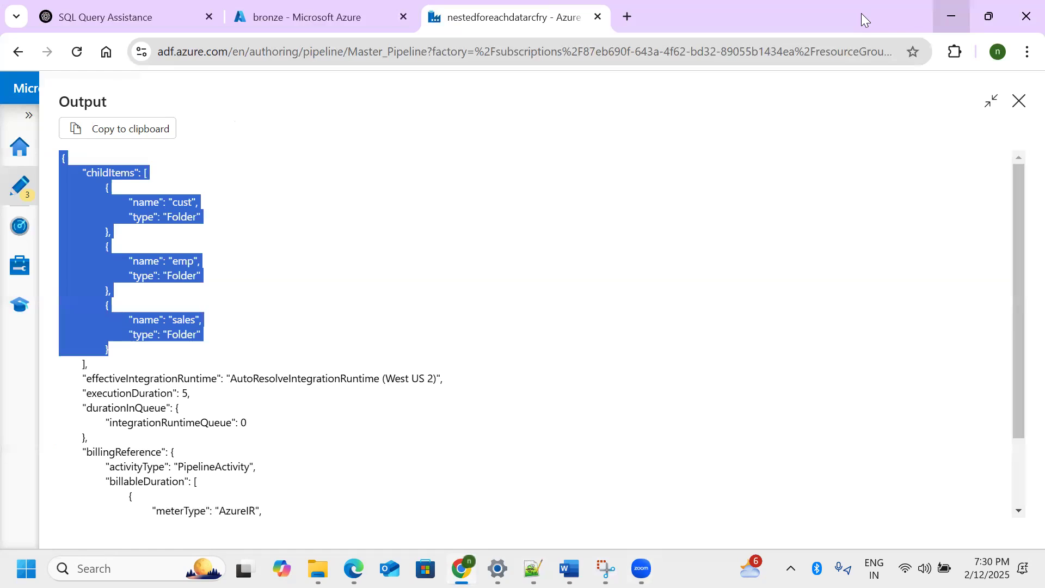
Close the Get Metadata1 output and check the Master Pipeline part of the diagram in the Word document
left_click(1016, 100)
left_click_drag(730, 236, 717, 397)
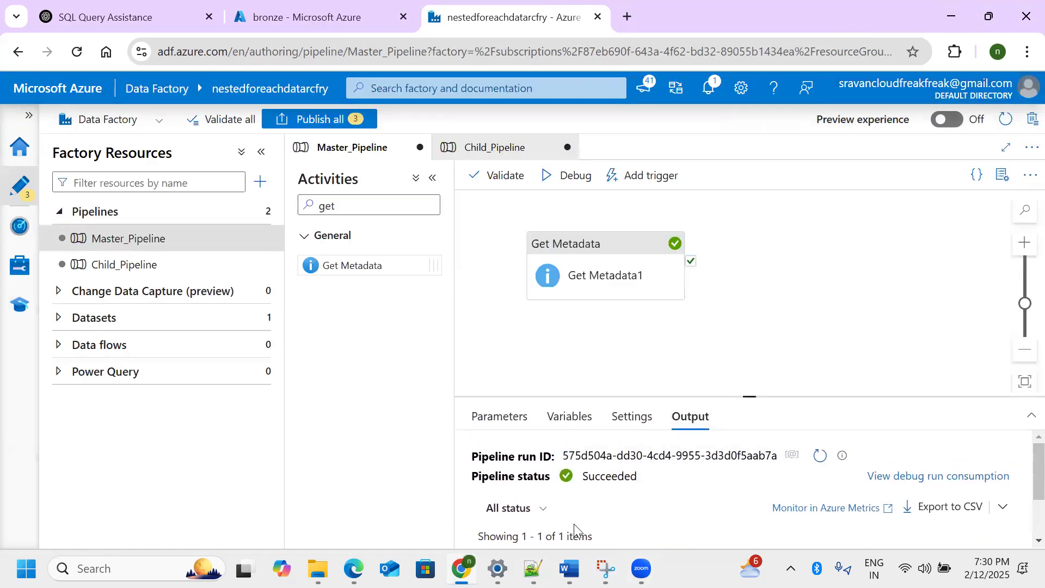
key("alt+Tab")
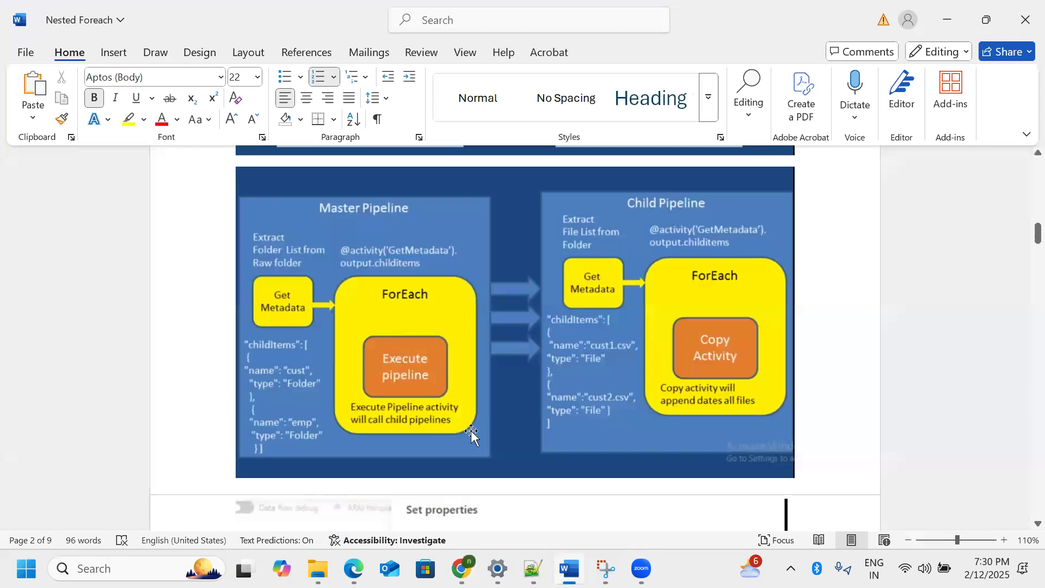
key("alt+Tab")
Add a ForEach activity that runs after Get Metadata1 in Master_Pipeline, and show its settings in an enlarged pane
left_click(689, 294)
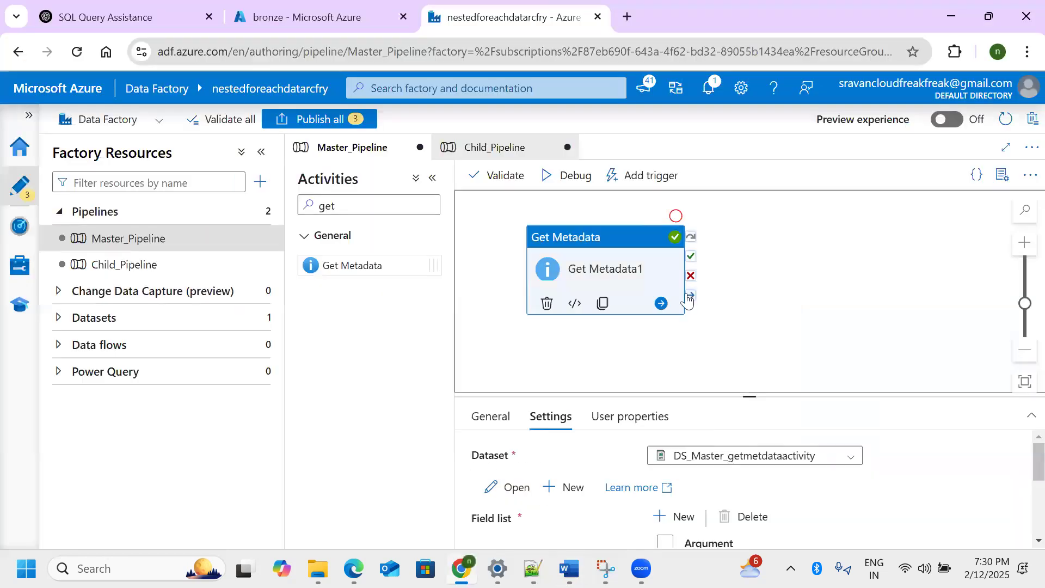
left_click(660, 305)
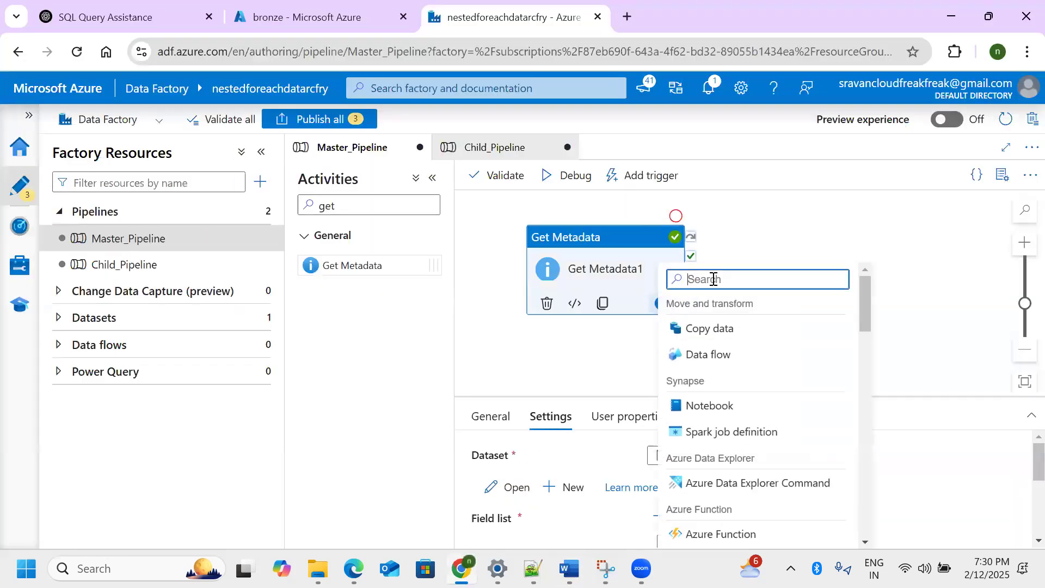
type("f")
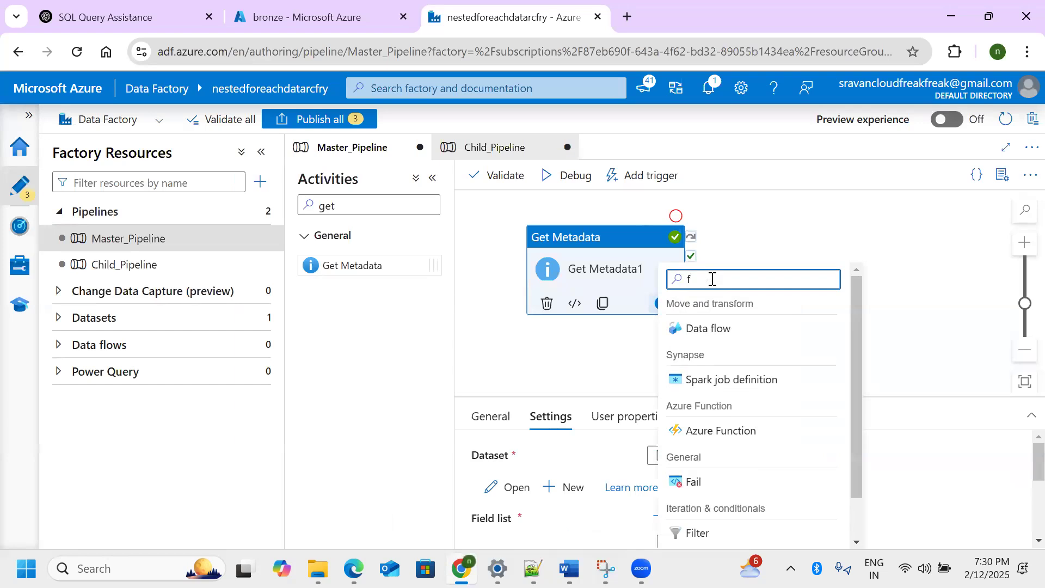
type("o")
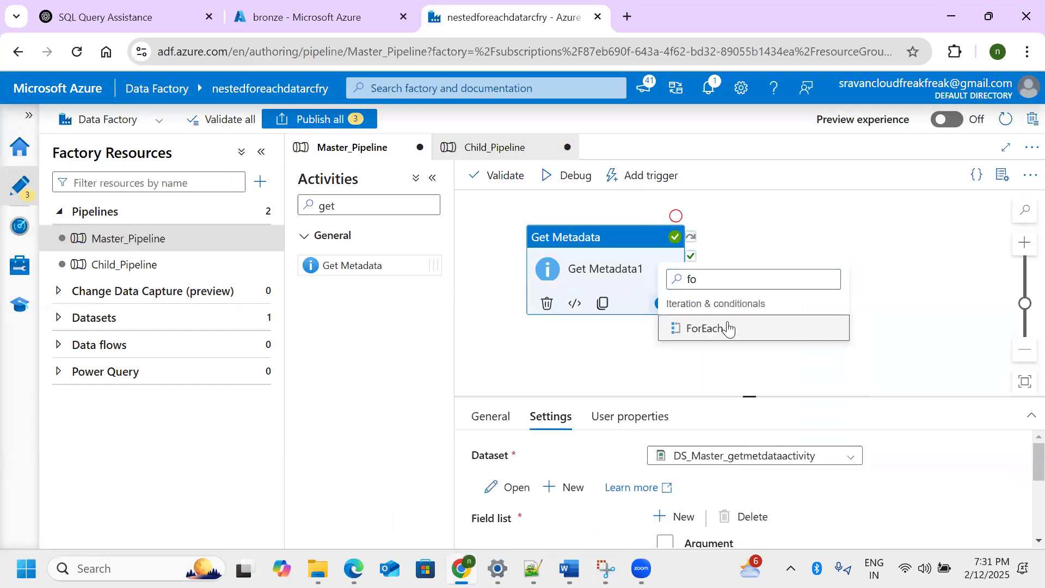
left_click(728, 328)
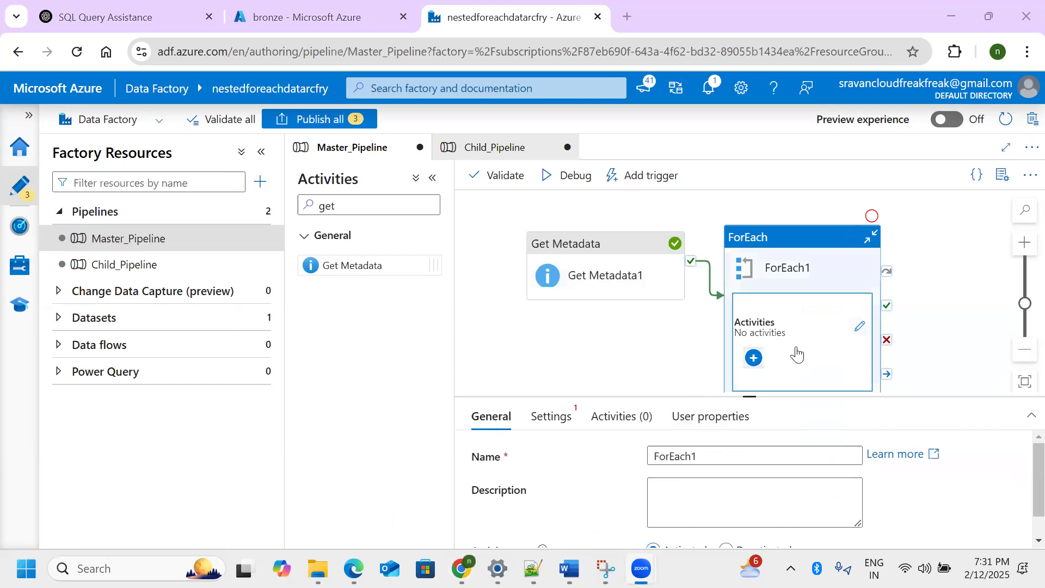
left_click_drag(765, 399, 752, 342)
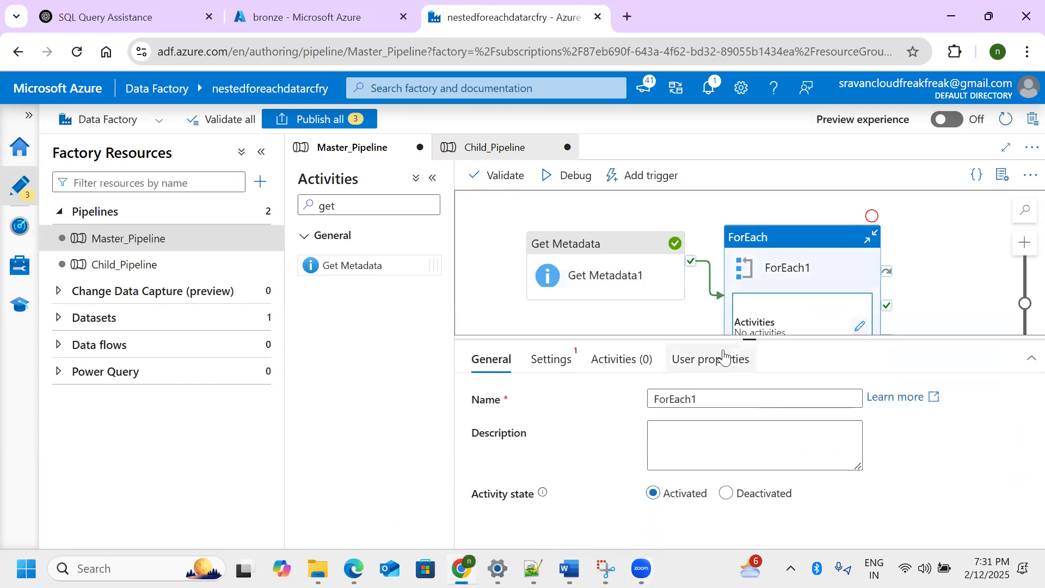
left_click(546, 360)
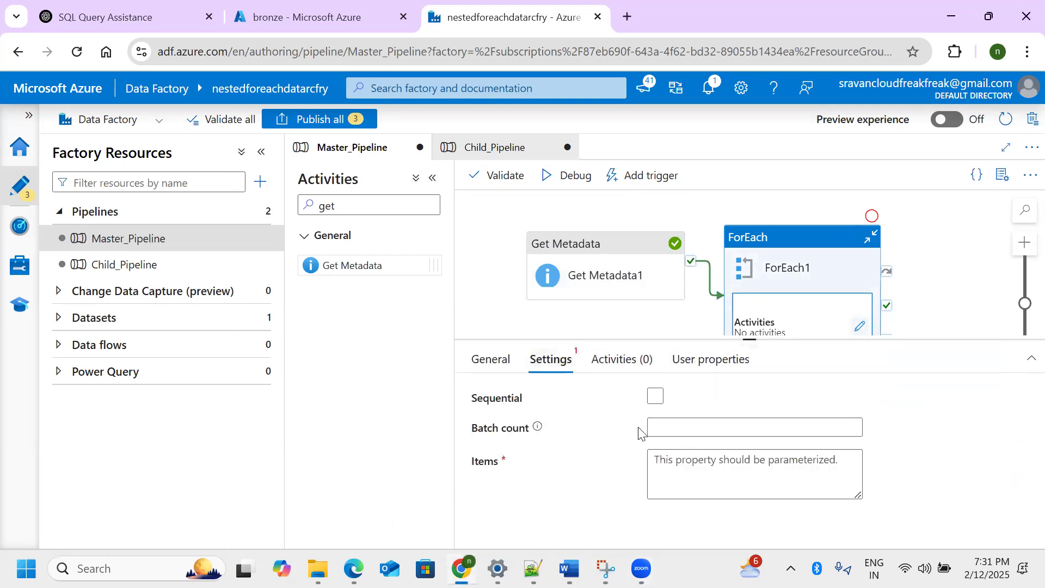
Set ForEach1 to run sequentially and place the cursor in its Items setting
left_click(656, 396)
left_click(758, 436)
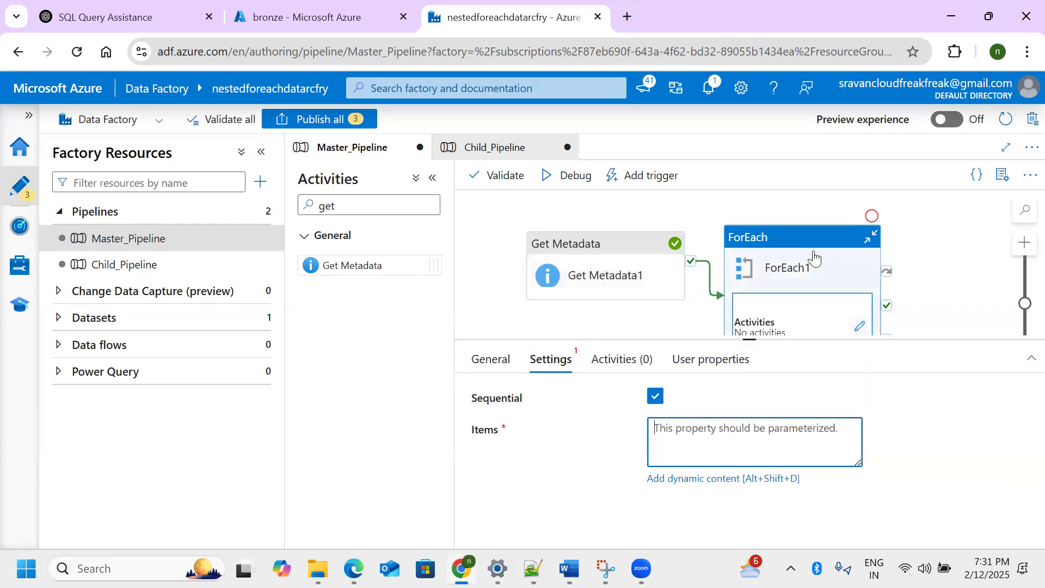
Switch to Notepad++ and examine the separate cust, emp and sales folder entries in the childItems listing
left_click(533, 569)
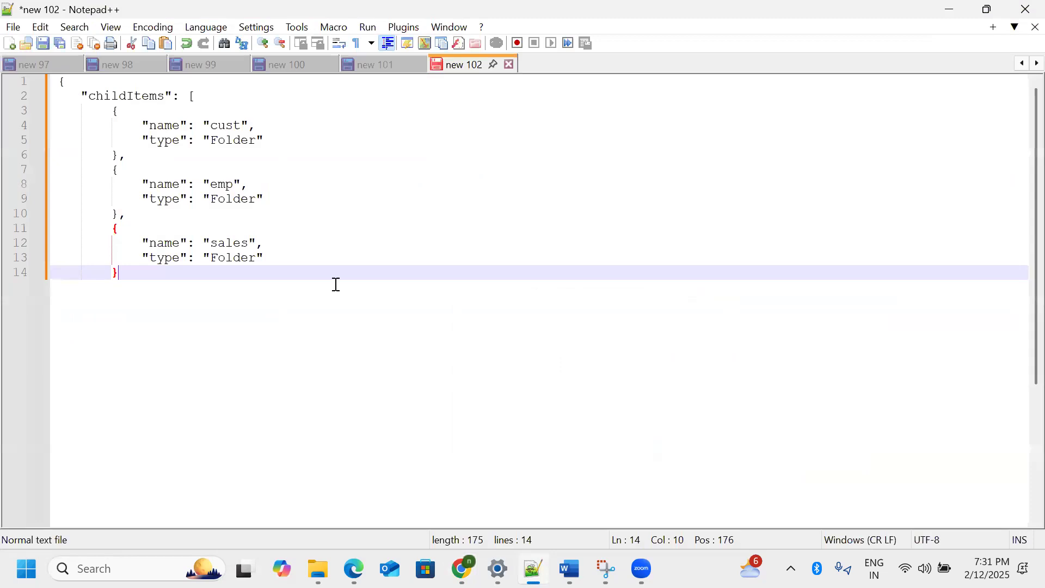
left_click_drag(278, 141, 57, 126)
left_click(289, 154)
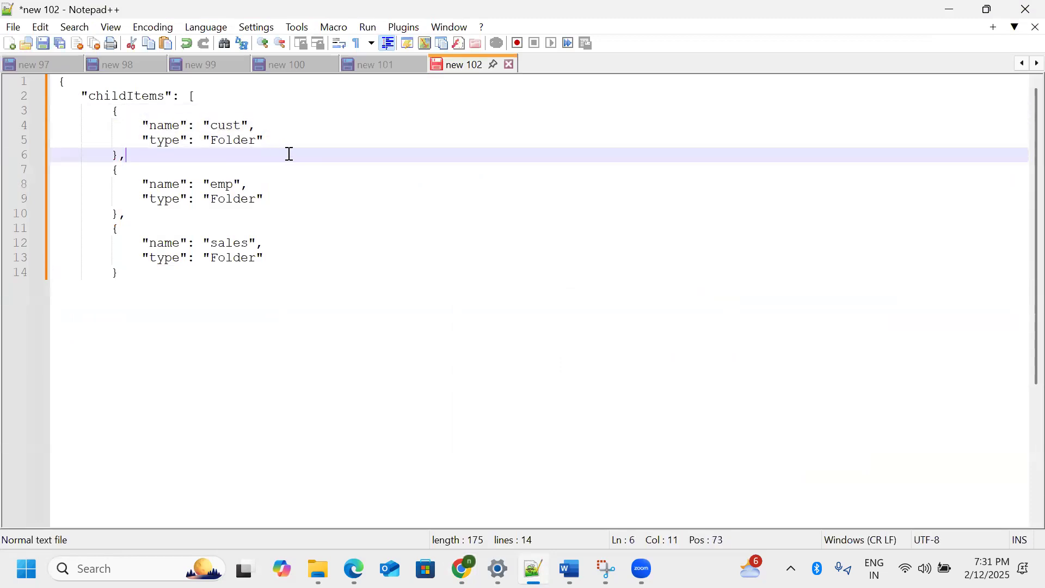
left_click_drag(177, 157, 9, 117)
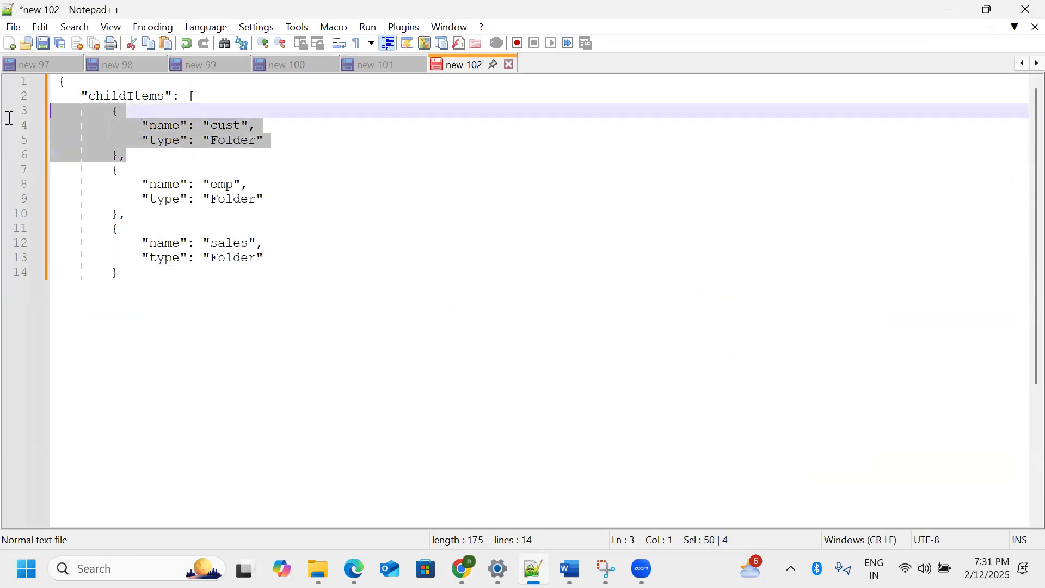
left_click_drag(153, 212, 58, 179)
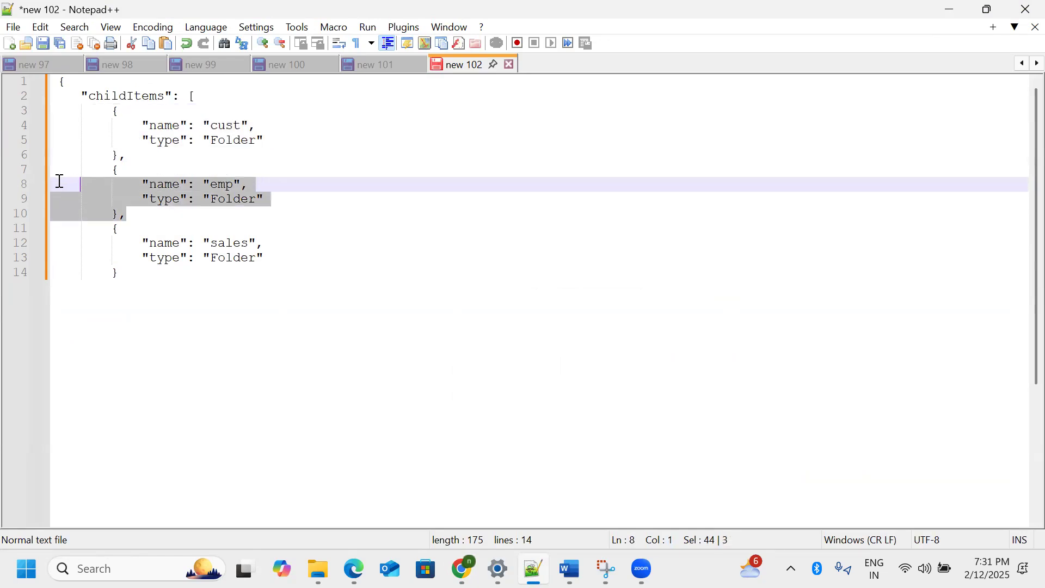
left_click_drag(213, 273, 54, 225)
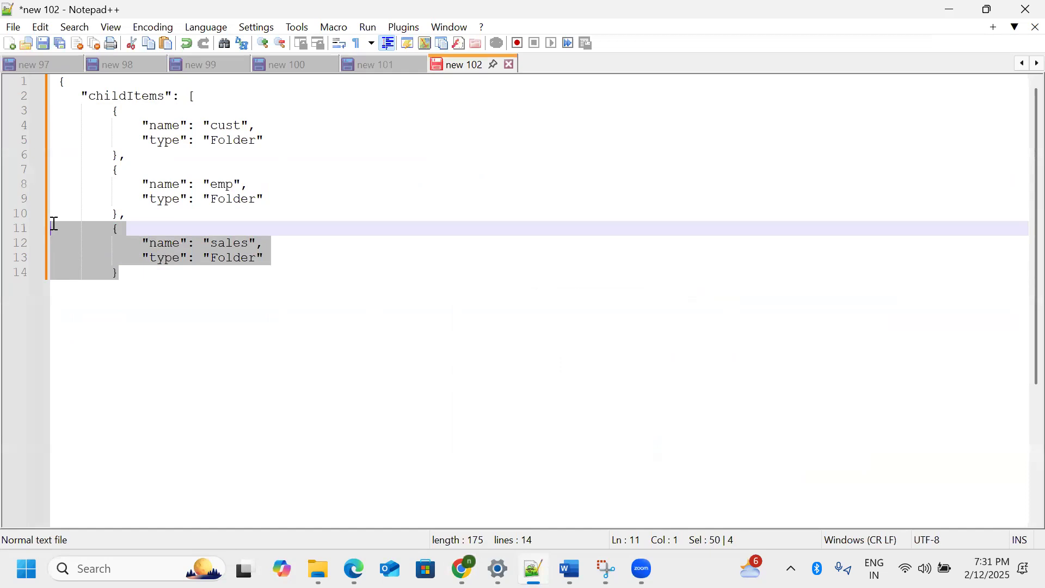
left_click_drag(181, 286, 63, 235)
left_click_drag(161, 214, 14, 180)
left_click_drag(159, 157, 21, 123)
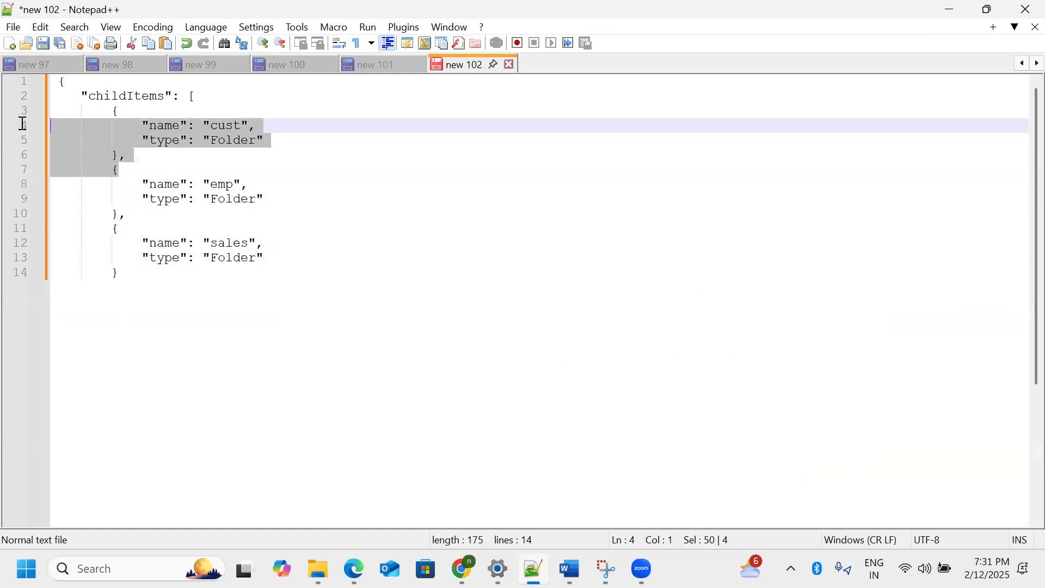
left_click(283, 210)
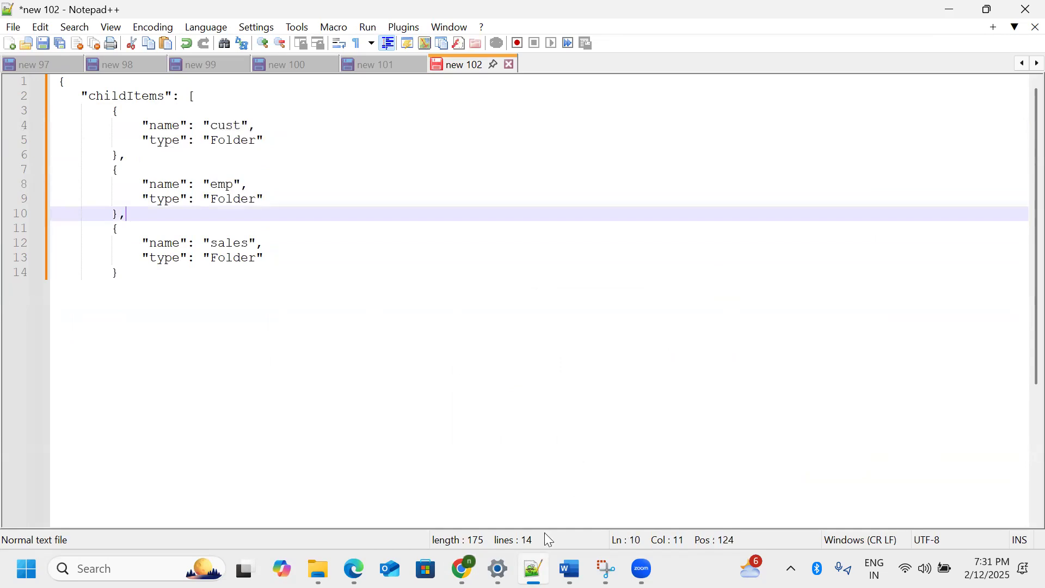
left_click(427, 570)
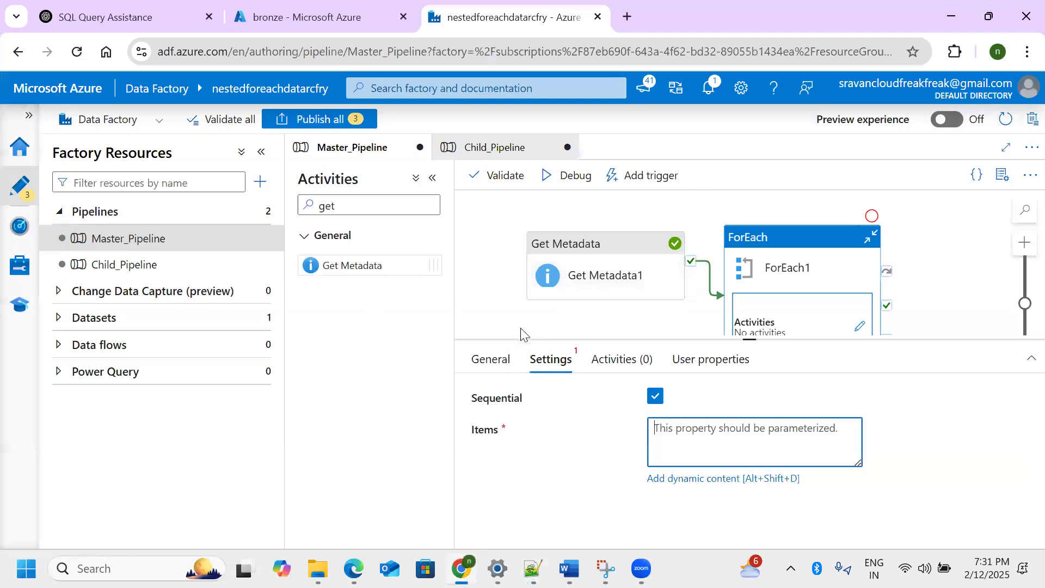
left_click(695, 480)
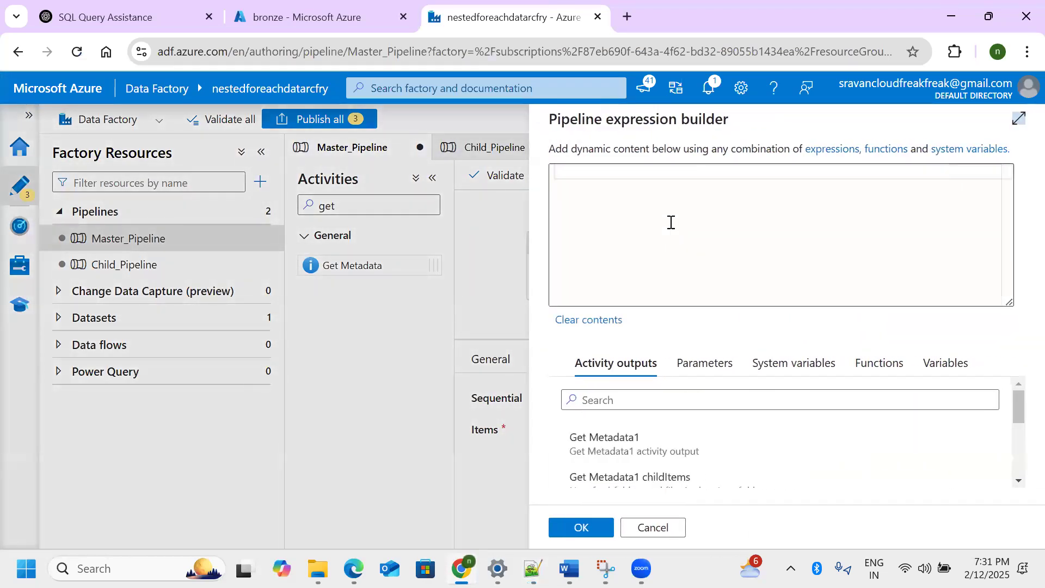
scroll(686, 443, "down", 3)
scroll(685, 443, "up", 3)
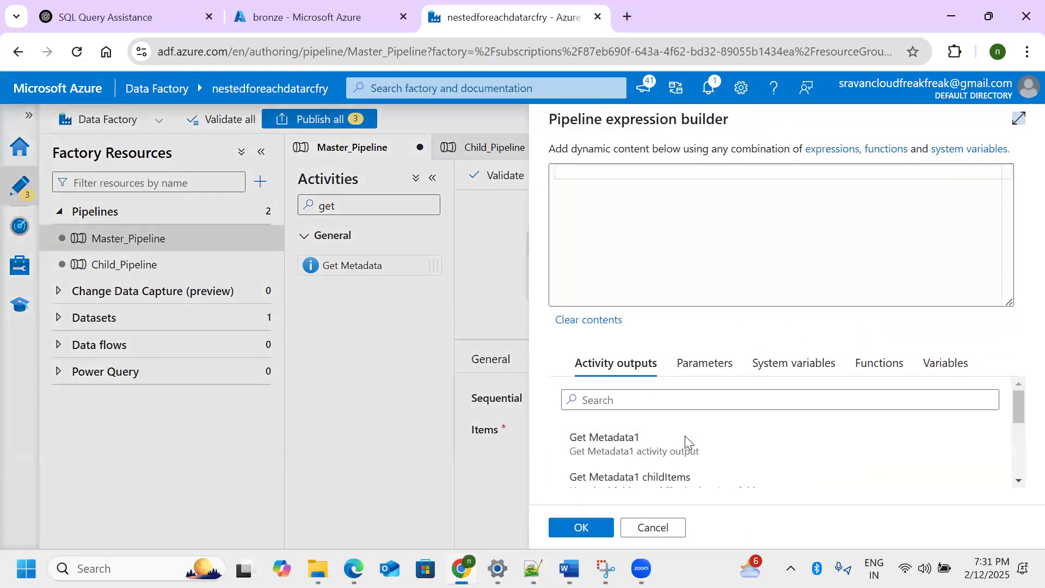
left_click(724, 471)
left_click_drag(722, 172, 533, 172)
left_click_drag(723, 172, 775, 209)
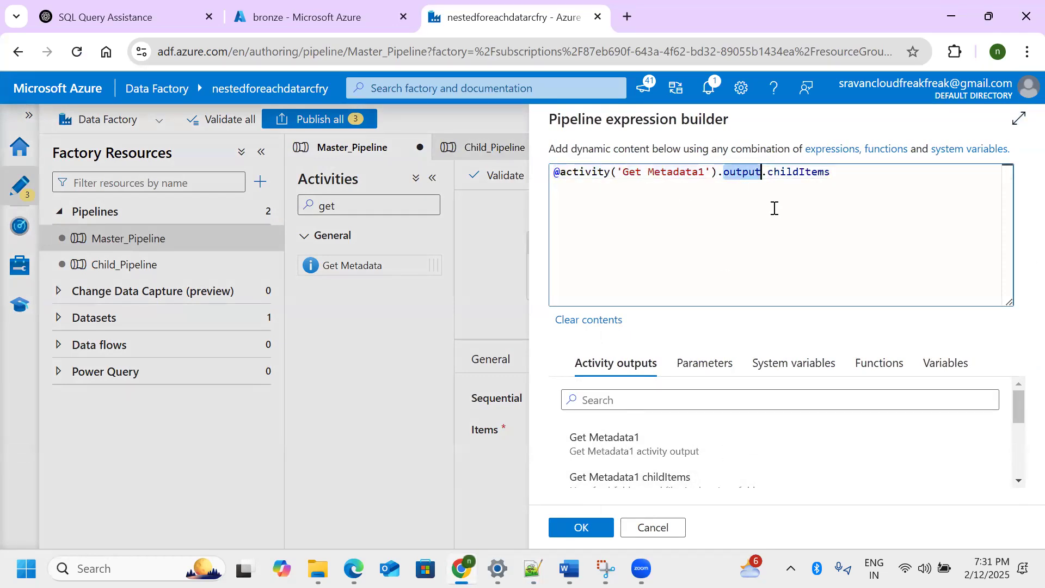
double_click(811, 173)
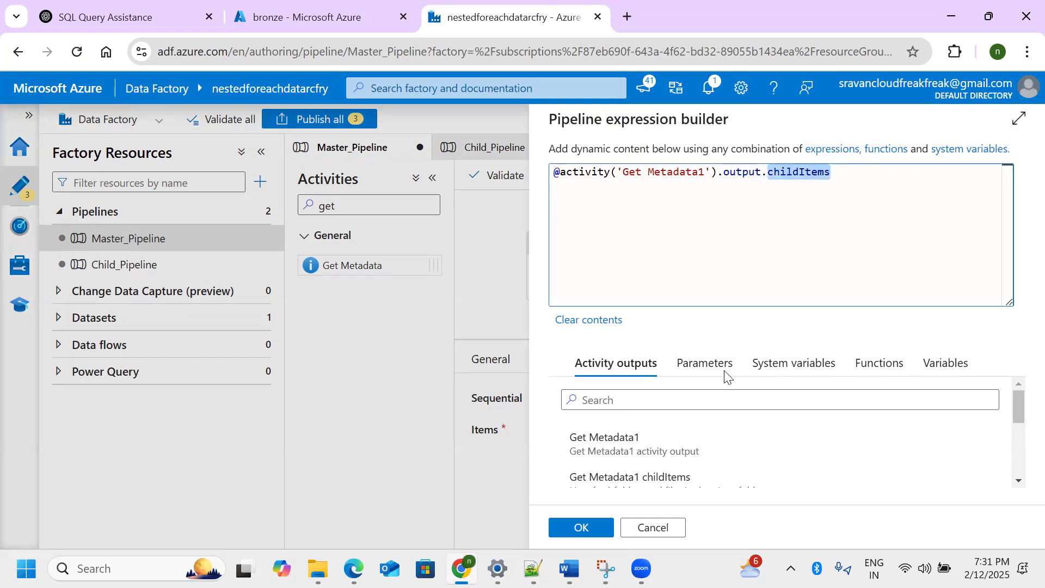
left_click(608, 533)
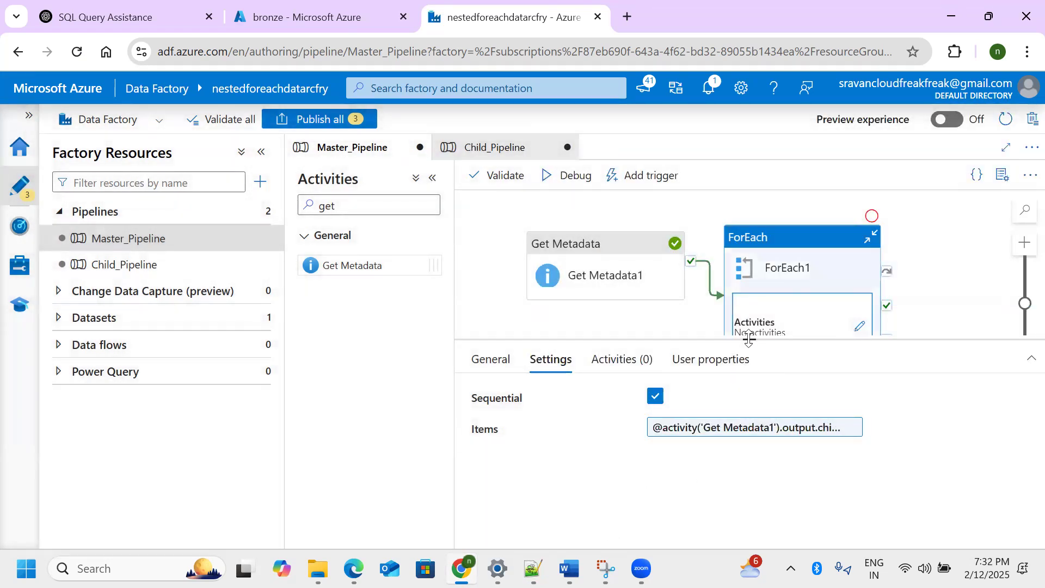
Open ForEach1's inner activities canvas and search the activities for "for" to check whether a nested ForEach is available
left_click_drag(750, 338, 749, 422)
left_click(859, 328)
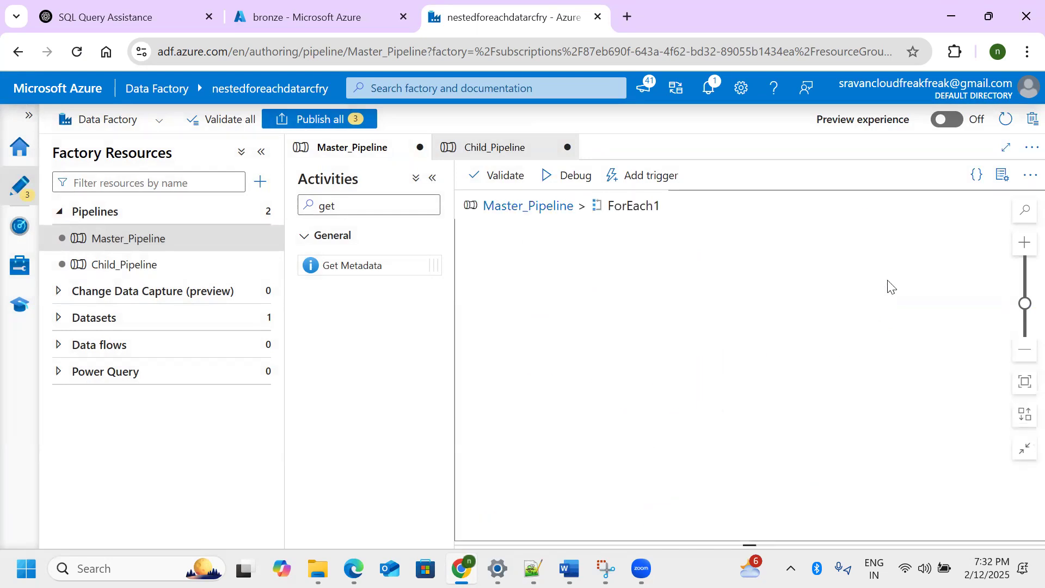
double_click(373, 206)
type("for")
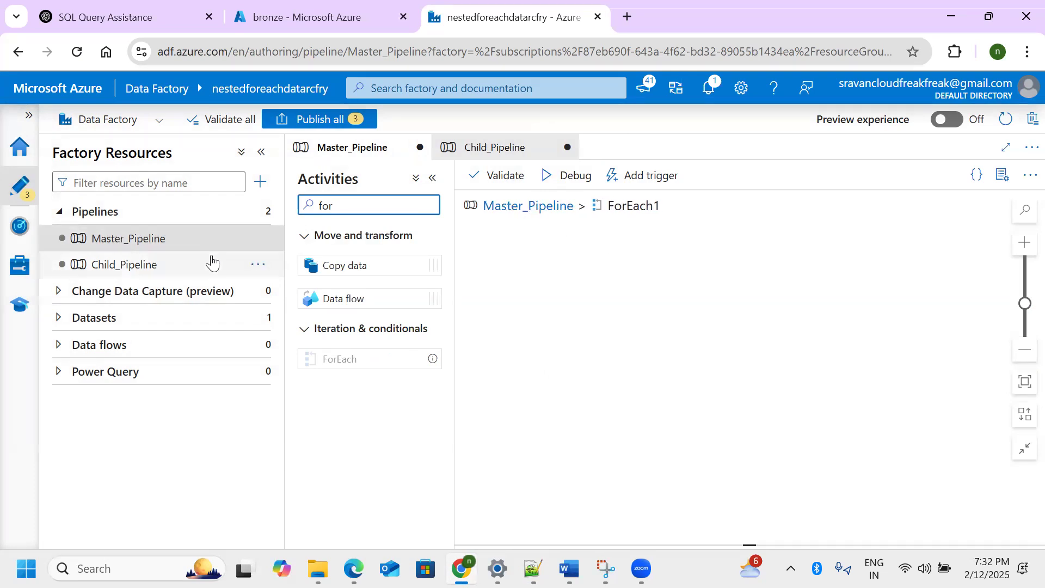
View Child_Pipeline with its properties hidden, check the cust folder name in Notepad++, and return to Master_Pipeline
left_click(154, 245)
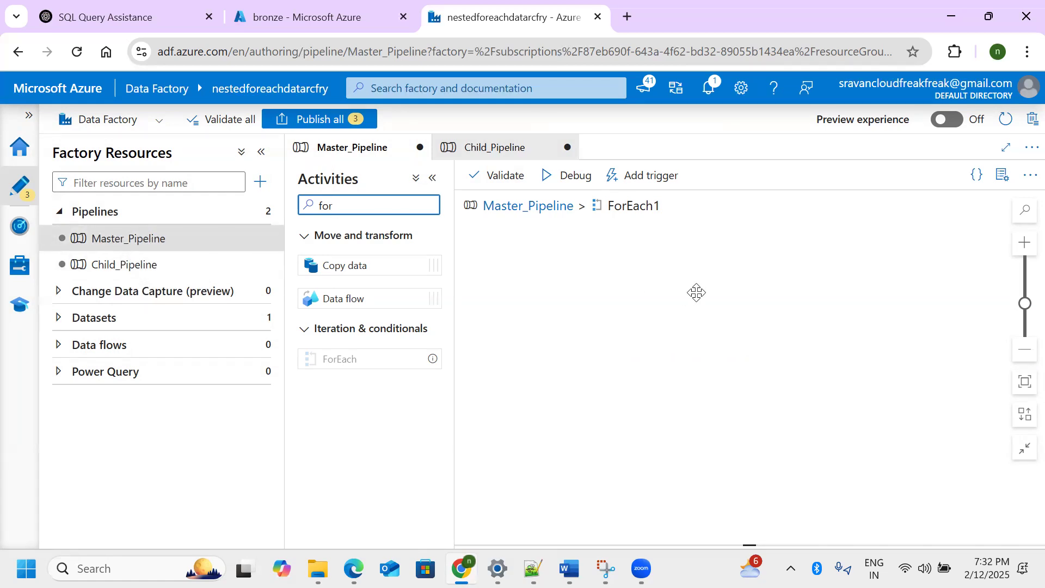
left_click(180, 269)
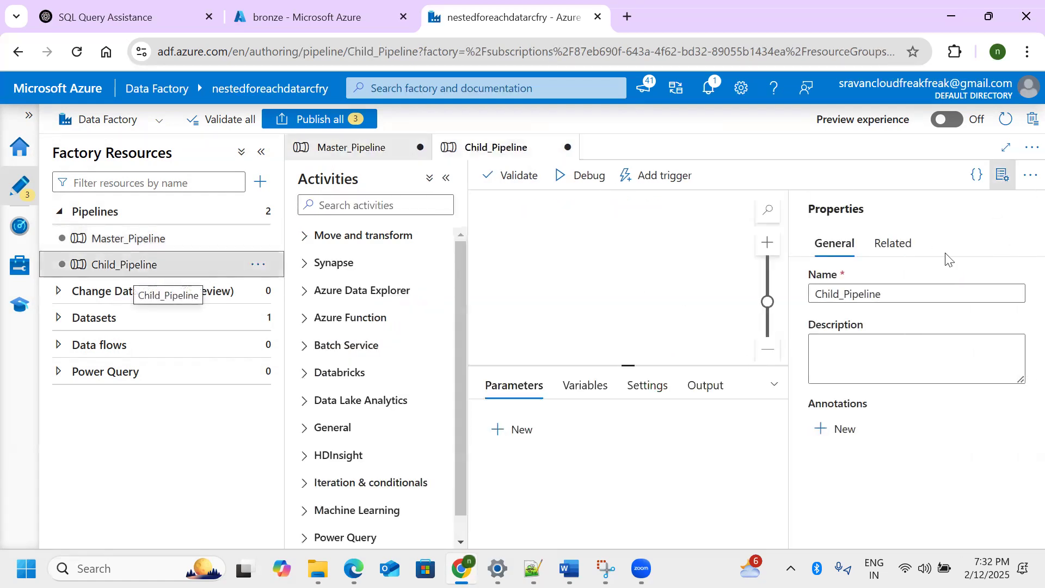
left_click(1002, 175)
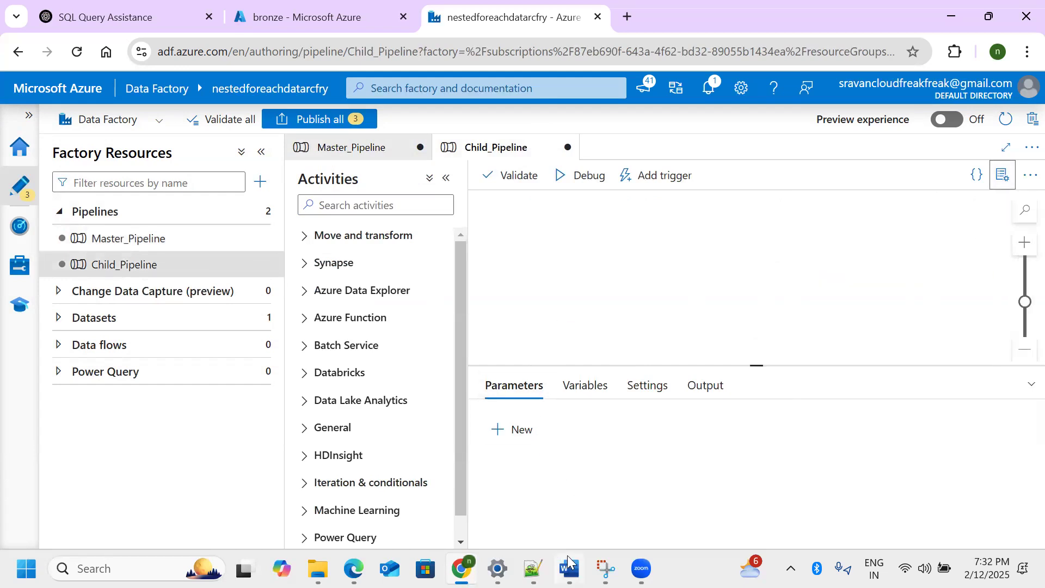
key("alt+Tab")
double_click(225, 126)
left_click(950, 10)
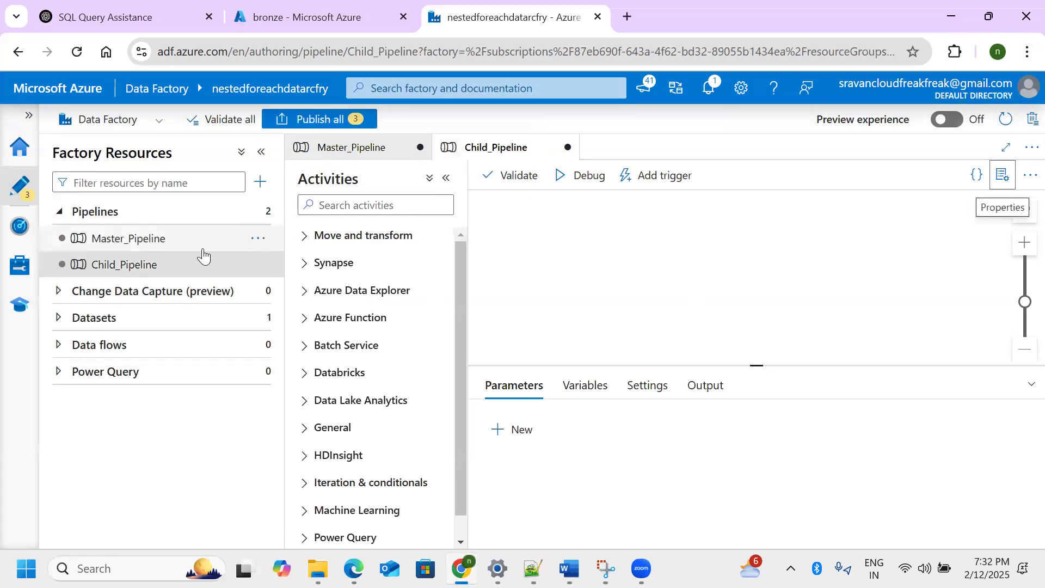
left_click(172, 245)
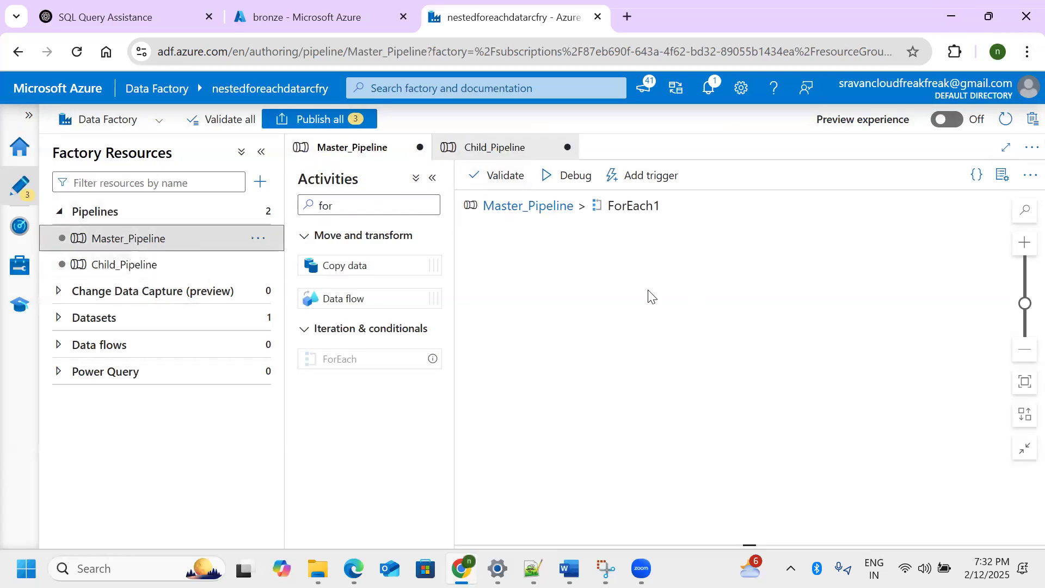
Check the Master Pipeline diagram in the Word document and add an Execute Pipeline activity inside ForEach1
left_click(569, 569)
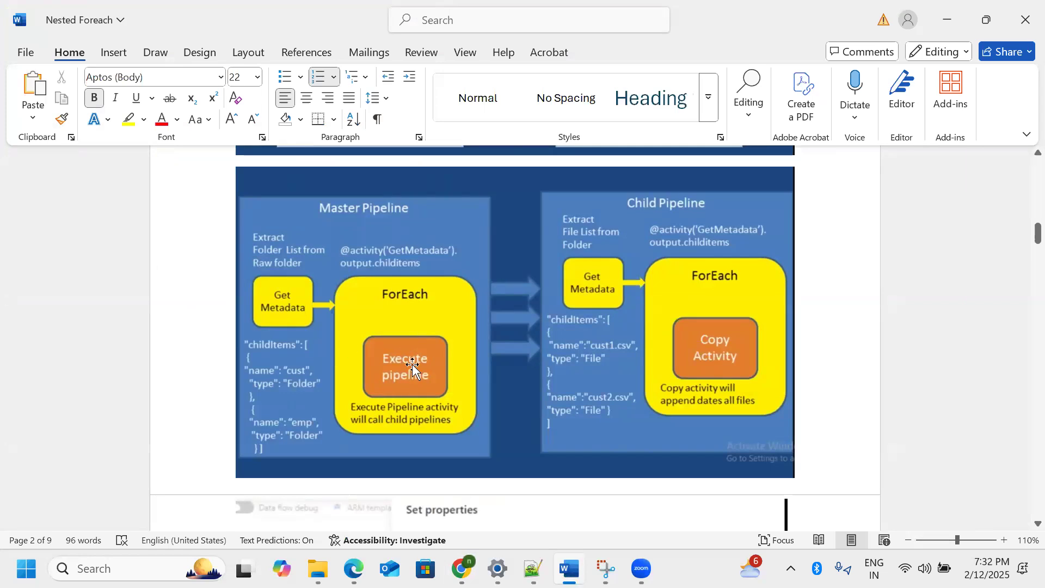
key("alt+Tab")
double_click(307, 204)
key("BackSpace")
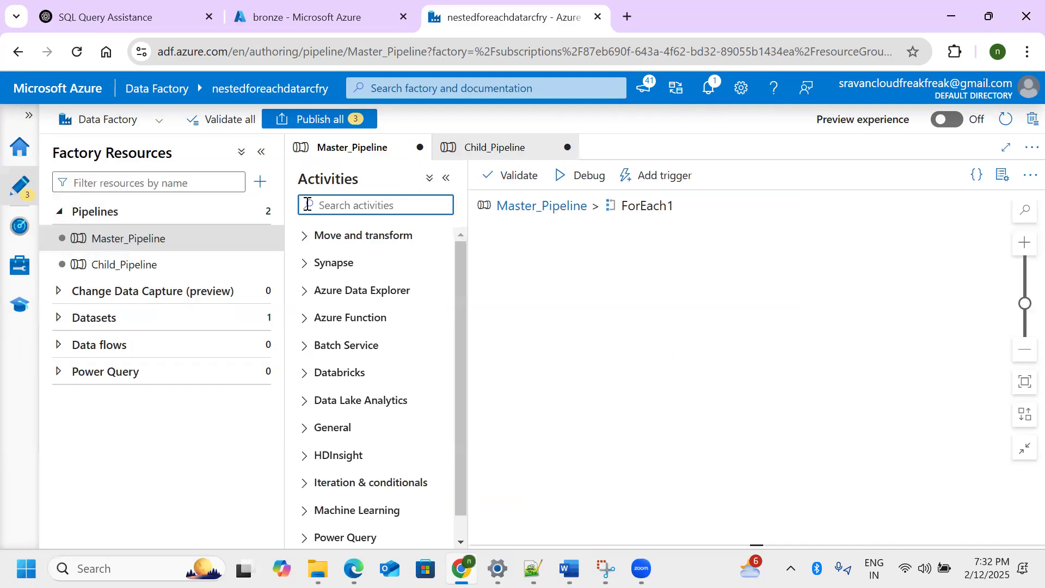
type("exec")
left_click_drag(369, 264, 590, 285)
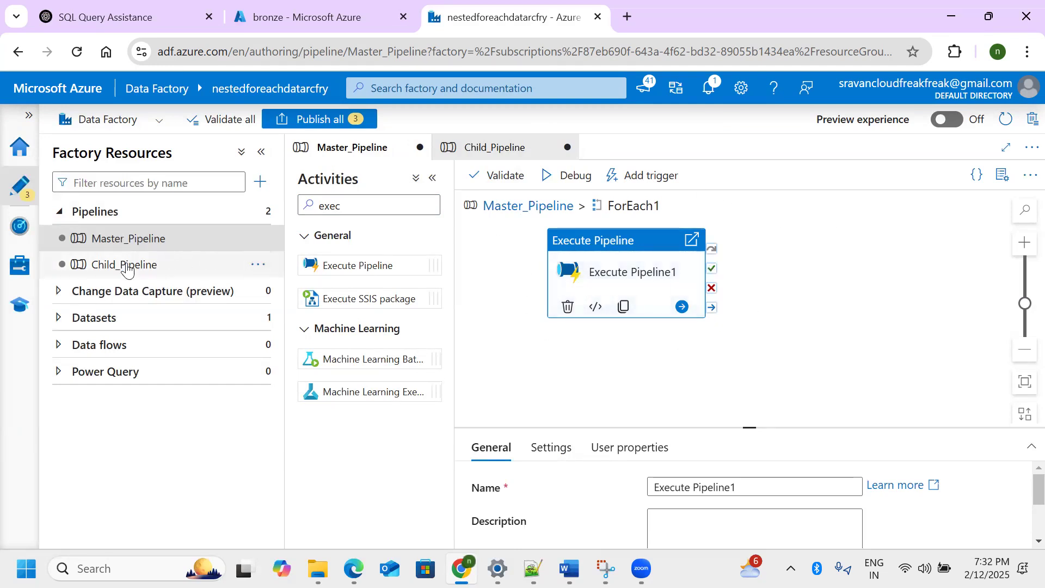
Set the Execute Pipeline1 activity's invoked pipeline to Child_Pipeline
left_click(174, 236)
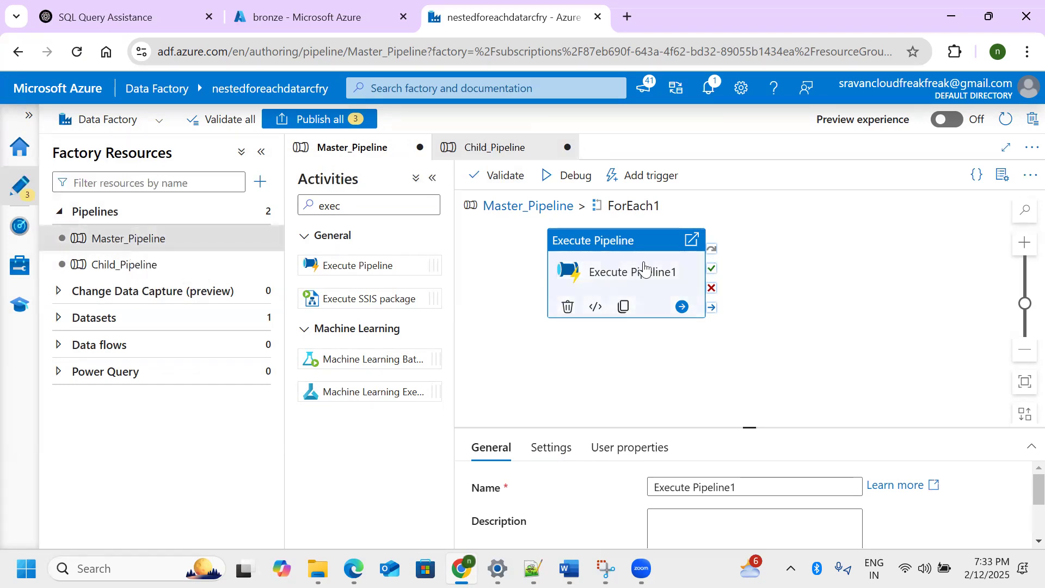
left_click(744, 424)
left_click(648, 298)
left_click_drag(749, 429, 746, 330)
left_click(547, 353)
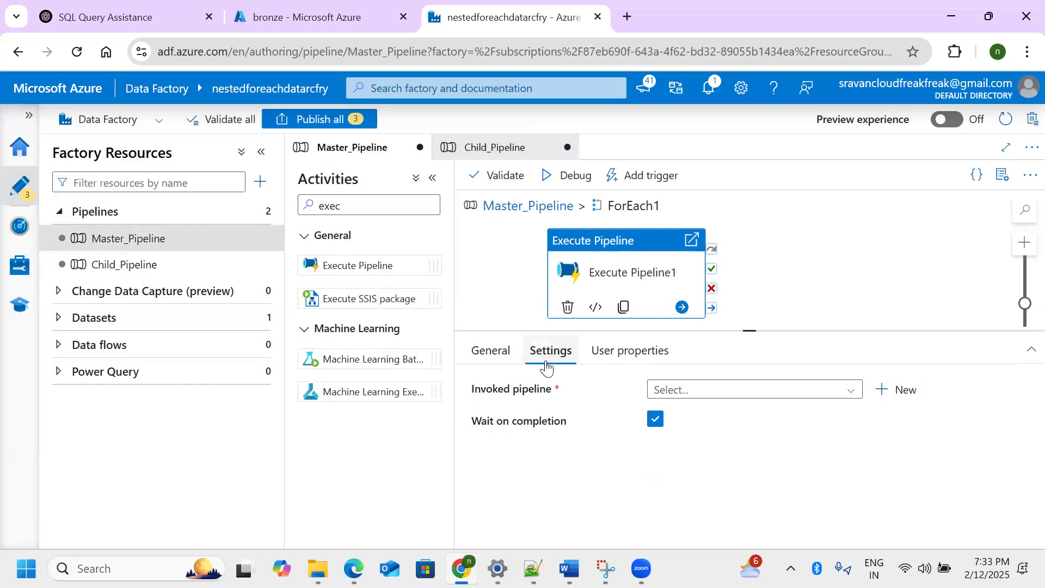
left_click_drag(472, 390, 555, 394)
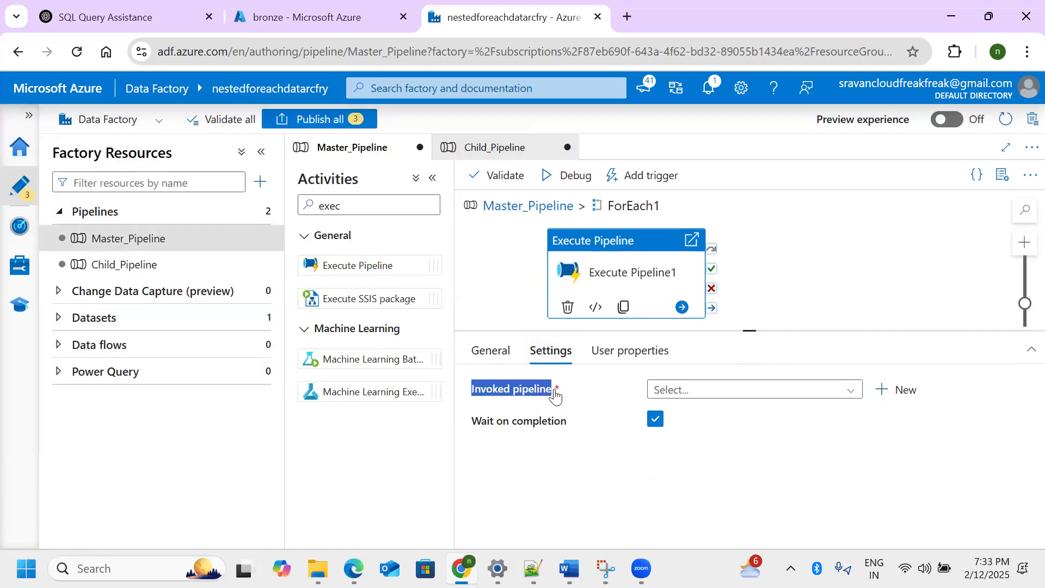
left_click(700, 391)
left_click(708, 420)
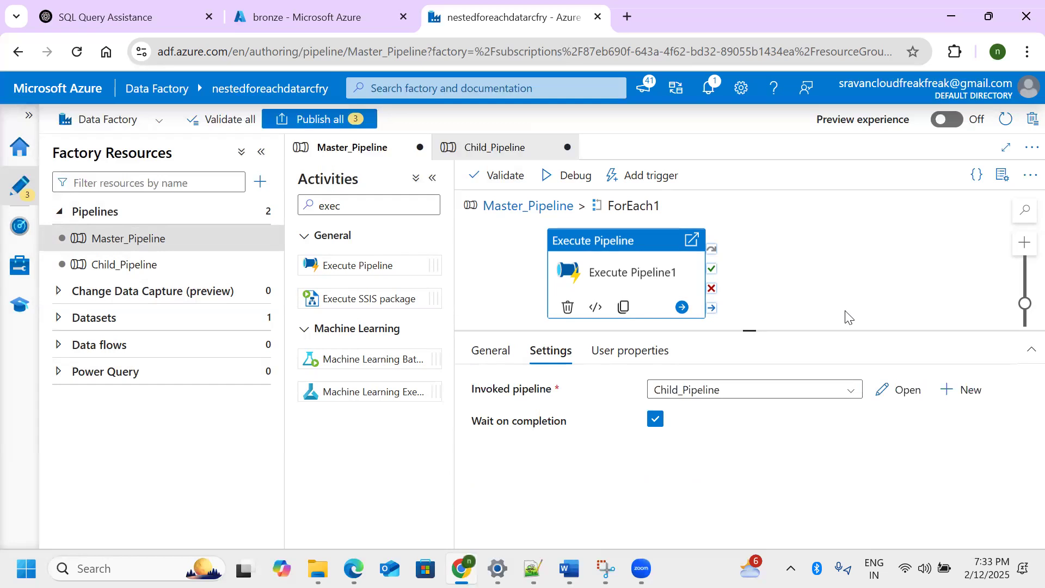
Check the Child Pipeline part of the diagram in the Word document and open Child_Pipeline in Data Factory
left_click(569, 569)
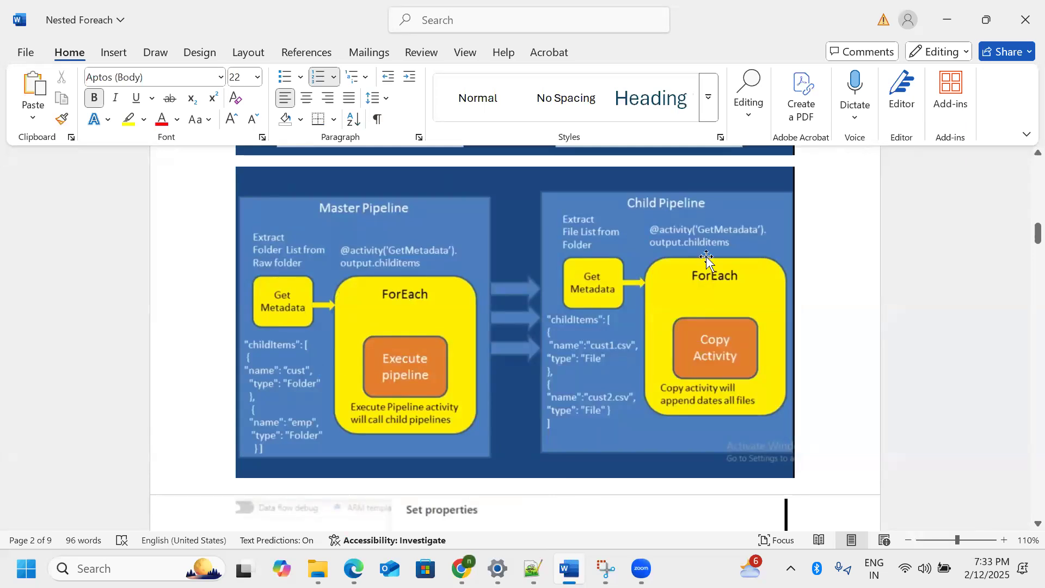
left_click(569, 568)
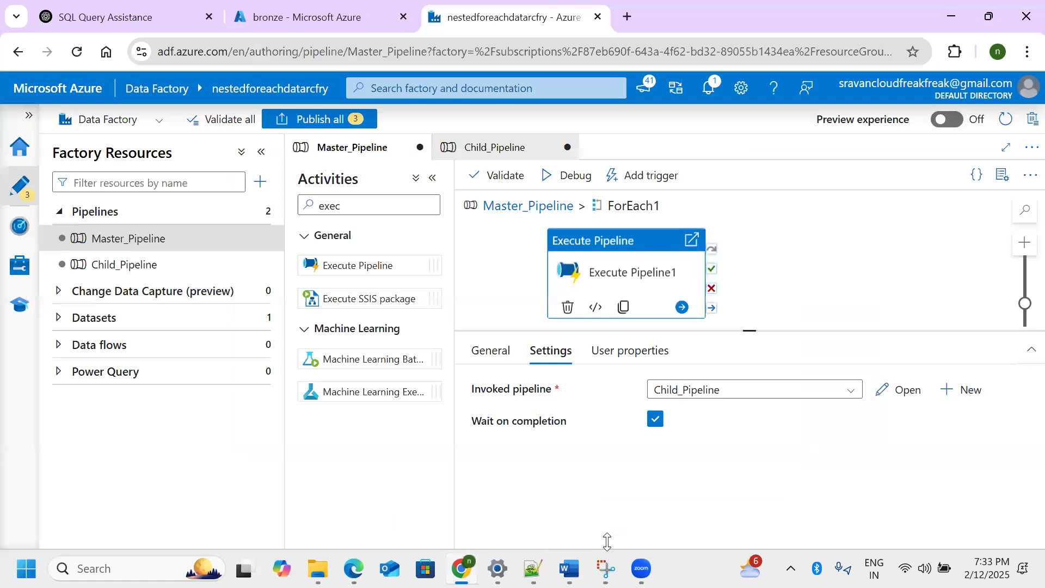
left_click(152, 266)
left_click(723, 270)
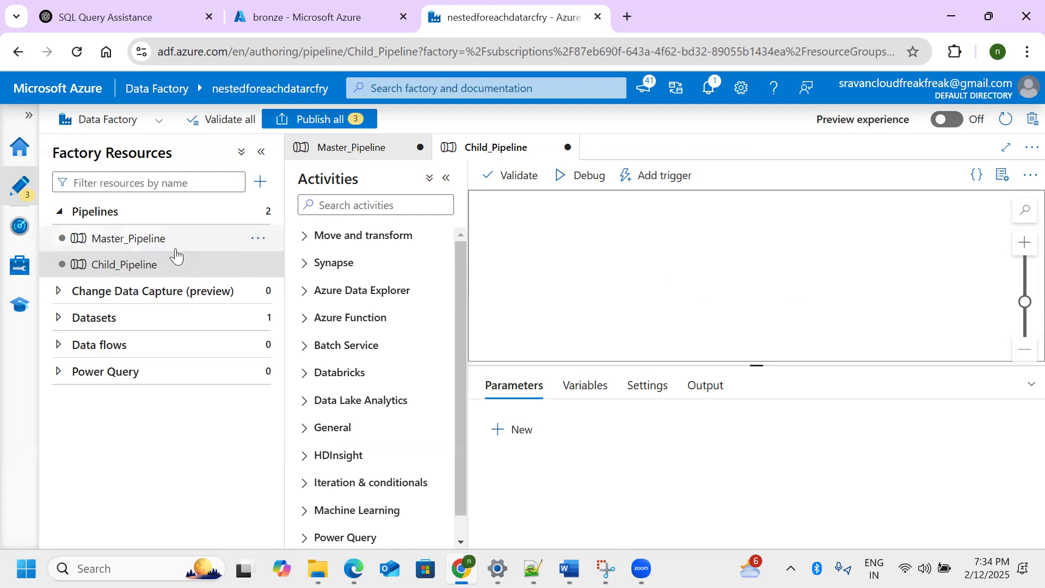
left_click(154, 274)
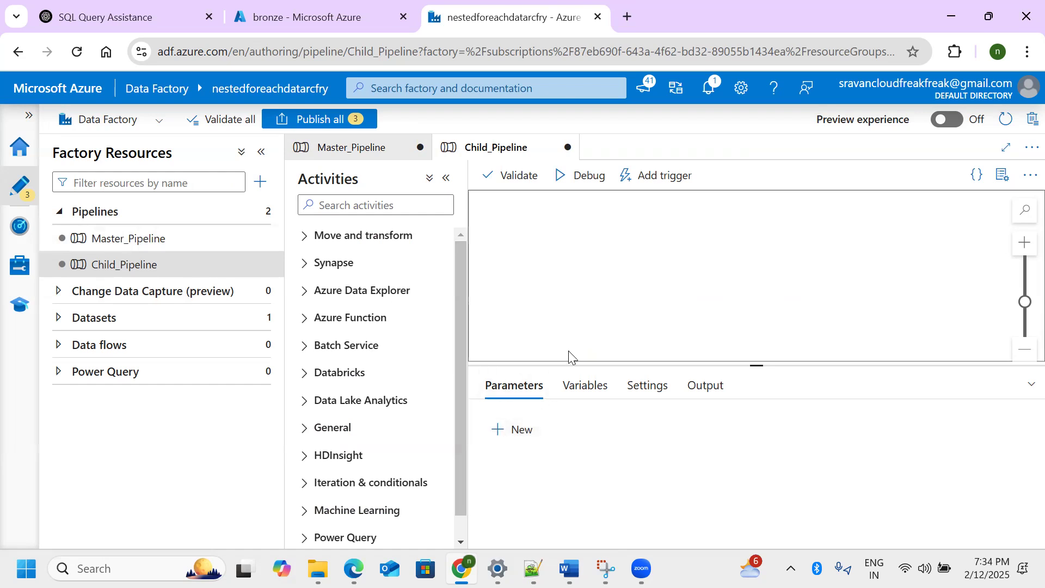
Add a pipeline parameter named ppfoldername to Child_Pipeline
left_click(516, 431)
left_click(566, 481)
type("pp")
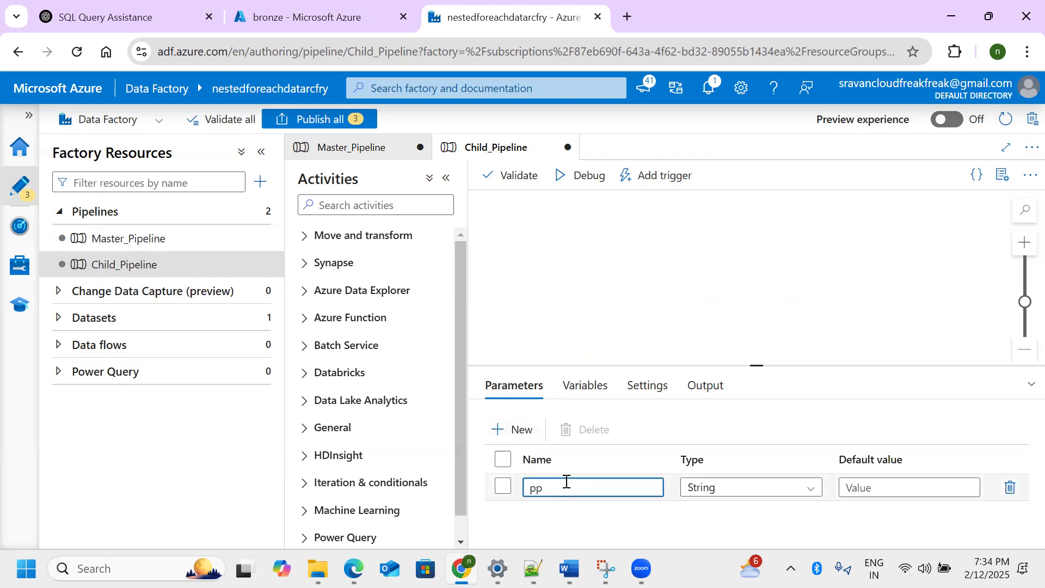
type("poldername")
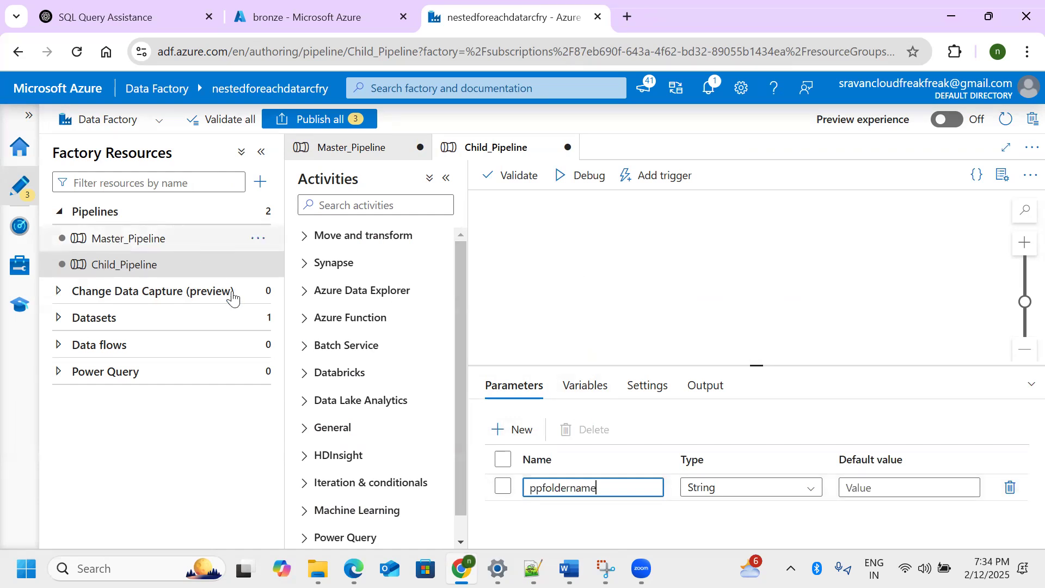
Switch to Notepad++ and examine the name entry of the cust folder in the childItems listing
key("alt+Tab")
left_click(296, 243)
left_click_drag(144, 125, 263, 124)
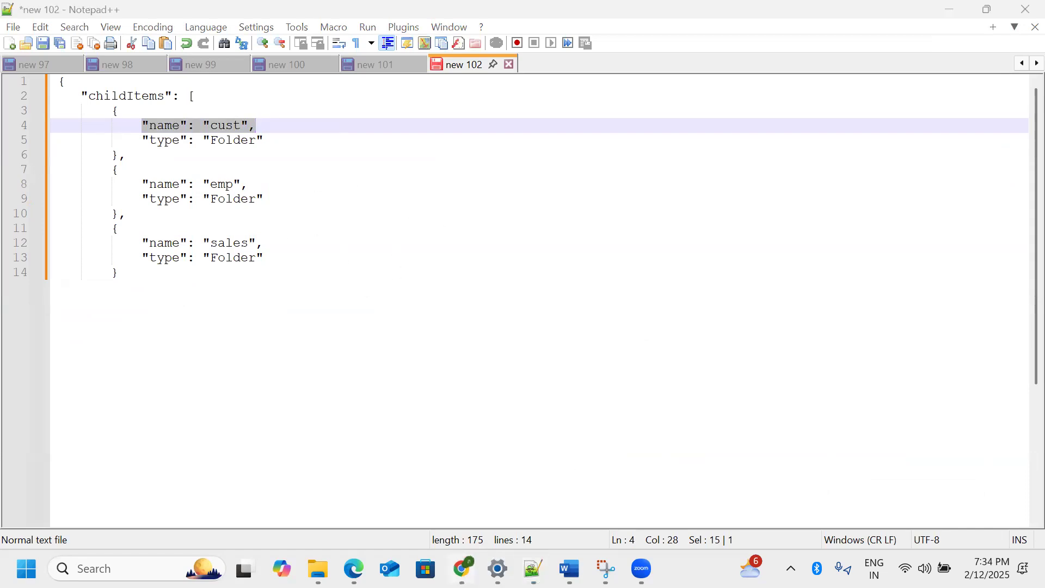
Switch to Data Factory and compare Child_Pipeline's ppfoldername parameter with the Execute Pipeline1 parameter settings in Master_Pipeline
left_click(464, 569)
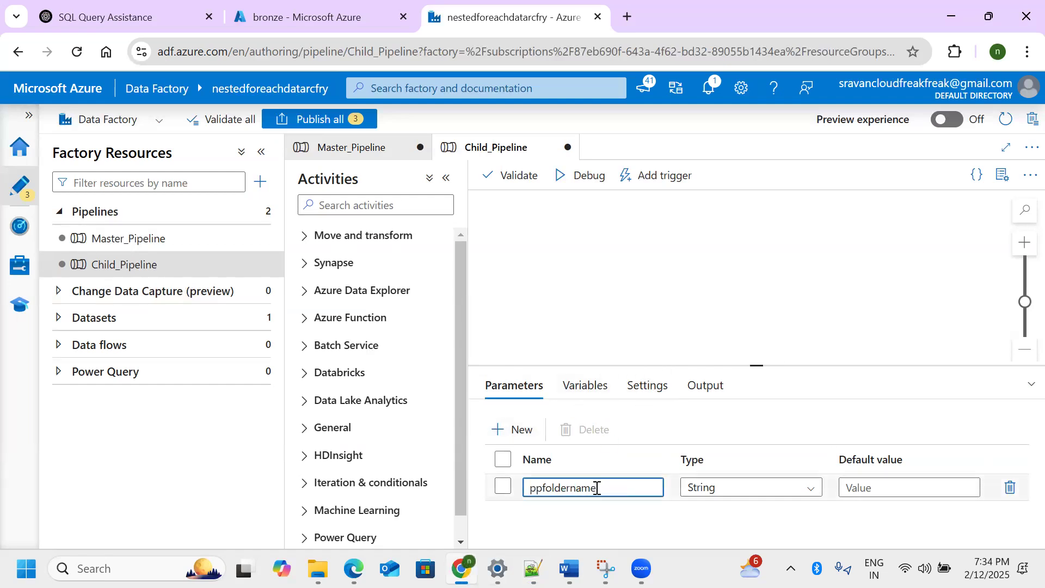
left_click_drag(608, 486, 499, 491)
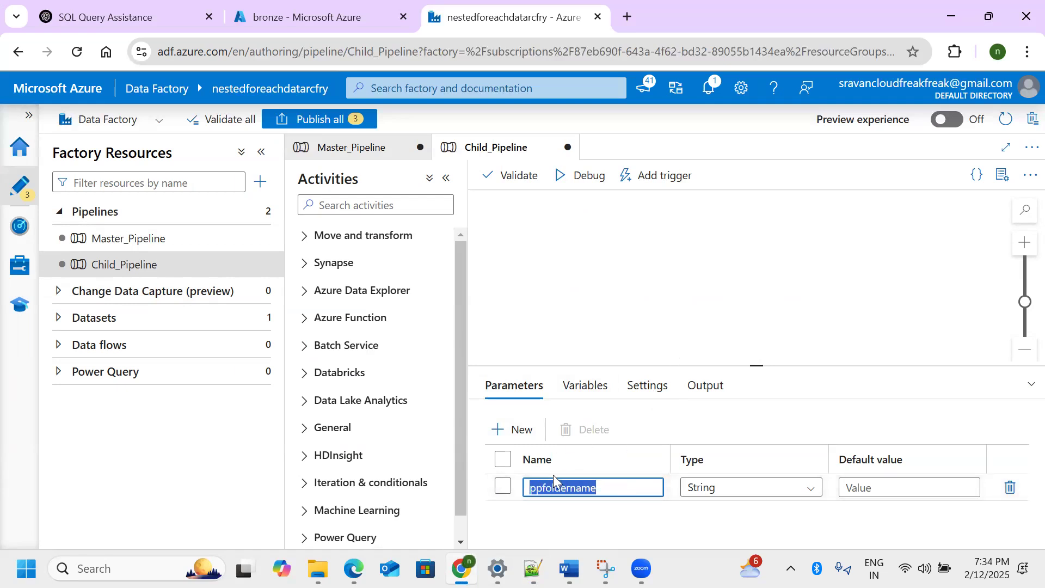
left_click(711, 277)
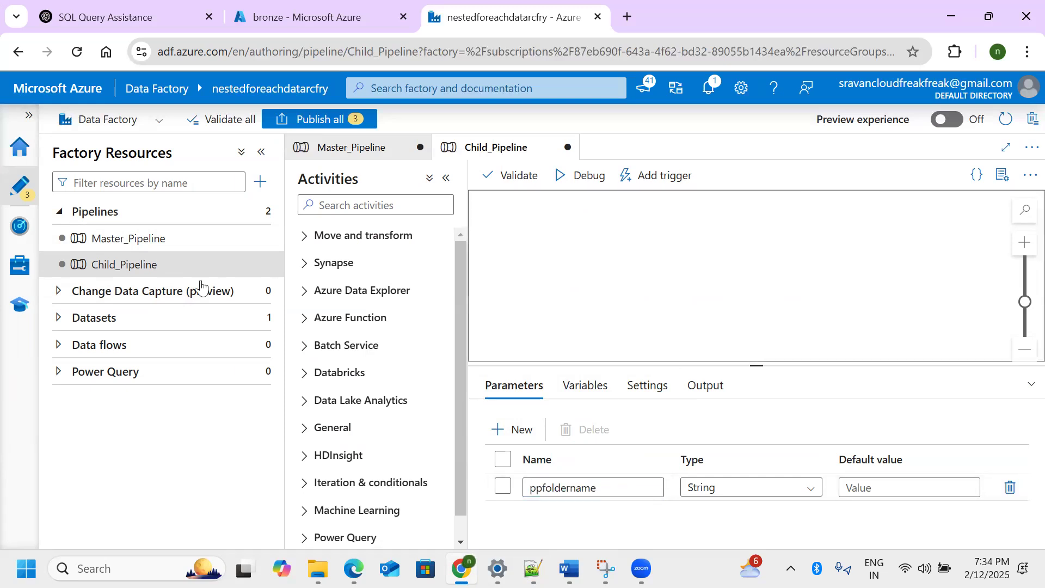
left_click(129, 242)
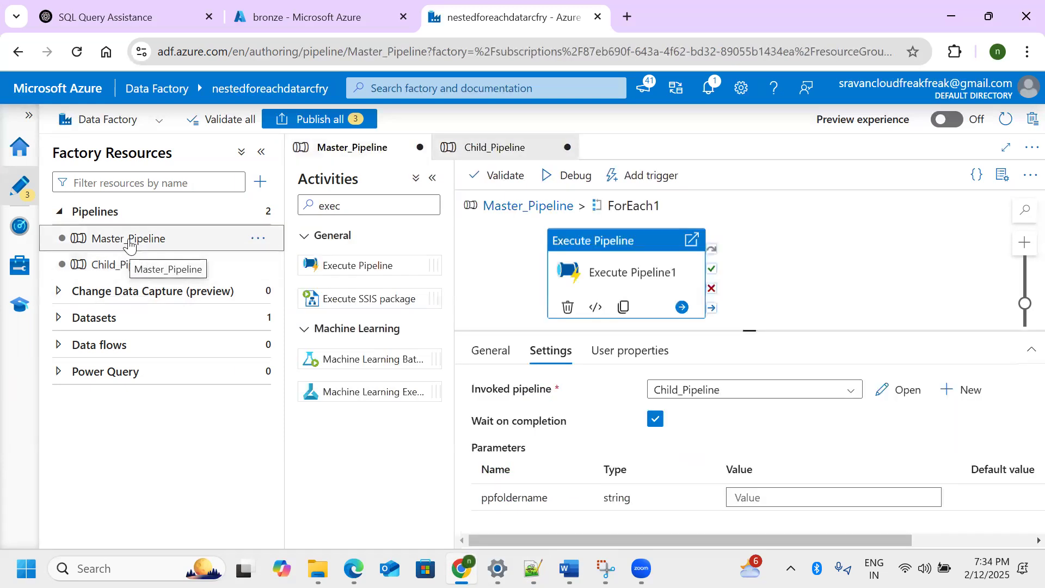
left_click(105, 271)
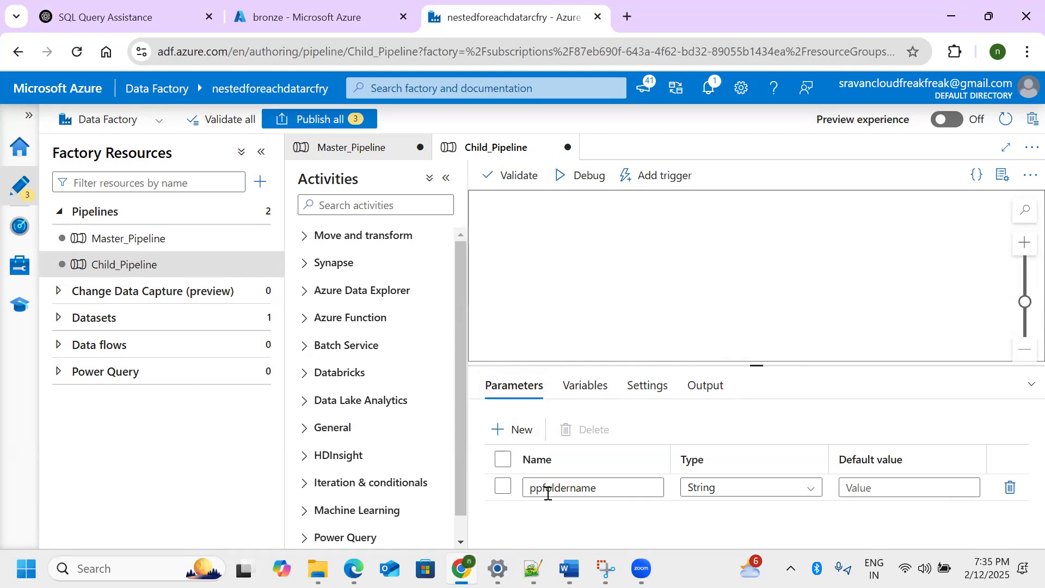
left_click_drag(601, 495, 488, 495)
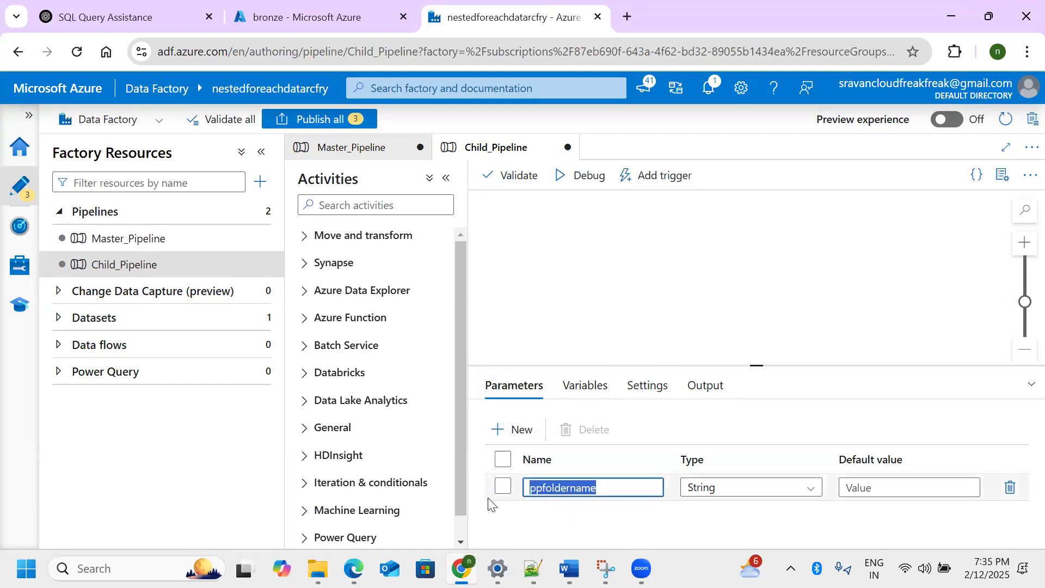
left_click(131, 243)
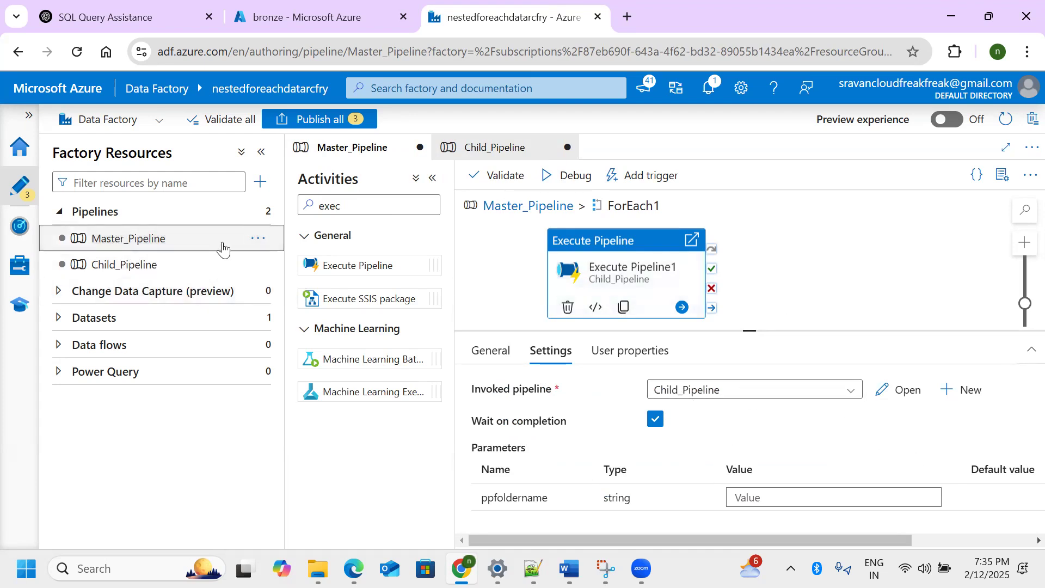
left_click(148, 265)
left_click_drag(593, 483, 501, 490)
left_click(205, 240)
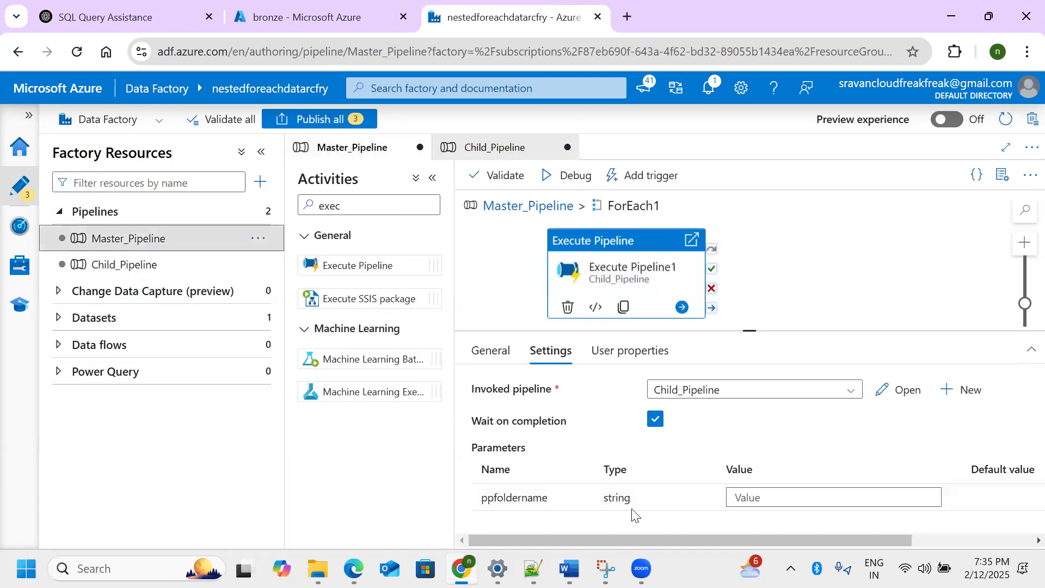
left_click_drag(603, 497, 634, 502)
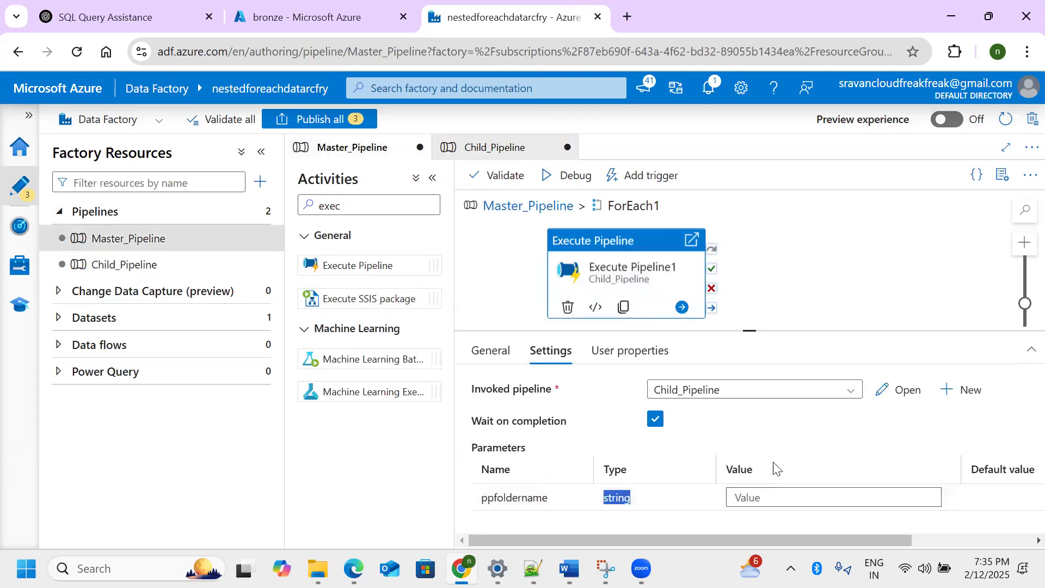
left_click(162, 270)
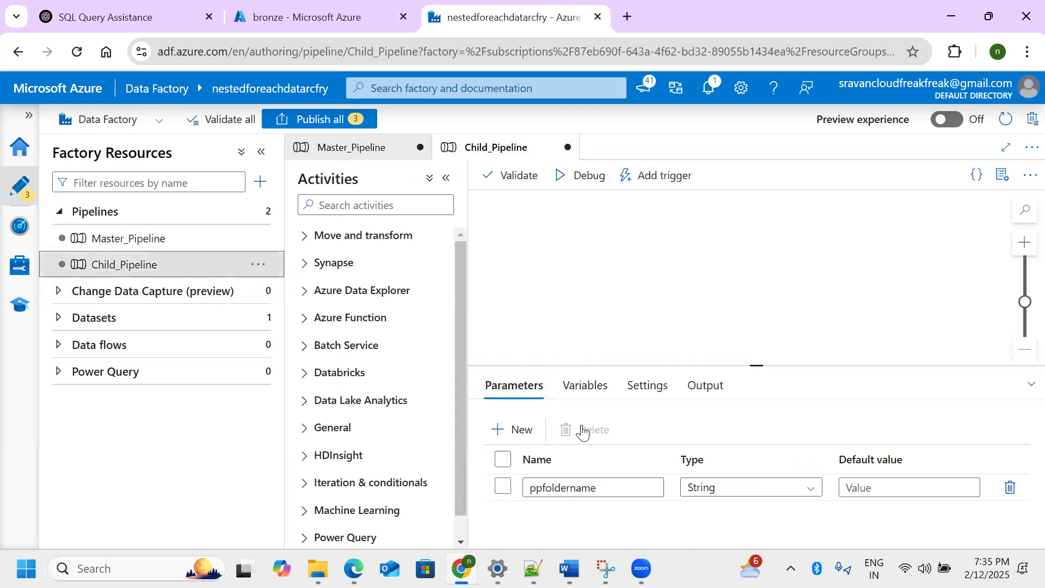
Return to the top level of Master_Pipeline and select the Get Metadata1 activity
left_click(141, 242)
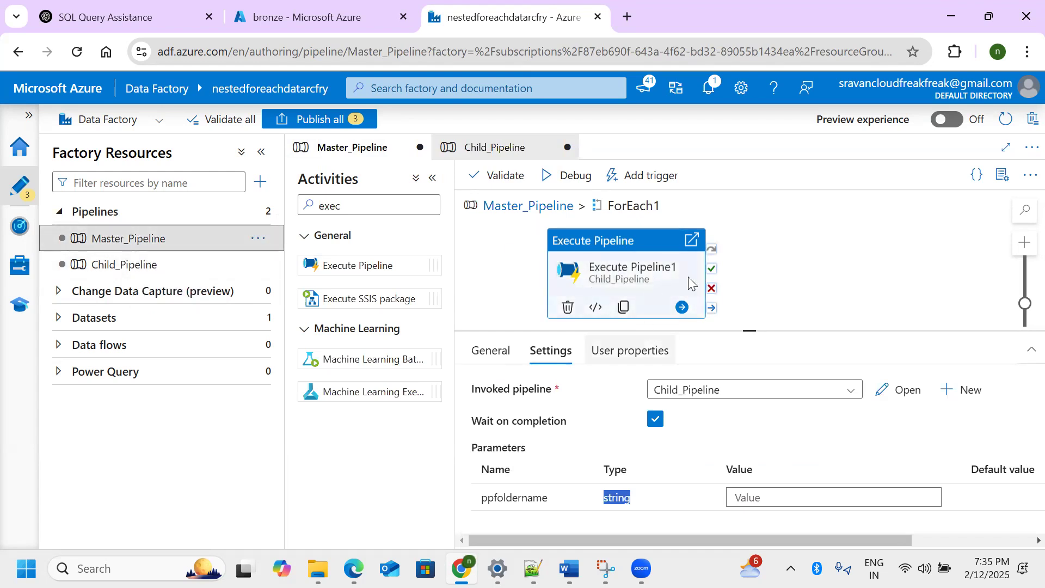
left_click(514, 207)
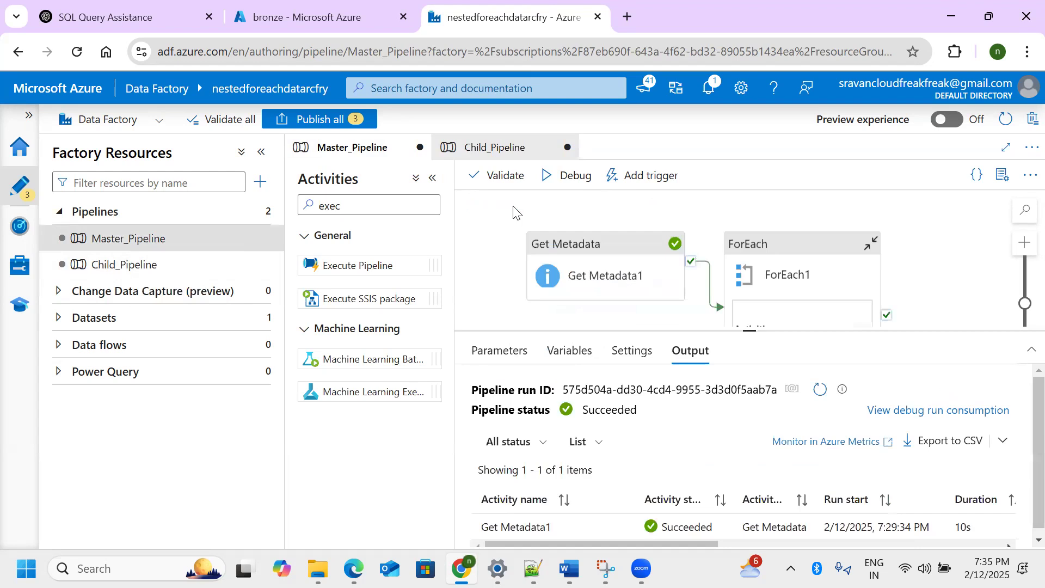
left_click(616, 259)
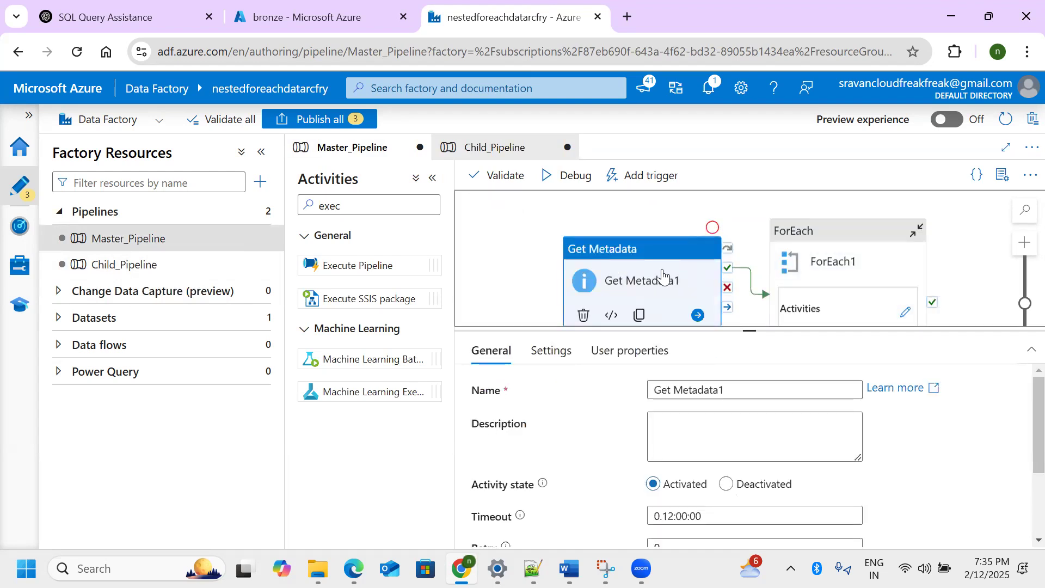
Switch to Notepad++ and examine the cust, emp and sales folder names in the childItems listing
left_click(533, 569)
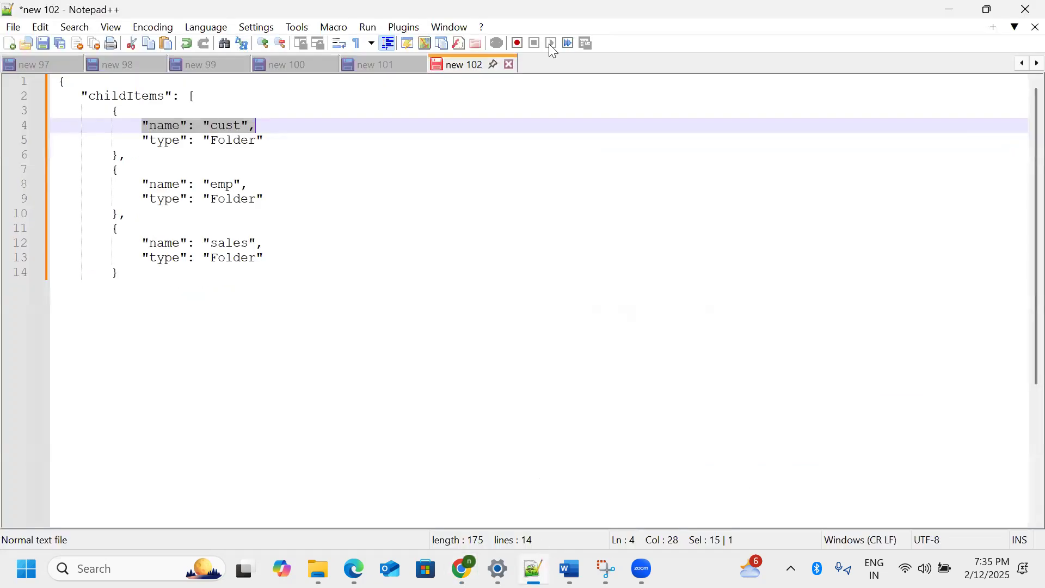
key("ctrl+a")
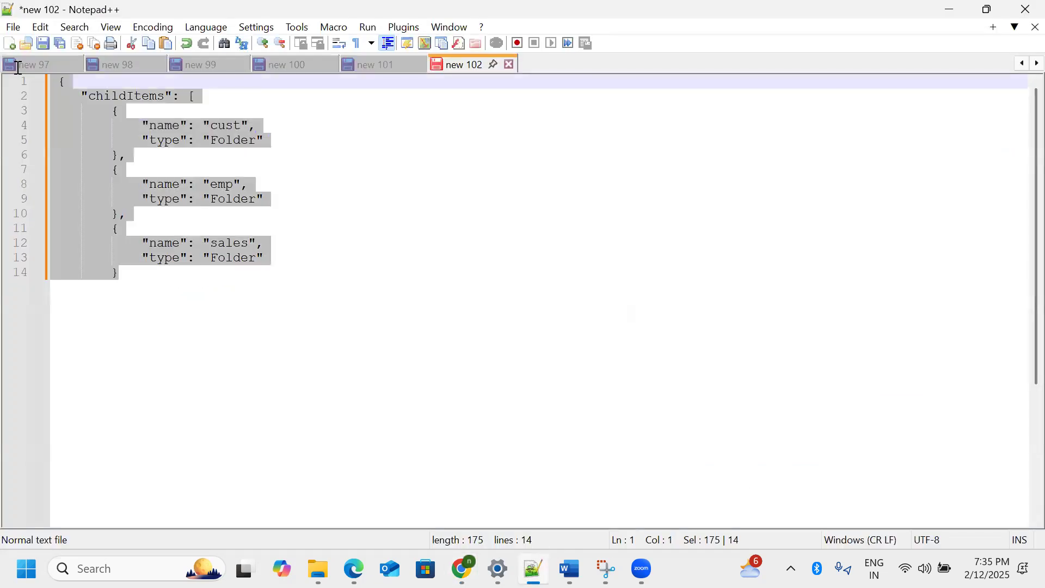
left_click(231, 162)
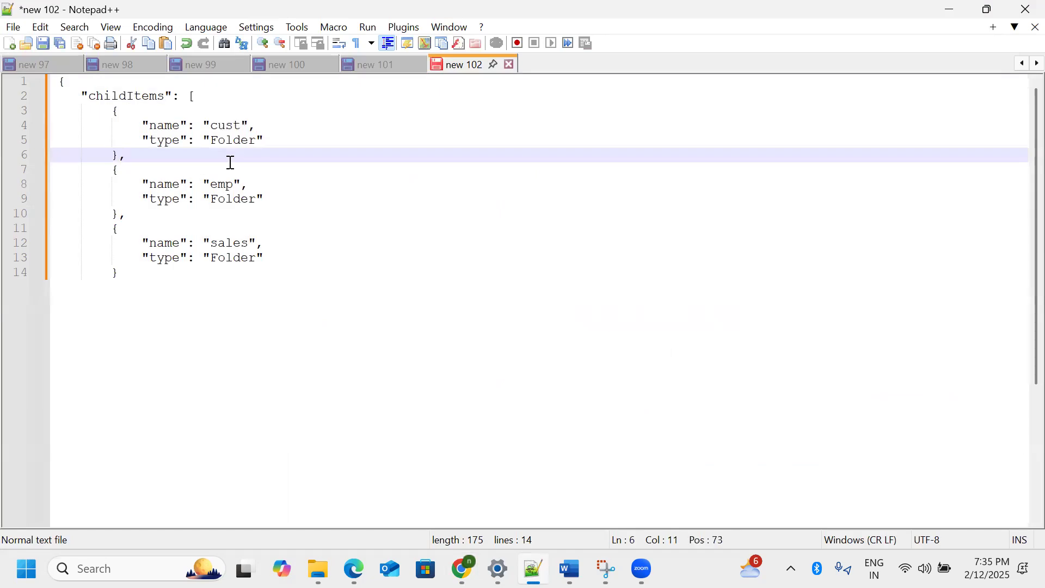
double_click(226, 125)
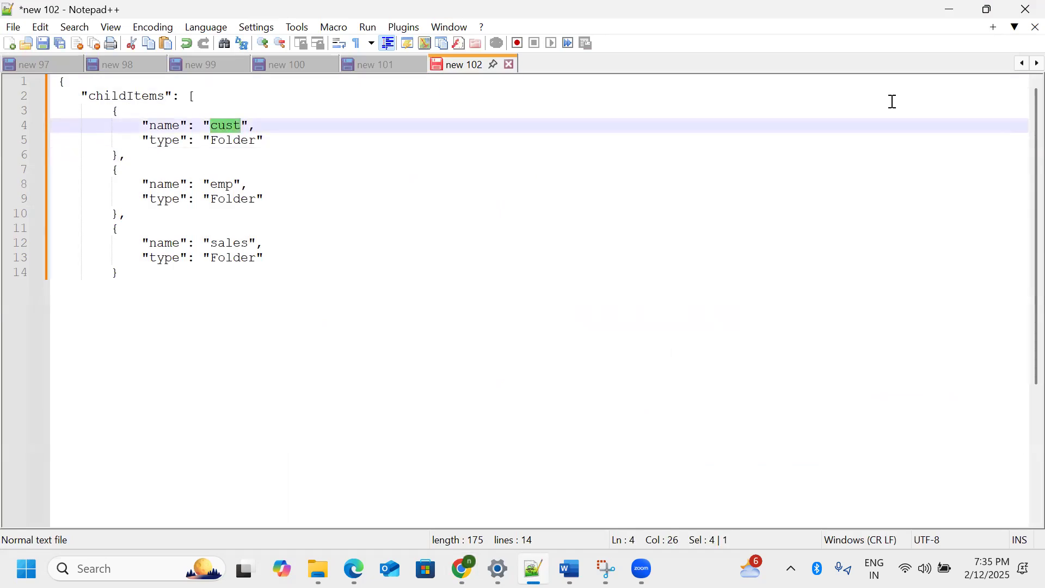
left_click(268, 256)
double_click(217, 127)
double_click(218, 185)
double_click(228, 242)
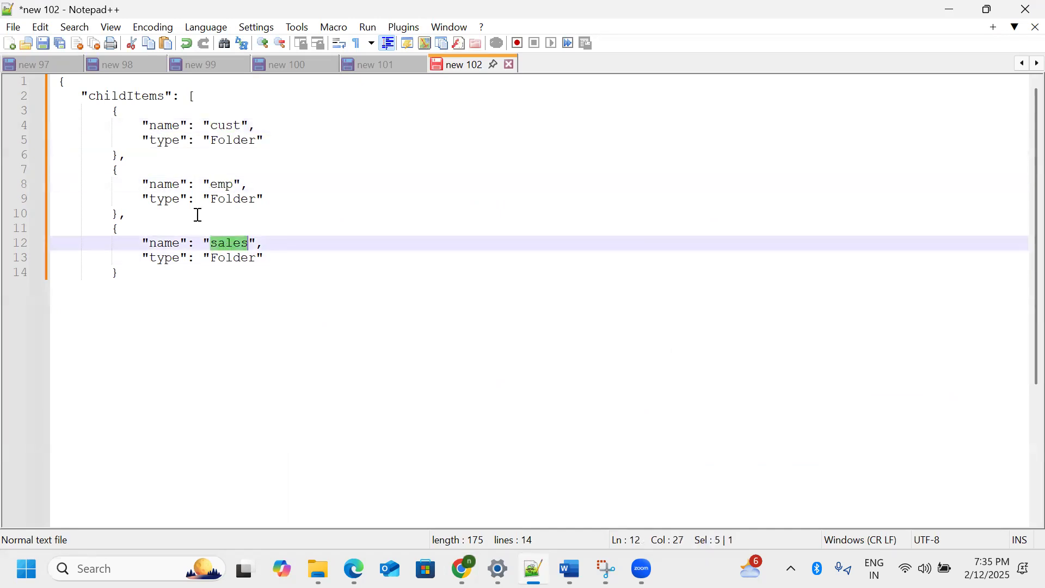
Examine the name keys and the type entries of all three folders in the childItems listing
left_click(124, 129)
left_click(175, 152)
double_click(163, 129)
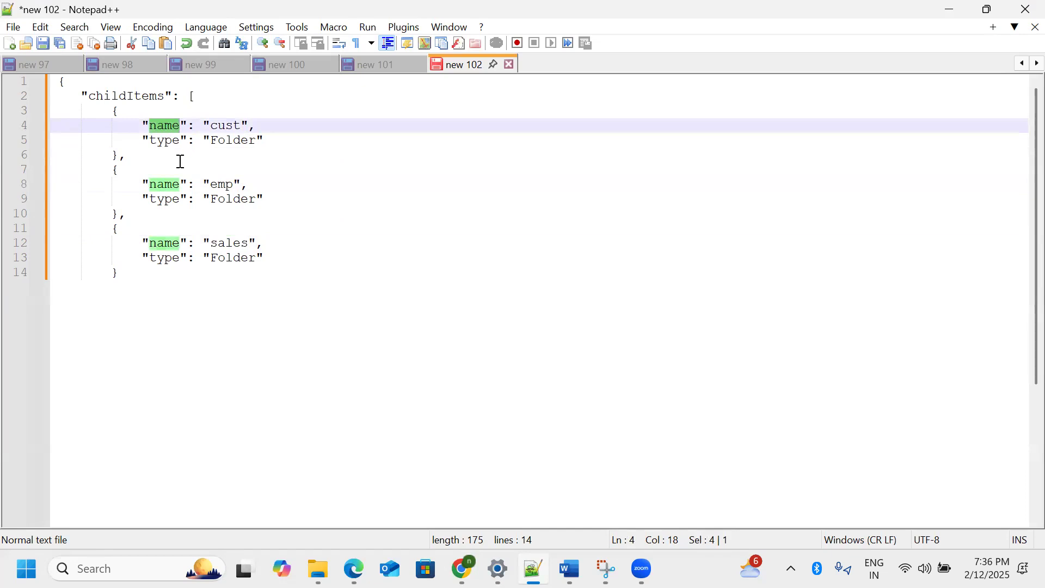
double_click(165, 184)
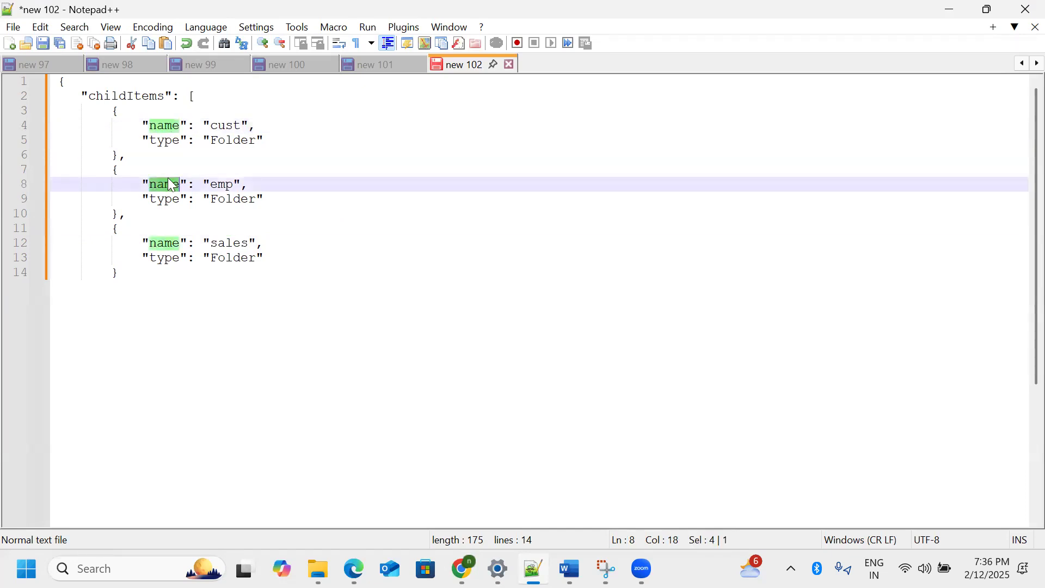
double_click(158, 243)
left_click_drag(144, 258, 272, 258)
left_click_drag(144, 203, 290, 203)
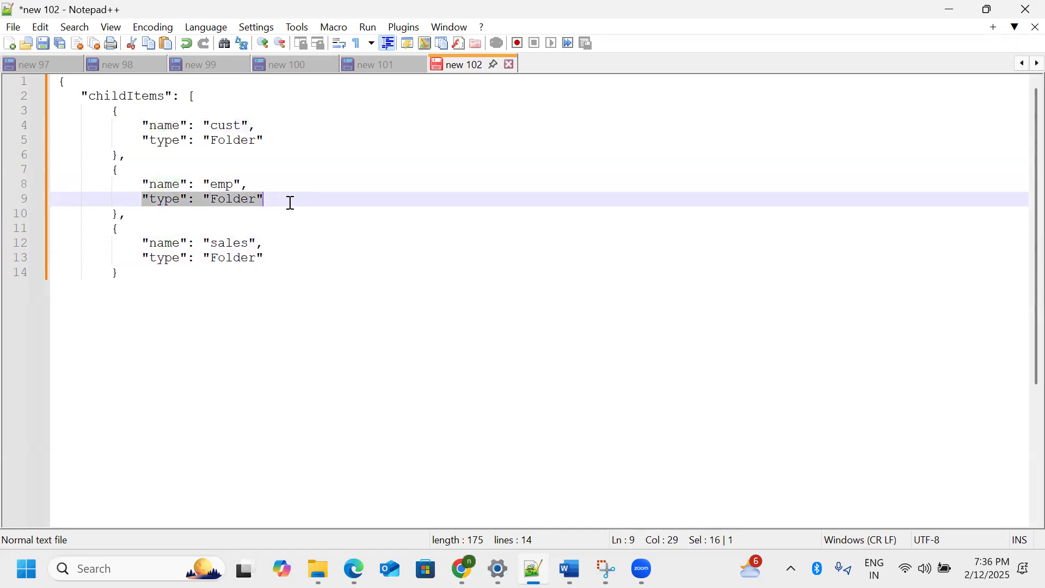
left_click_drag(141, 141, 276, 143)
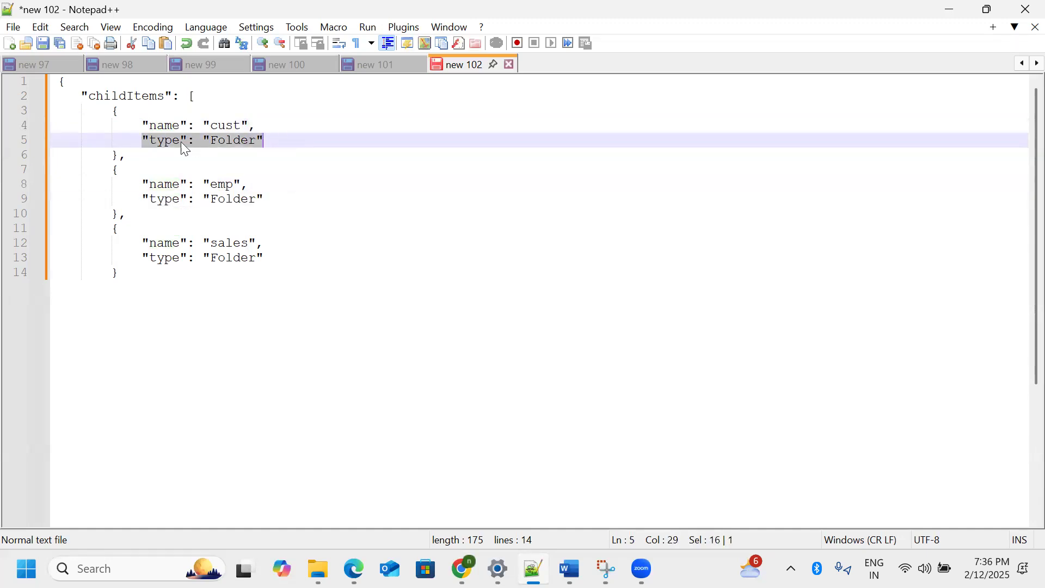
Compare the name key with its values cust, emp and sales across the childItems entries
left_click(221, 124)
double_click(221, 124)
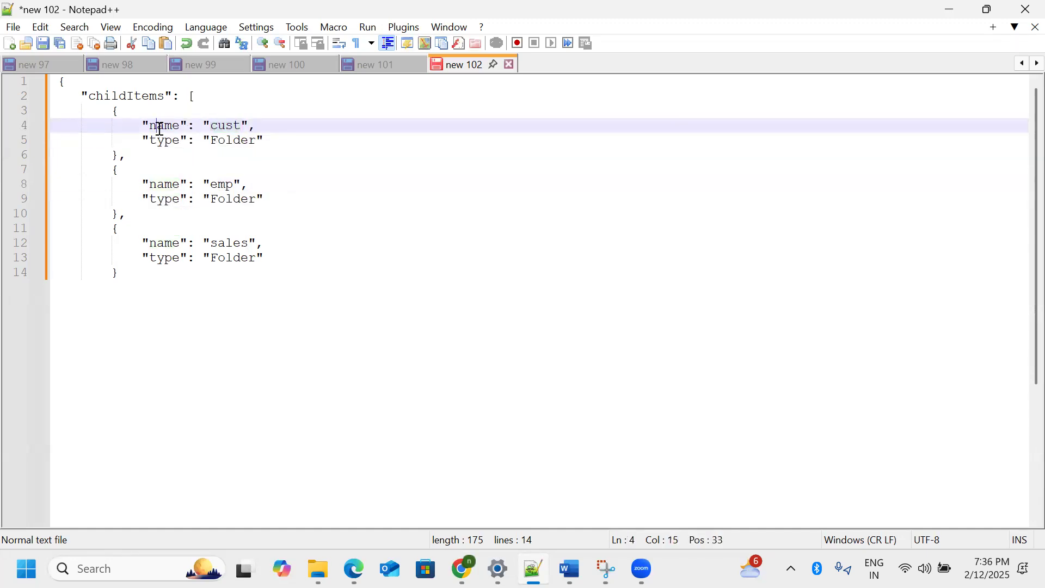
double_click(158, 126)
double_click(156, 185)
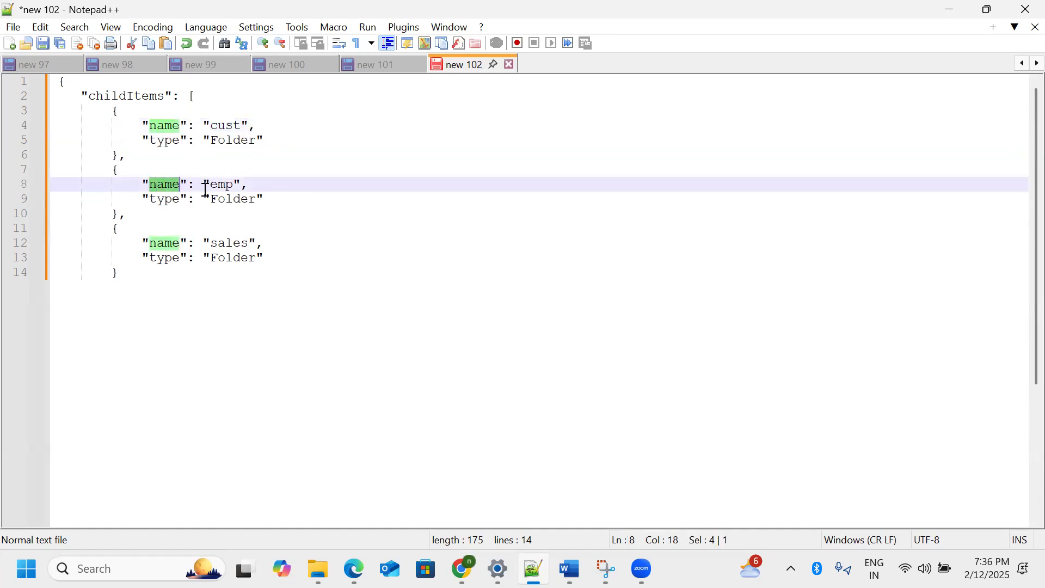
double_click(169, 126)
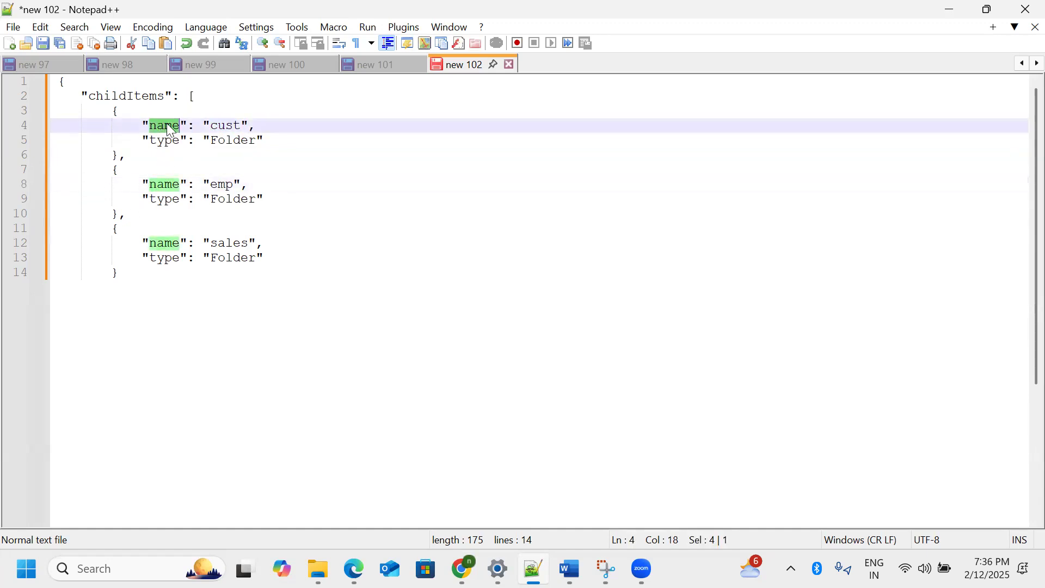
double_click(225, 125)
double_click(219, 184)
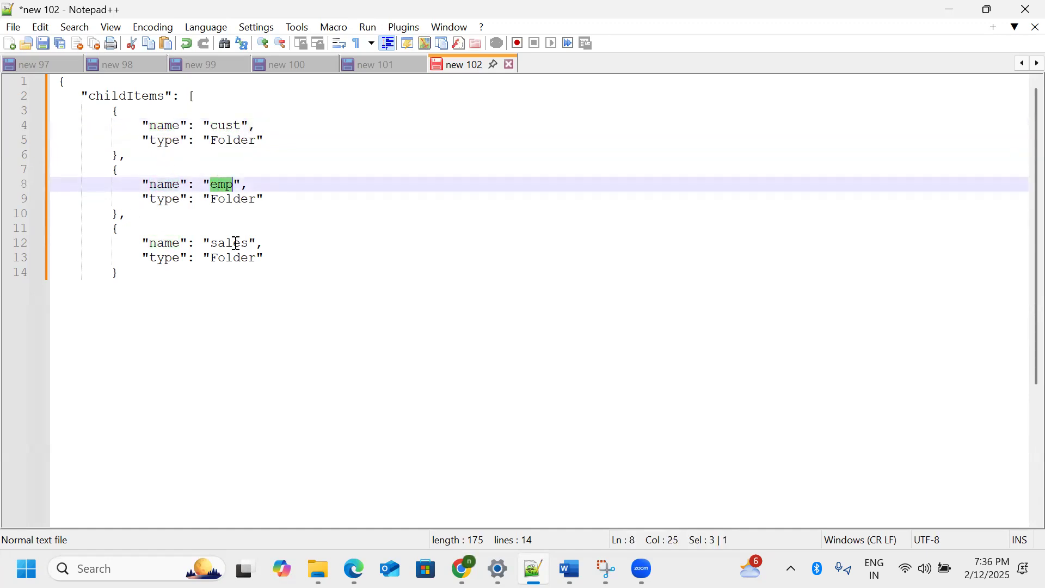
double_click(231, 243)
left_click(279, 243)
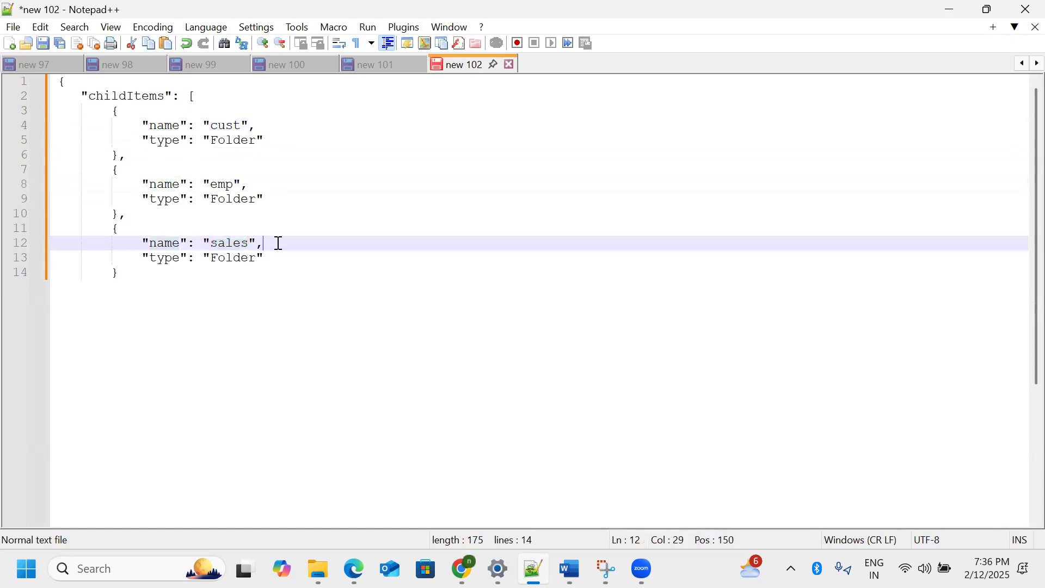
double_click(225, 127)
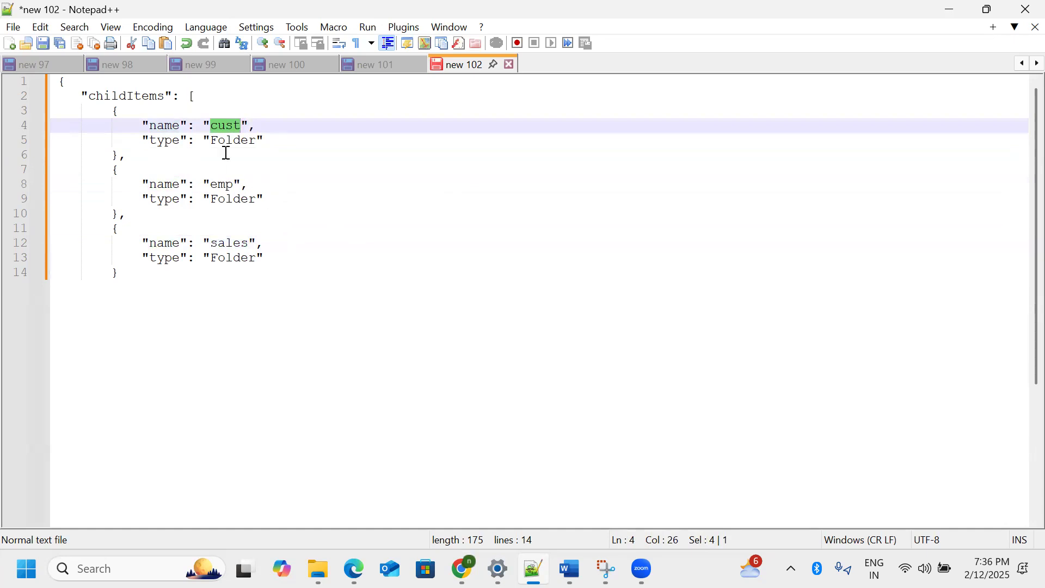
double_click(222, 184)
double_click(232, 243)
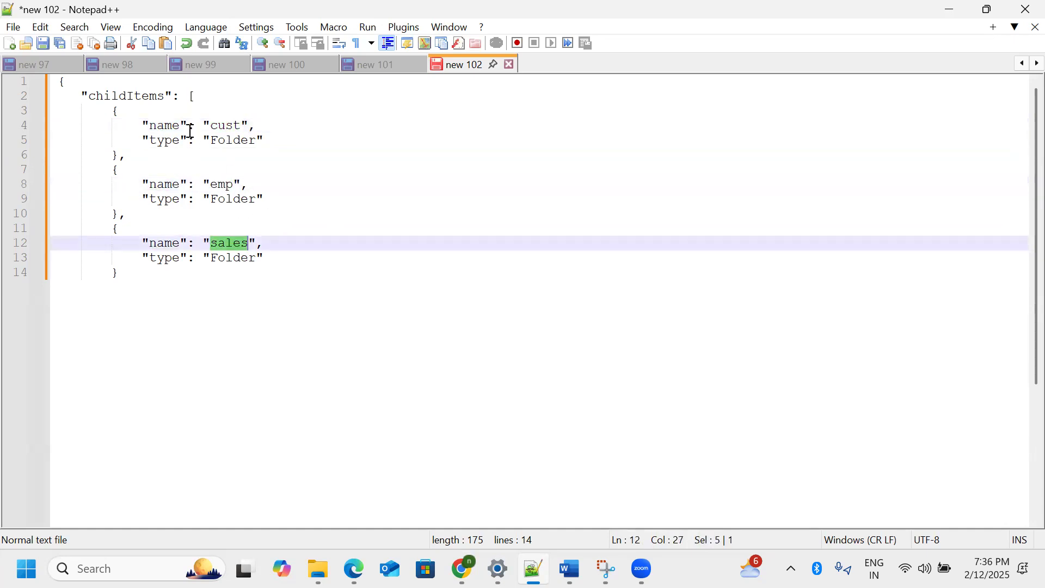
double_click(154, 126)
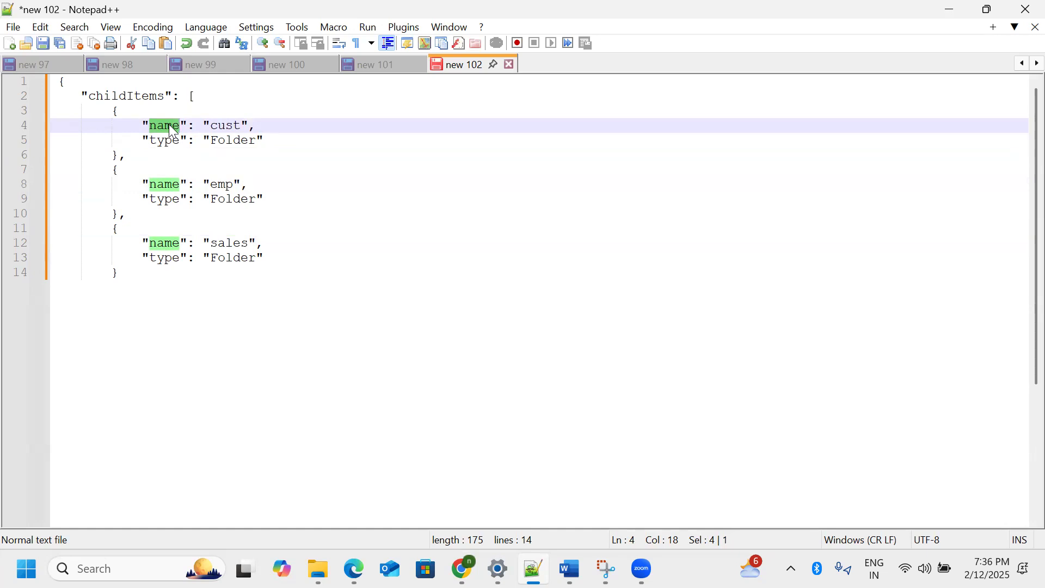
Return to Data Factory, recheck Child_Pipeline's parameter, and open the settings of Execute Pipeline1 inside Master_Pipeline's ForEach1
left_click(463, 569)
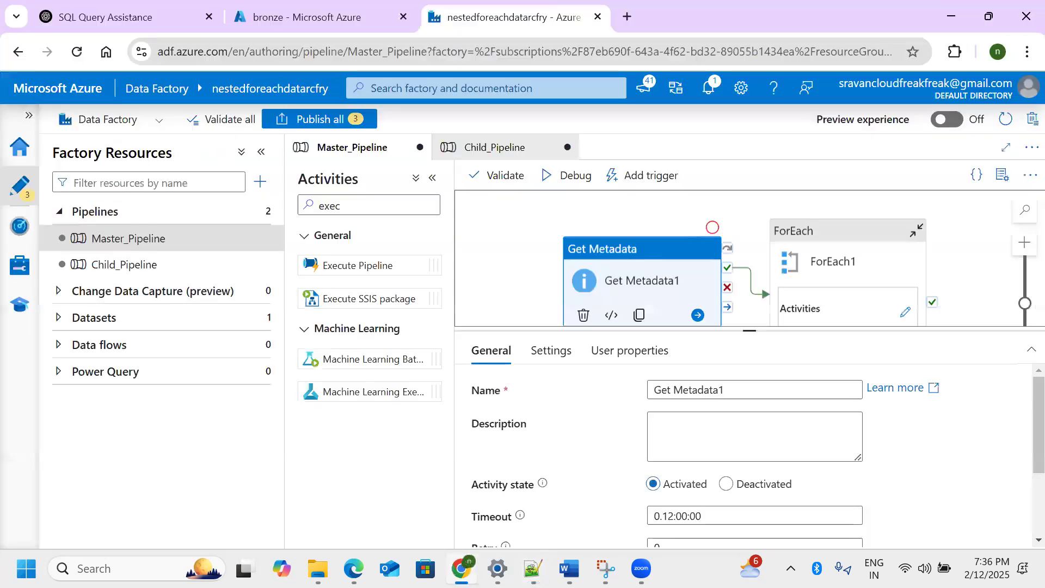
left_click(128, 271)
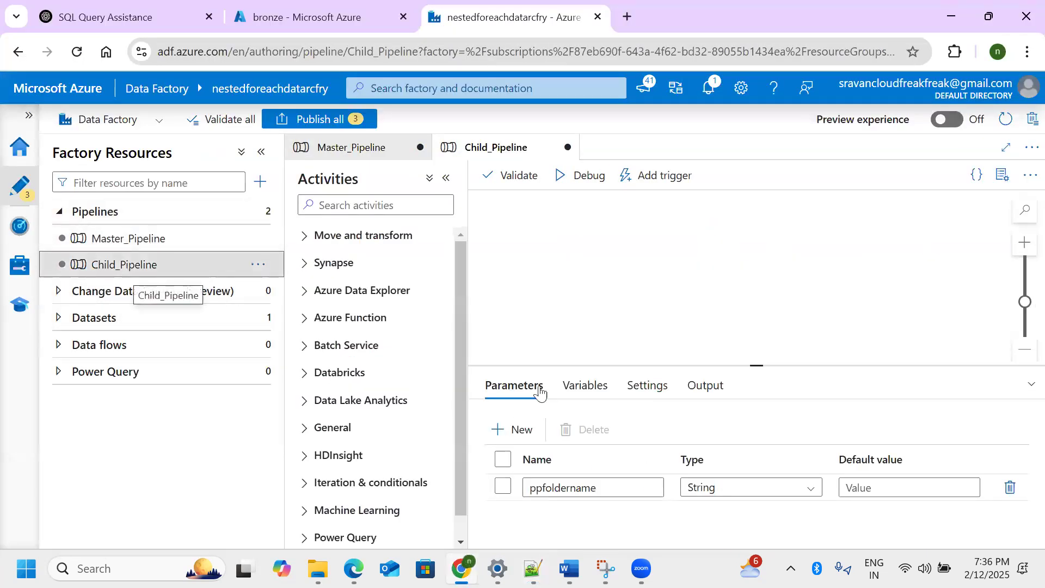
left_click(163, 238)
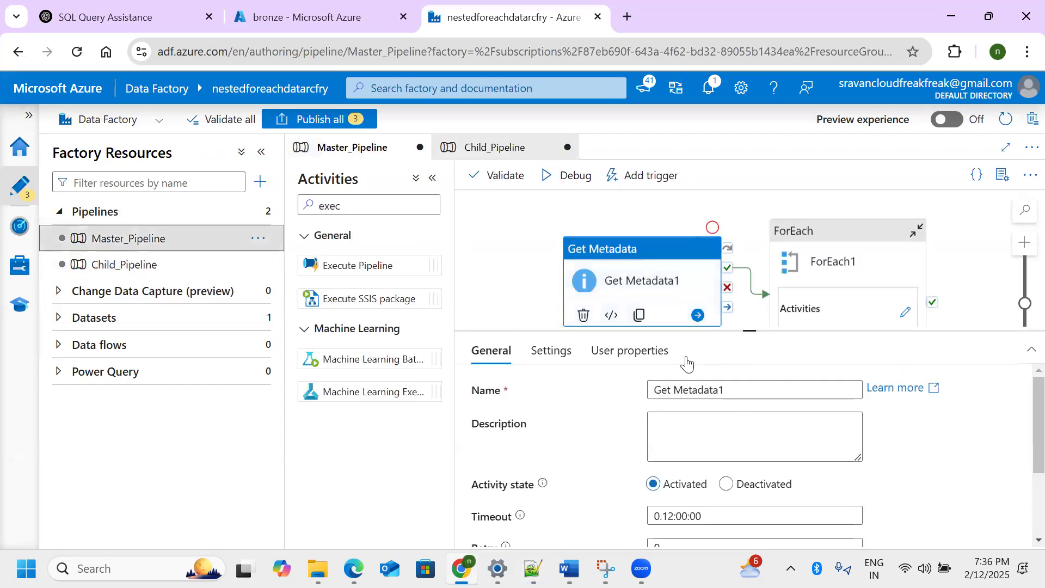
left_click(800, 308)
left_click(945, 443)
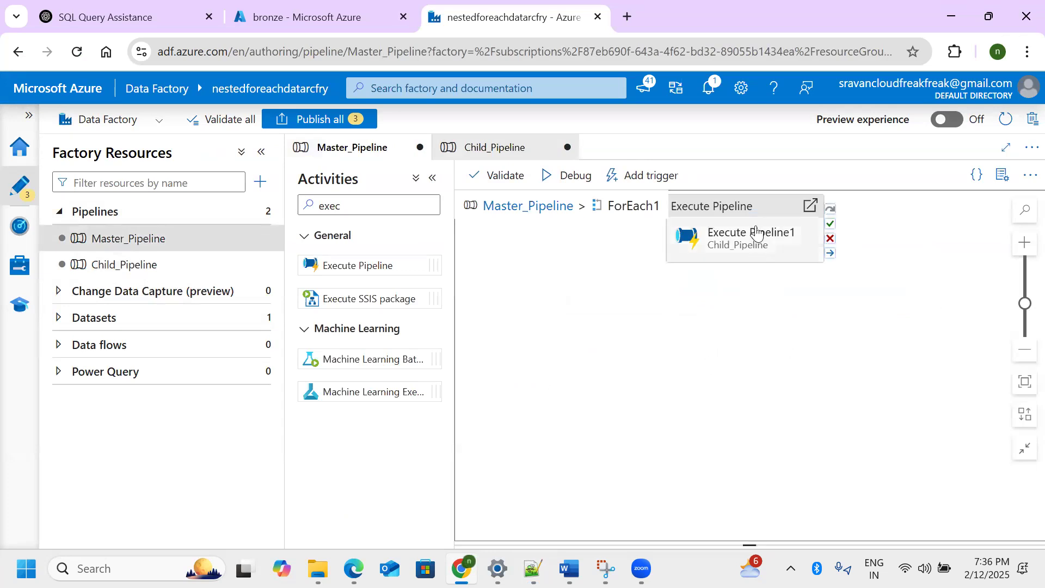
left_click(757, 232)
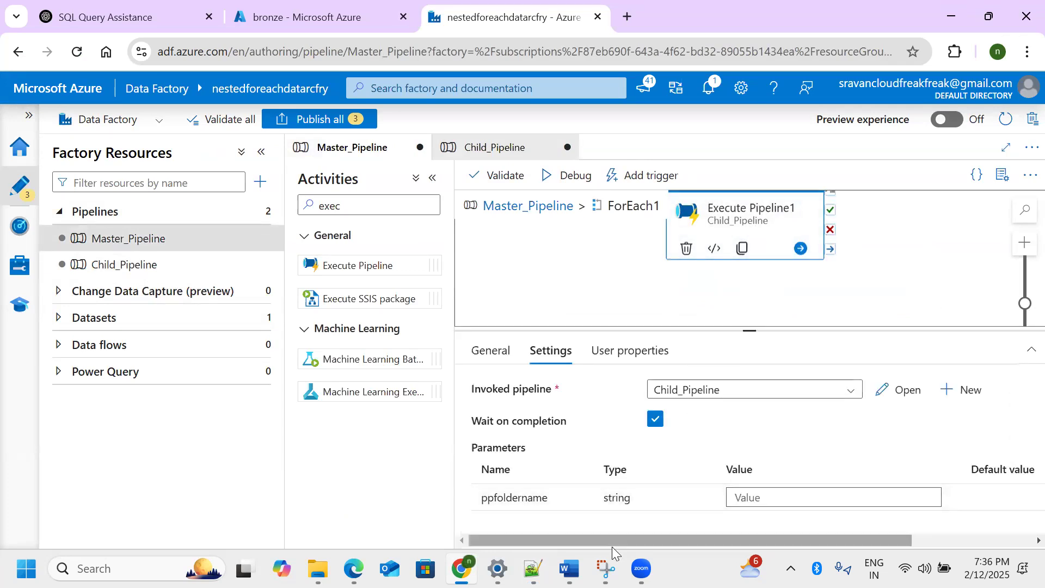
Recheck the childItems listing in Notepad++, then ForEach1 in Master_Pipeline and the settings of its inner Execute Pipeline1
left_click(533, 569)
key("Left")
key("Left")
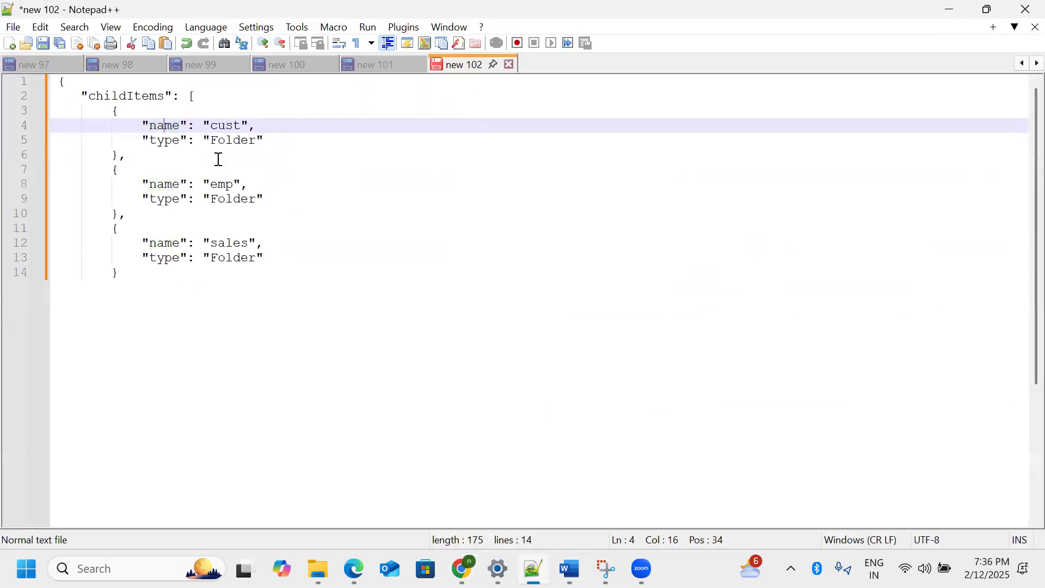
key("alt+Tab")
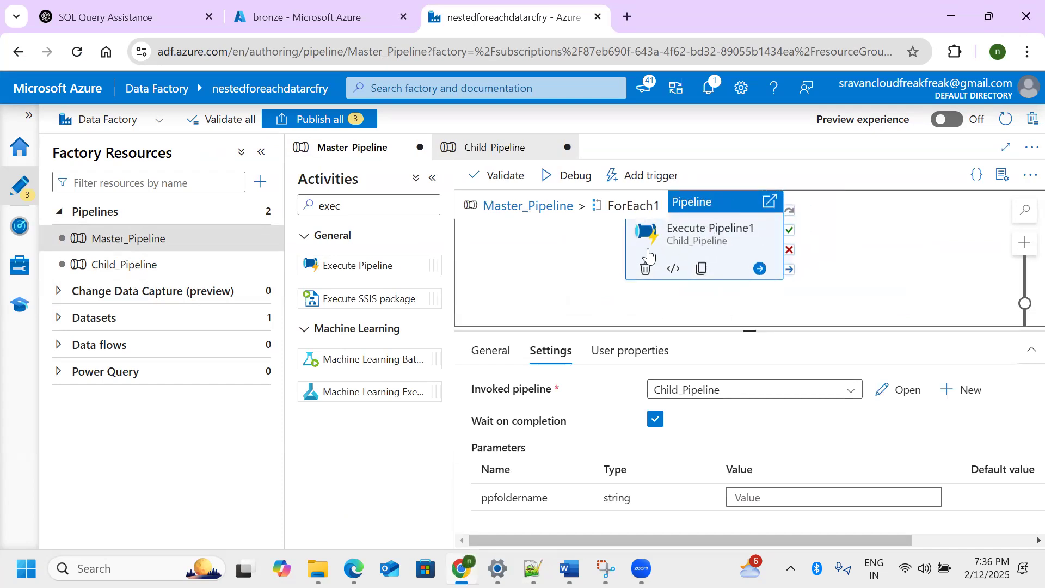
left_click(545, 206)
left_click(833, 259)
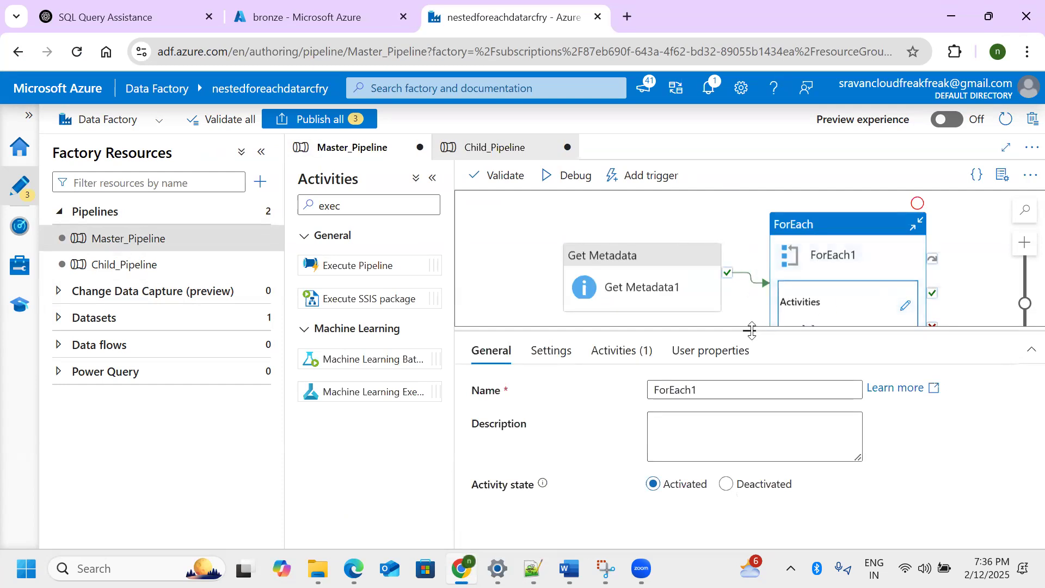
left_click_drag(752, 330, 750, 402)
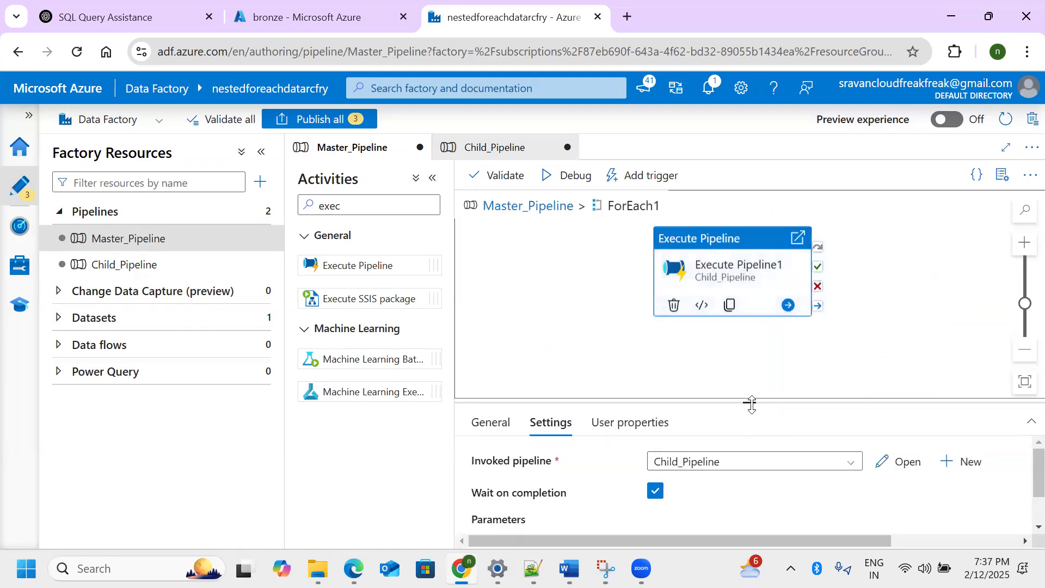
left_click_drag(750, 404, 732, 271)
left_click(758, 440)
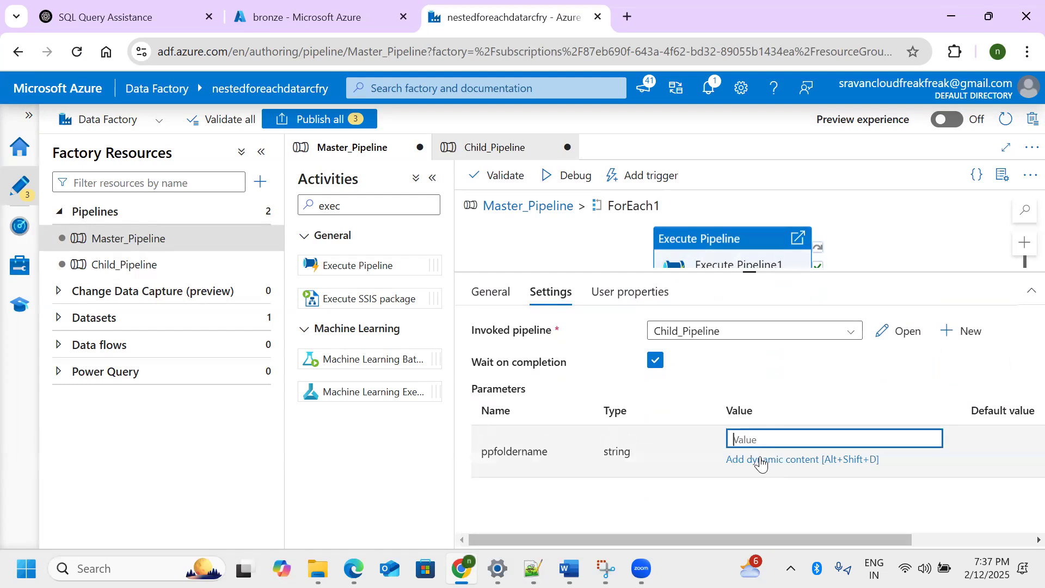
left_click(758, 460)
left_click(621, 444)
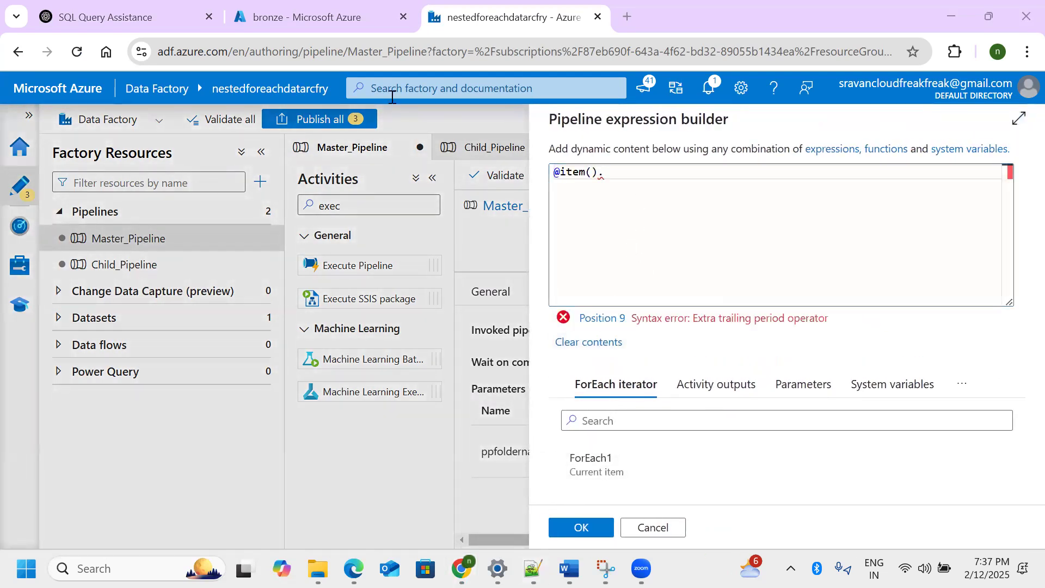
left_click(533, 569)
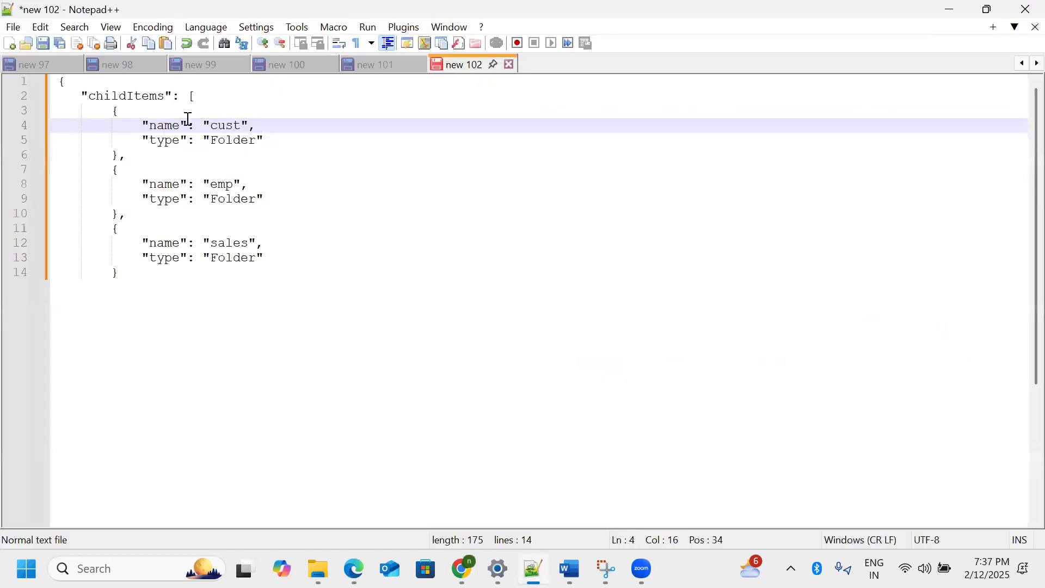
double_click(158, 127)
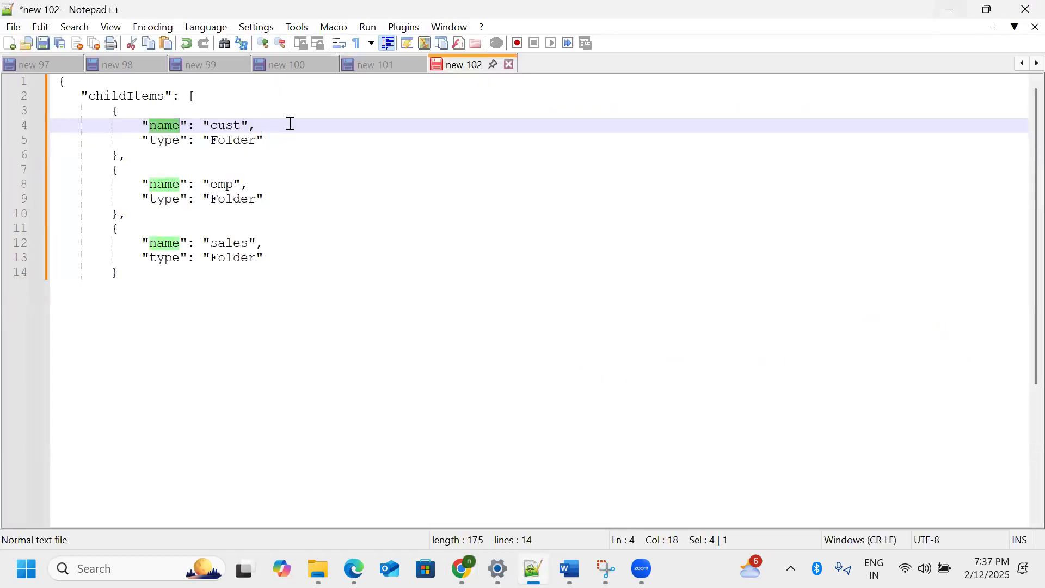
left_click(463, 569)
left_click(628, 253)
type("name")
left_click(586, 526)
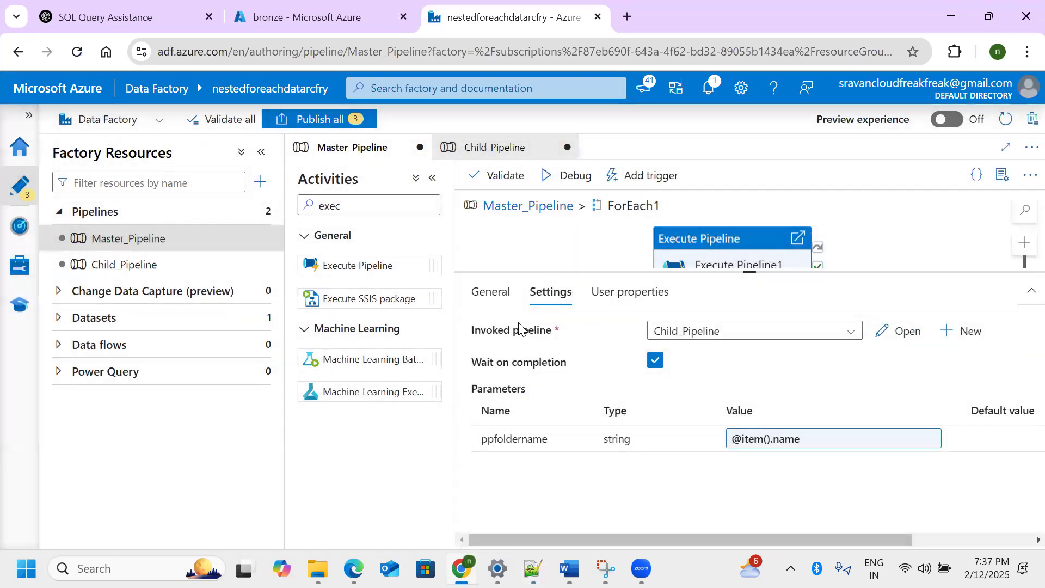
Compare the ppfoldername parameter of Child_Pipeline with the parameter value passed by Execute Pipeline1 in Master_Pipeline
left_click(136, 264)
left_click(1002, 175)
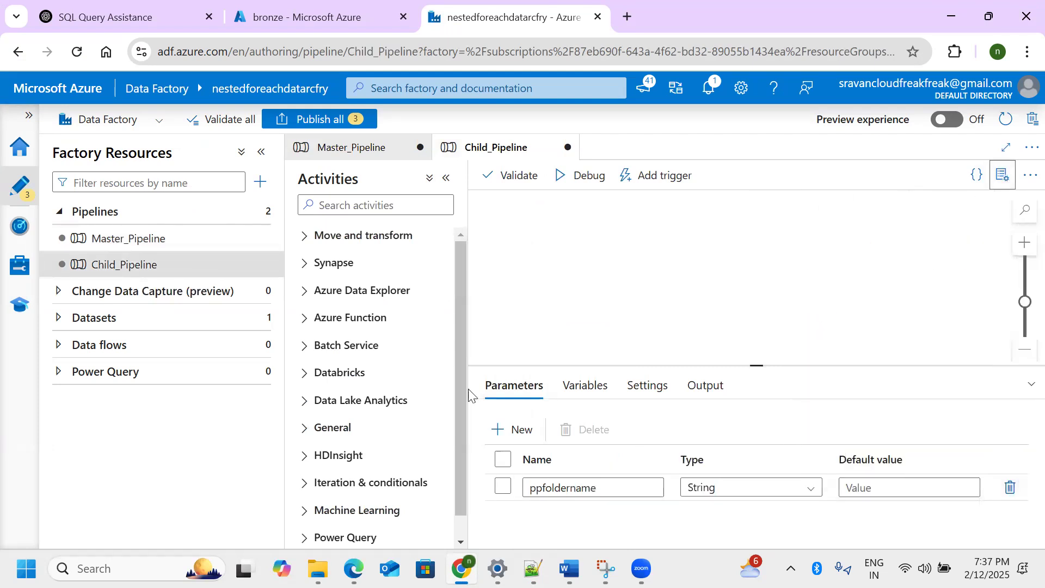
left_click_drag(595, 386, 604, 402)
left_click(152, 245)
left_click_drag(748, 272, 749, 338)
left_click_drag(720, 252, 711, 242)
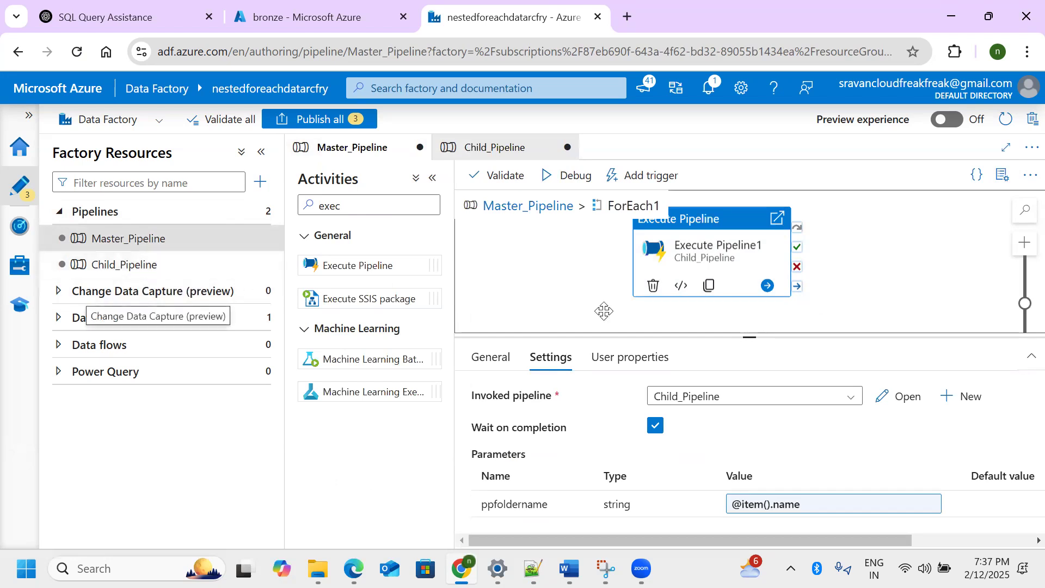
left_click_drag(715, 337, 713, 281)
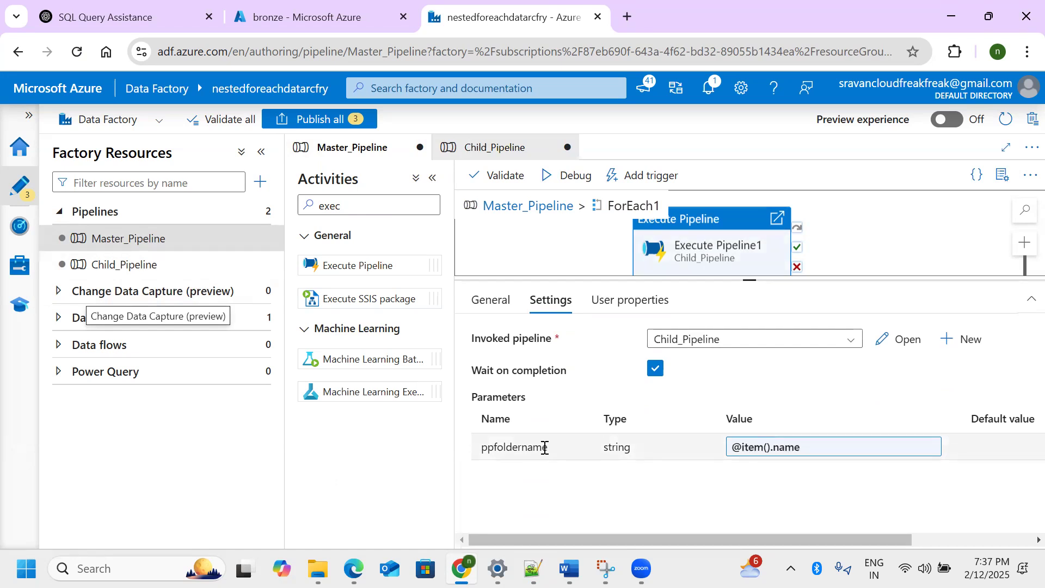
Switch to Notepad++ and examine the cust and emp values and the name key of each childItems entry
left_click(533, 568)
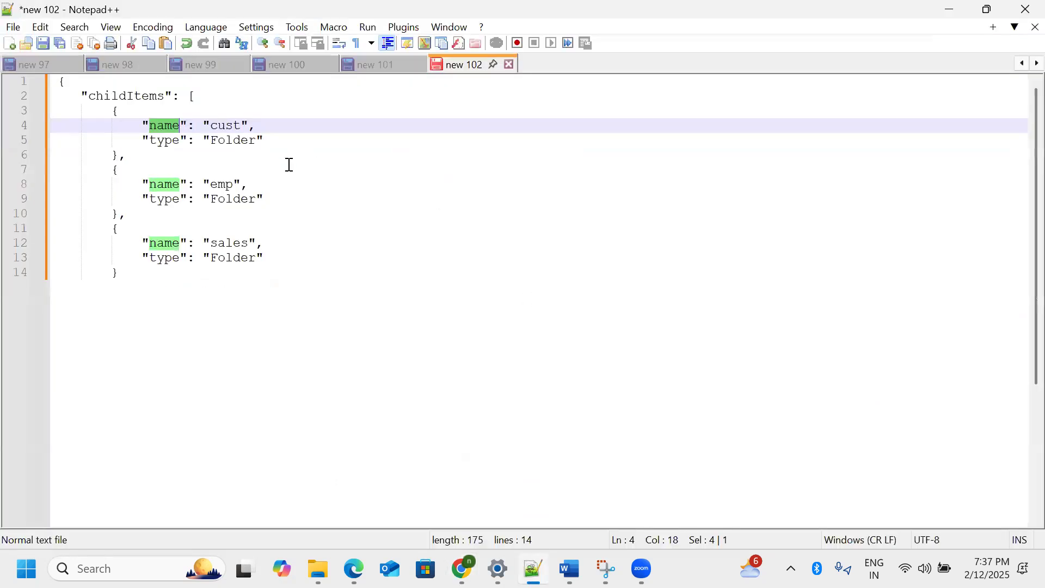
left_click(227, 127)
double_click(228, 127)
double_click(227, 184)
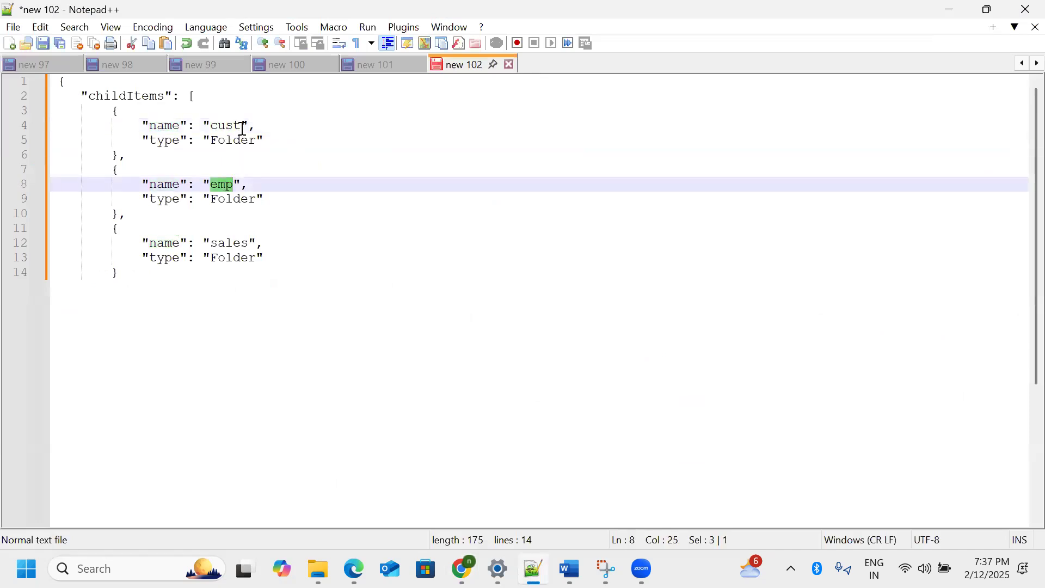
double_click(166, 127)
double_click(166, 184)
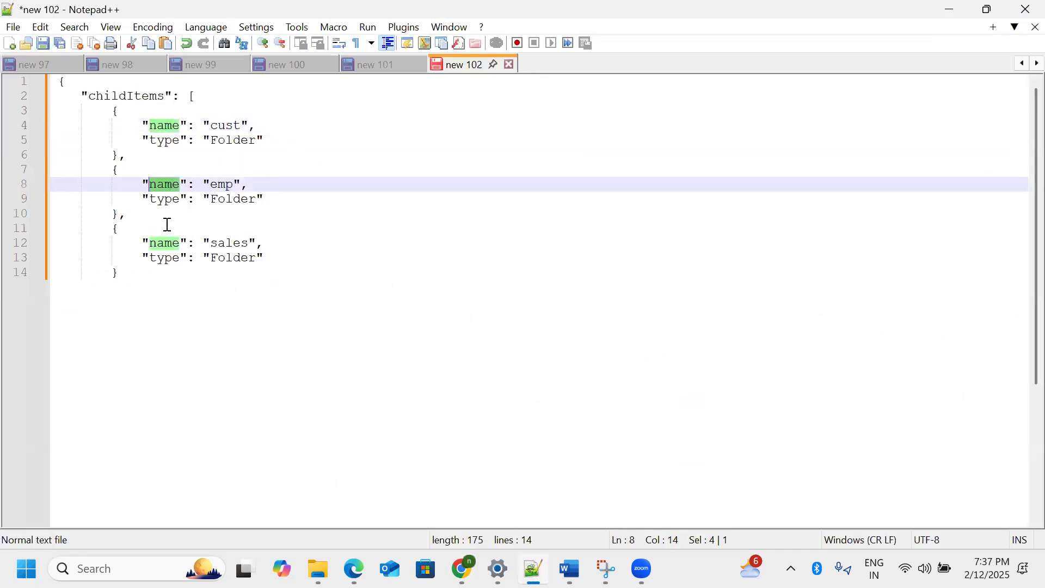
double_click(164, 243)
Return to Data Factory and open Child_Pipeline for editing
key("alt+Tab")
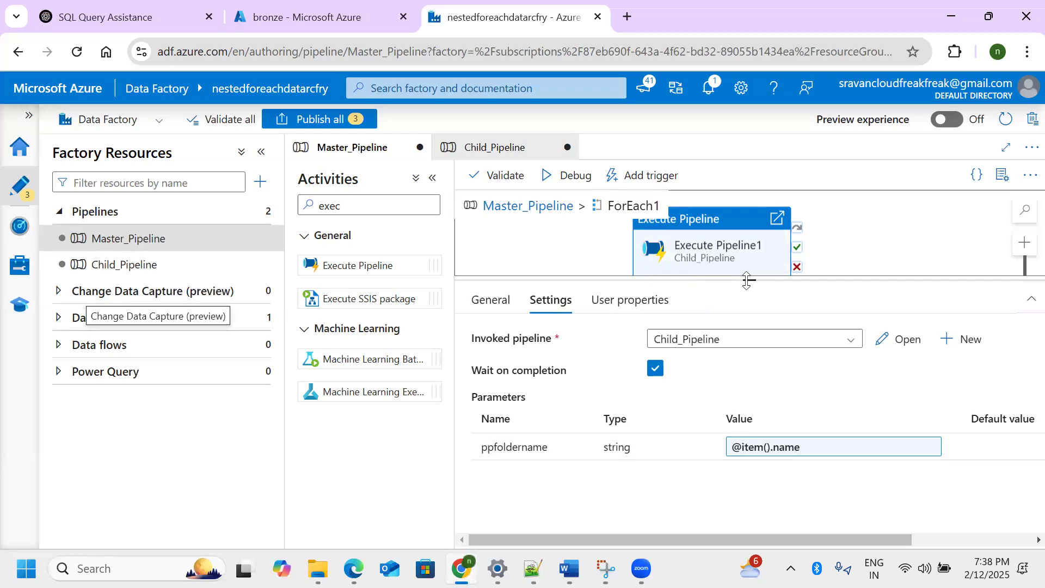
left_click_drag(747, 281, 749, 343)
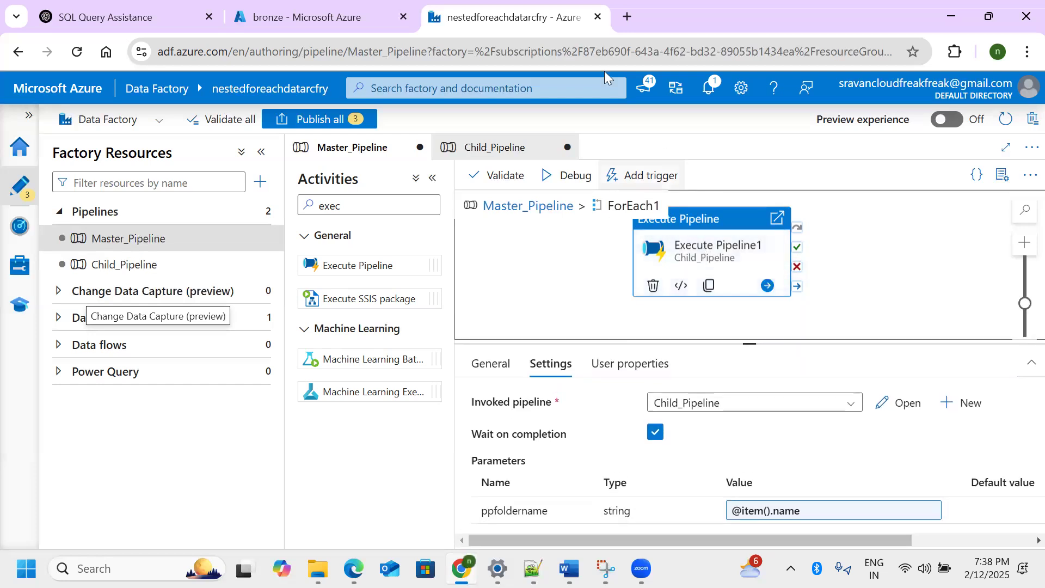
left_click(140, 273)
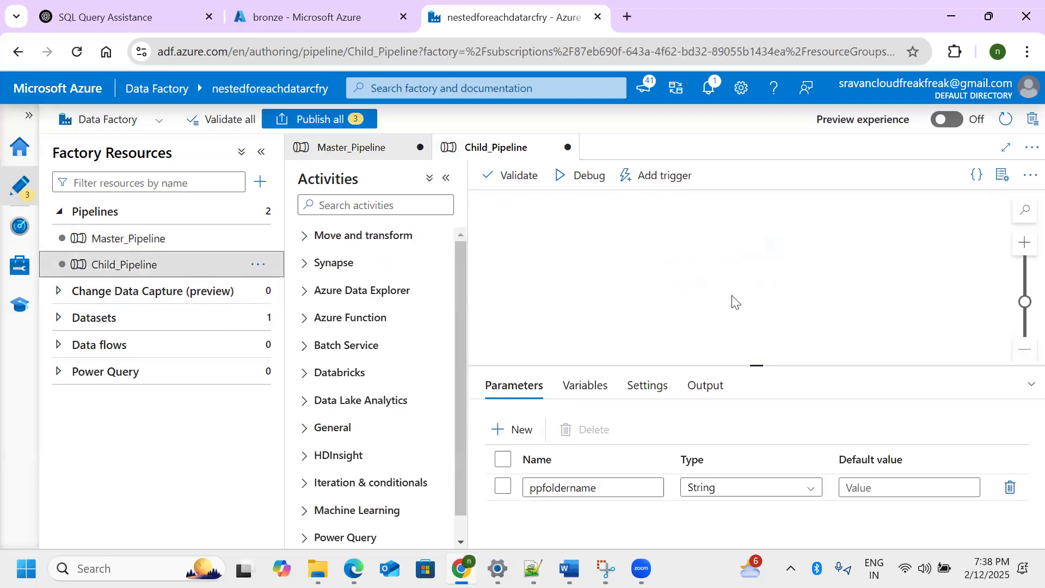
Review the nested pipeline diagram in Word, Child_Pipeline's ppfoldername parameter and the Execute Pipeline settings in Master_Pipeline
key("alt+Tab")
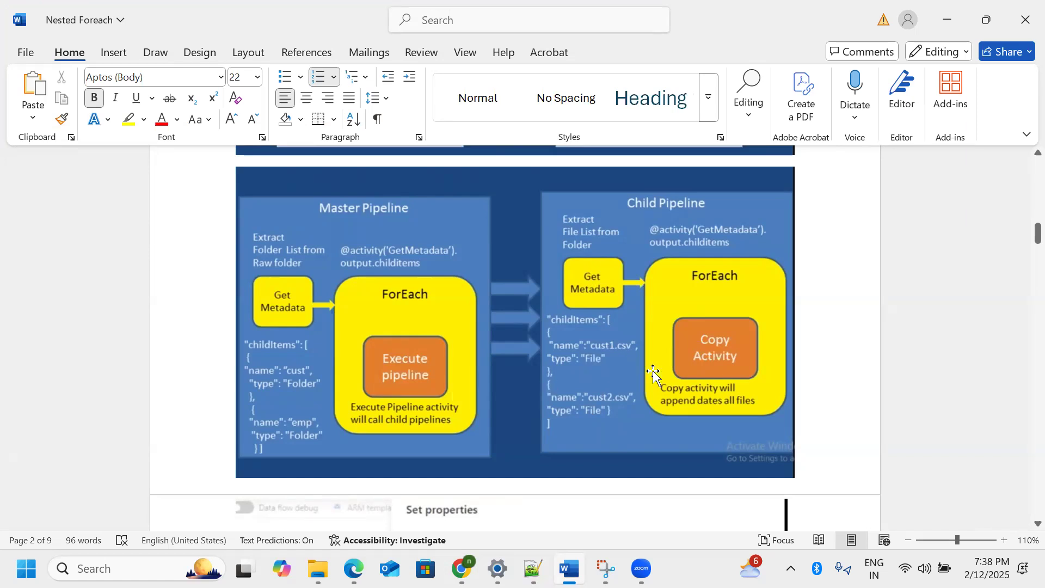
key("alt+Tab")
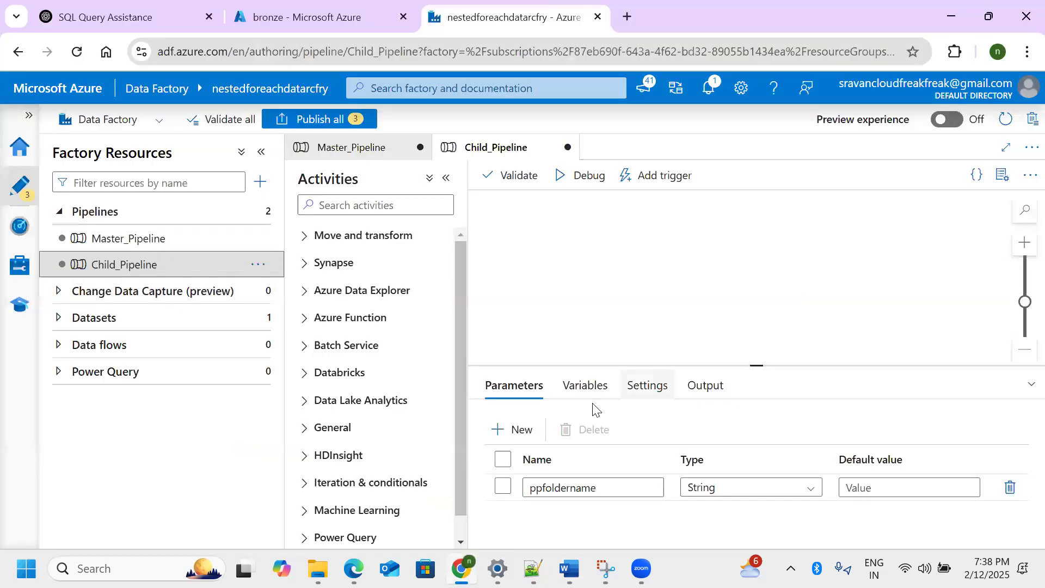
double_click(606, 488)
left_click(168, 240)
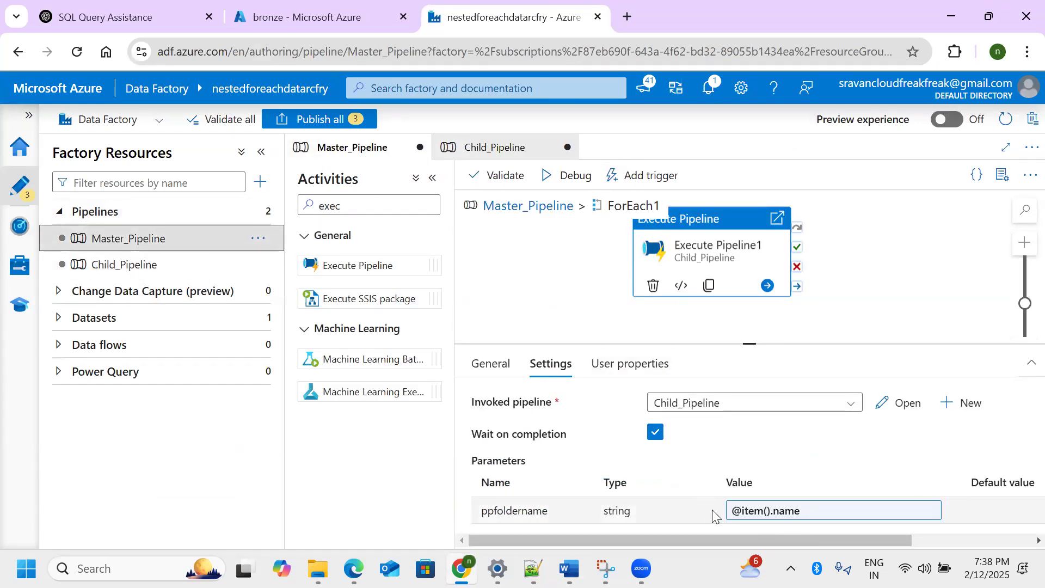
Examine the folder names in the childItems JSON in Notepad++, and return to Data Factory in the browser
left_click(533, 569)
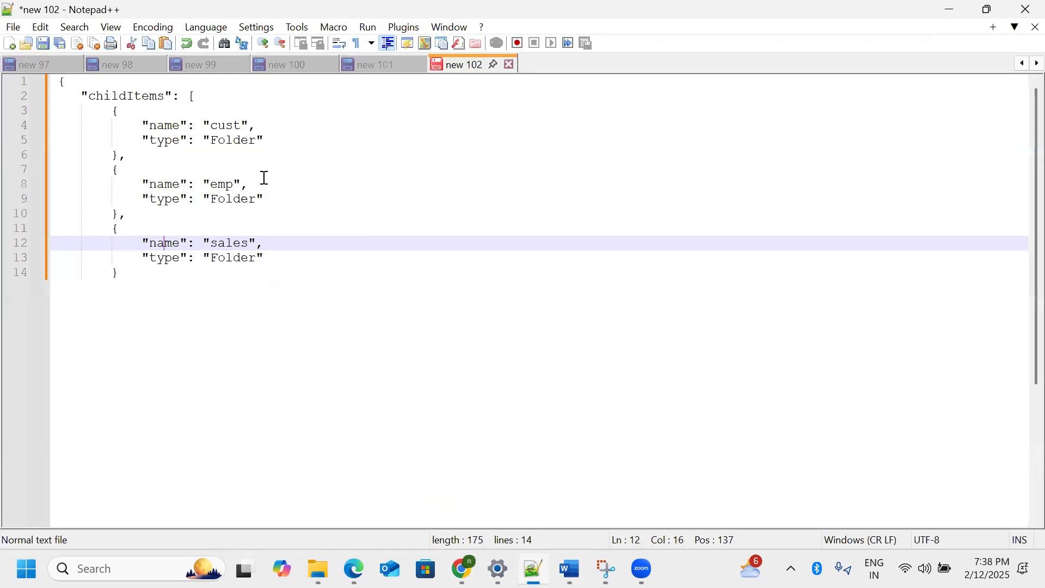
double_click(226, 125)
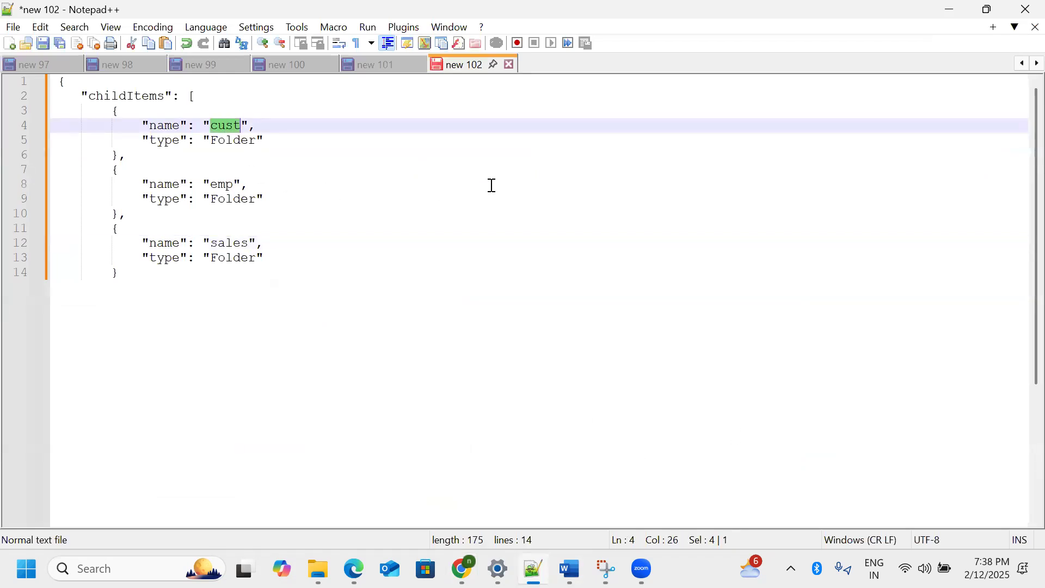
double_click(225, 185)
double_click(229, 244)
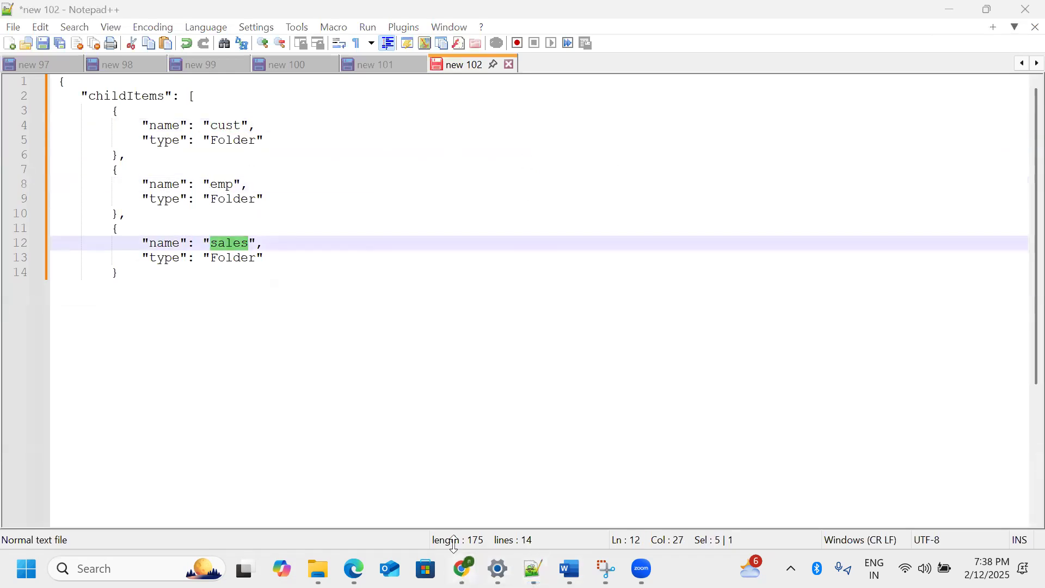
left_click(463, 569)
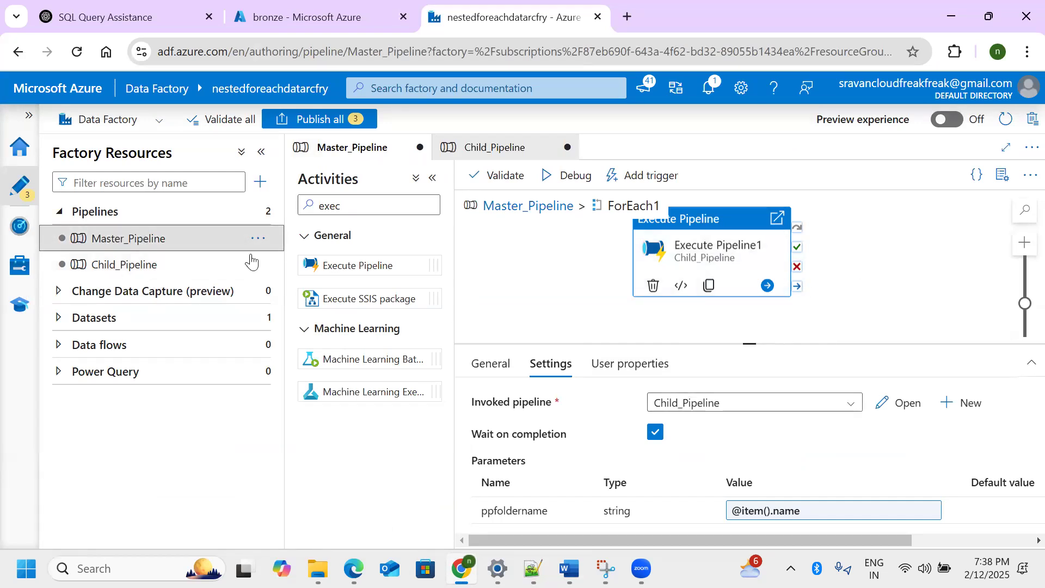
Find the Get Metadata activity and add it to the Child_Pipeline canvas
left_click(151, 270)
left_click(401, 207)
type("get")
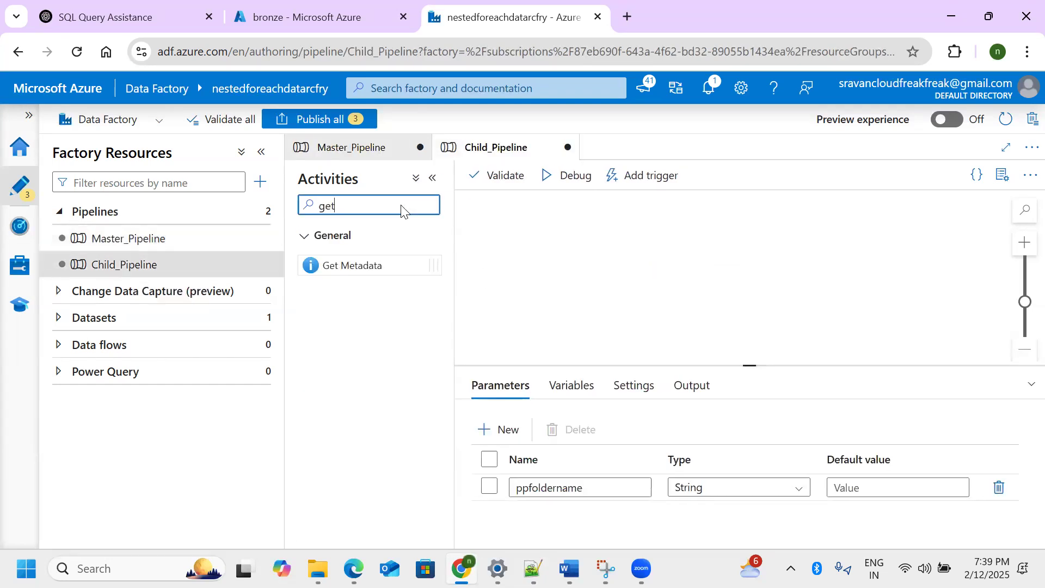
left_click_drag(378, 261, 609, 239)
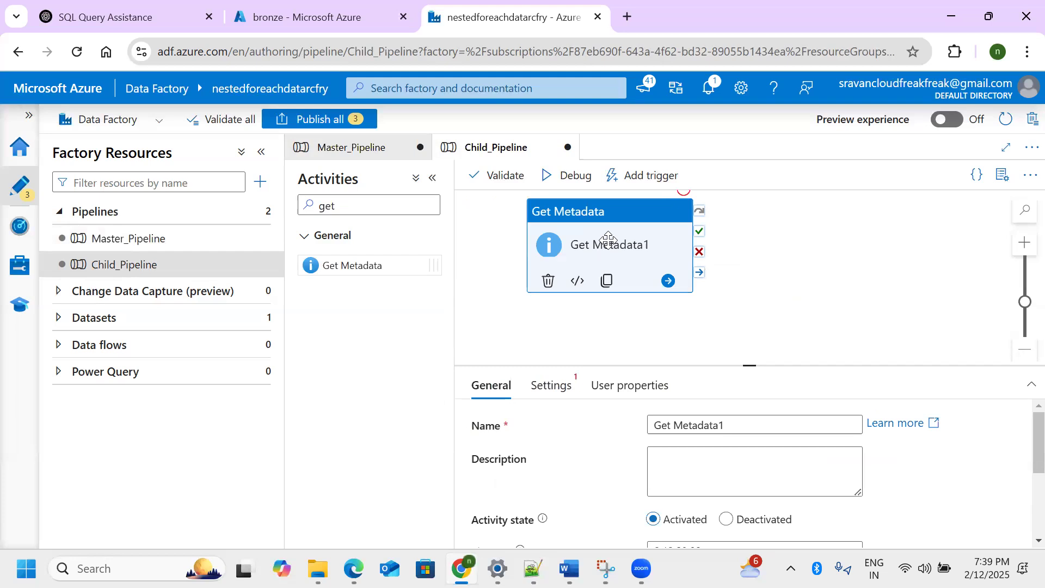
Start a new dataset for the Get Metadata activity with Azure Data Lake Storage Gen2 as the data store
left_click(554, 385)
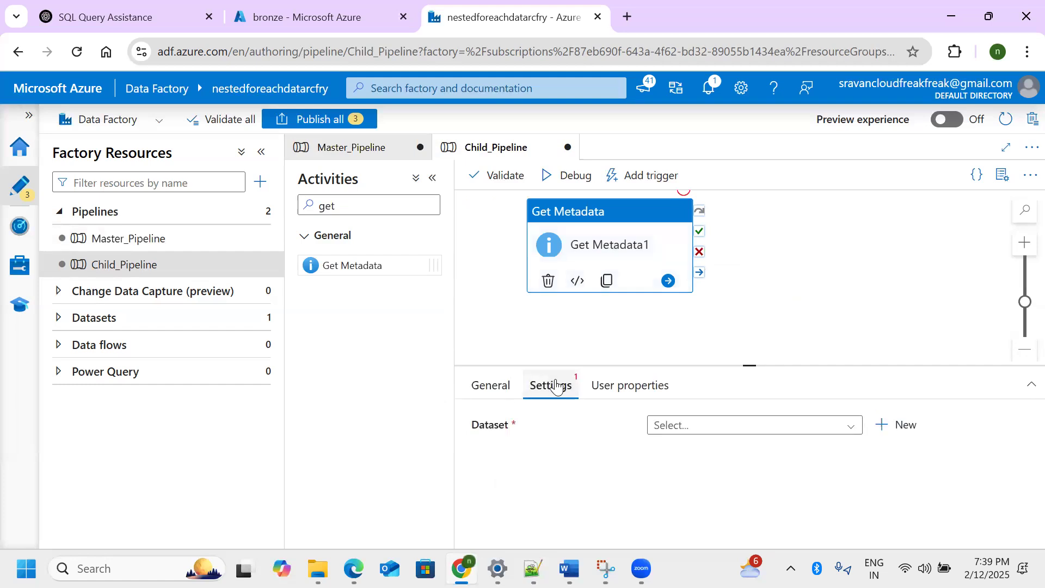
left_click(904, 425)
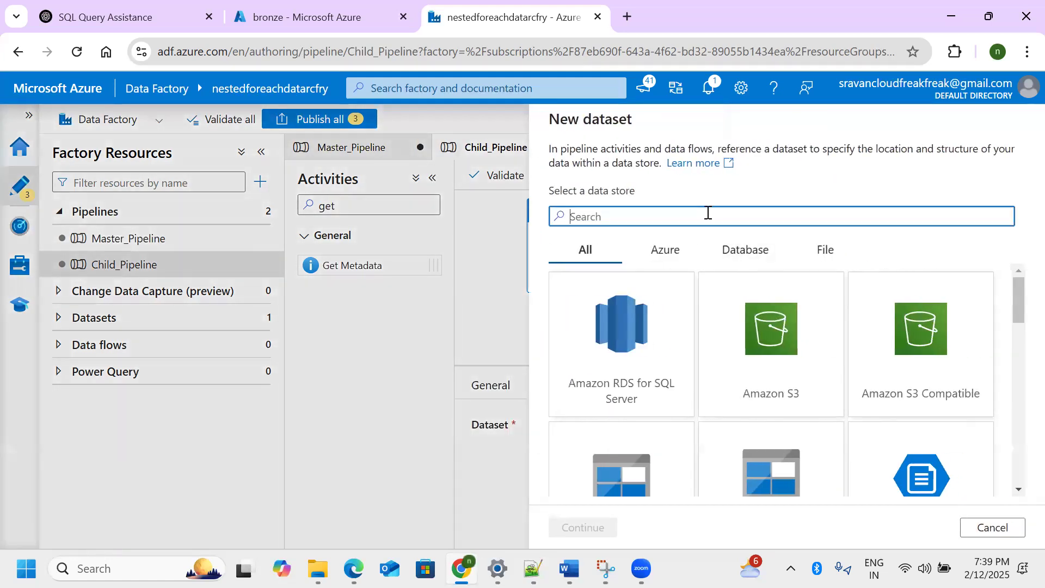
type("gen2")
left_click(659, 346)
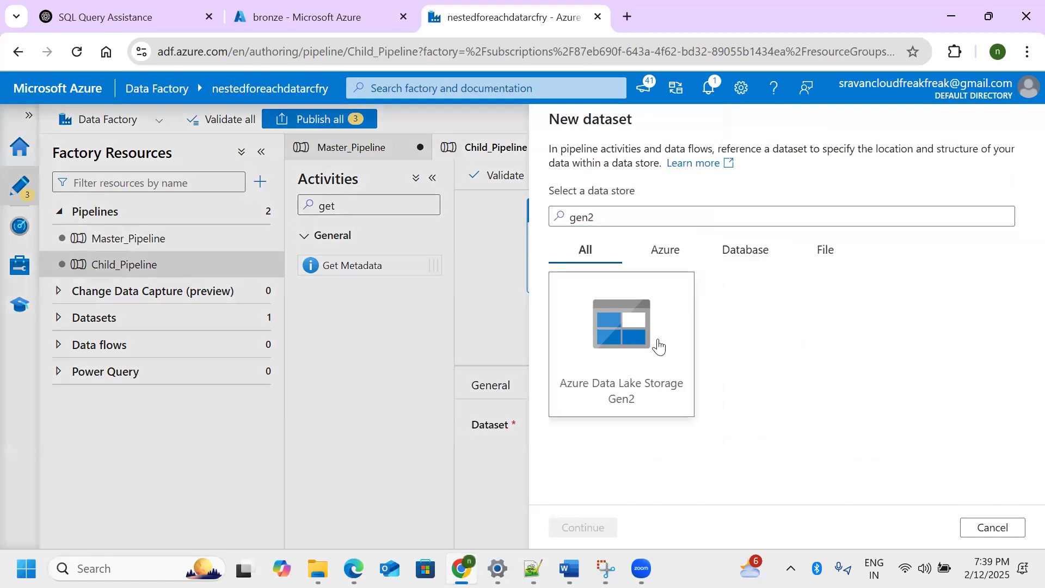
Deselect the folders in the Azure portal's bronze container, view the files in cust, and return to the new dataset
left_click(317, 27)
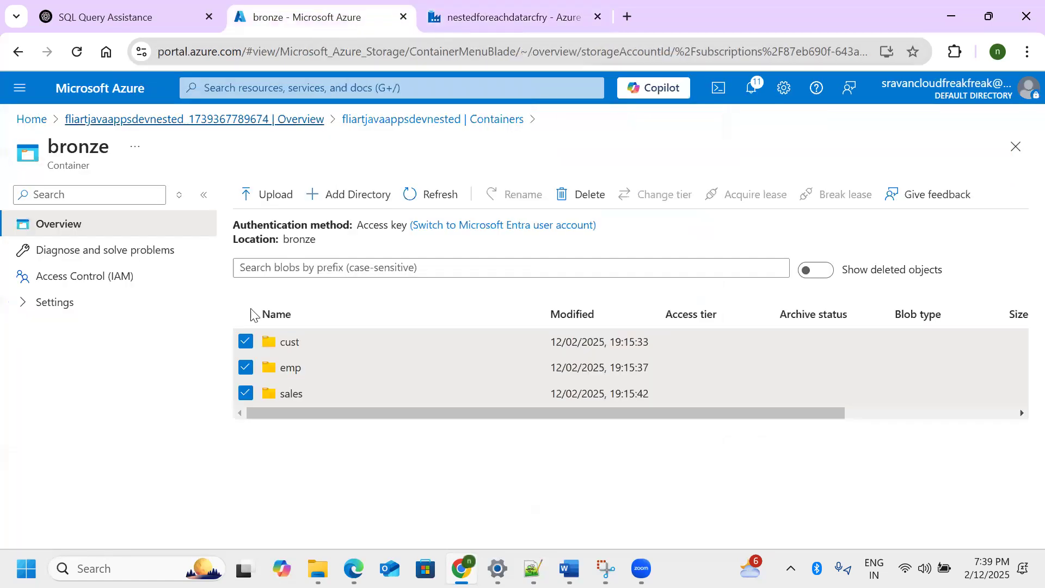
left_click(246, 342)
left_click(246, 367)
left_click(246, 393)
left_click(313, 343)
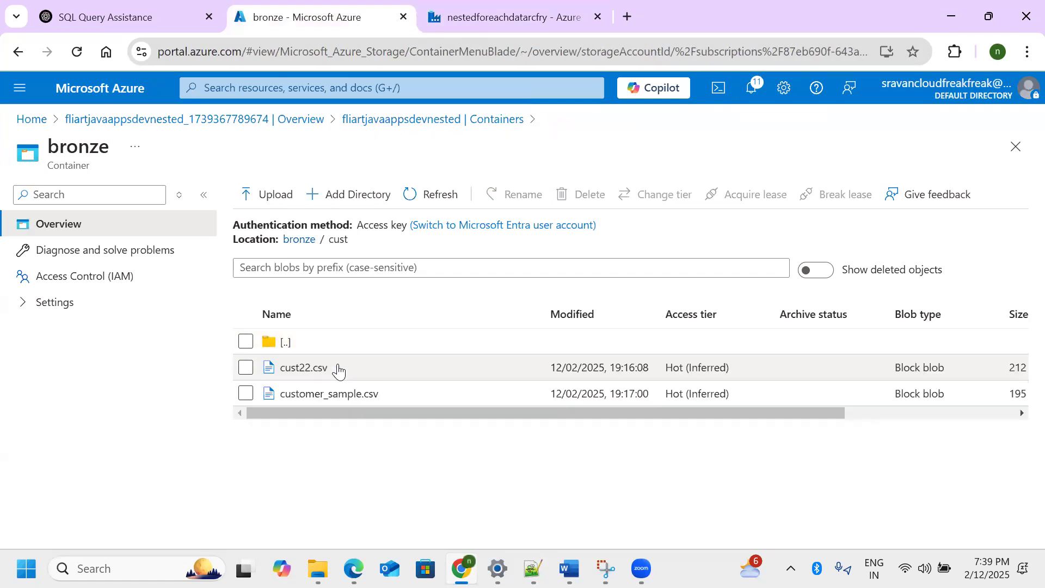
left_click(476, 19)
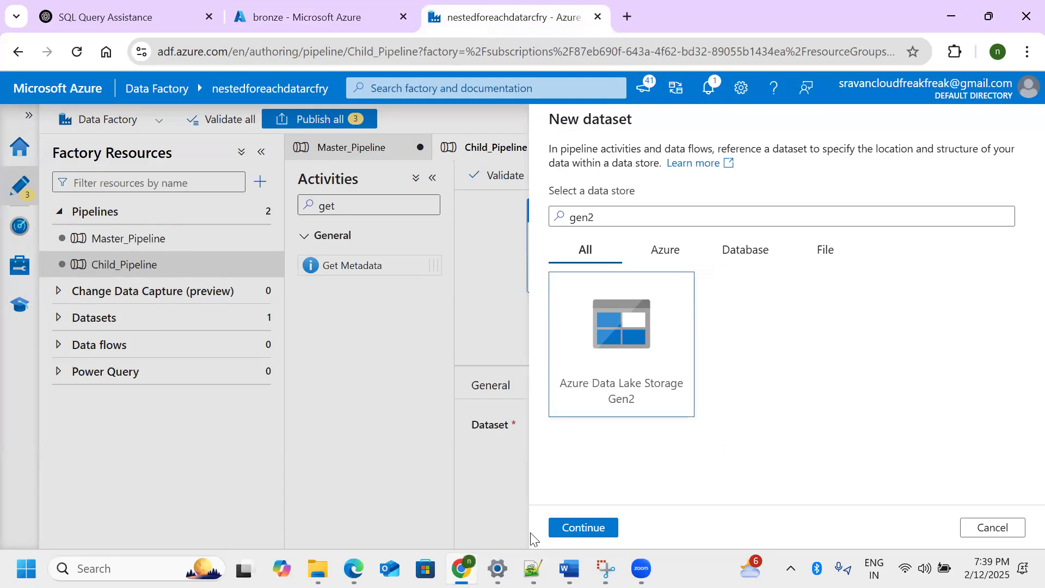
Confirm the data store and choose DelimitedText as the dataset's format
left_click(566, 529)
left_click(889, 265)
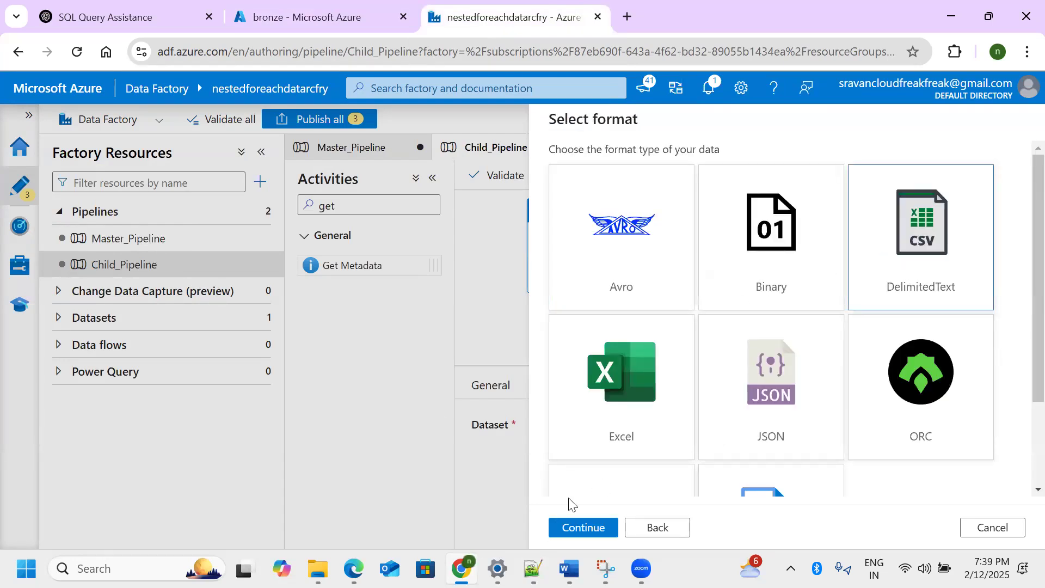
left_click(568, 527)
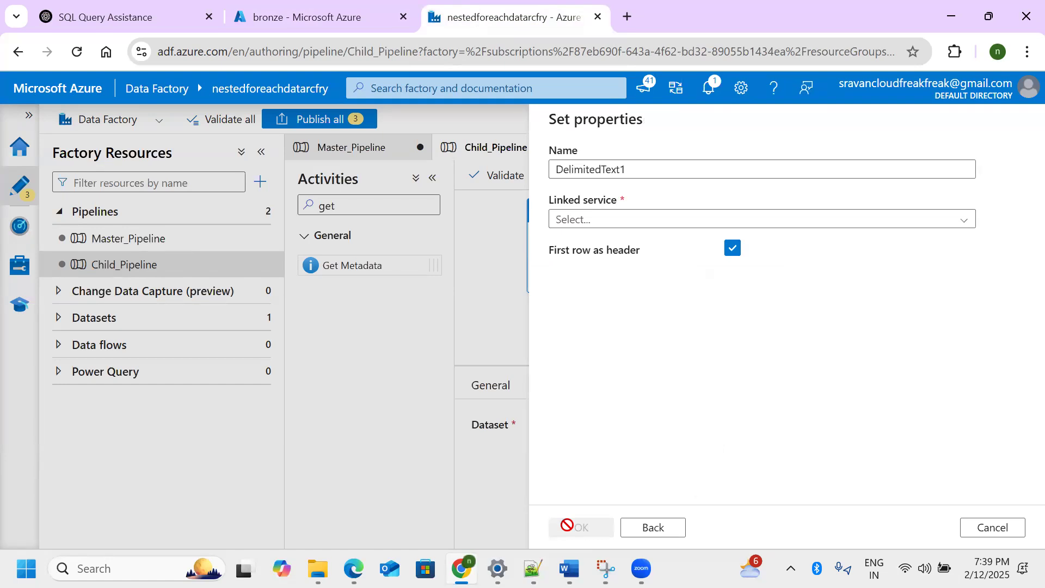
Name the dataset DS_Getmetdataactivity_childppeline and assign the LS_Azureadlsgen2 linked service to it
left_click_drag(639, 171, 508, 174)
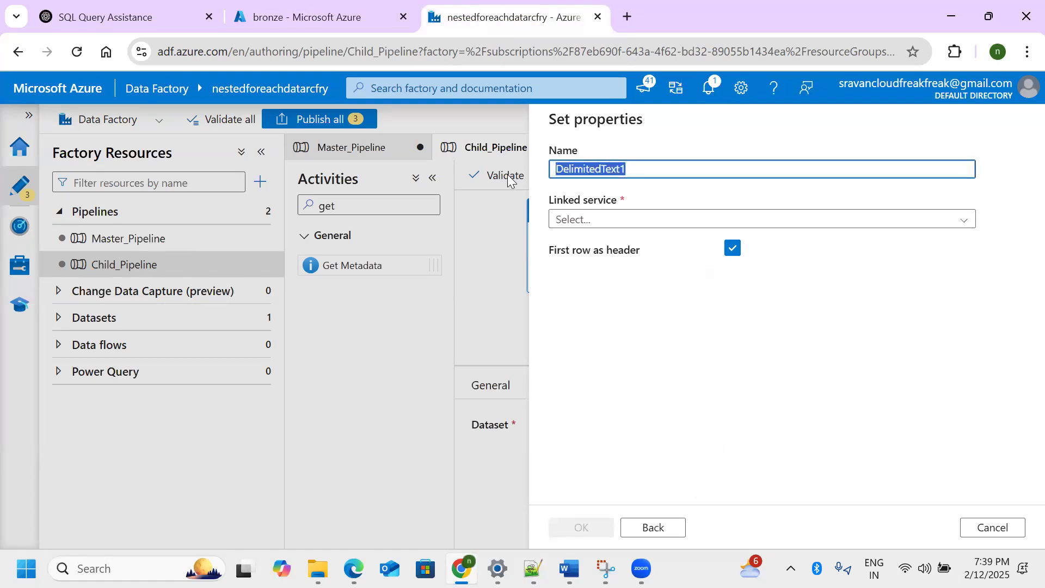
type("DS")
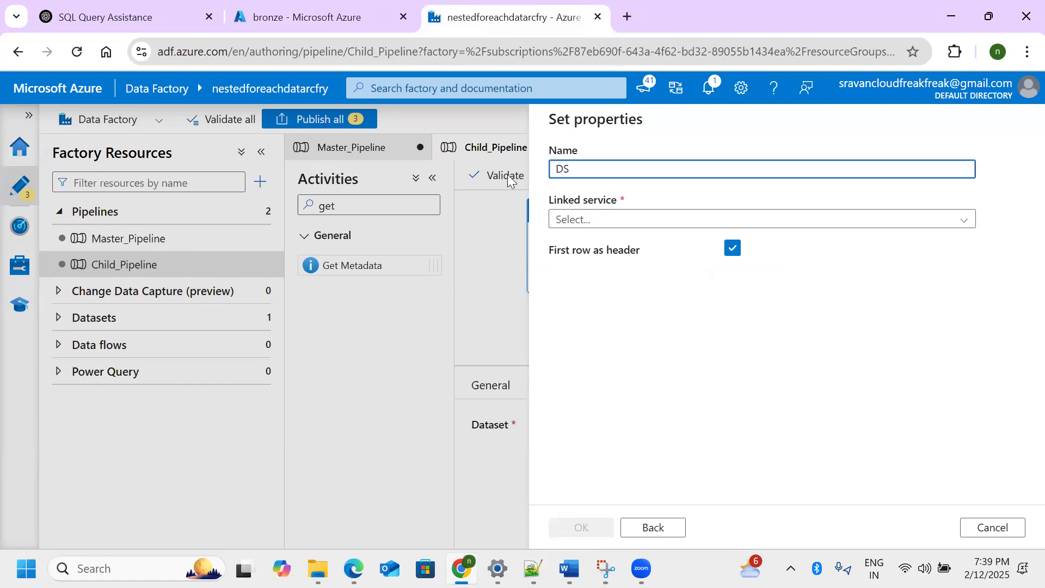
type("_Getmet")
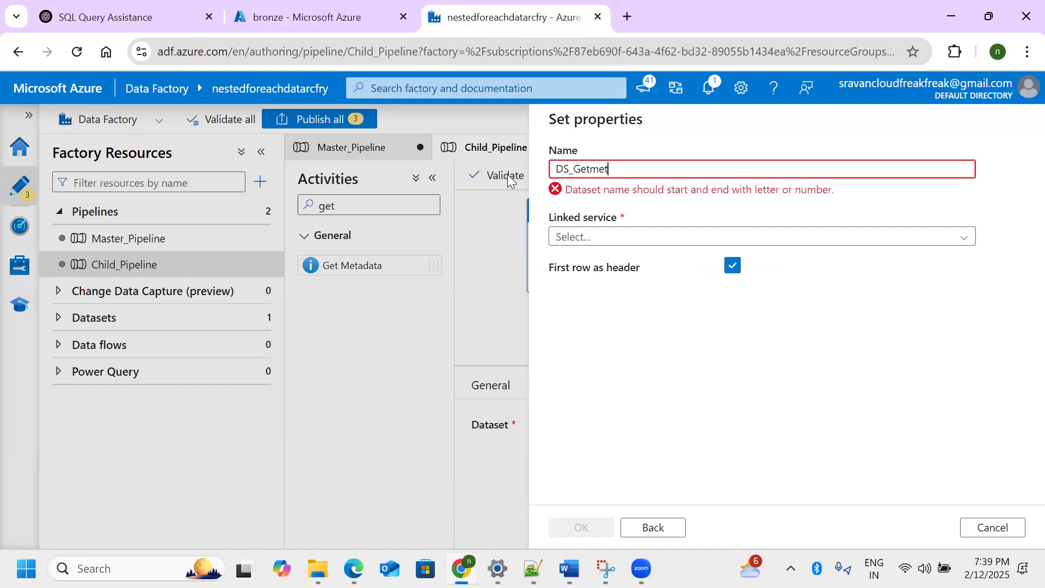
type("dataacti")
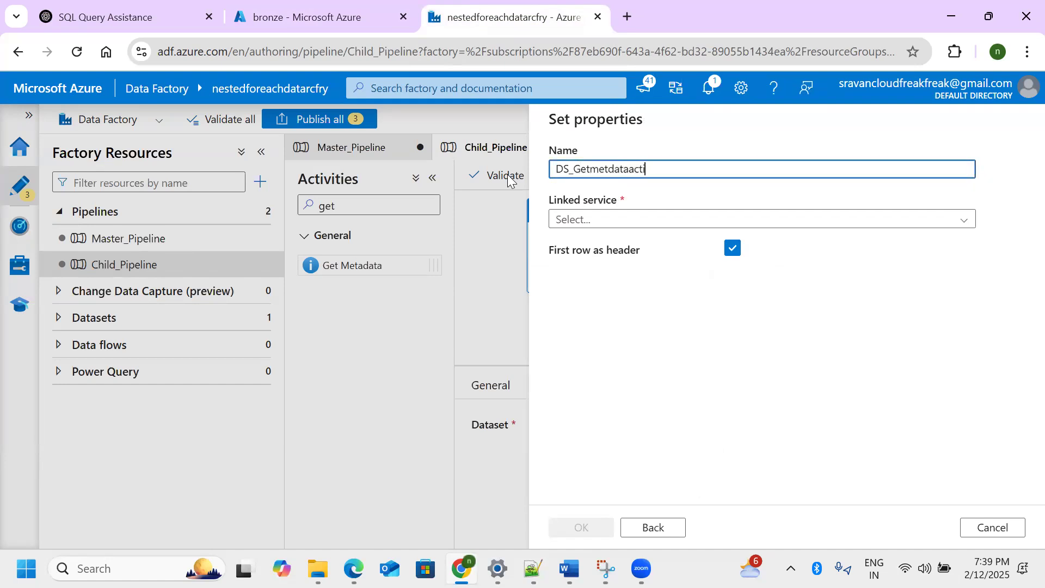
type("vity_childppeline")
left_click(596, 209)
left_click(646, 224)
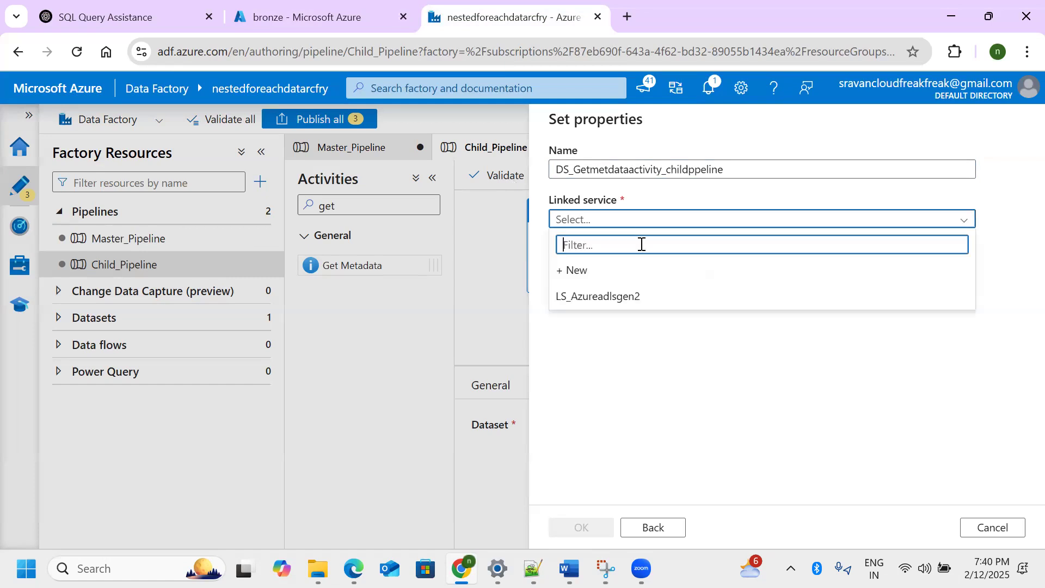
left_click(624, 296)
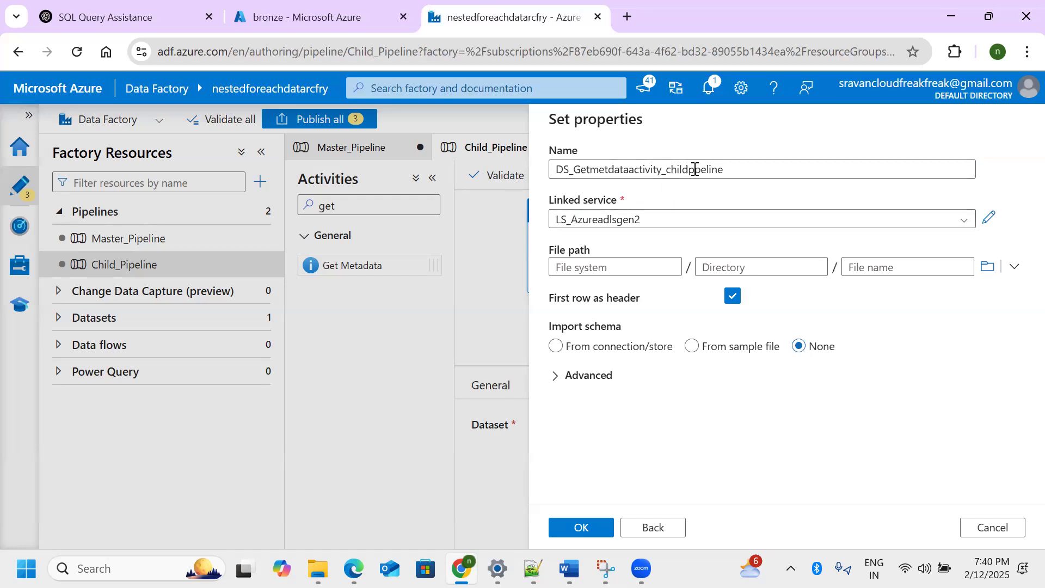
left_click_drag(756, 169, 518, 167)
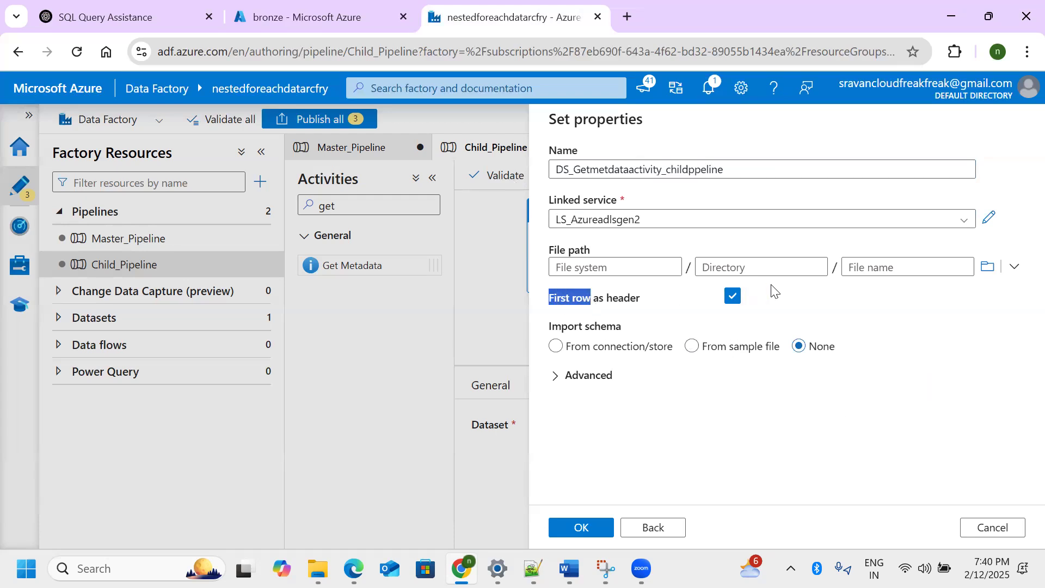
Browse the storage and set the dataset's file path to the bronze container, leaving directory and file name empty
left_click(988, 267)
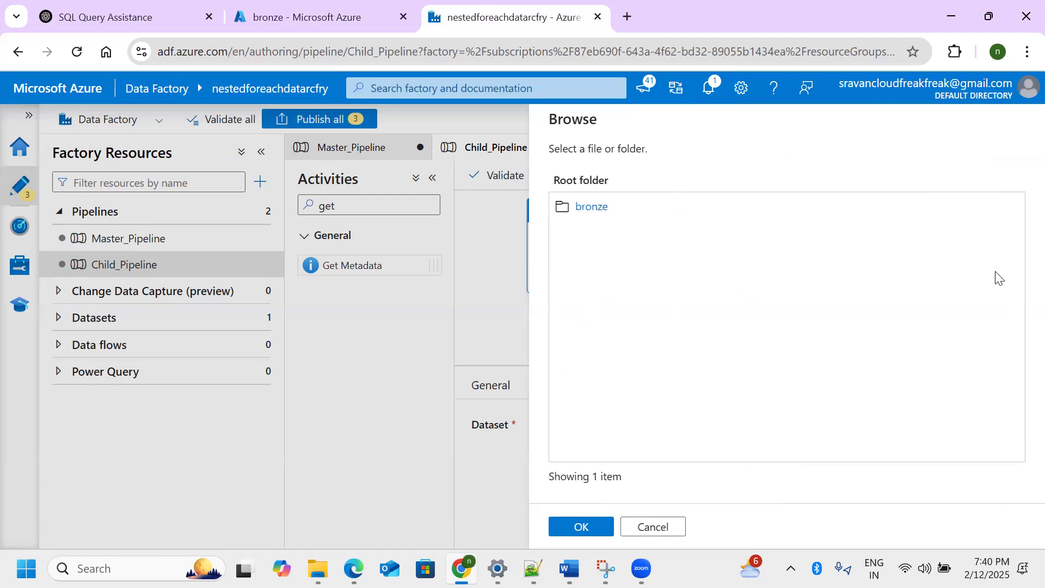
left_click(593, 208)
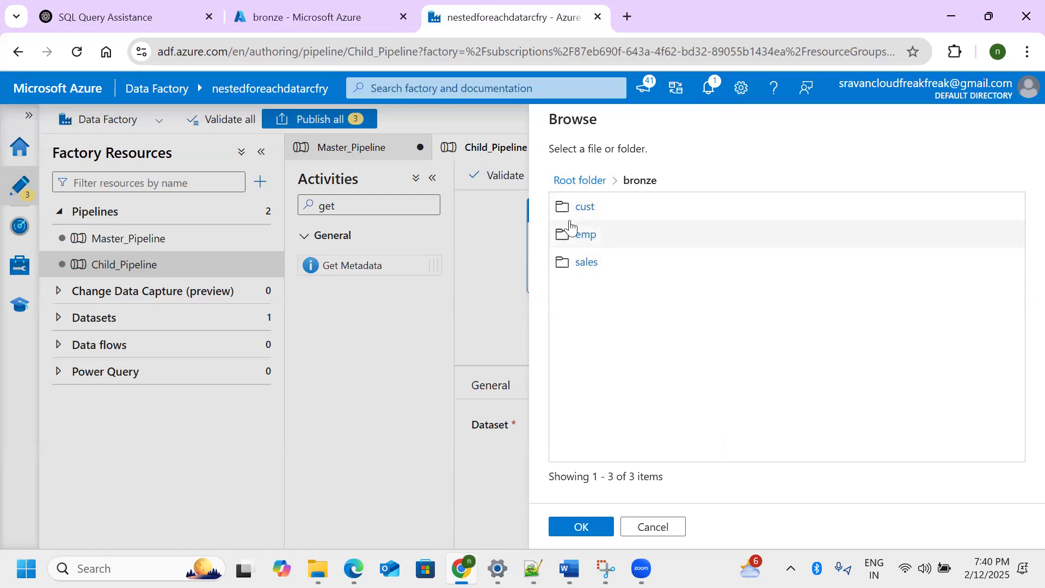
left_click(576, 532)
left_click(716, 267)
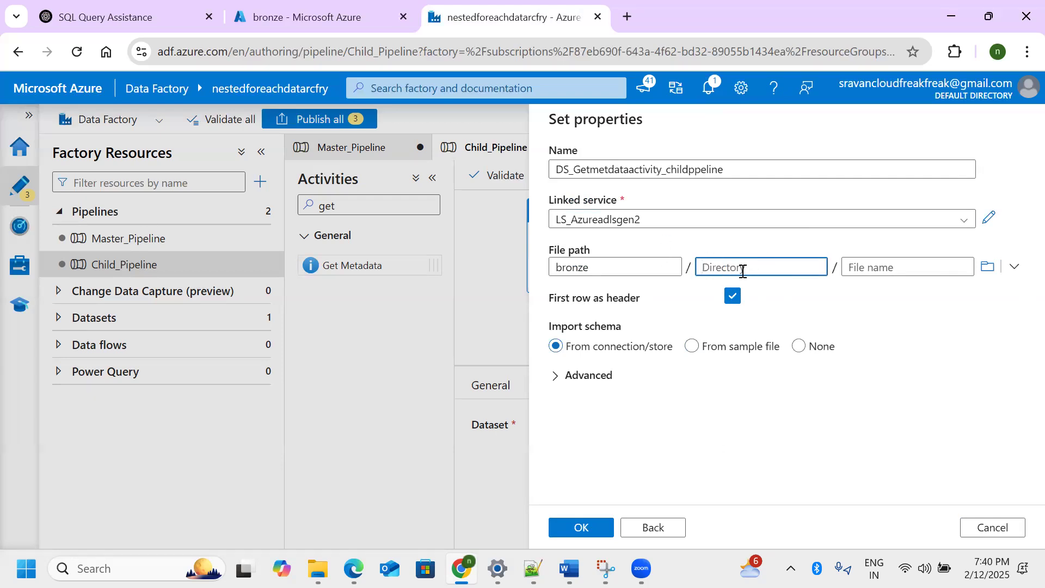
left_click(891, 270)
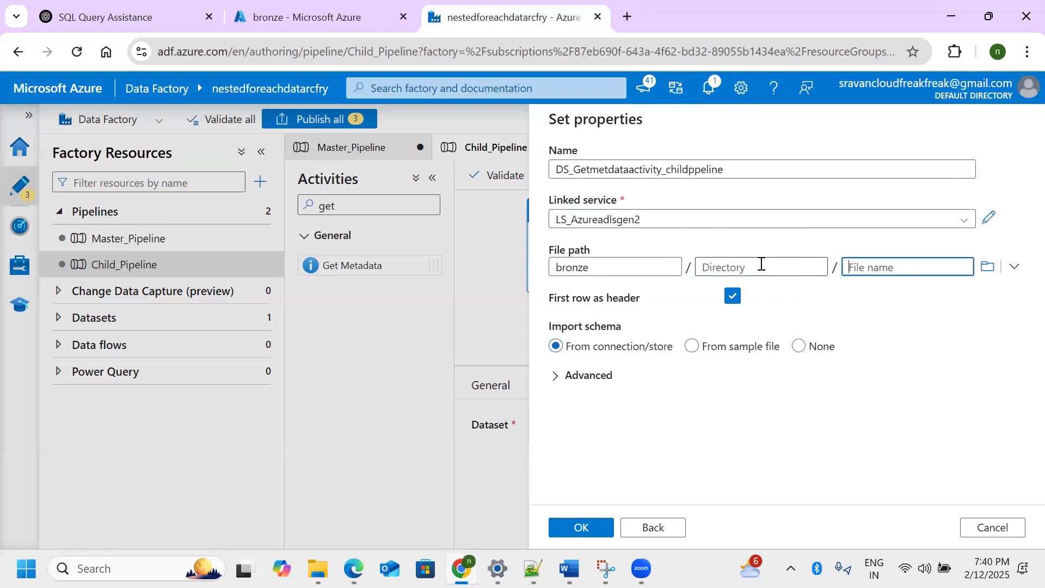
Examine the CSV files in the cust folder of the Azure portal's bronze container, and return to the dataset properties
left_click(314, 25)
left_click(245, 368)
left_click(245, 393)
left_click(246, 367)
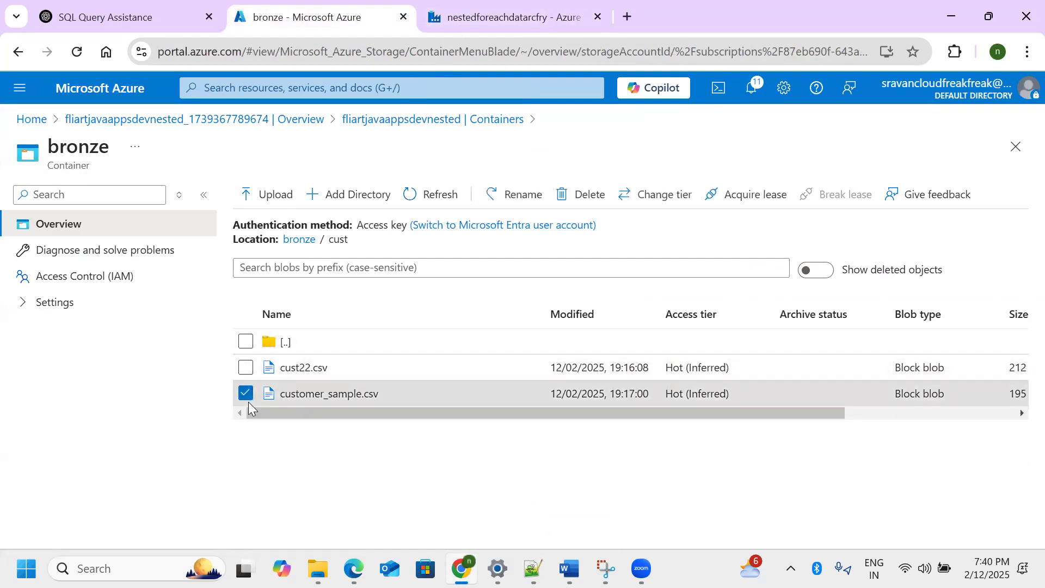
left_click(246, 393)
left_click(443, 27)
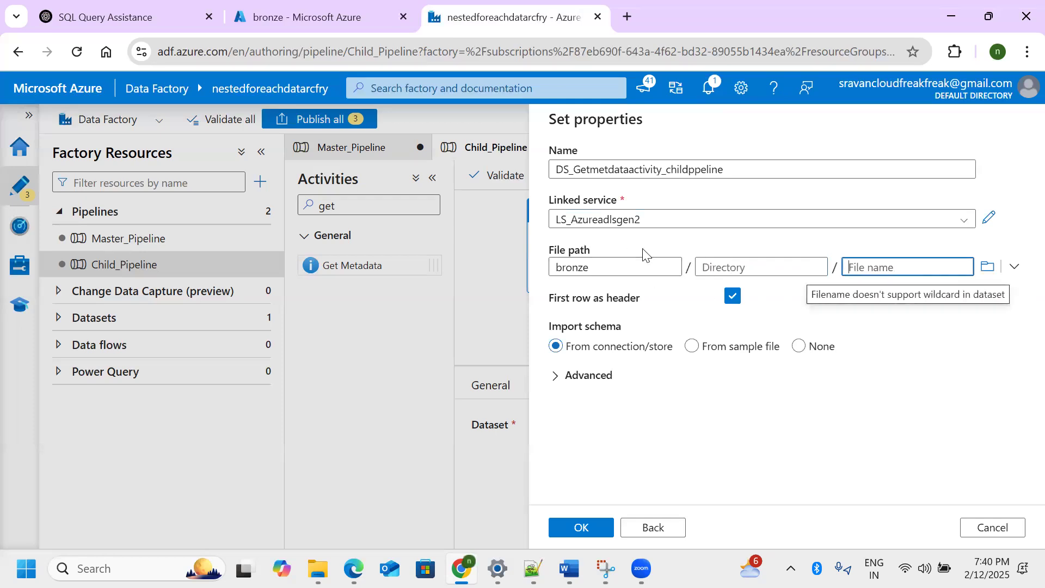
Create the dataset, open DS_Getmetdataactivity_childppeline from the factory resources and hide its properties pane
left_click(578, 527)
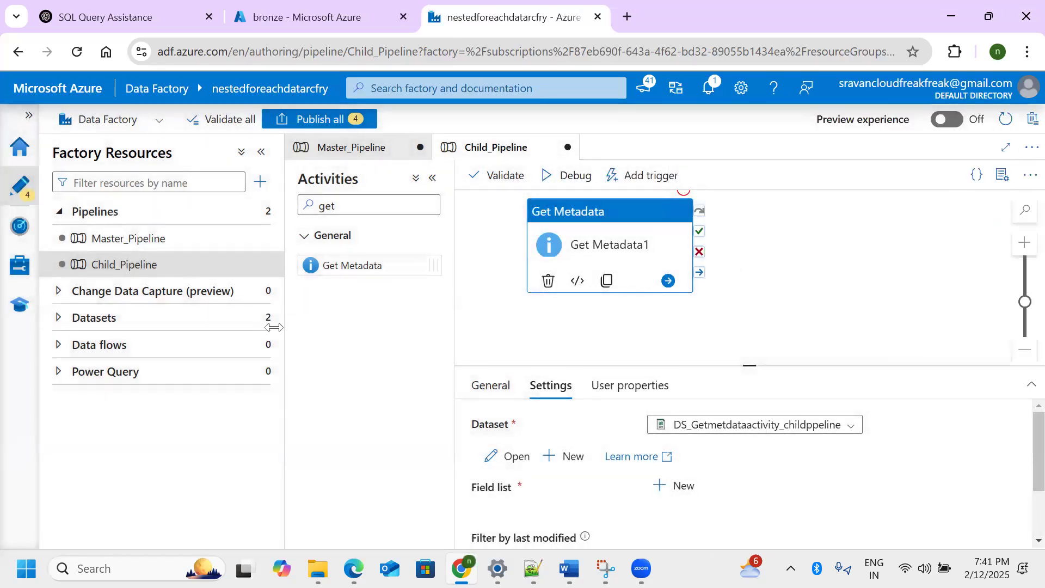
left_click(58, 292)
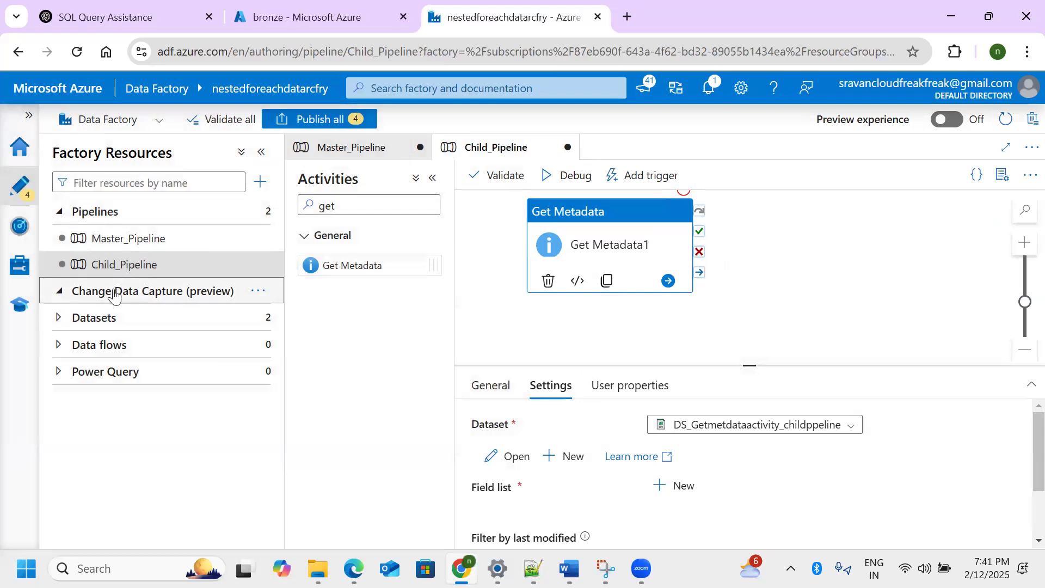
left_click(60, 318)
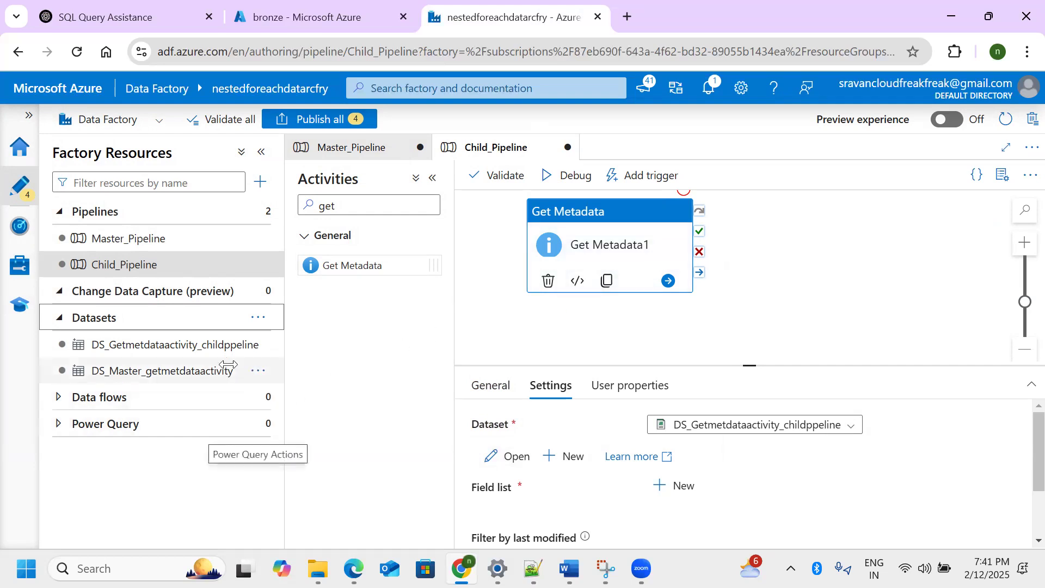
left_click(201, 347)
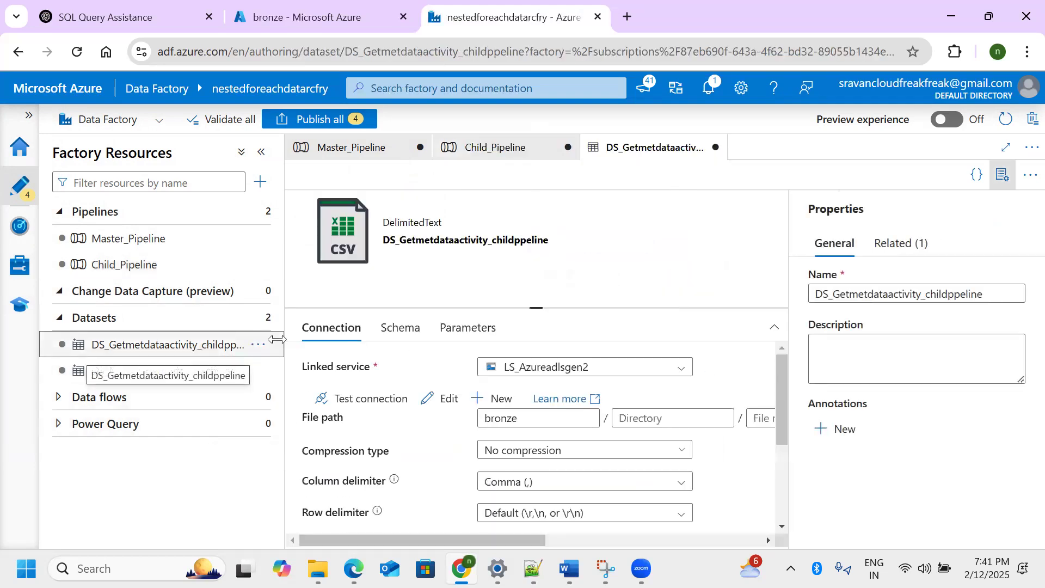
left_click(1005, 177)
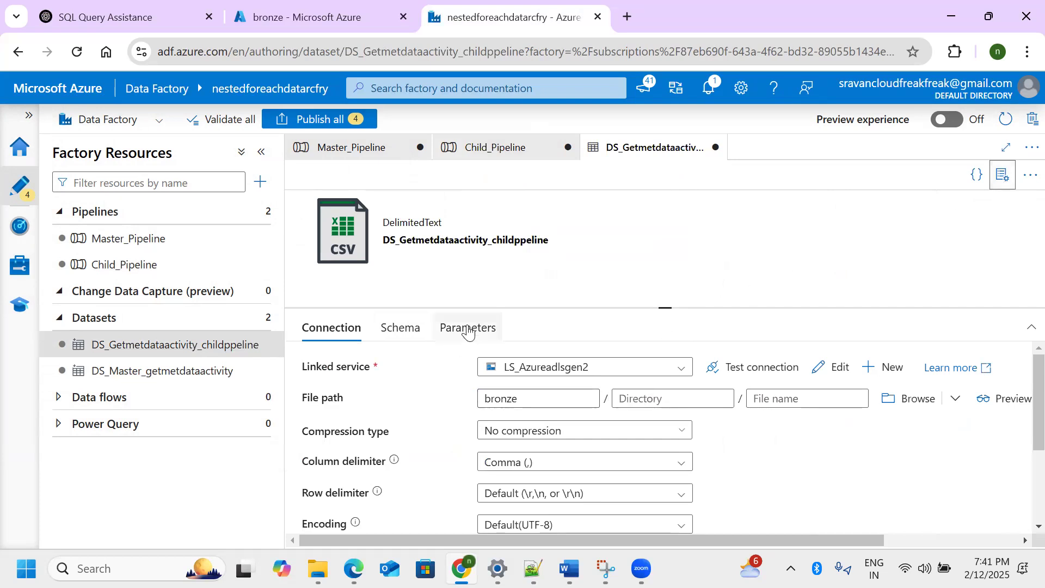
Inspect the dataset's parameter list and the empty directory and file name parts of its bronze file path
left_click(469, 328)
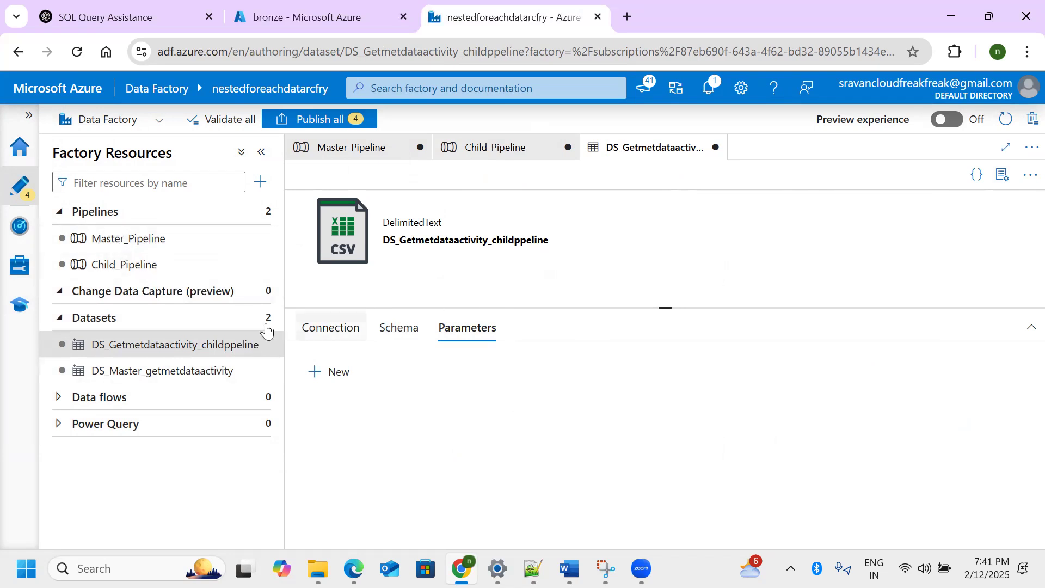
left_click(348, 329)
left_click(667, 396)
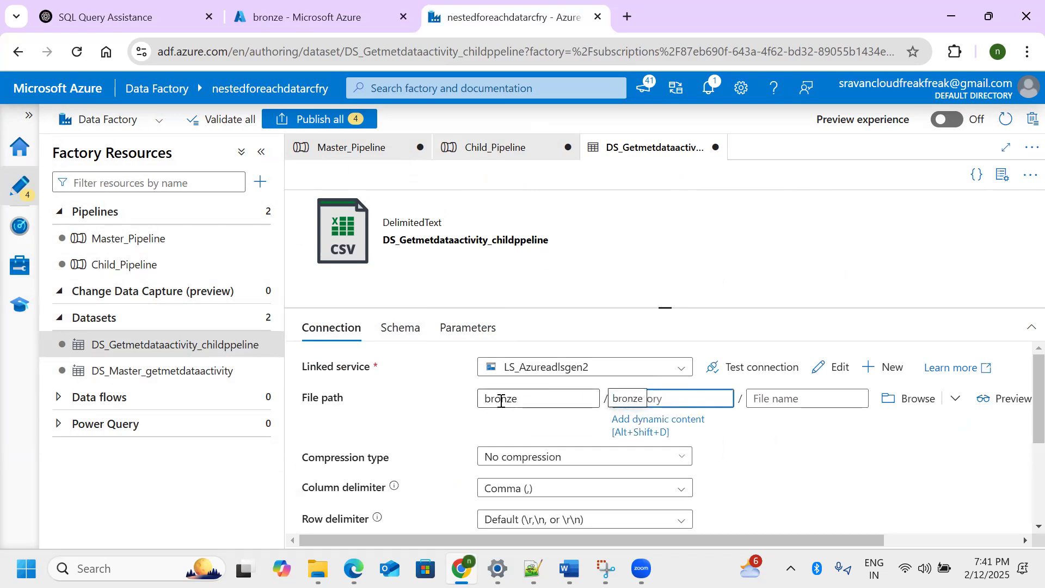
left_click(387, 52)
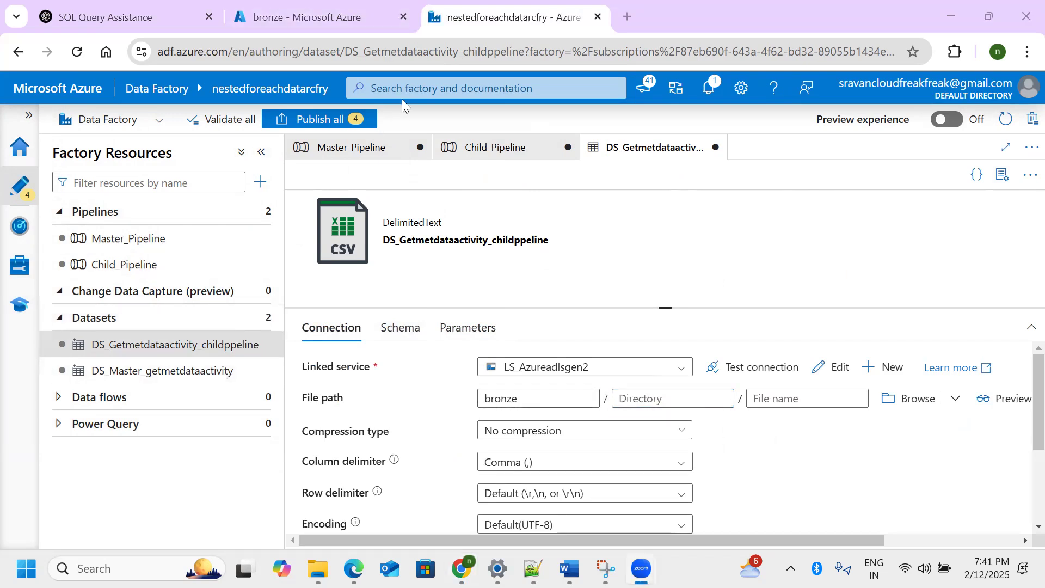
left_click(788, 399)
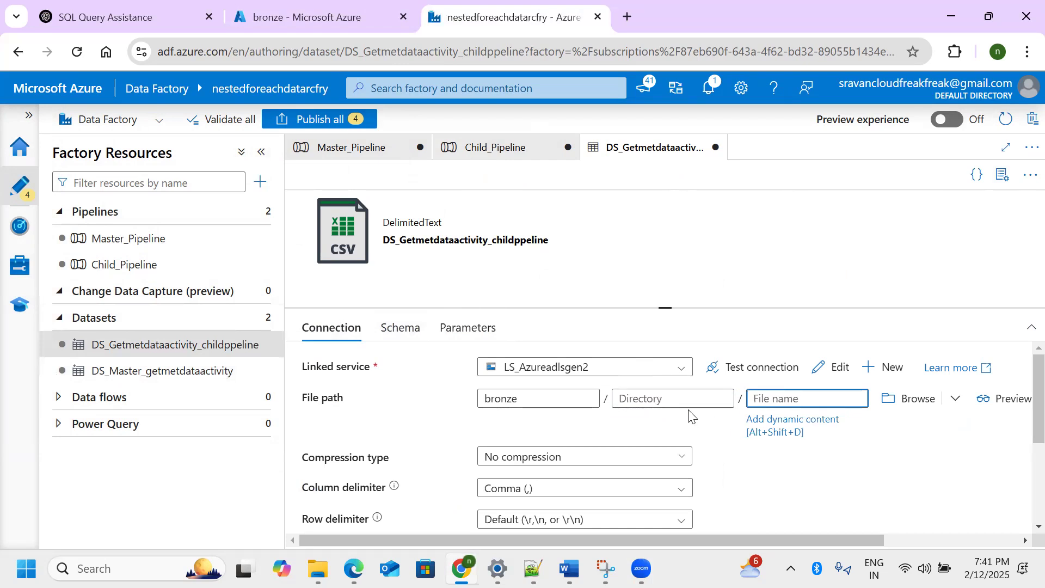
left_click(660, 400)
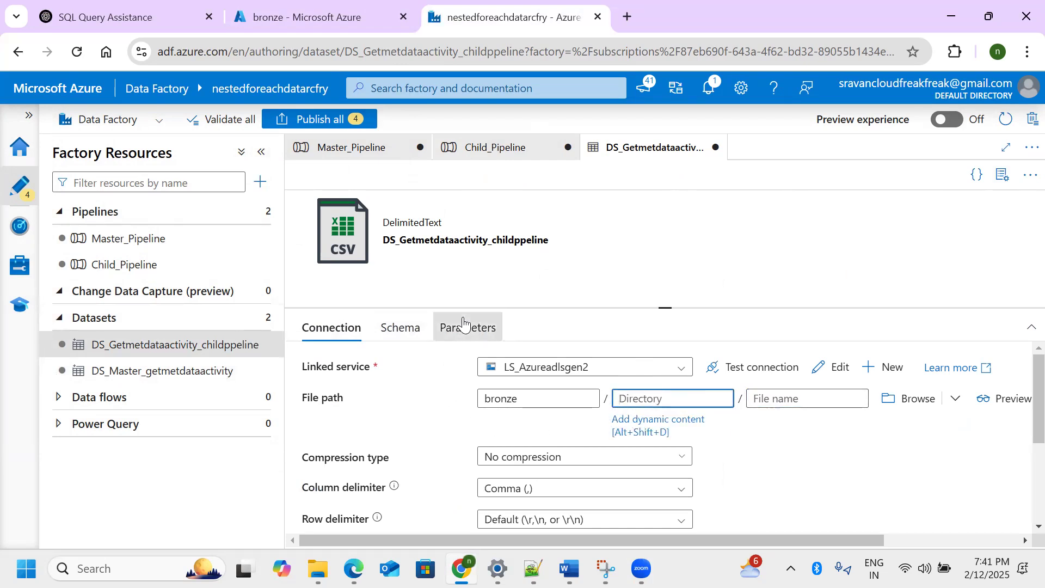
Add a String parameter named dsfoldername to the DS_Getmetdataactivity_childppeline dataset
left_click(464, 325)
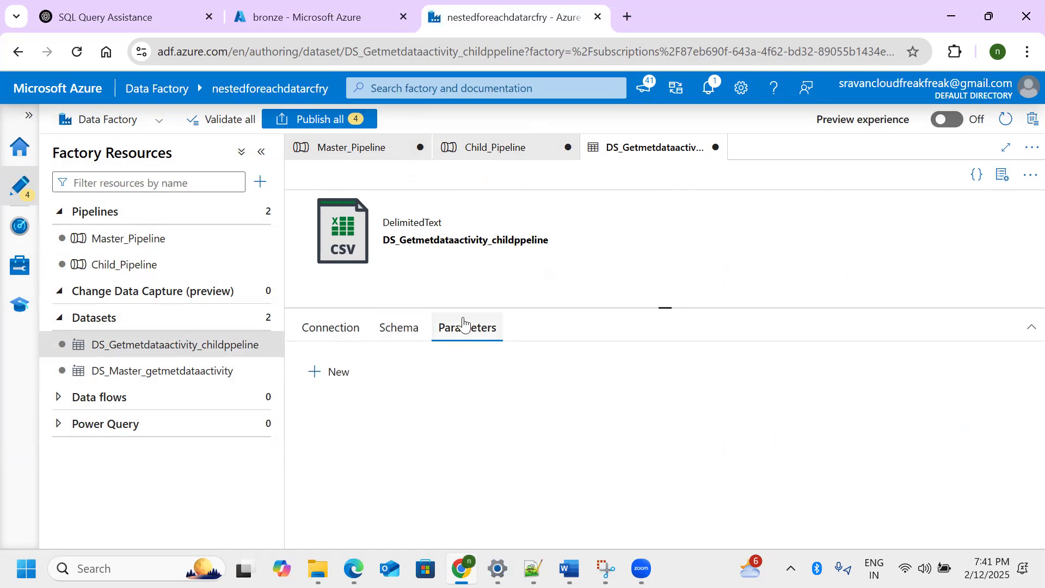
left_click(320, 372)
left_click(405, 430)
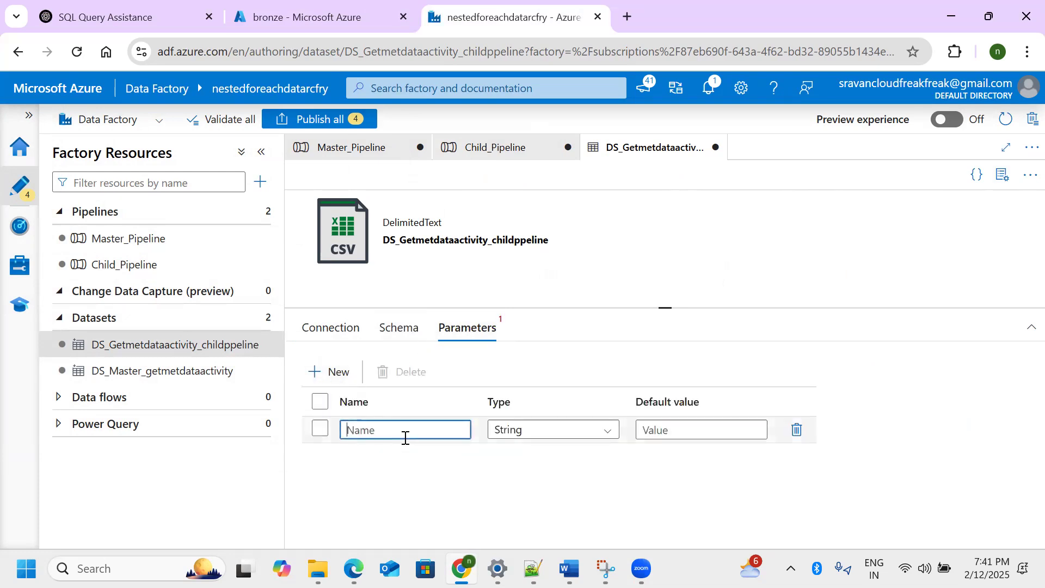
type("dsfilename")
double_click(377, 430)
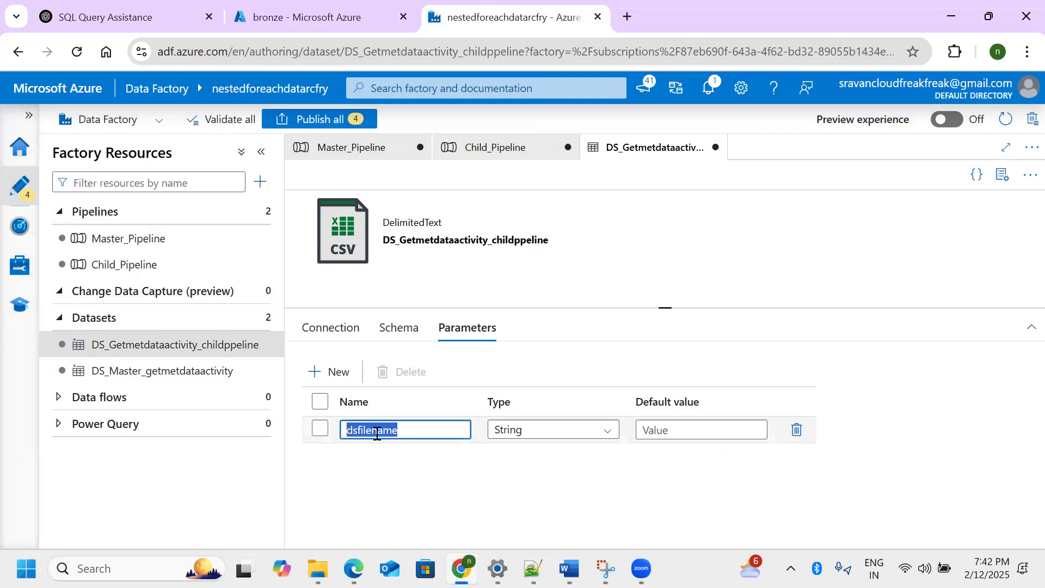
type("dsf")
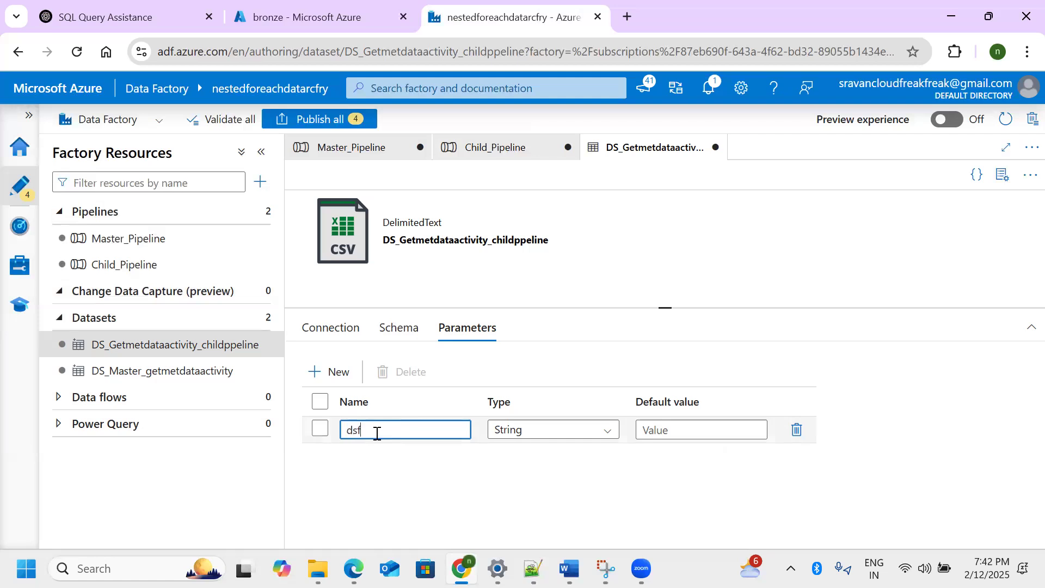
type("oldername")
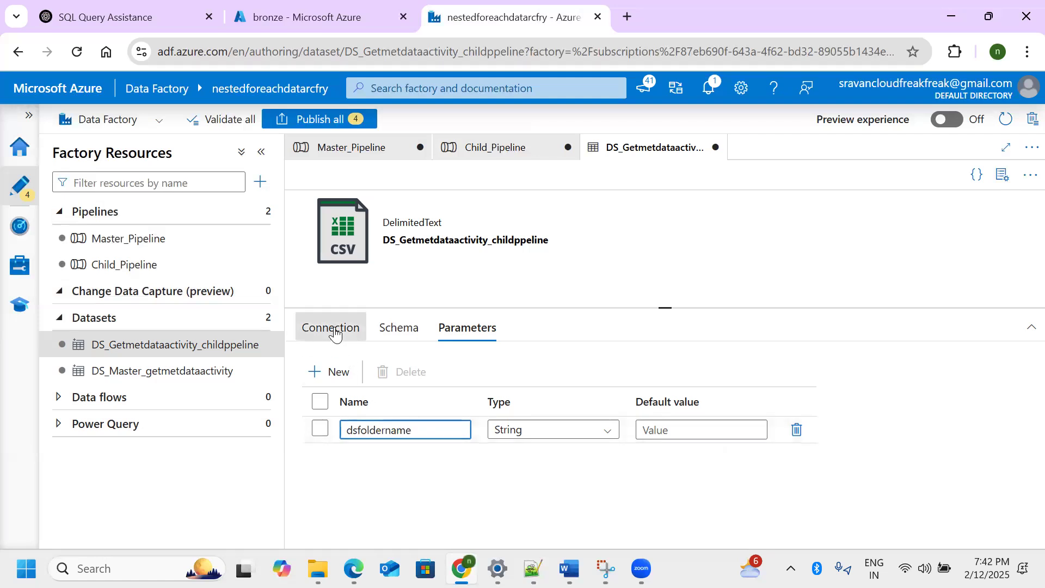
left_click(335, 328)
left_click(659, 397)
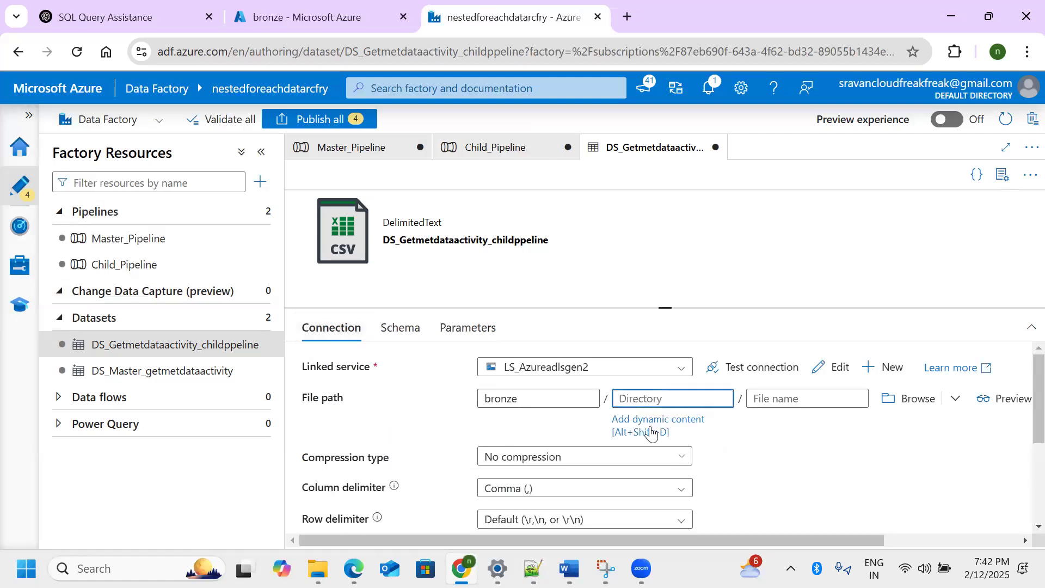
left_click(653, 428)
left_click(651, 436)
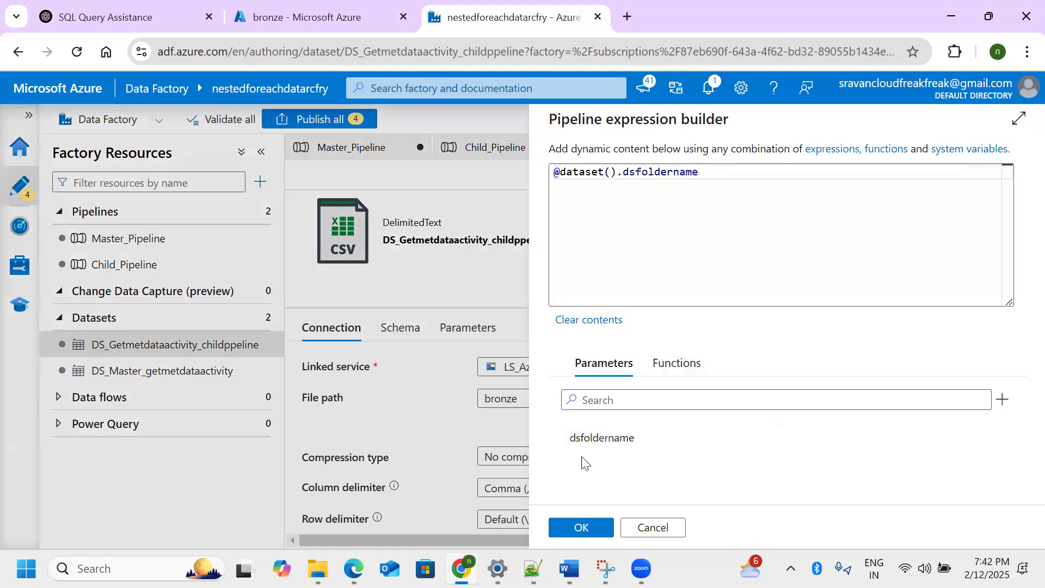
left_click(579, 527)
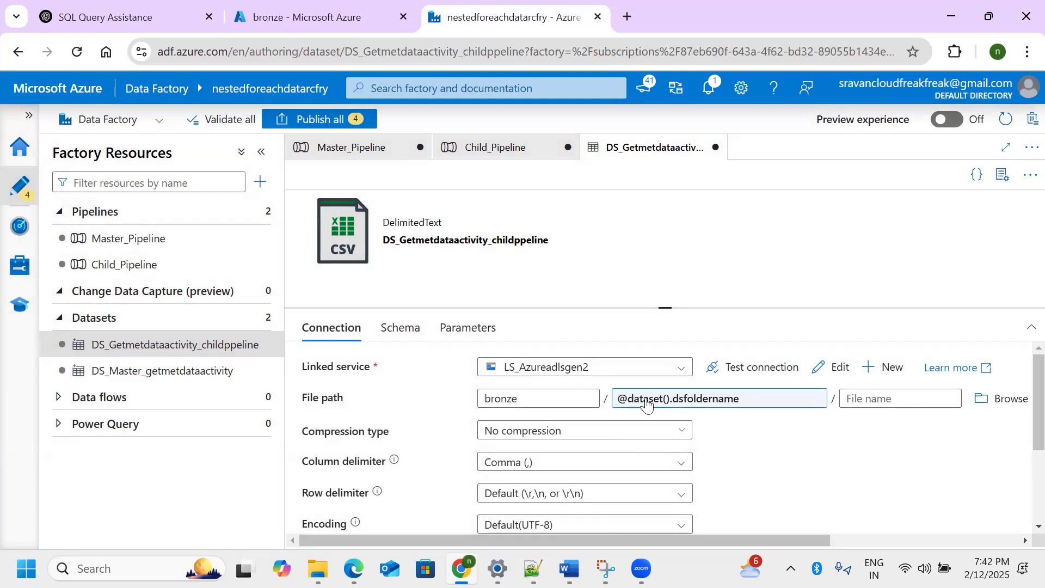
left_click(643, 395)
Open Child_Pipeline and examine Get Metadata1's dsfoldername dataset property, consulting the pipeline diagram in the Word document
left_click(163, 267)
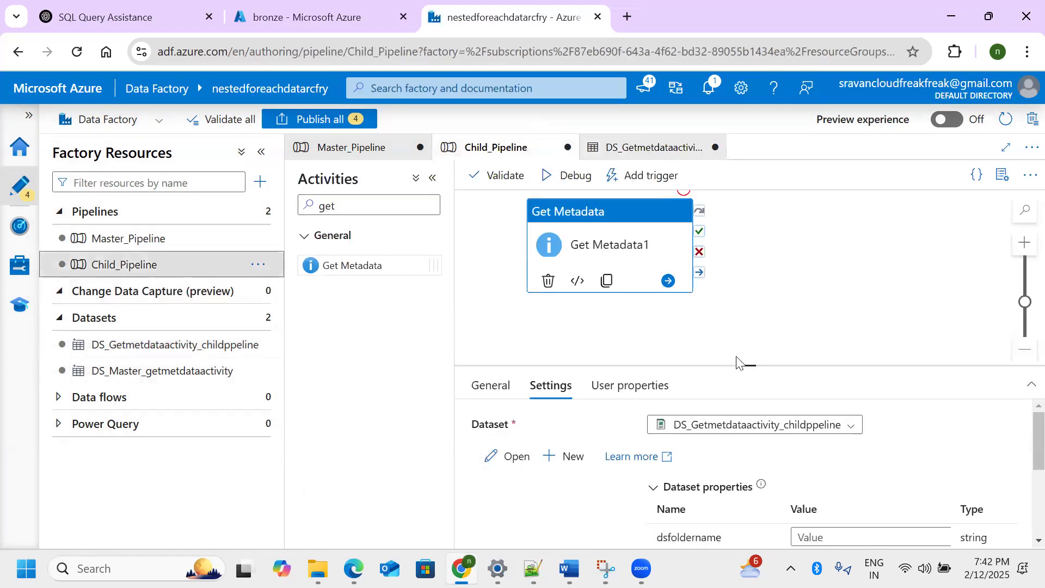
left_click_drag(738, 364, 743, 229)
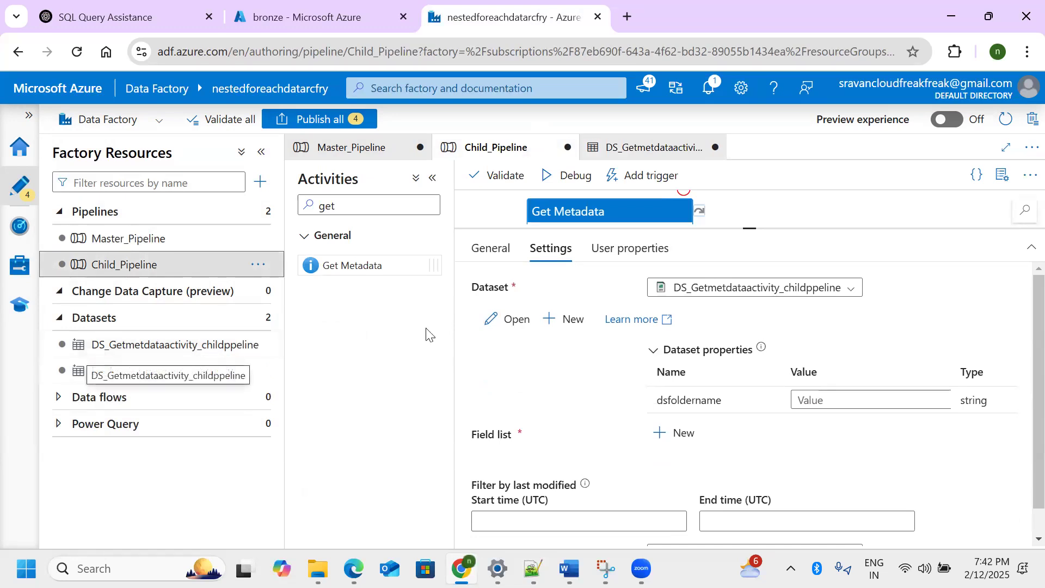
left_click(841, 401)
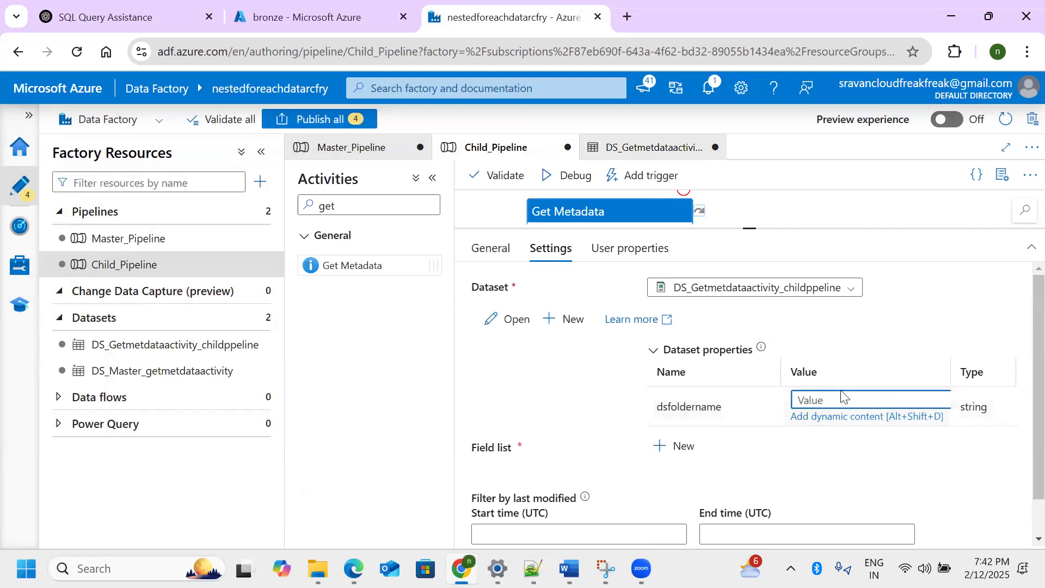
left_click_drag(742, 228, 727, 419)
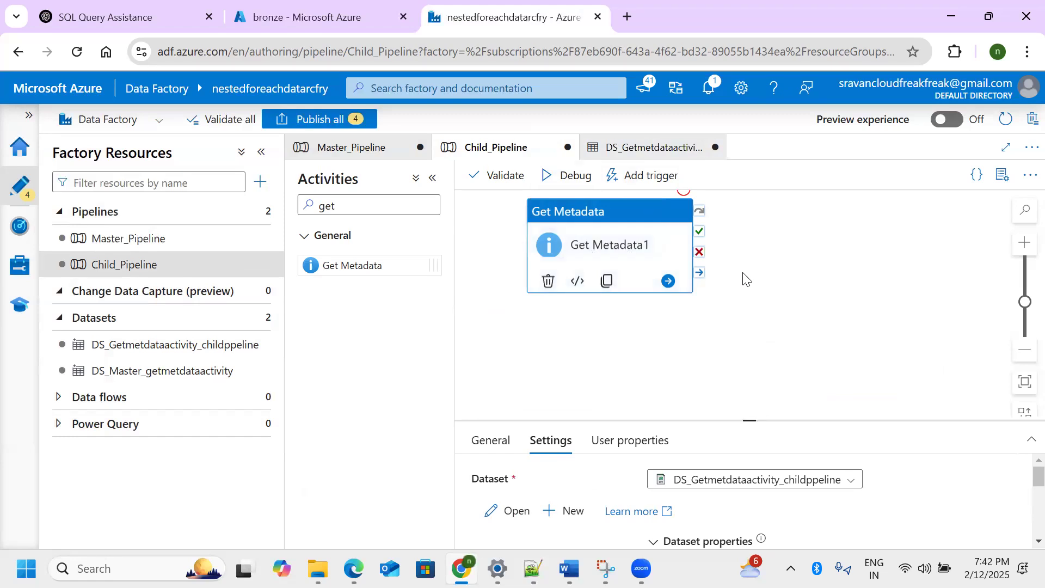
left_click_drag(750, 420, 751, 236)
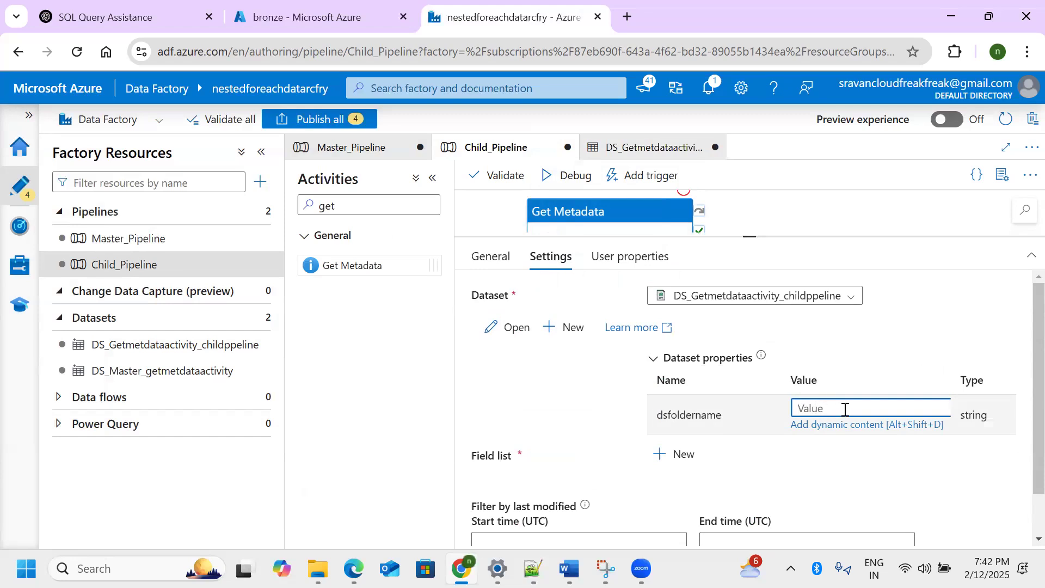
left_click_drag(732, 239, 730, 363)
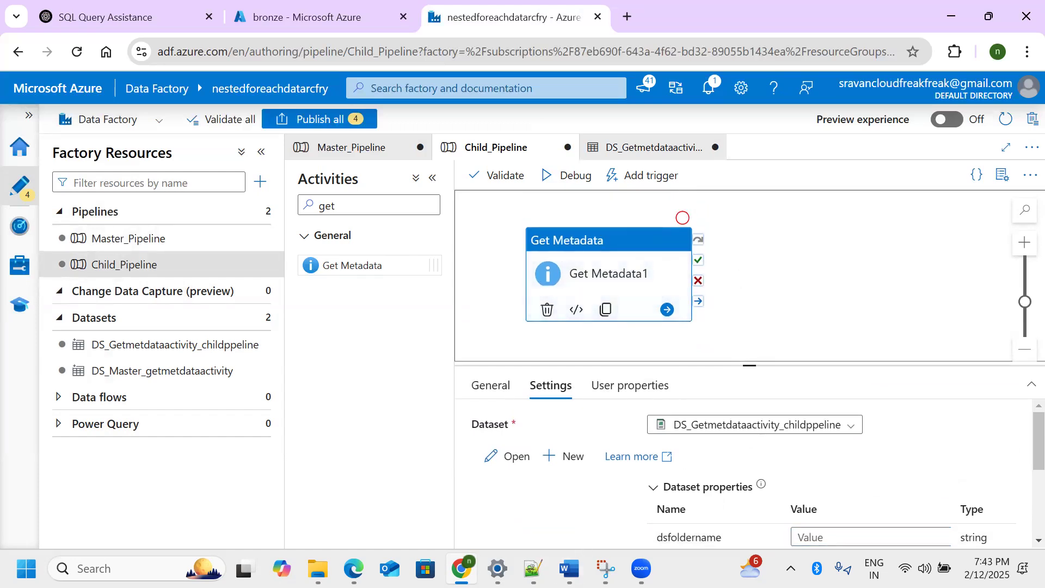
key("alt+Tab")
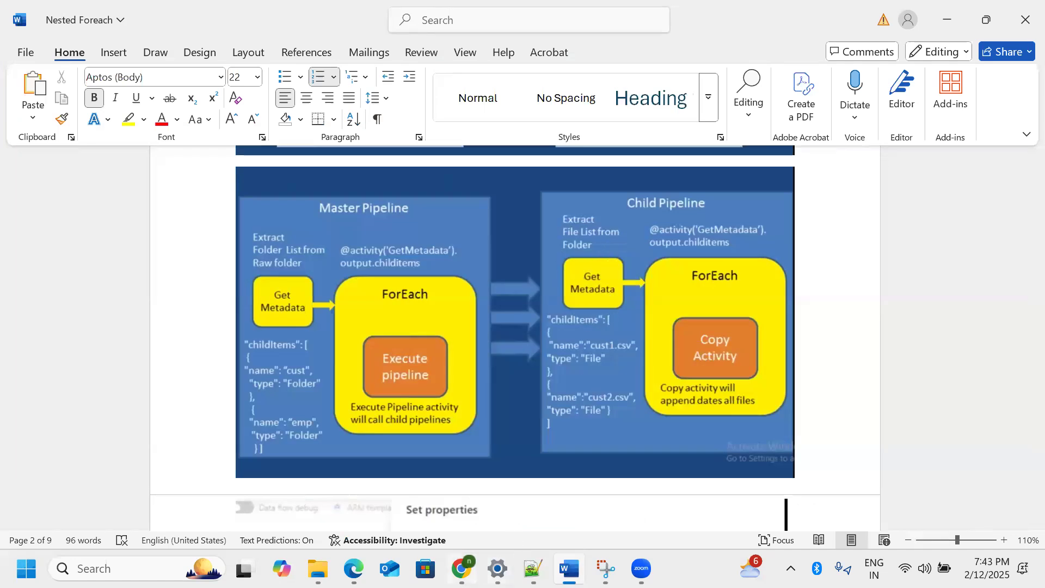
key("alt+Tab")
left_click_drag(744, 368, 750, 268)
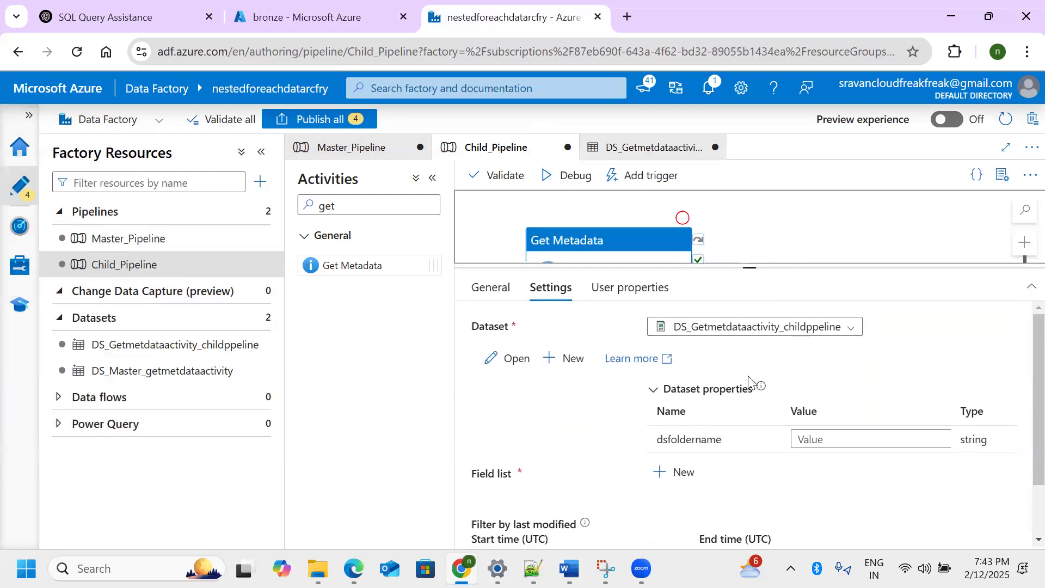
left_click(810, 442)
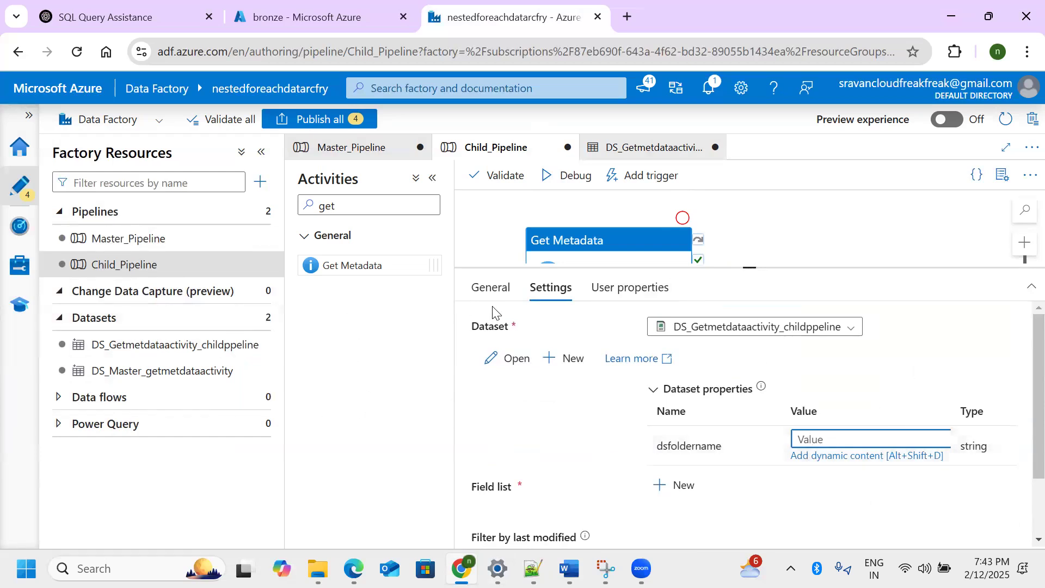
Check the ppfoldername parameter defined on Child_Pipeline
left_click(736, 255)
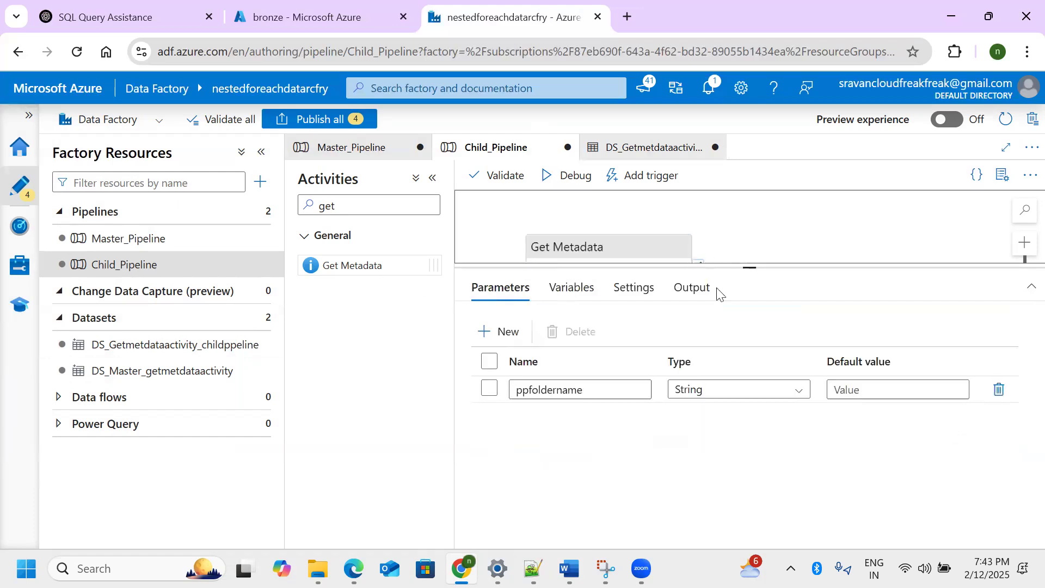
left_click_drag(570, 398, 464, 397)
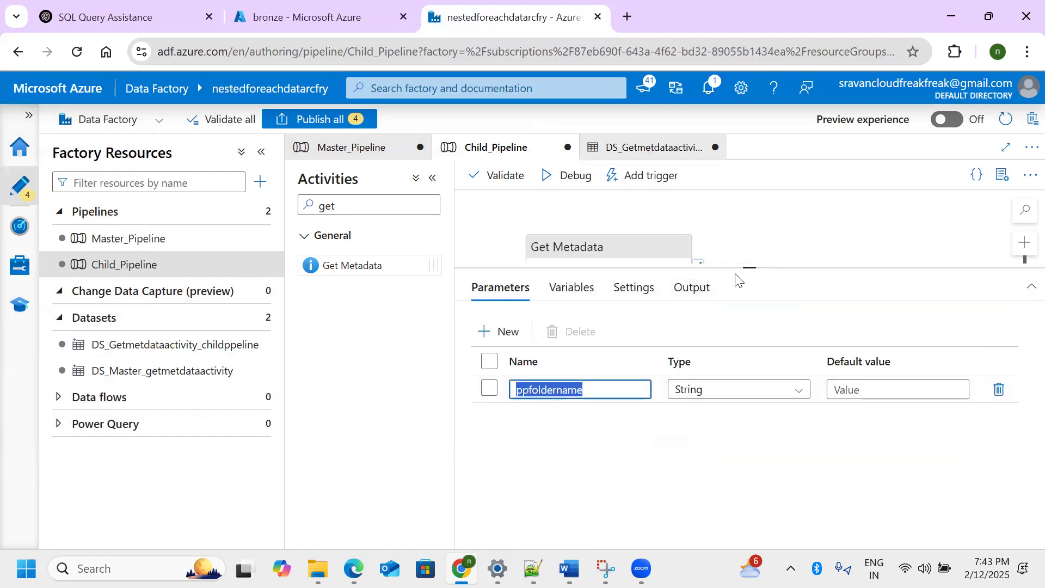
left_click_drag(583, 393, 488, 401)
left_click_drag(739, 266, 739, 350)
left_click(635, 271)
left_click(739, 299)
left_click_drag(588, 472, 484, 483)
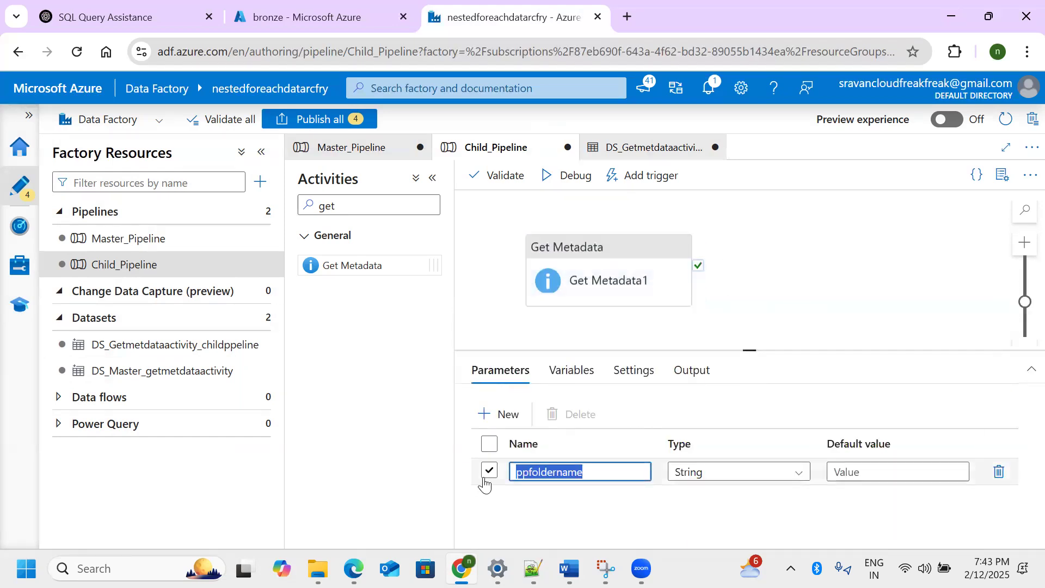
Reselect the Get Metadata1 activity and review its dsfoldername value and field list settings
left_click(600, 296)
left_click(815, 520)
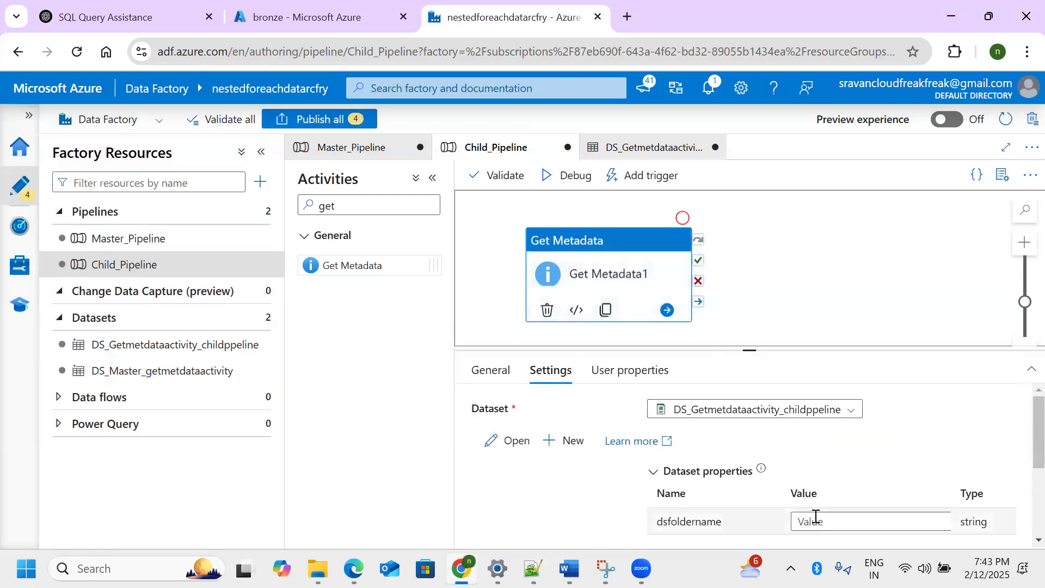
left_click_drag(751, 347, 750, 194)
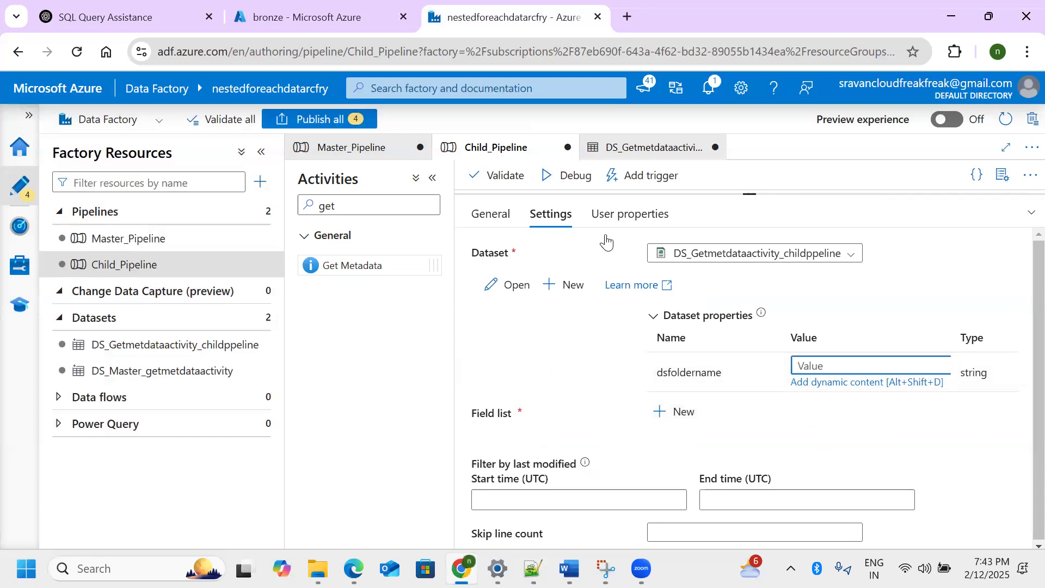
left_click_drag(750, 194, 724, 326)
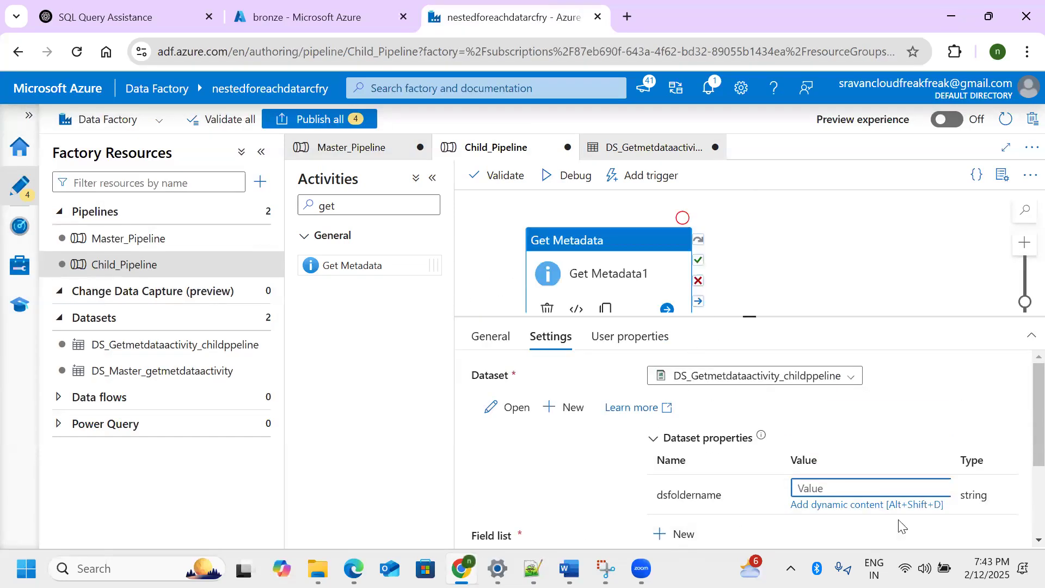
scroll(1017, 467, "down", 3)
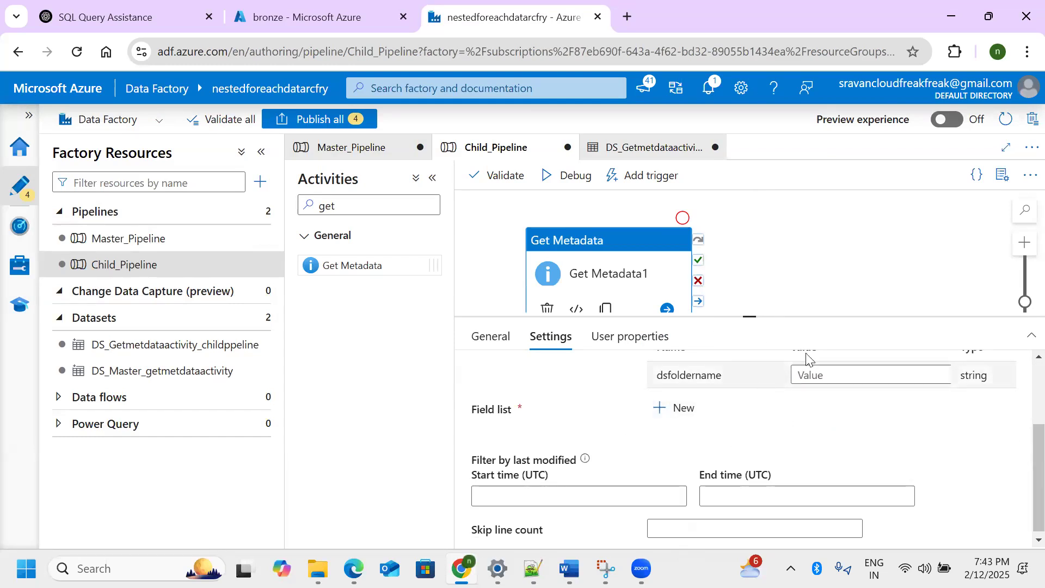
left_click_drag(749, 315, 745, 366)
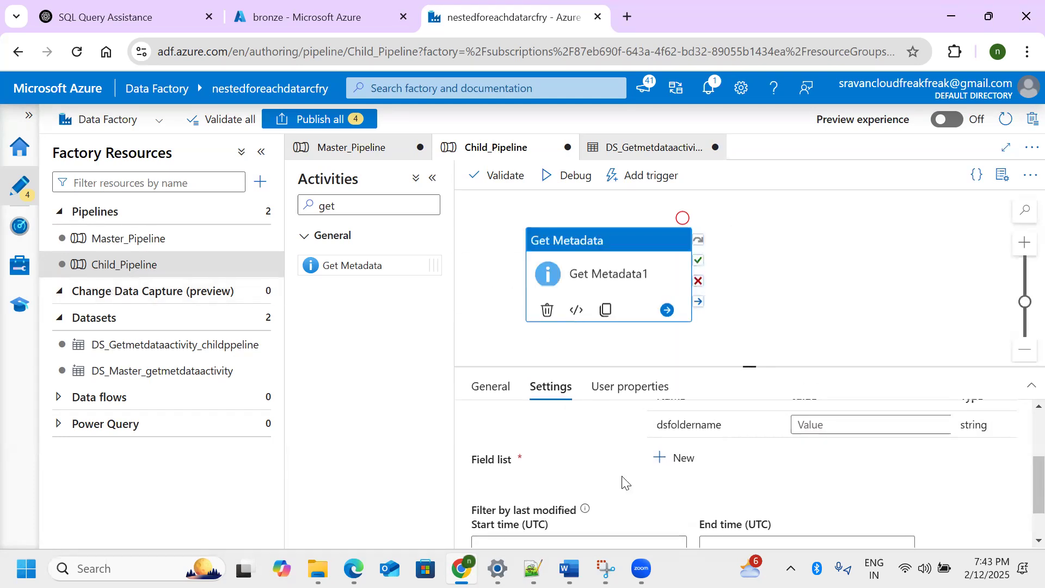
Consult the master and child pipeline diagram in Word, and recheck Child_Pipeline's ppfoldername parameter in the browser
left_click(569, 568)
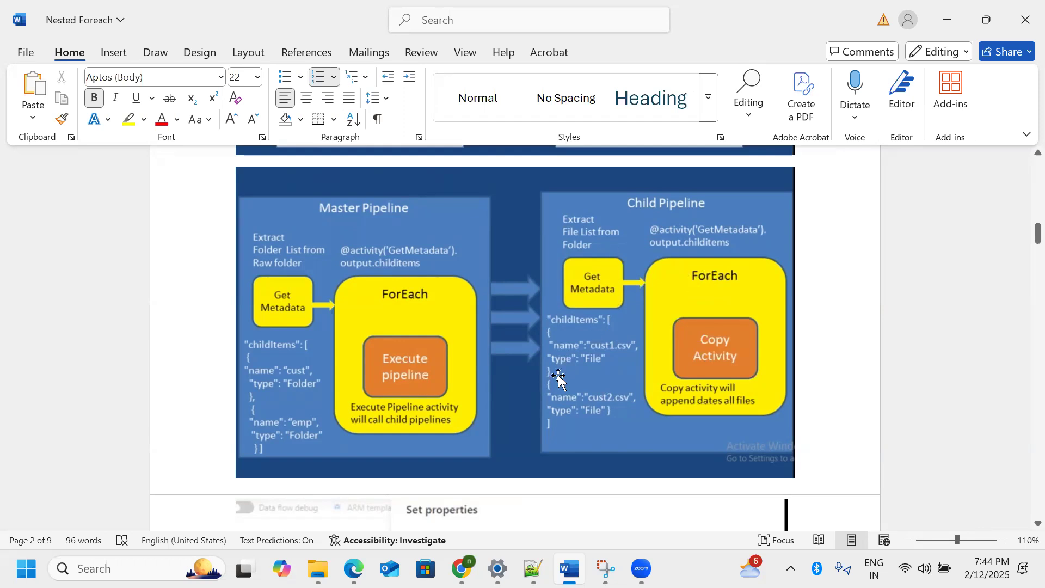
left_click(462, 569)
left_click_drag(739, 367, 725, 260)
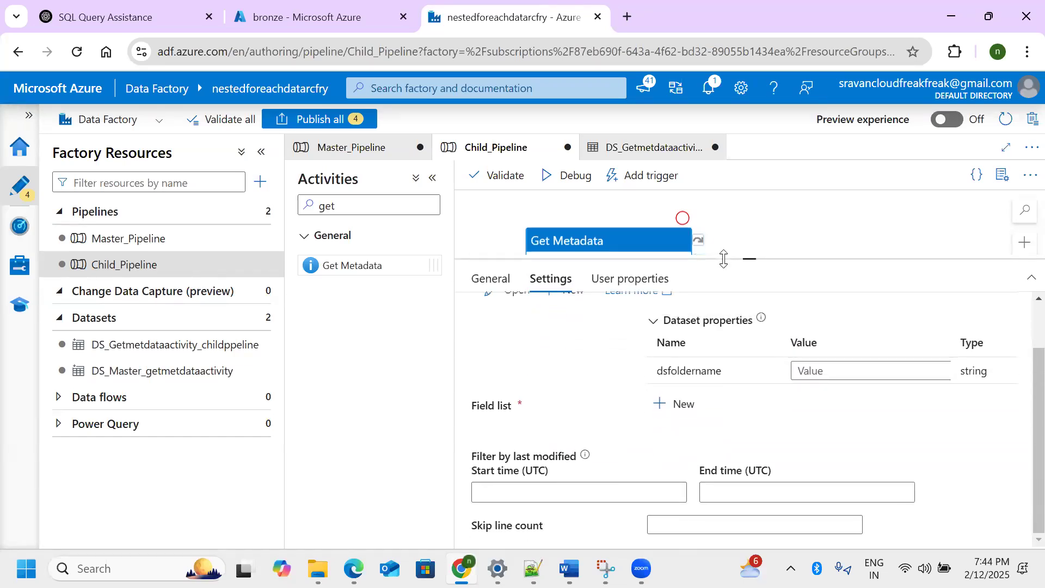
left_click(818, 367)
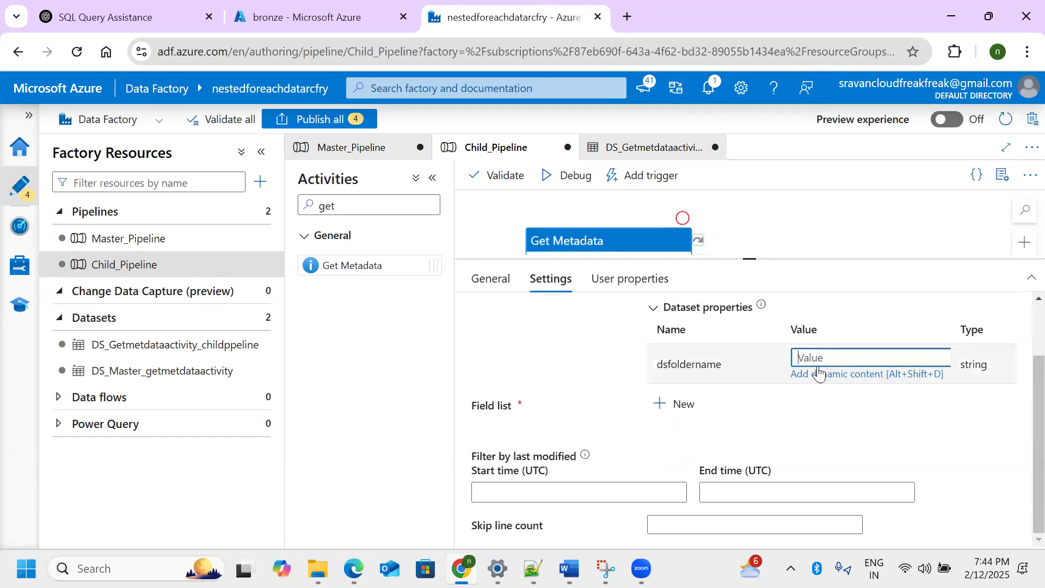
left_click(774, 236)
left_click_drag(578, 386, 515, 384)
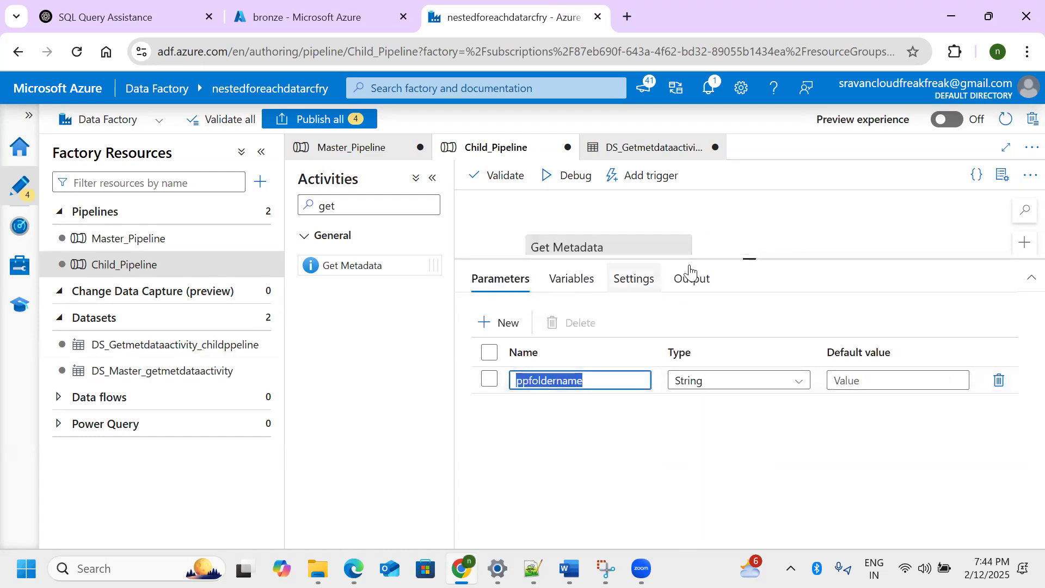
left_click(653, 243)
left_click(832, 430)
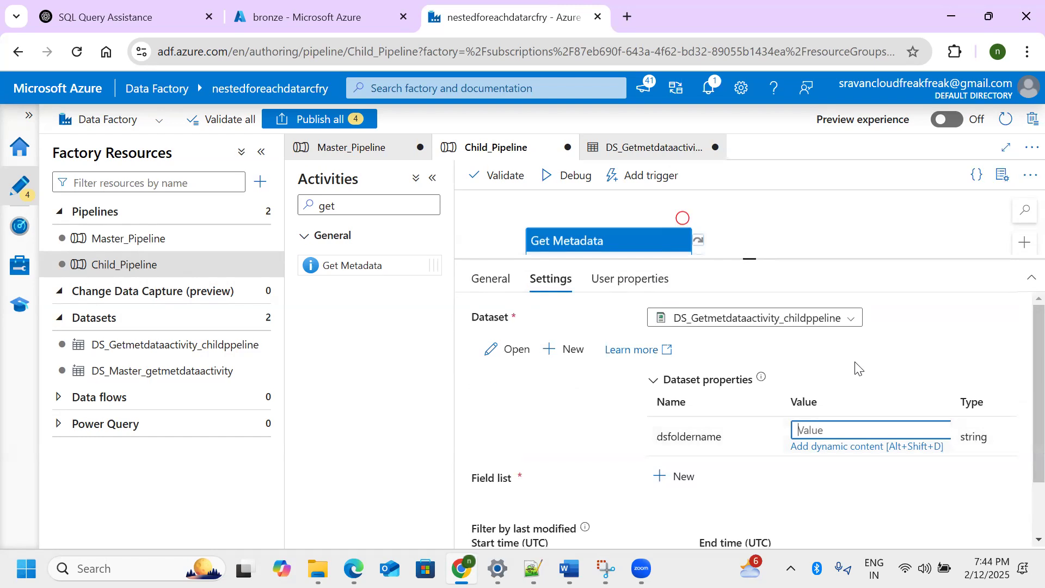
left_click(847, 448)
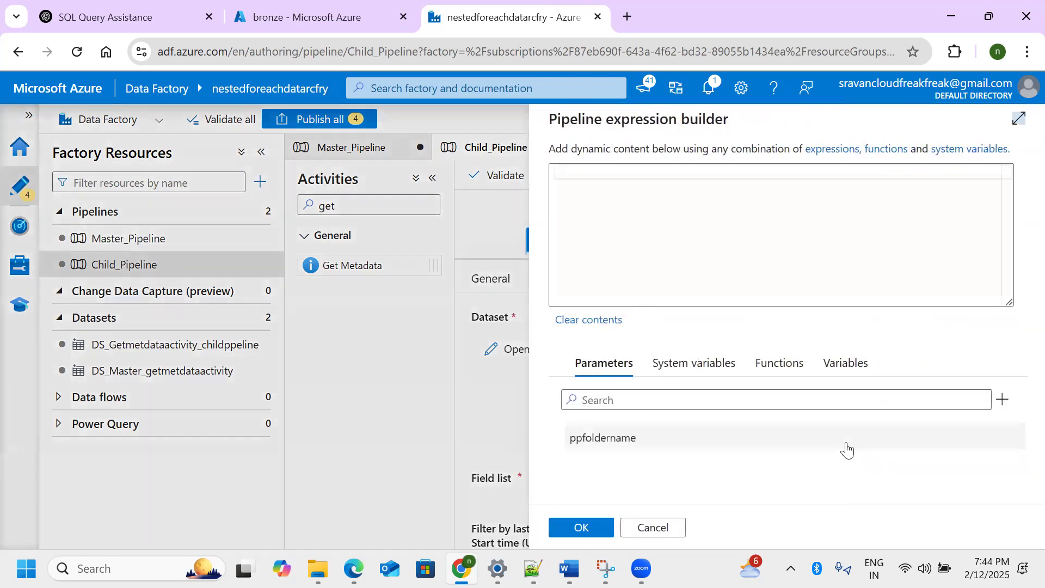
left_click(611, 435)
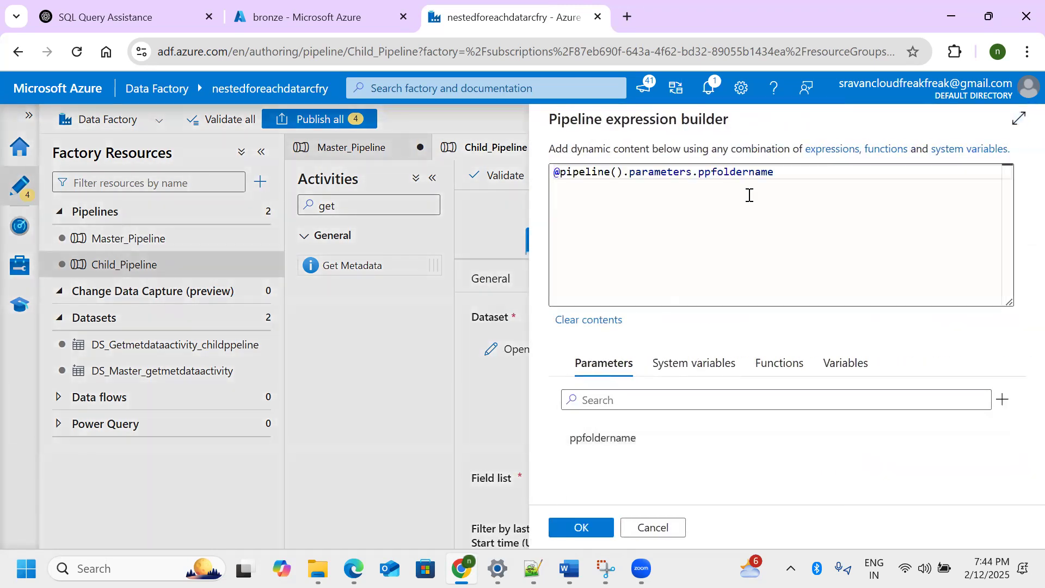
left_click_drag(776, 182, 536, 172)
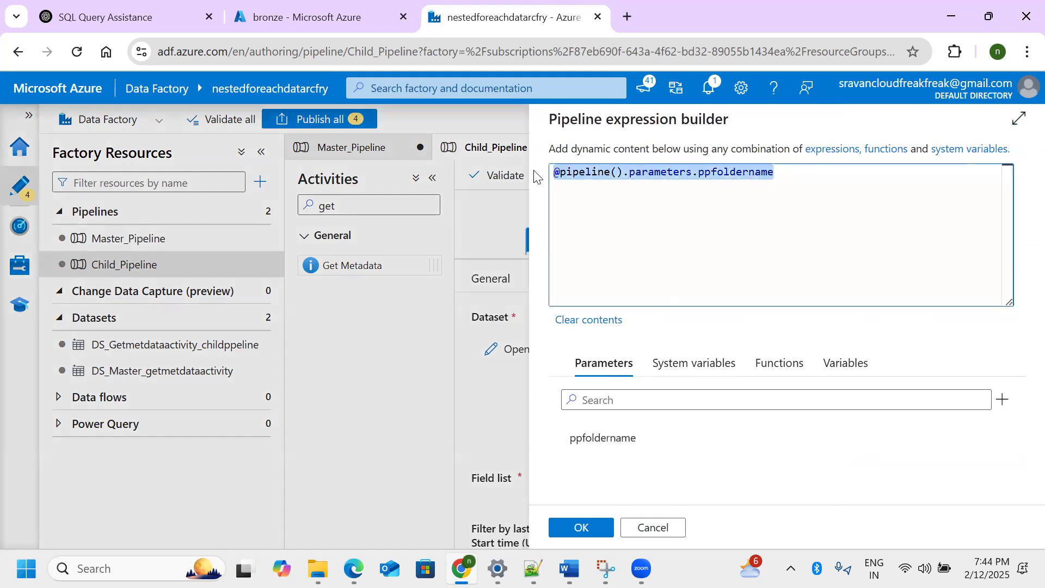
left_click(593, 529)
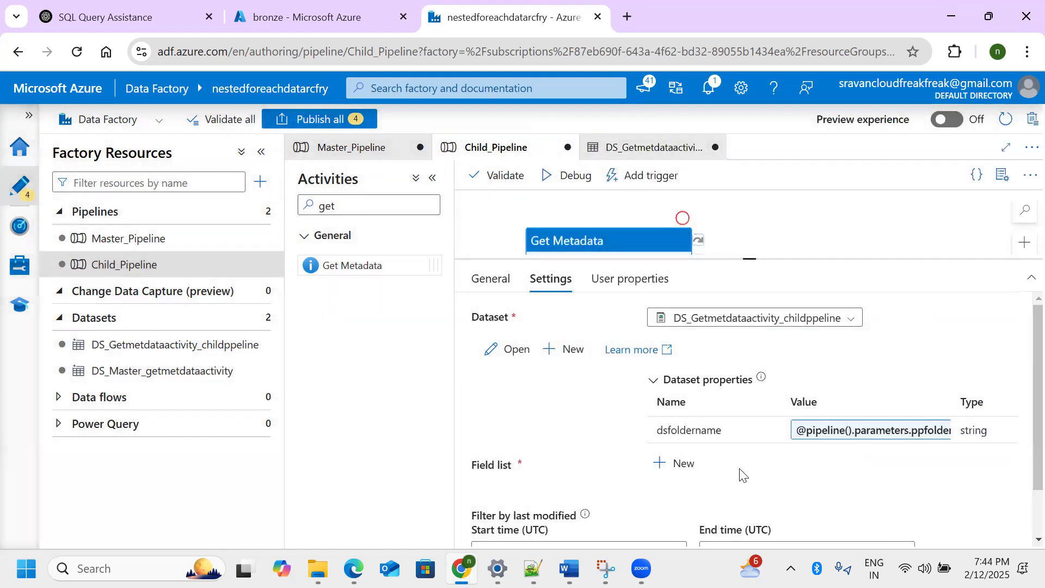
Add a Child items argument to the field list of Get Metadata1
left_click(684, 465)
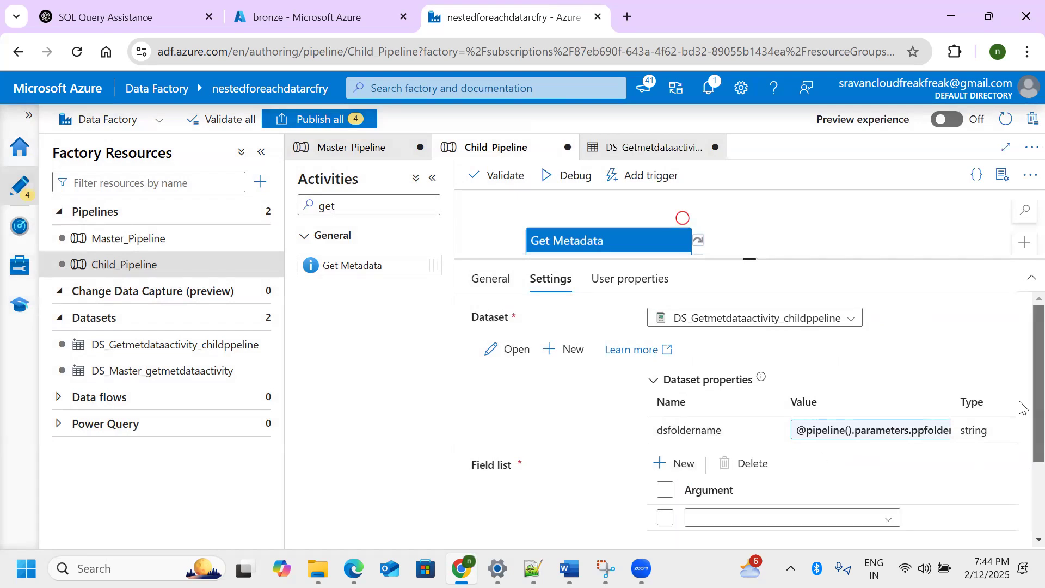
scroll(905, 426, "down", 2)
left_click(878, 408)
left_click(753, 424)
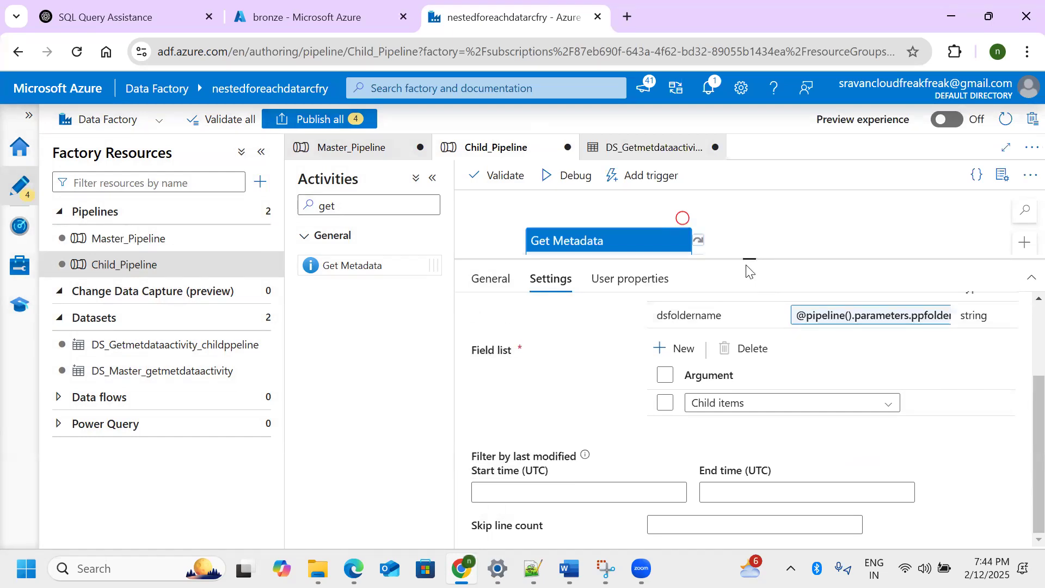
Start a debug run of Child_Pipeline and go to the value requested for ppfoldername
left_click_drag(747, 260, 730, 396)
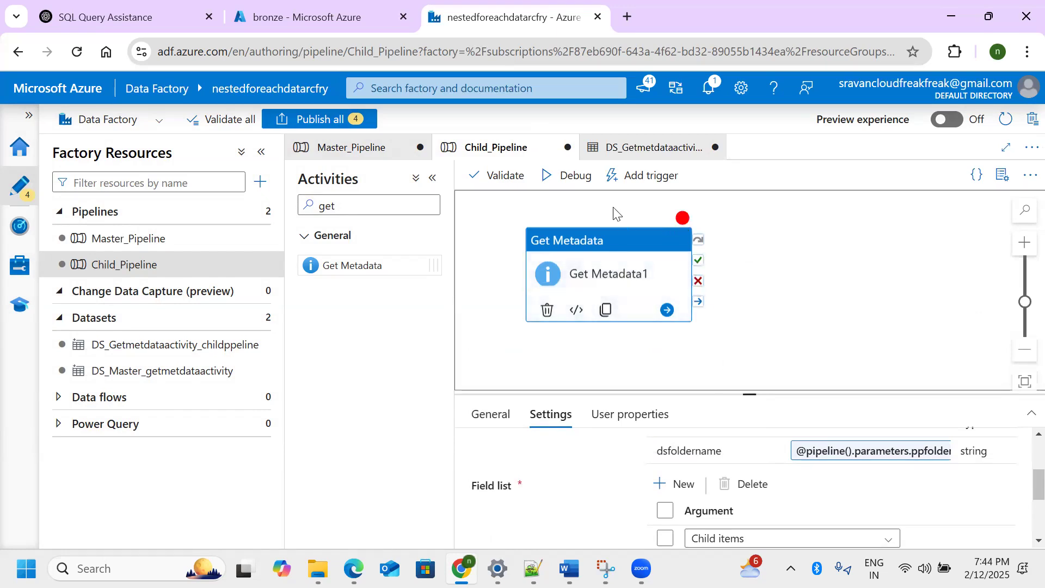
left_click(574, 187)
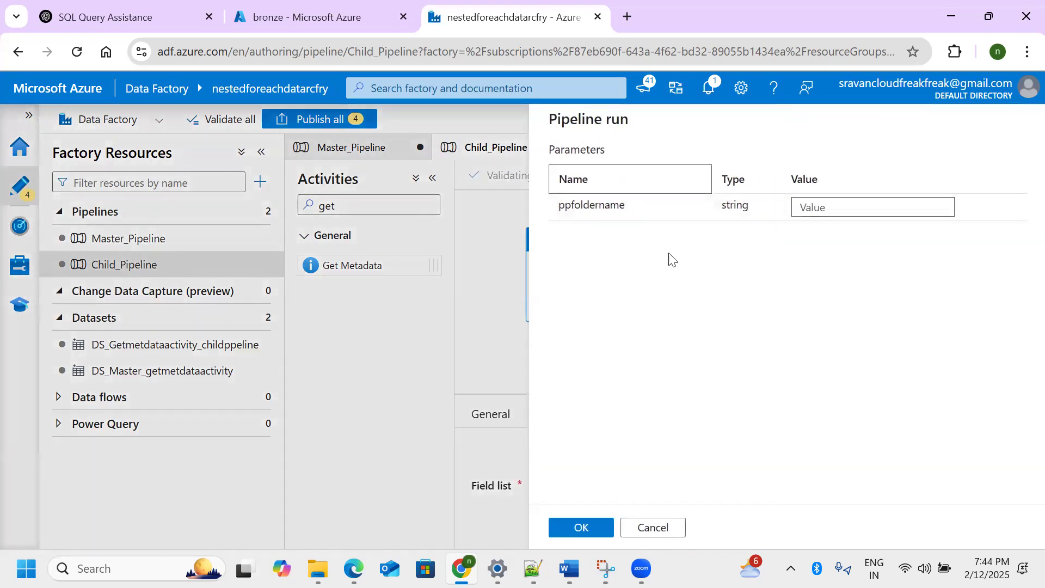
left_click(826, 205)
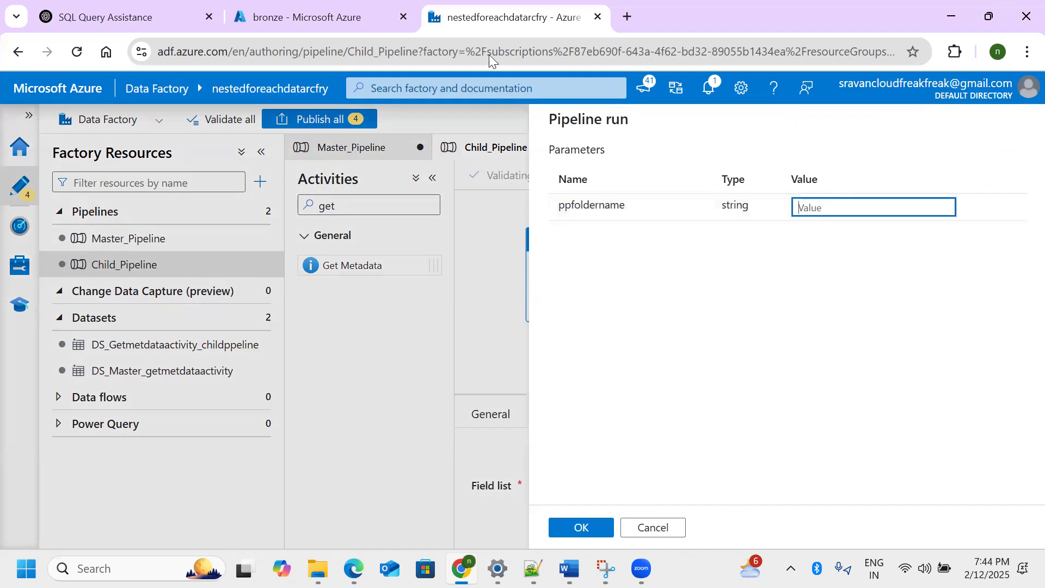
Examine the files inside the bronze container's cust, emp and sales folders, and return to the pipeline run parameters
key("ctrl+shift+Tab")
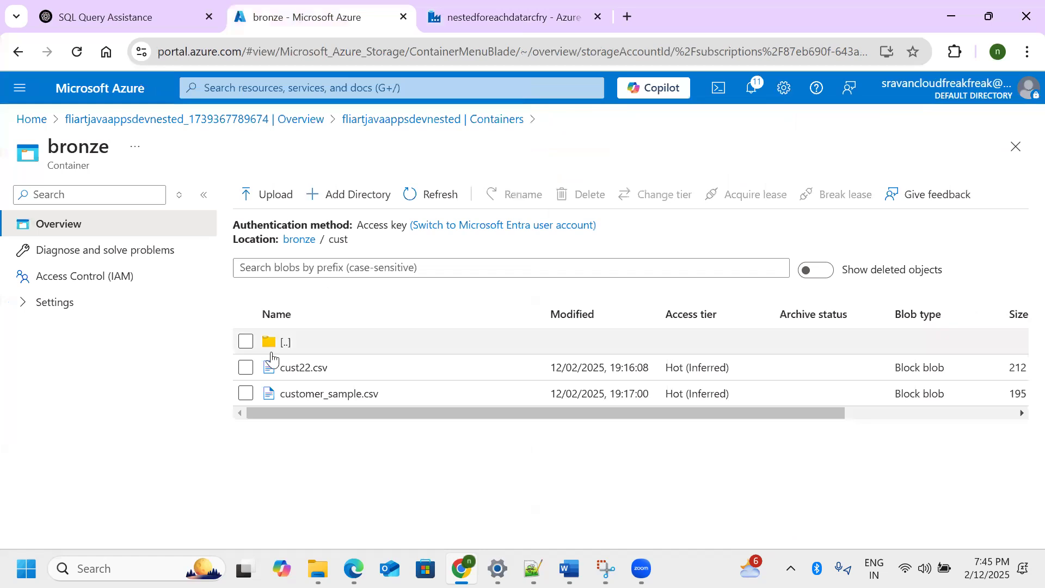
left_click(245, 368)
left_click(245, 393)
left_click(245, 368)
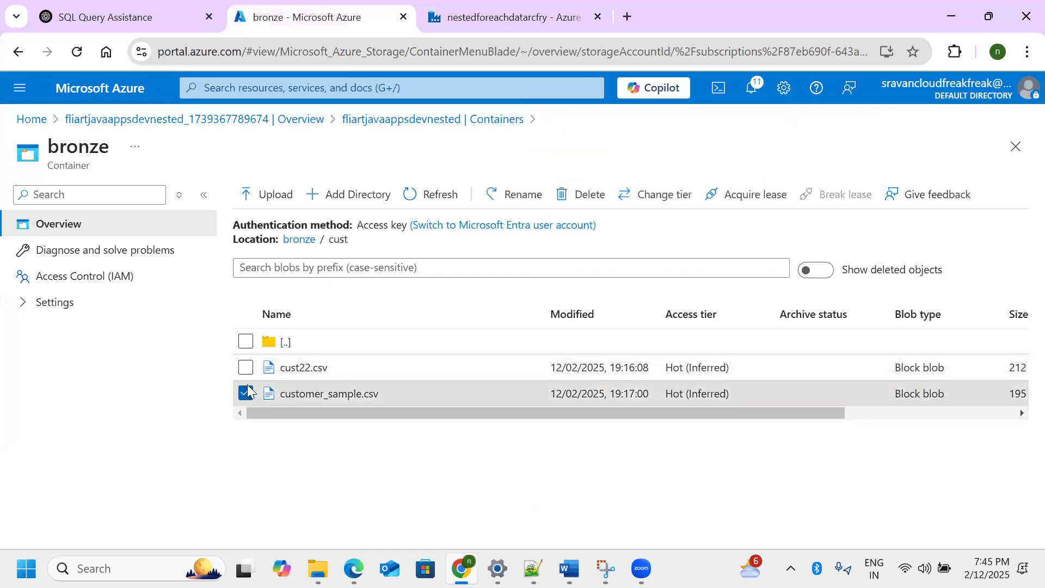
left_click(246, 393)
left_click(298, 239)
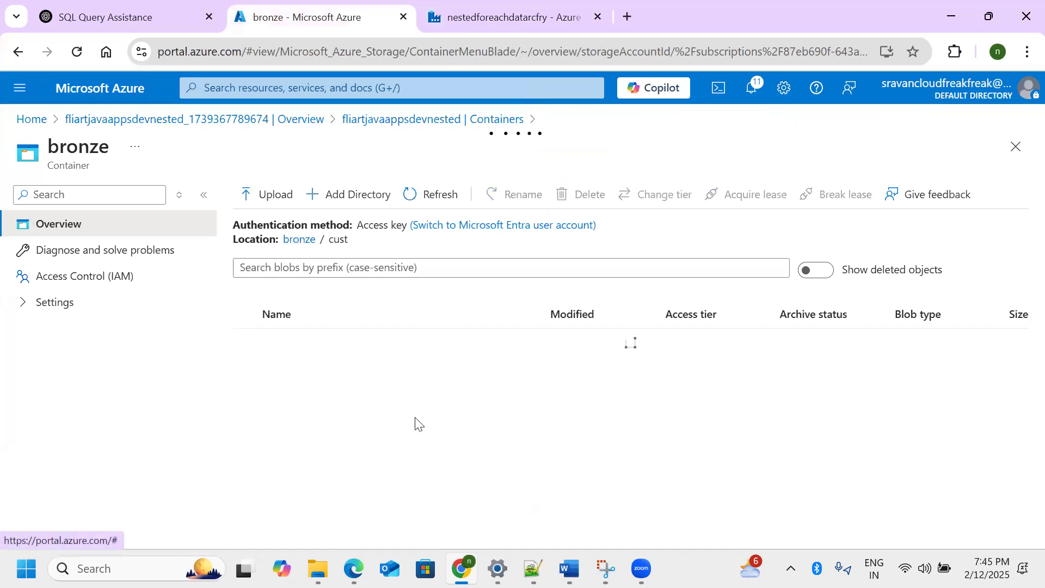
left_click(246, 368)
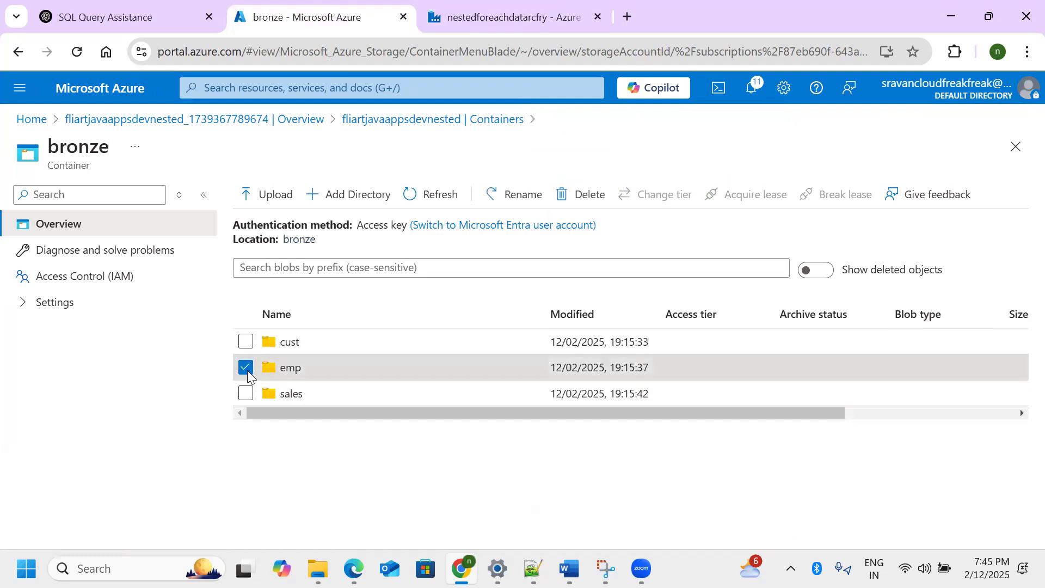
left_click(290, 368)
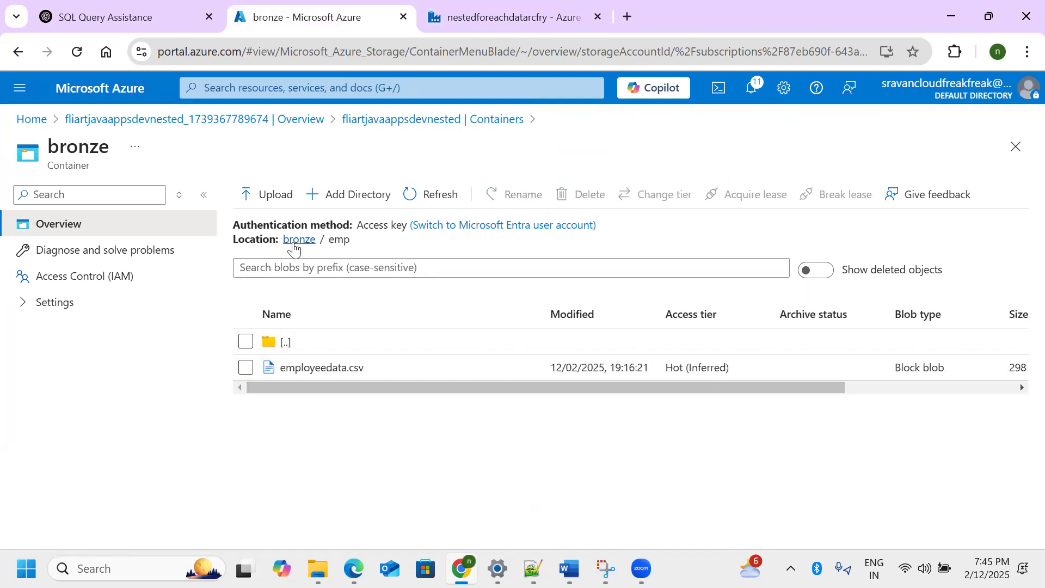
left_click(294, 241)
left_click(250, 396)
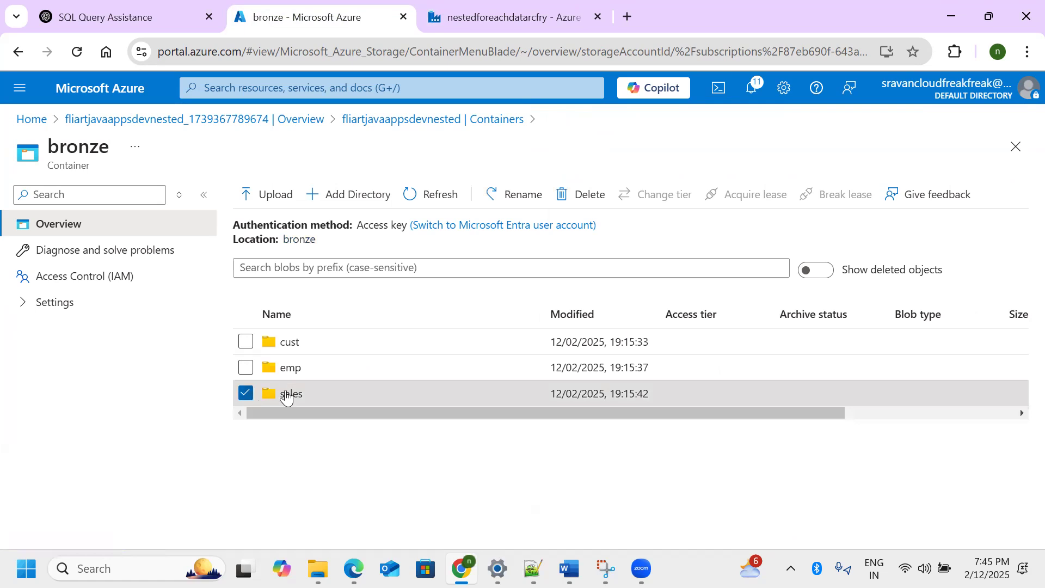
left_click(292, 394)
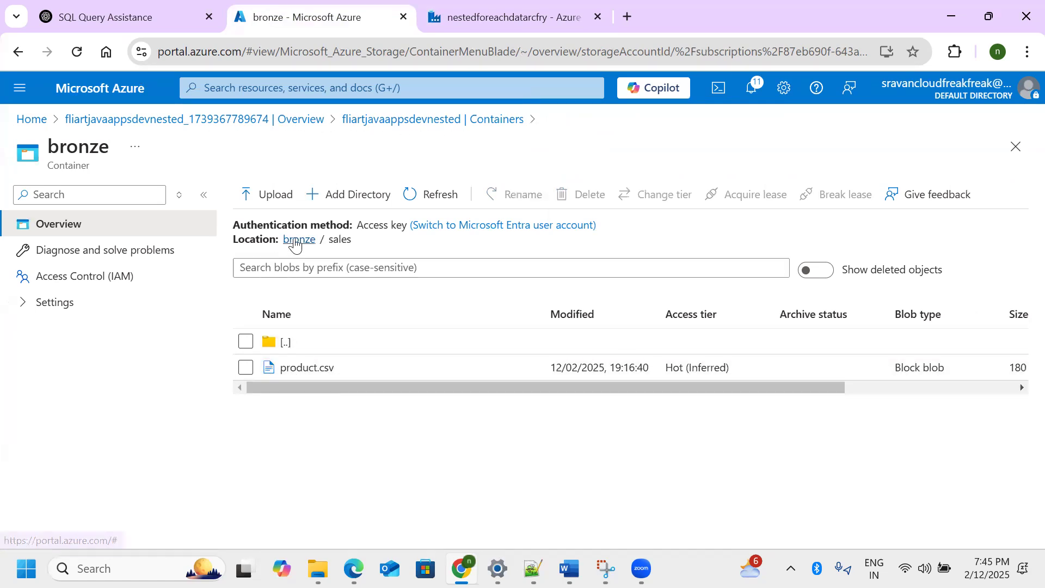
left_click(296, 240)
left_click(529, 16)
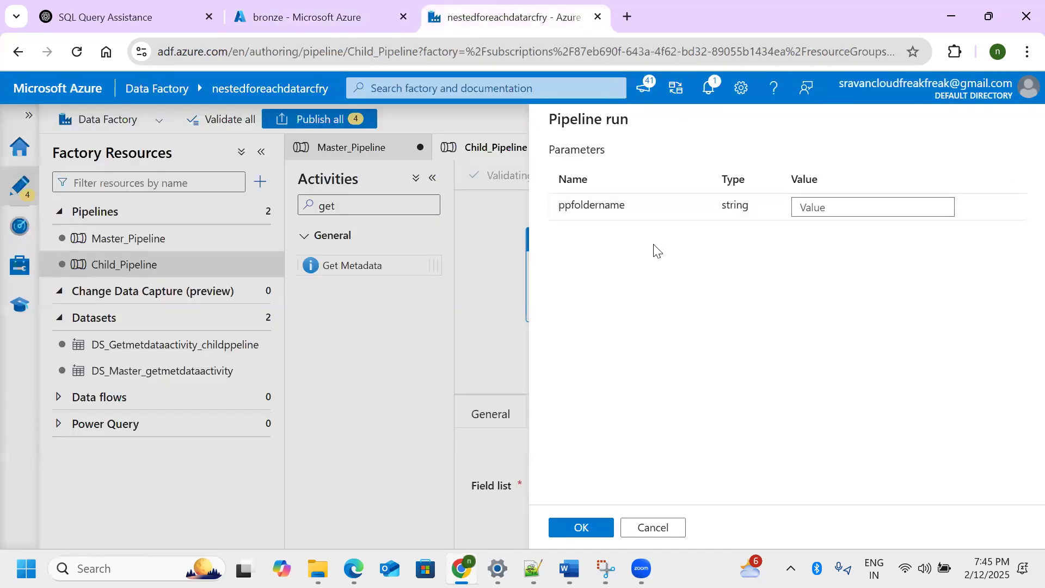
Review the folder names in the bronze container as possible ppfoldername values, and cancel the Child_Pipeline debug run
left_click(399, 7)
left_click(246, 342)
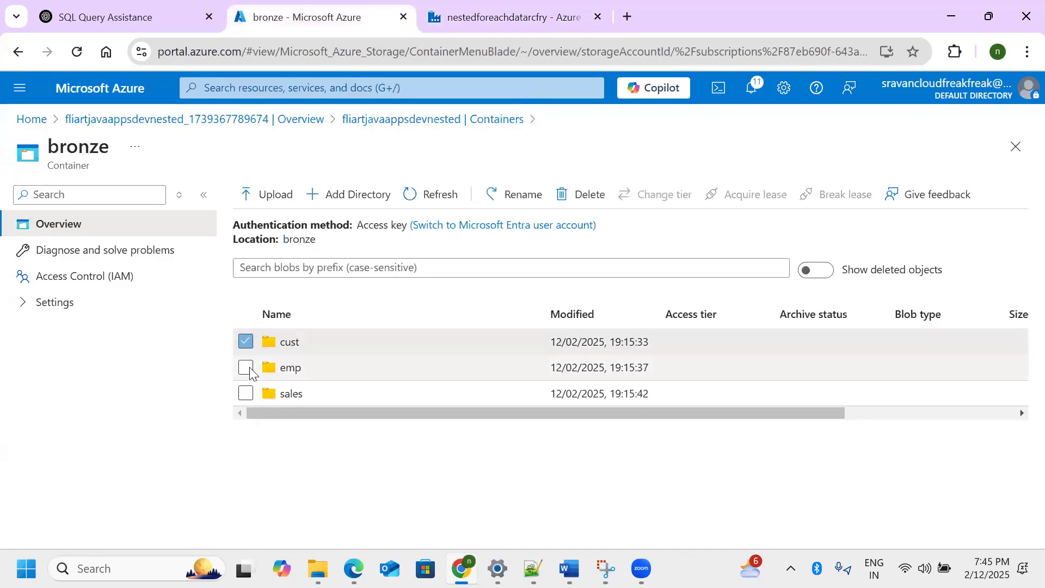
left_click(246, 368)
left_click(246, 393)
left_click(246, 341)
left_click(245, 368)
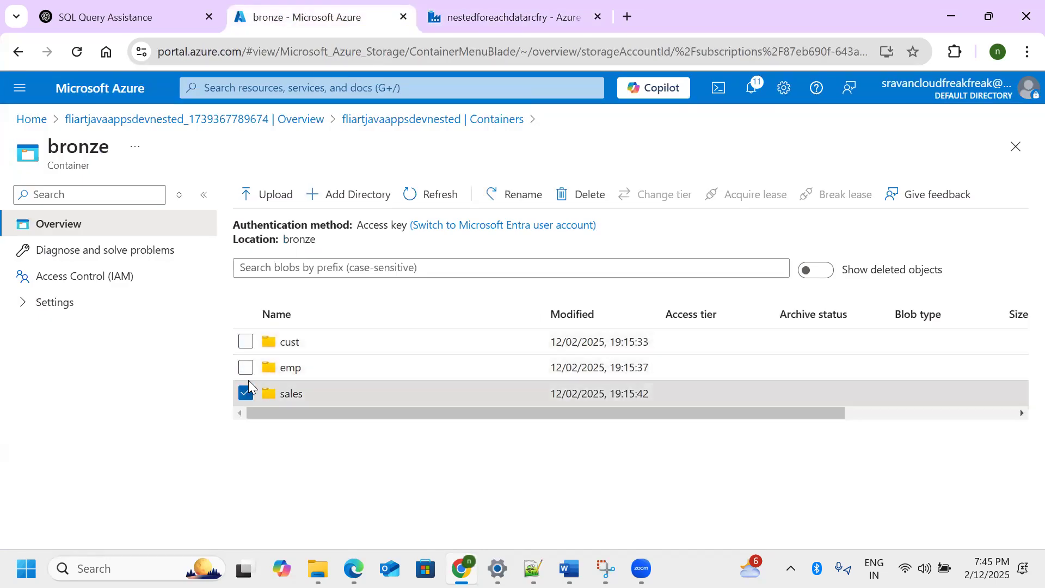
left_click(245, 393)
left_click(483, 6)
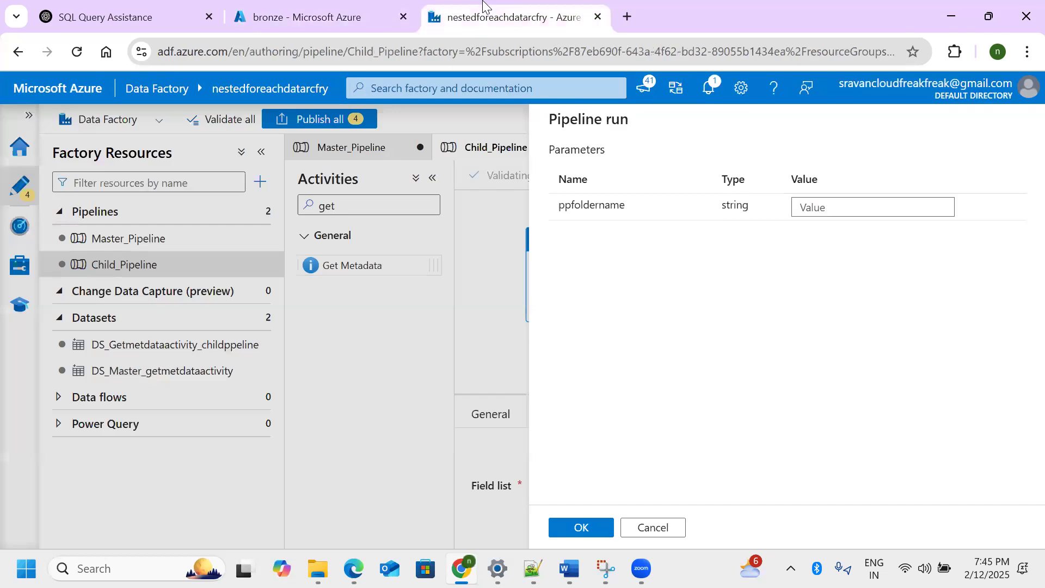
left_click(825, 207)
left_click(653, 527)
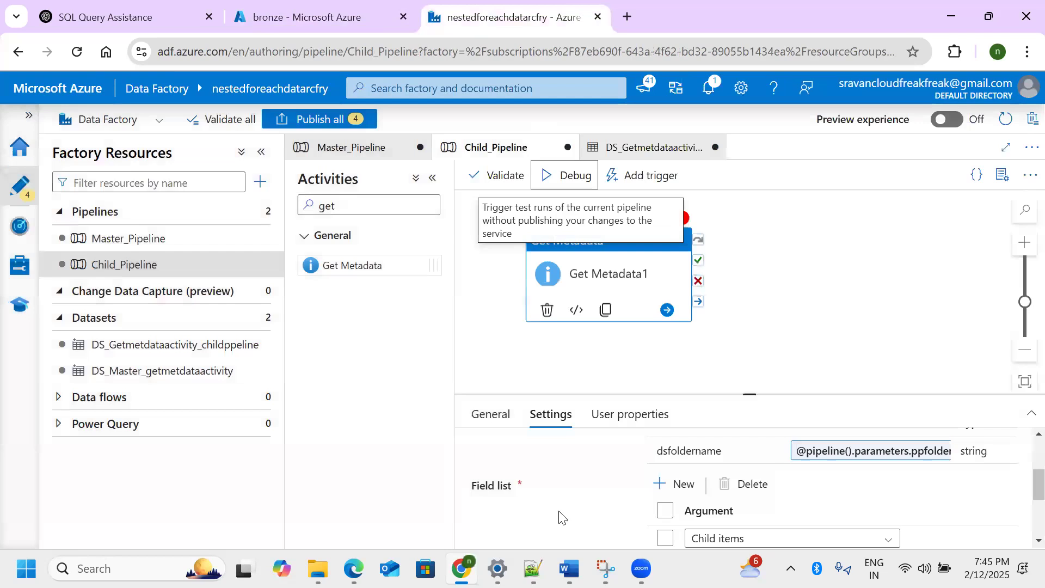
Switch to the Word document and consult the child pipeline diagram
left_click_drag(752, 394, 752, 346)
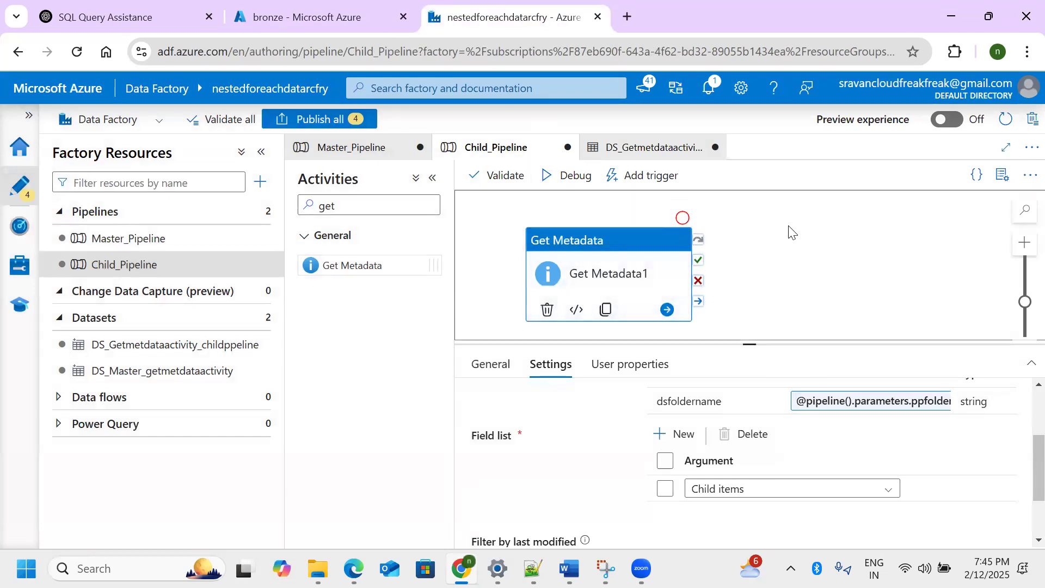
left_click(569, 569)
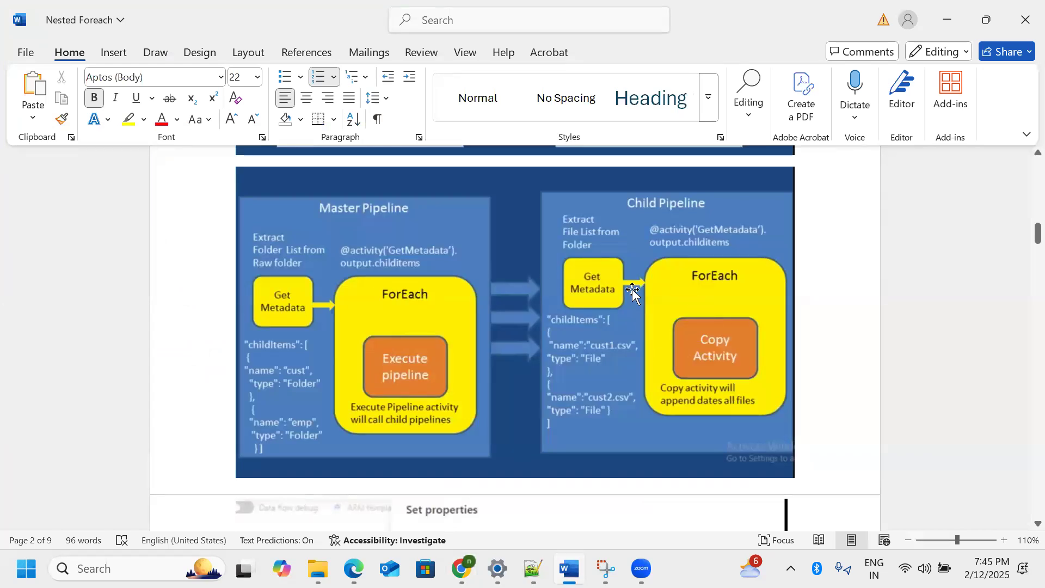
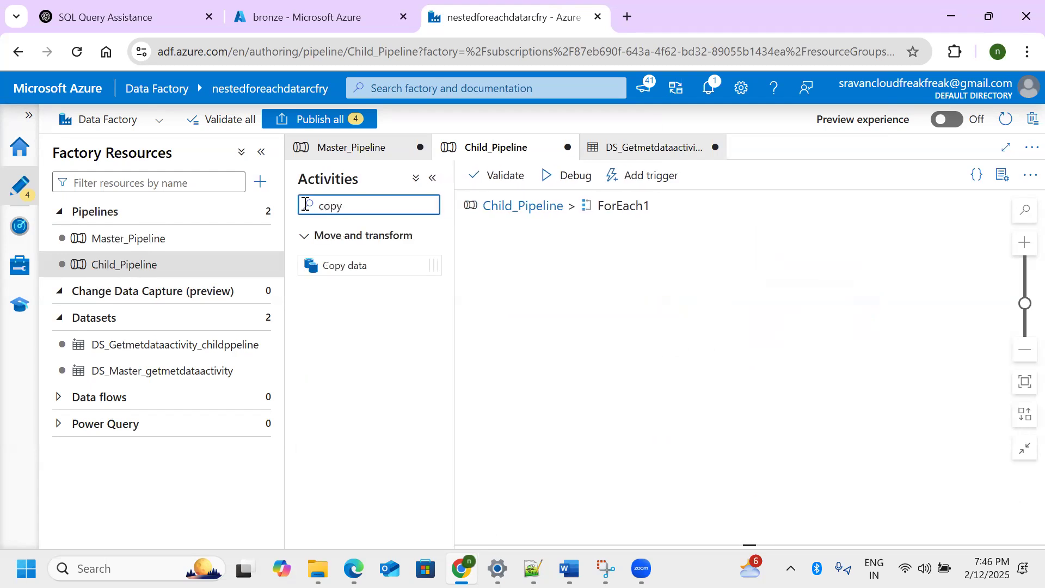
Add a Copy data activity inside ForEach1, view its source and sink settings, and return to Child_Pipeline
left_click_drag(343, 265, 658, 295)
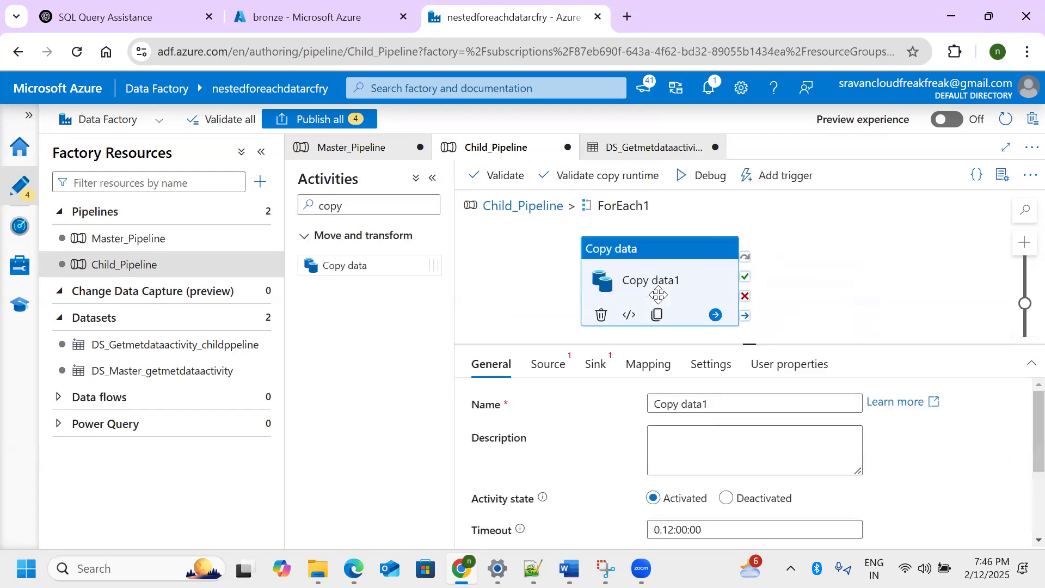
left_click(544, 372)
left_click(592, 375)
left_click(547, 211)
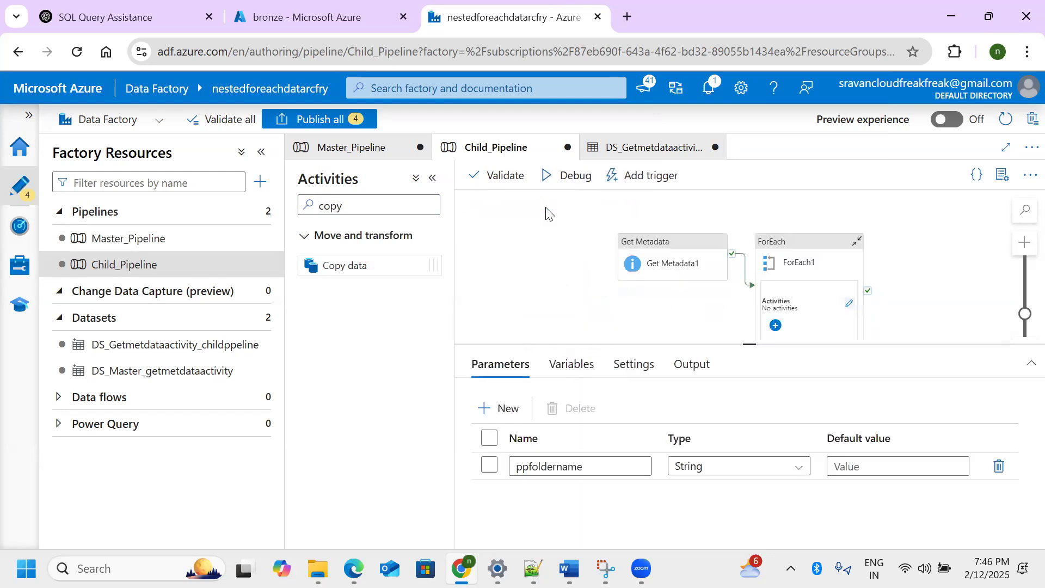
Check the activity contained in ForEach1 and return to the Child_Pipeline level
left_click(831, 276)
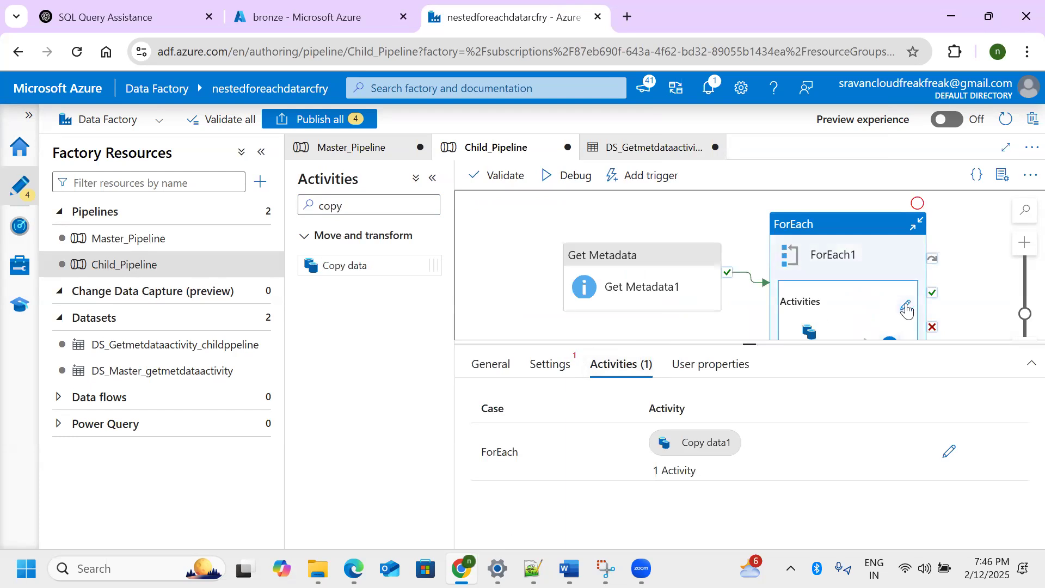
left_click(949, 452)
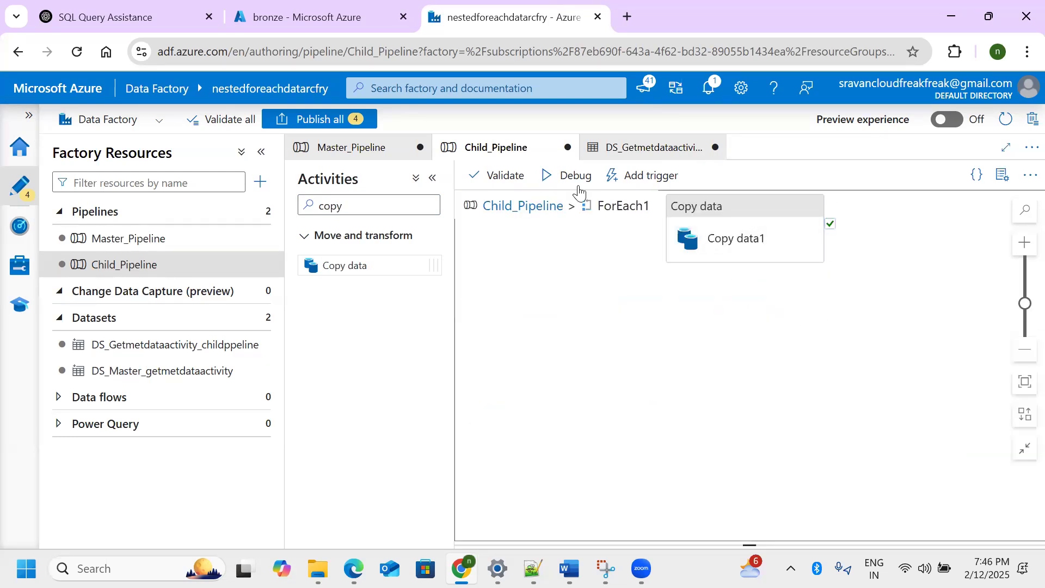
left_click(518, 206)
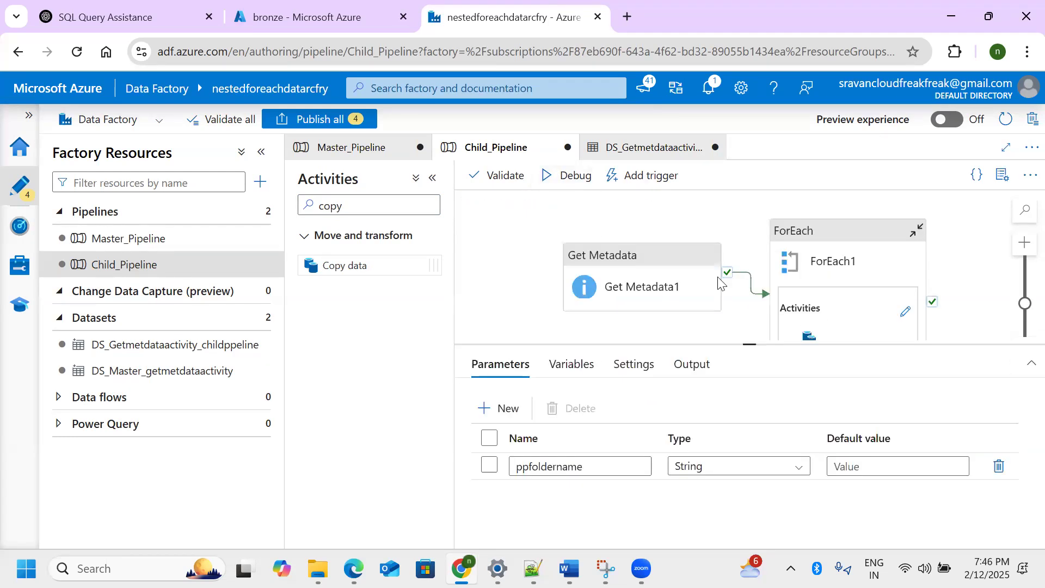
left_click(806, 262)
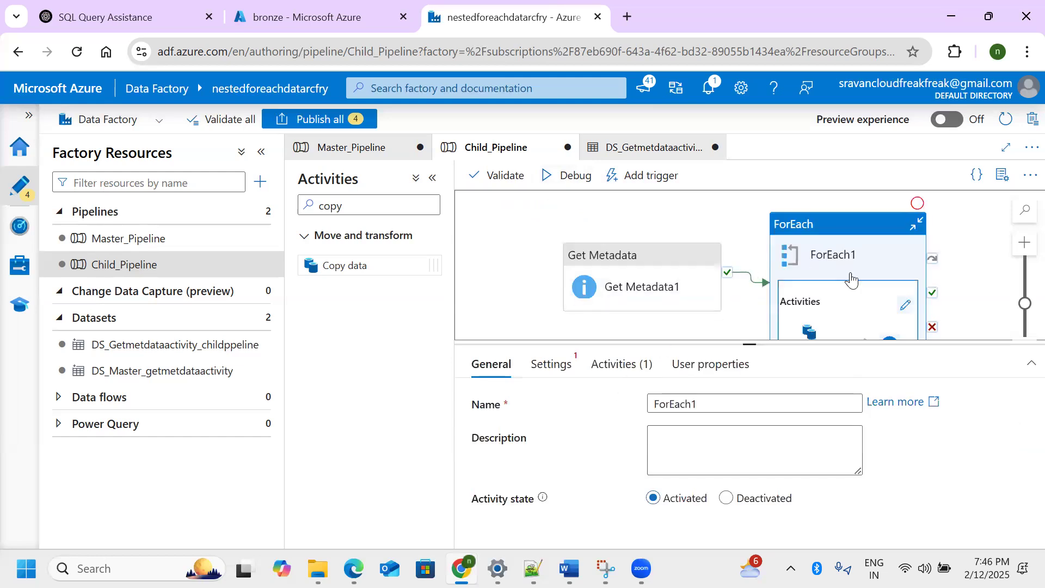
left_click(544, 370)
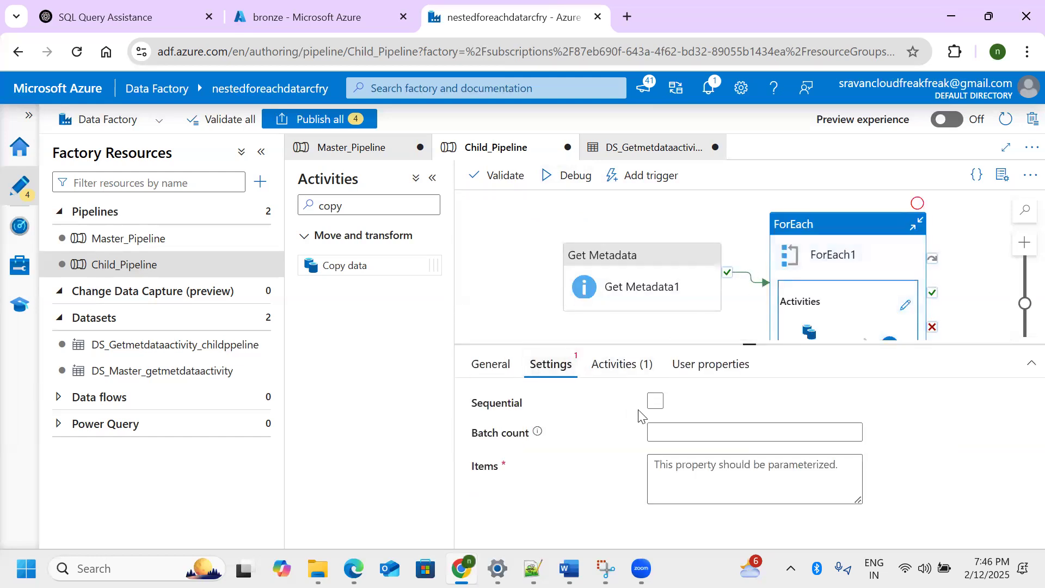
left_click(657, 404)
left_click(681, 451)
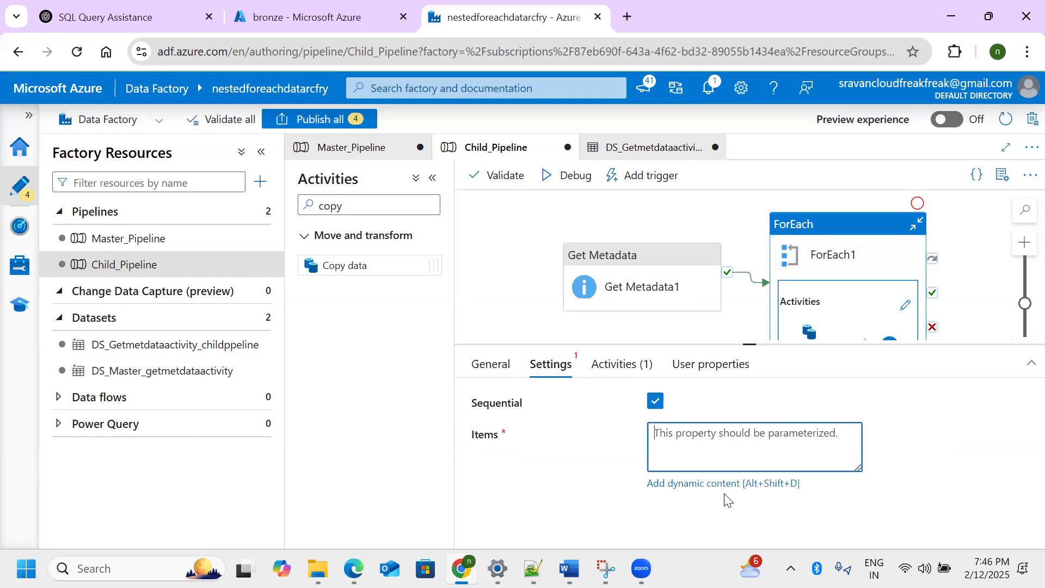
left_click(723, 487)
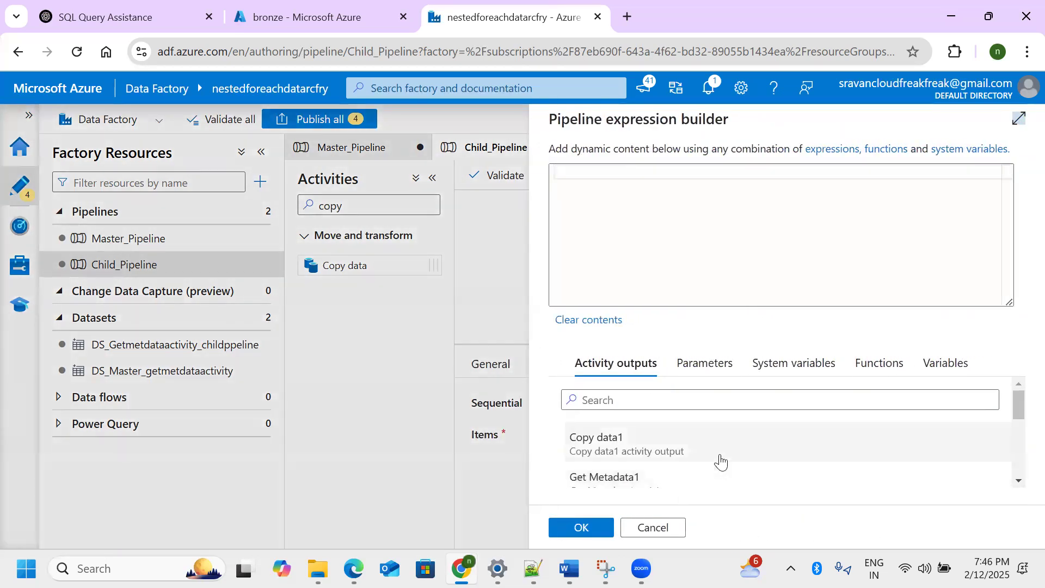
scroll(723, 471, "down", 2)
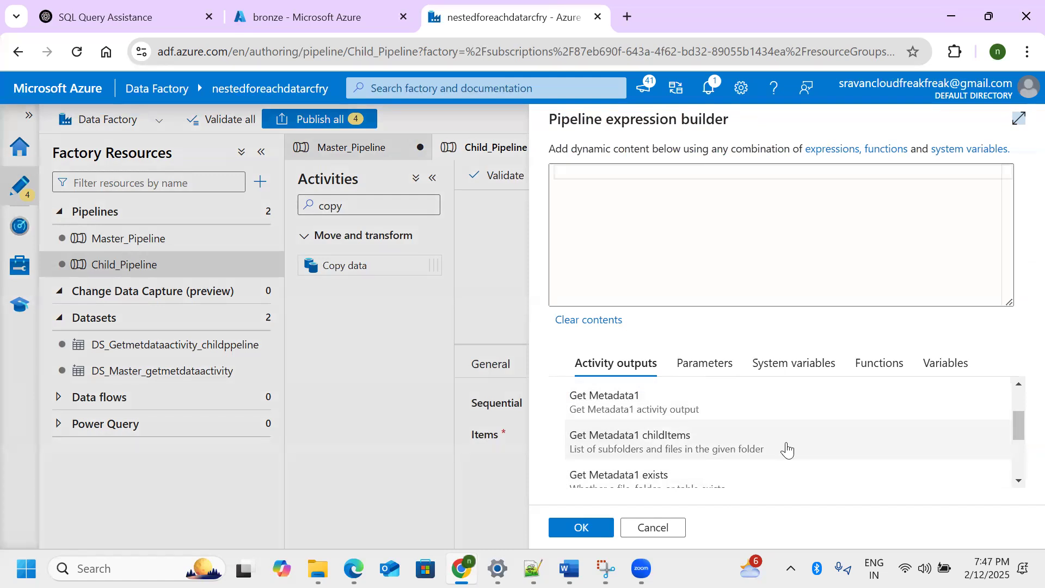
left_click(642, 527)
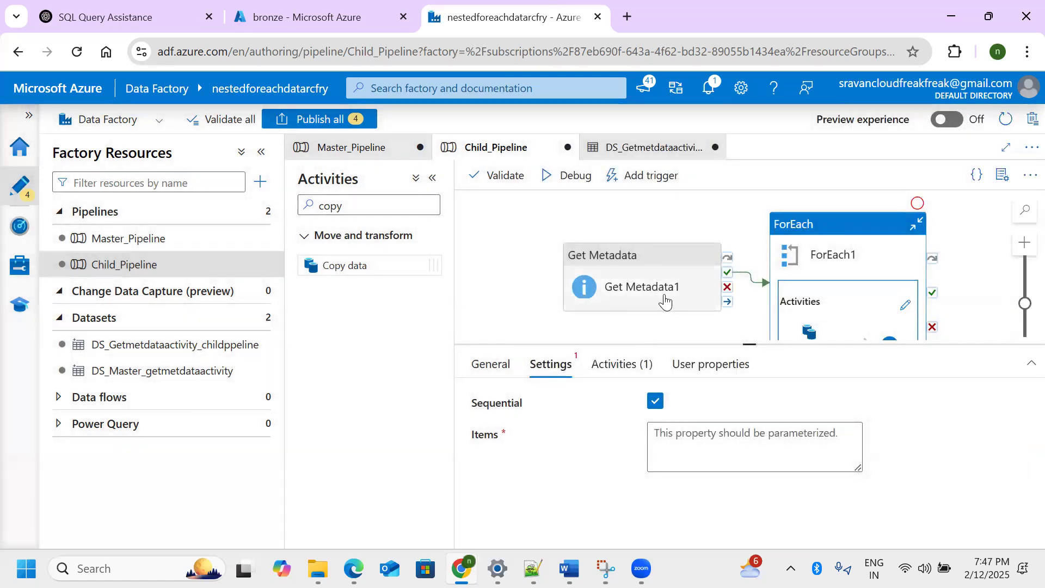
left_click(705, 443)
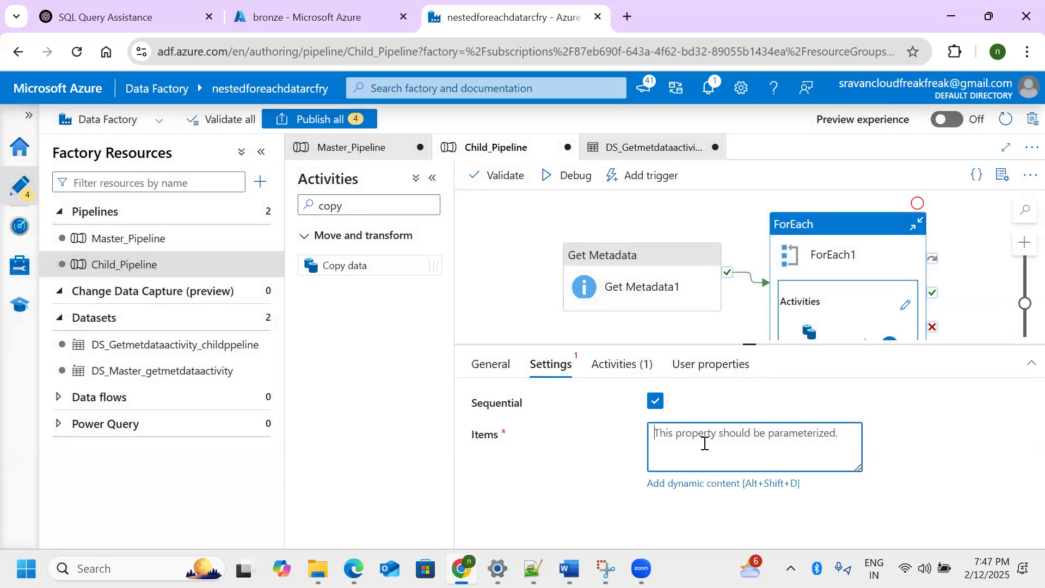
left_click(709, 484)
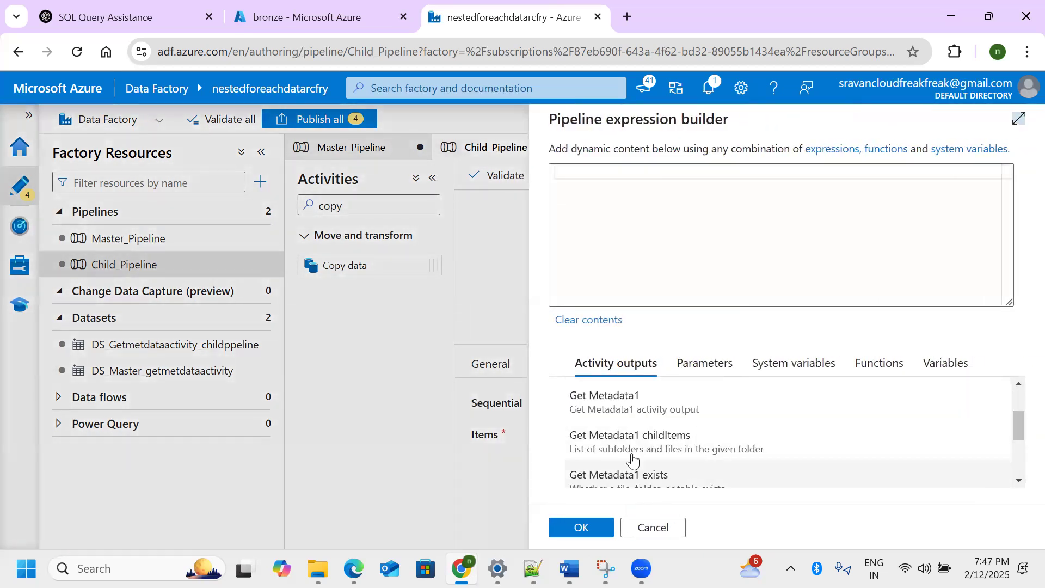
left_click(696, 444)
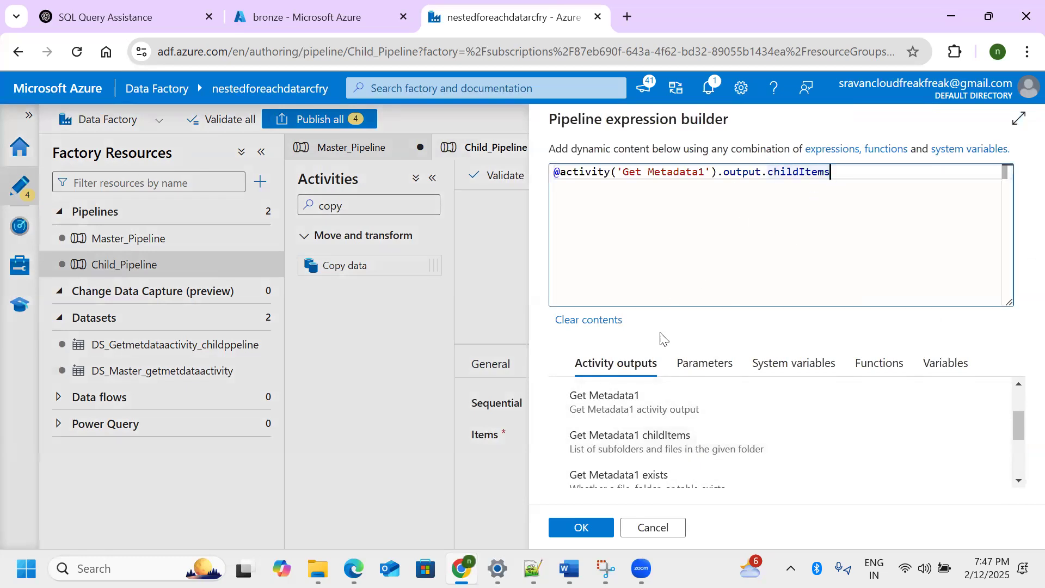
left_click(583, 528)
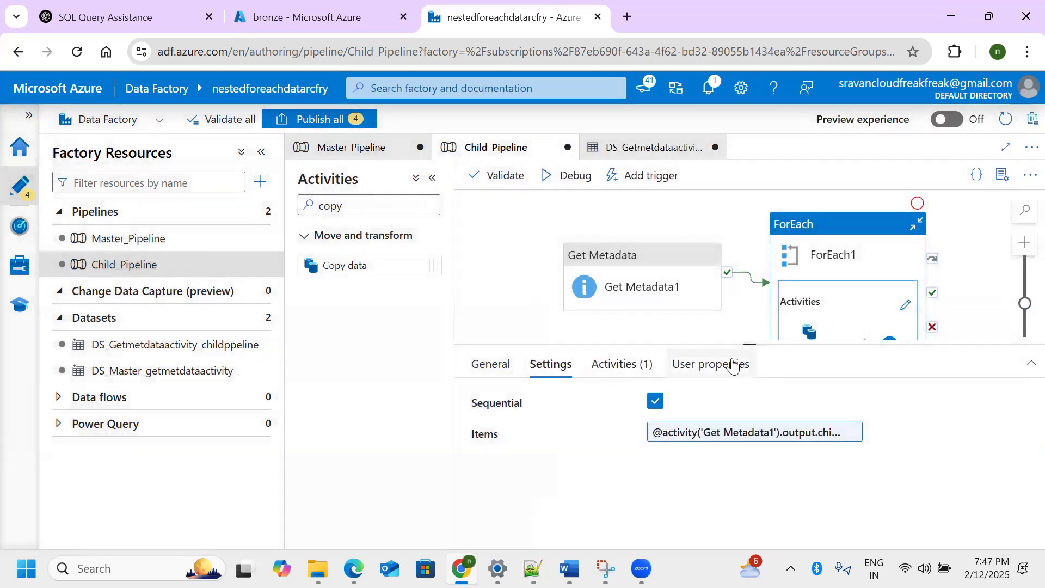
Compare the top-level activities of Master_Pipeline with those of Child_Pipeline, and select Get Metadata1 in Child_Pipeline
left_click_drag(750, 344, 750, 427)
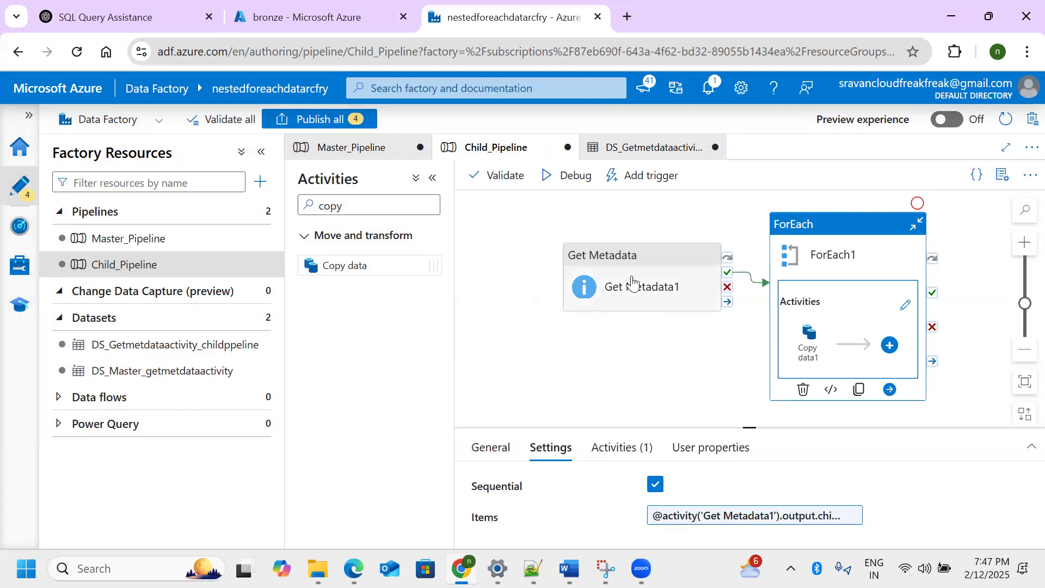
left_click(207, 241)
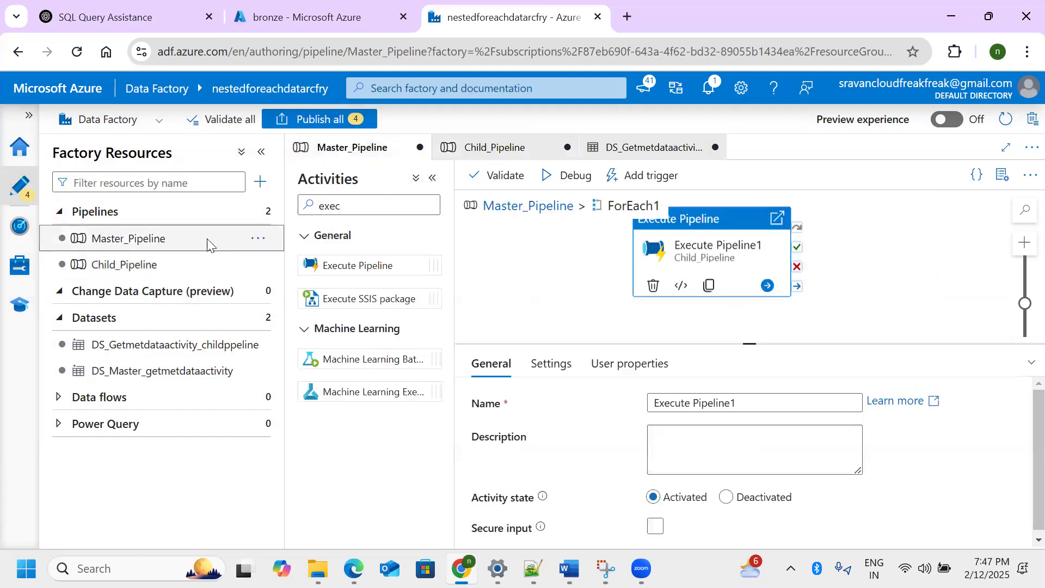
left_click(527, 207)
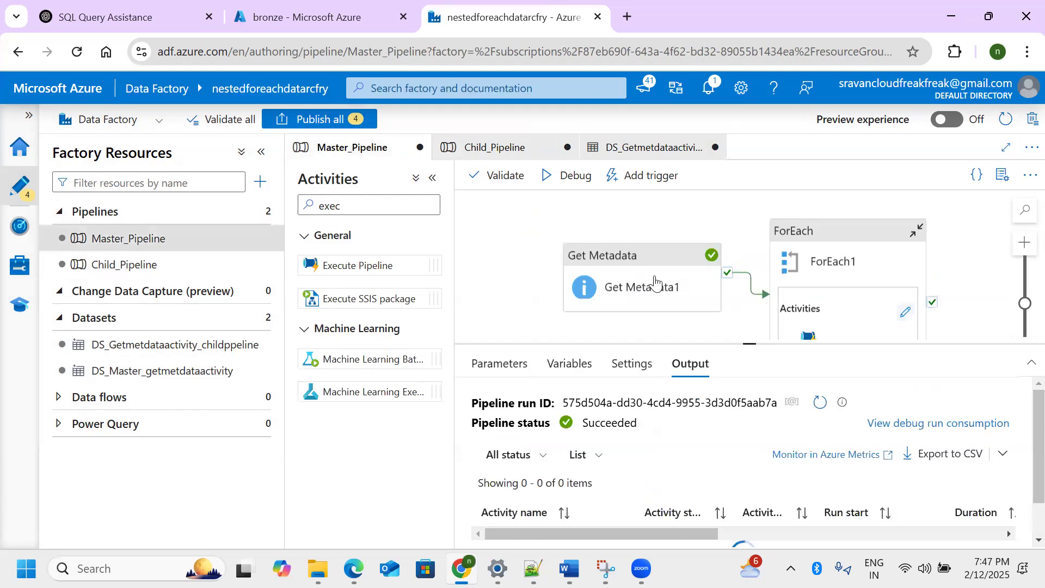
left_click(180, 267)
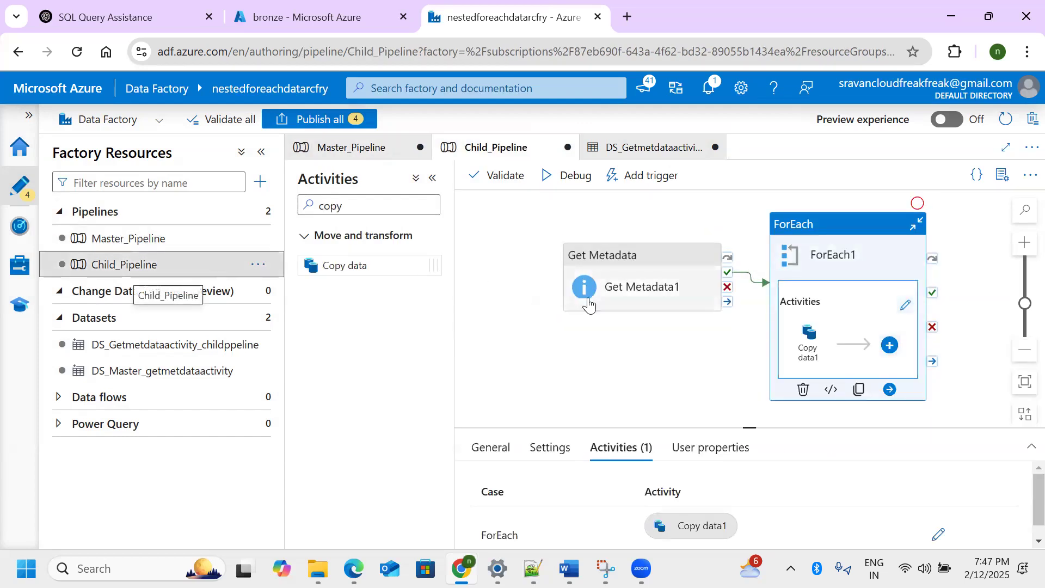
left_click(637, 292)
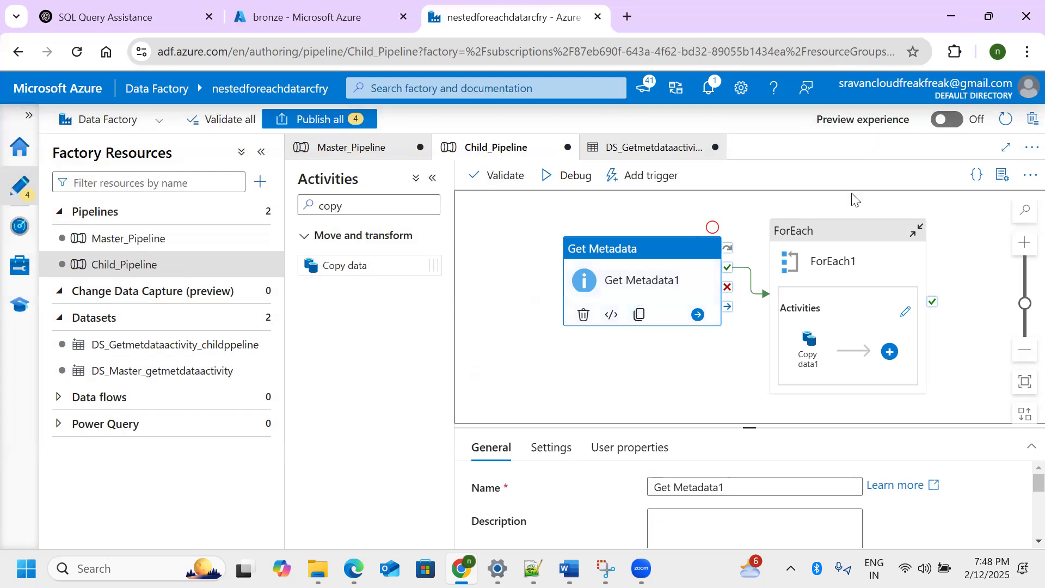
Start a new source dataset for Copy data1 inside ForEach1, using Azure Data Lake Storage Gen2 and the DelimitedText format
left_click(904, 313)
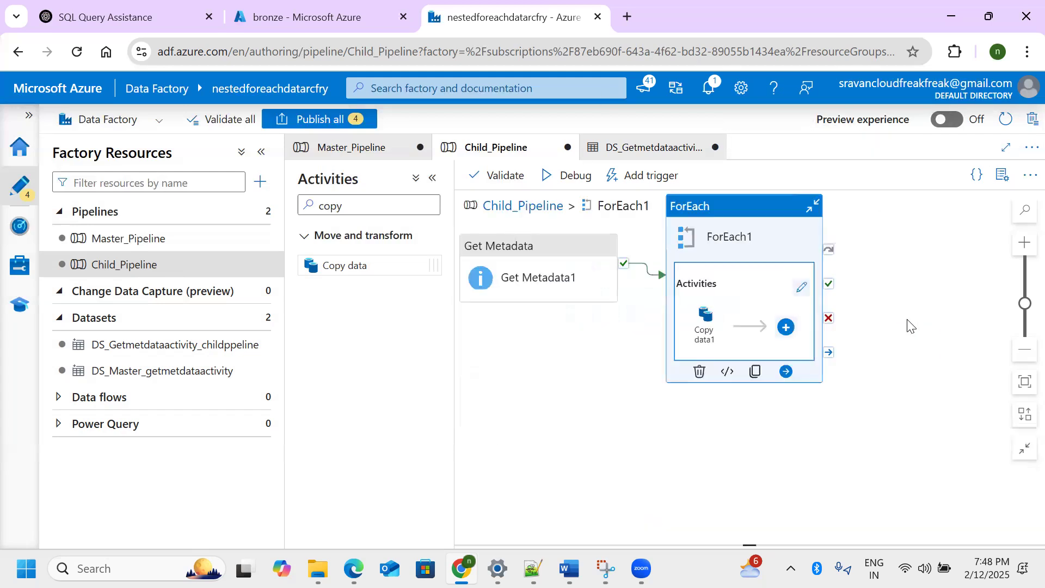
left_click_drag(744, 244, 627, 290)
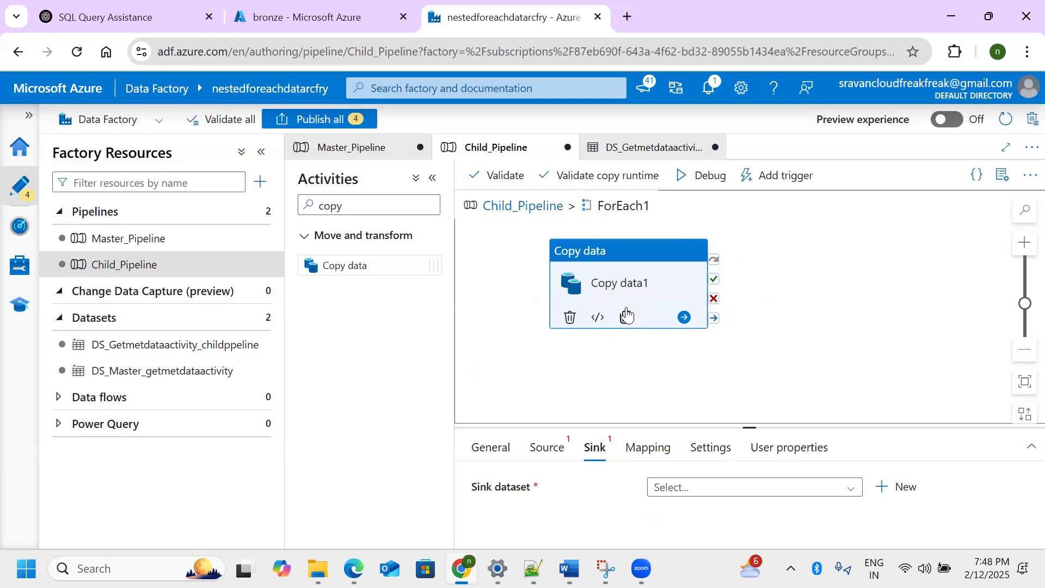
left_click_drag(723, 427, 627, 353)
left_click(545, 351)
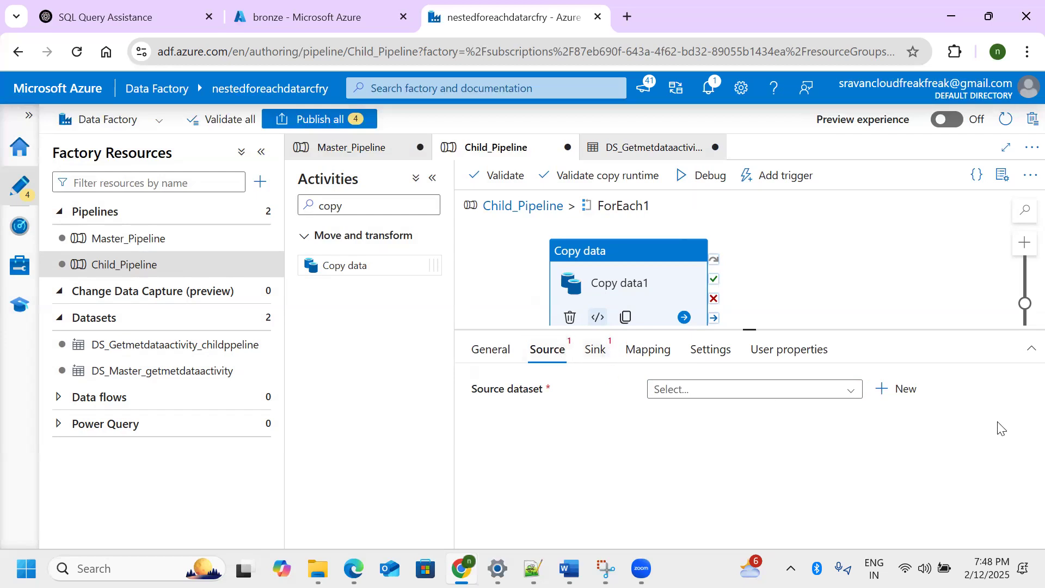
left_click(916, 395)
left_click(742, 217)
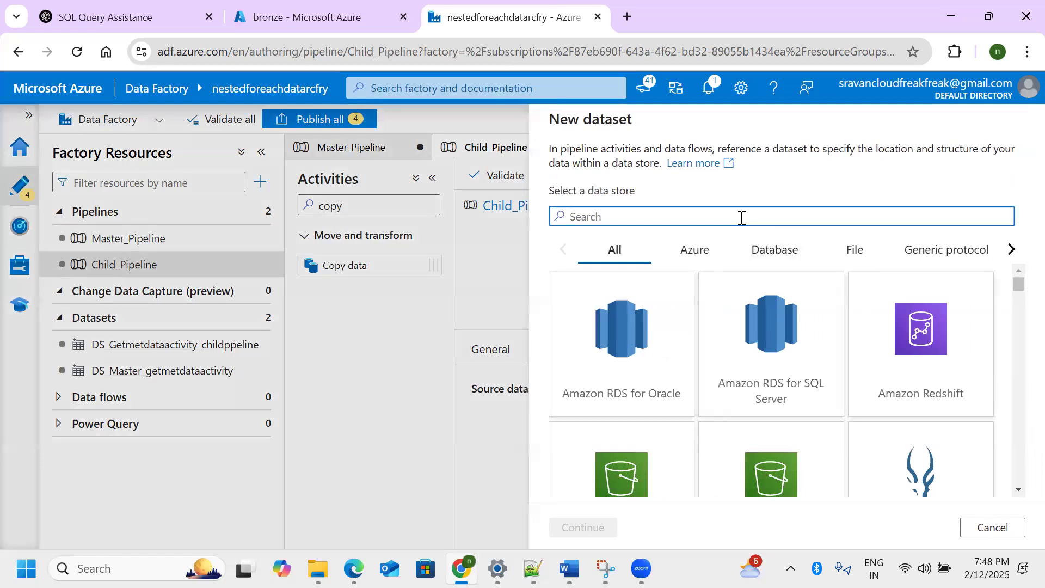
type("gen2")
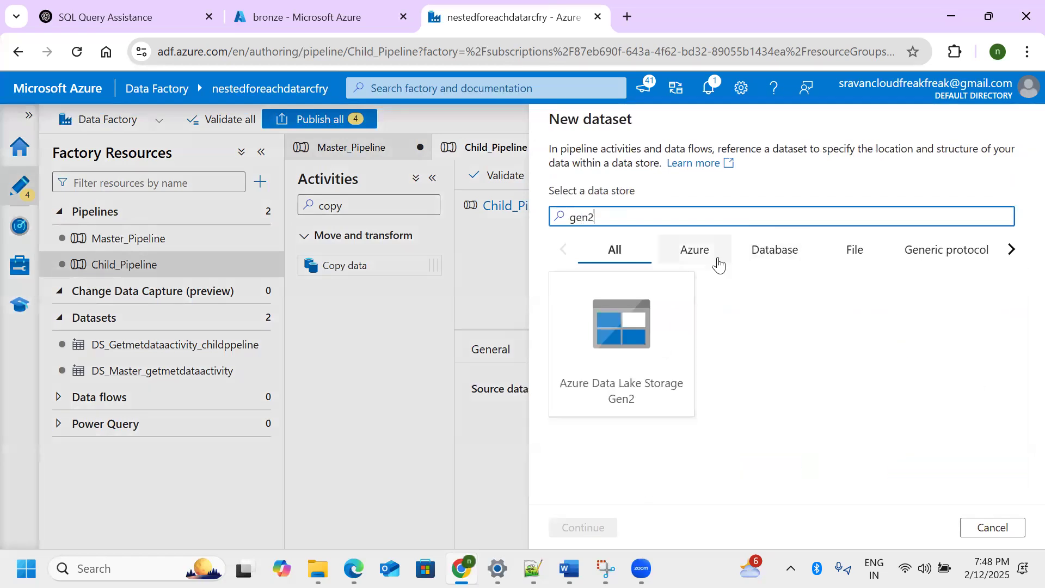
left_click(641, 370)
left_click(594, 529)
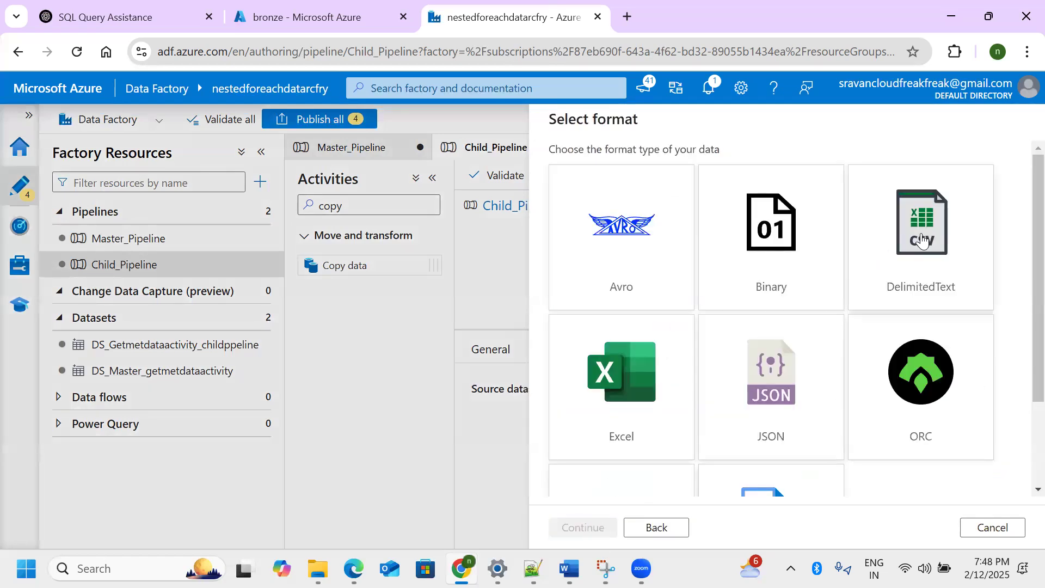
left_click(586, 529)
Create the source dataset as DS_adlsgen2_source with linked service LS_Azureadlsgen2 and the bronze container as its file path
double_click(678, 171)
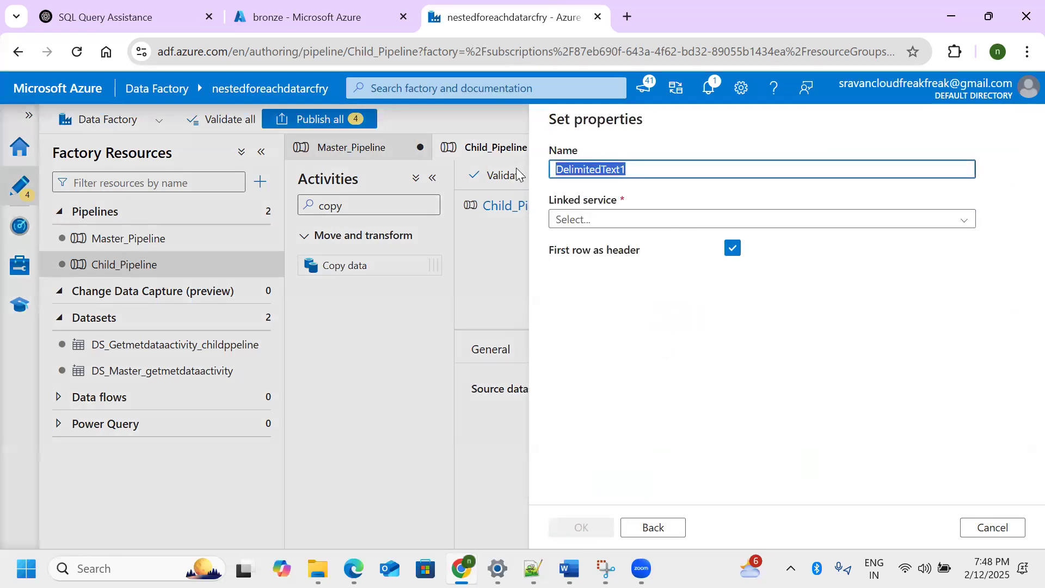
type("DS_adlsgen2_sour")
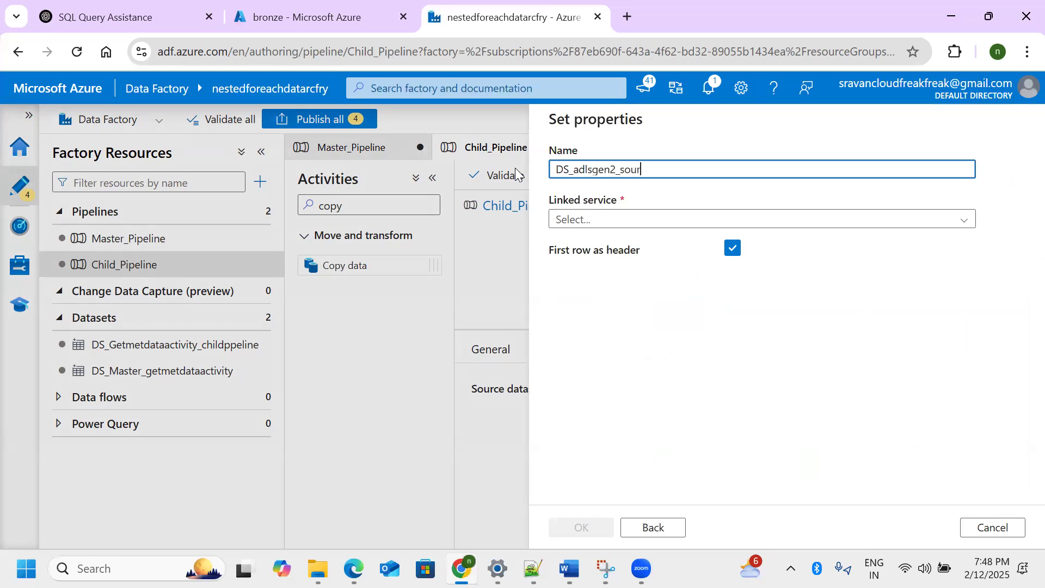
left_click(586, 220)
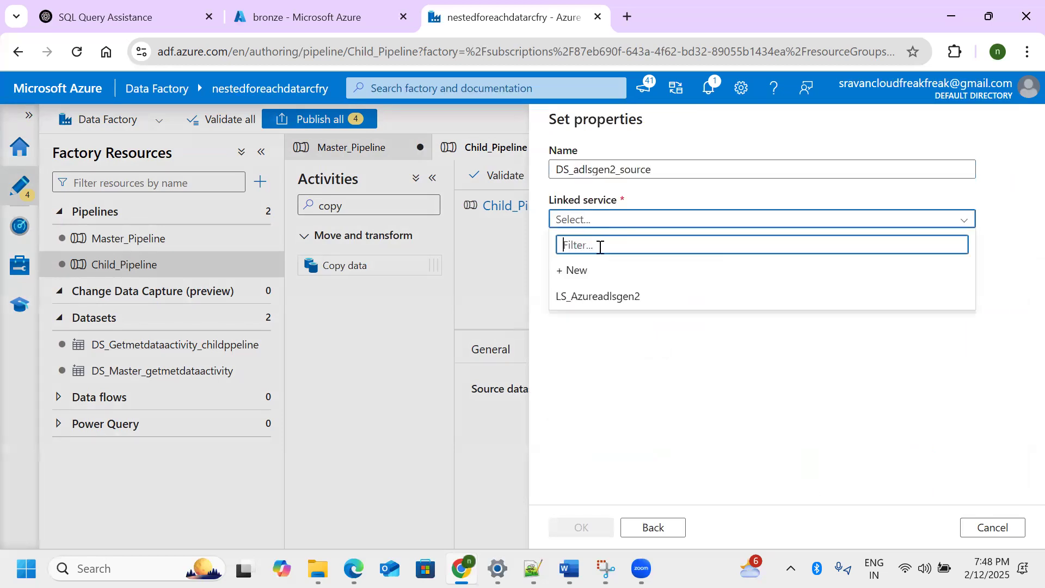
left_click(602, 295)
left_click(987, 266)
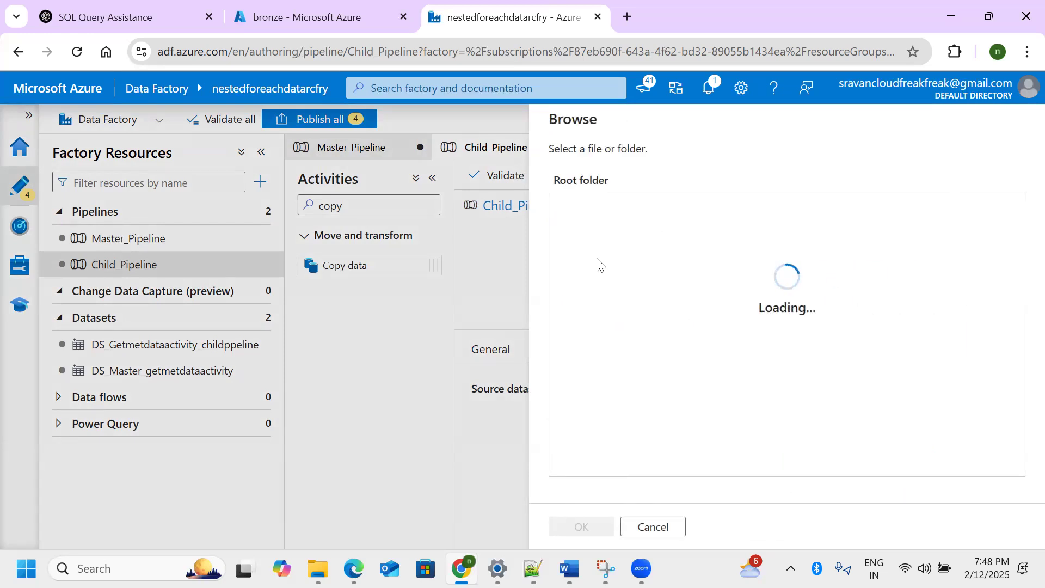
left_click(603, 209)
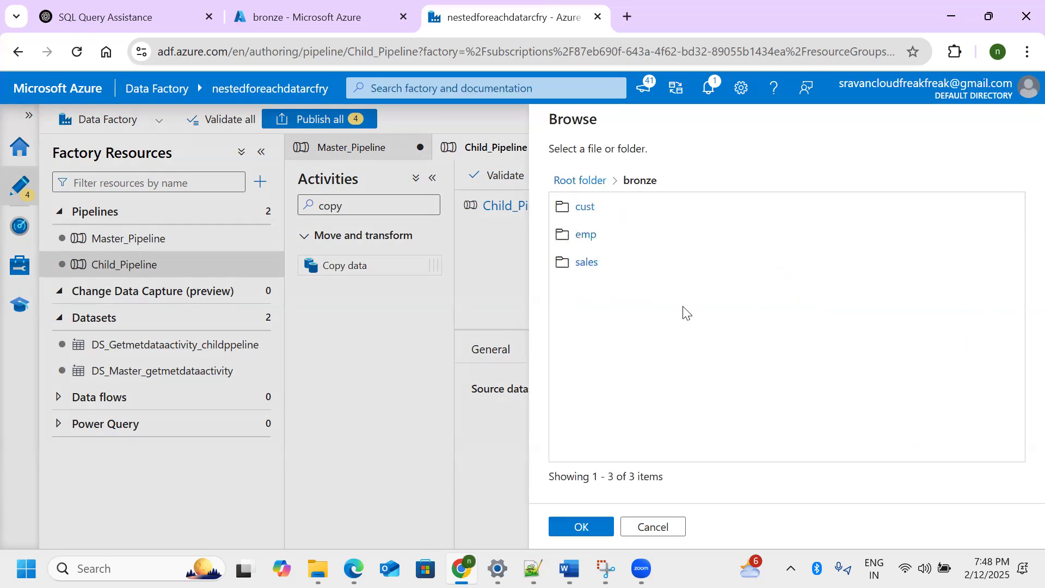
left_click(583, 527)
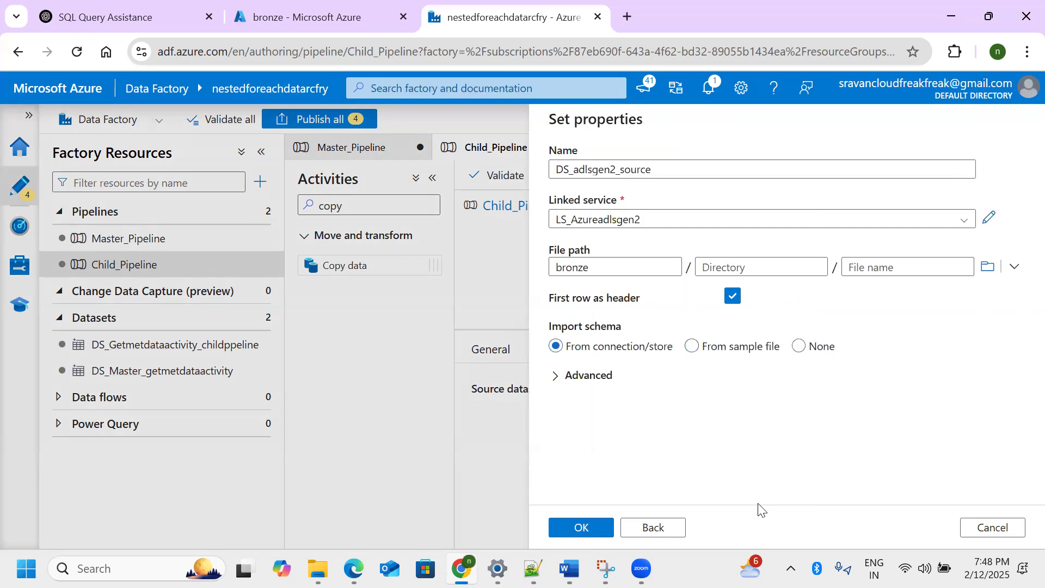
left_click(601, 529)
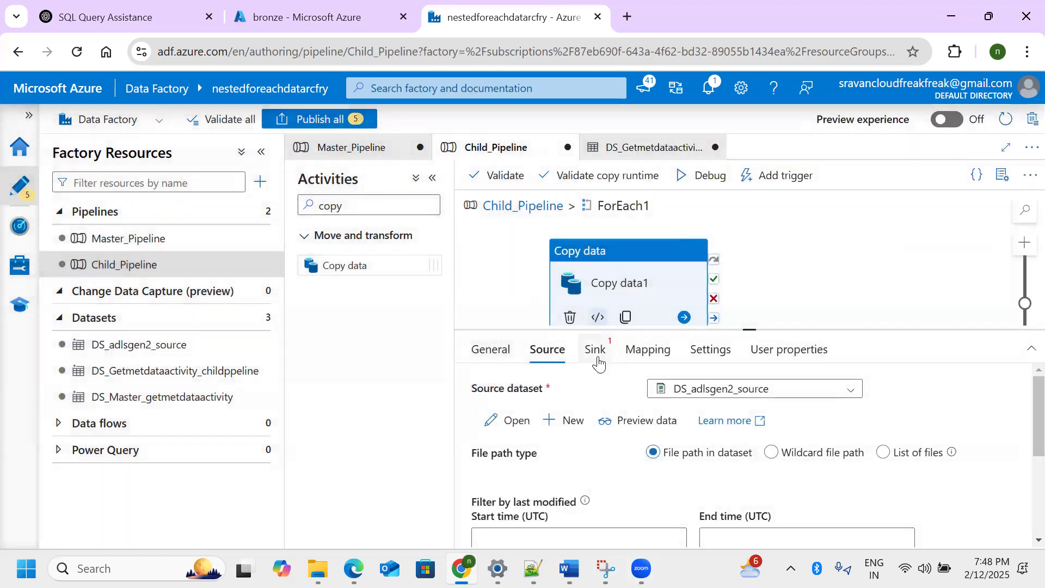
Check the sink and source settings of Copy data1, and open the DS_adlsgen2_source dataset with its properties pane hidden
left_click(598, 359)
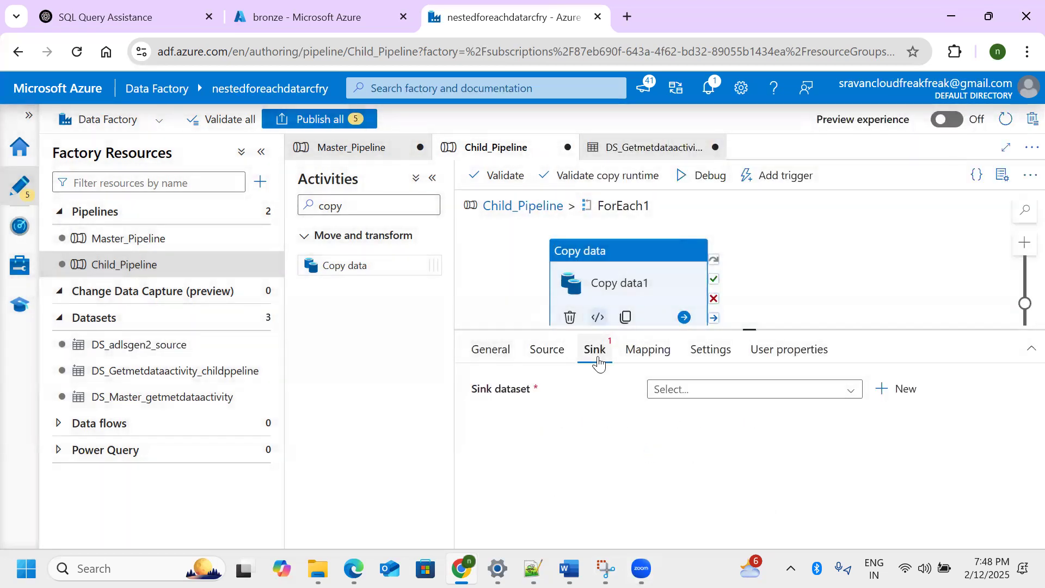
left_click(545, 351)
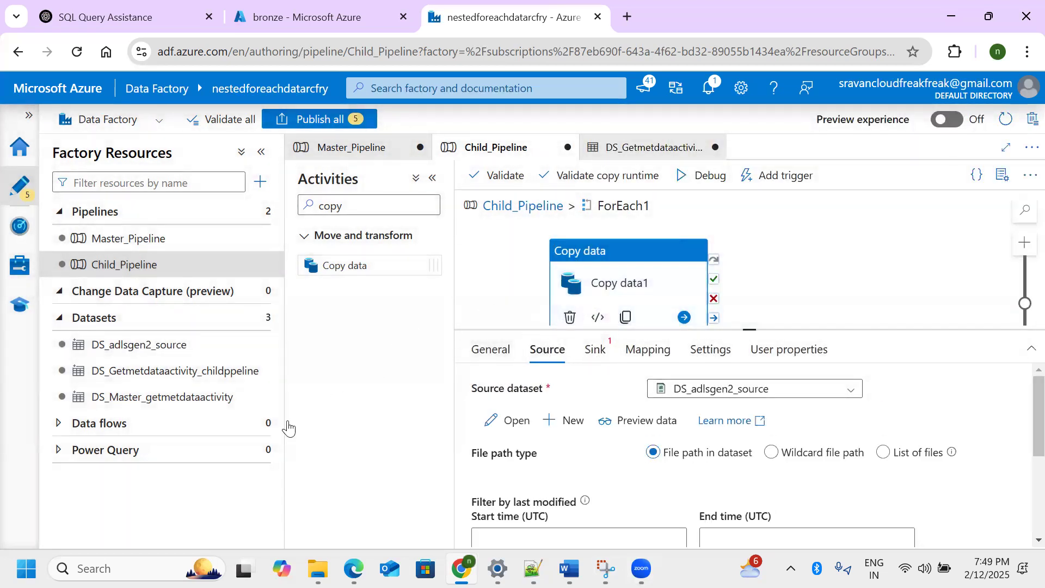
left_click(211, 345)
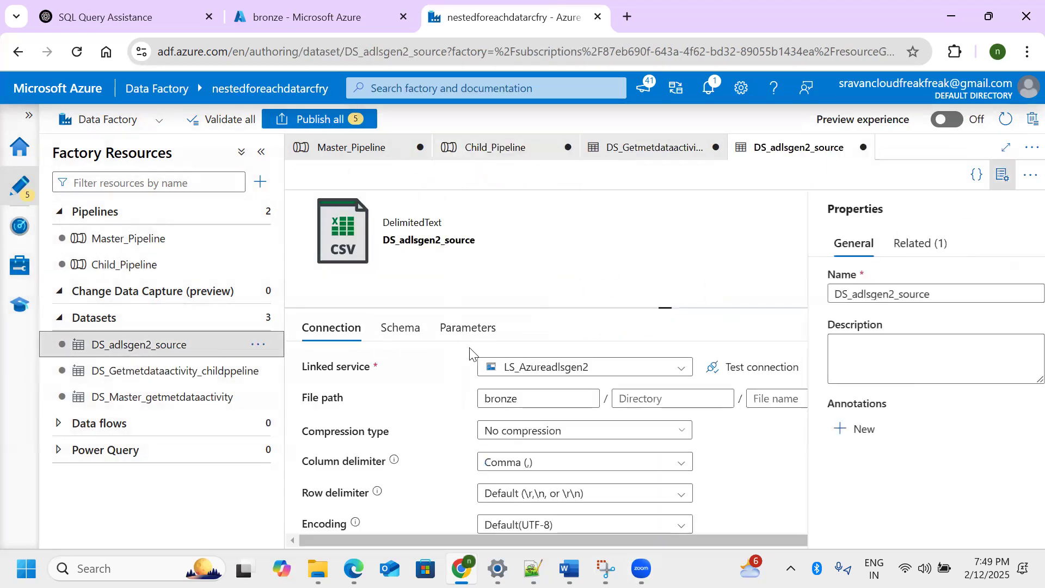
left_click(1002, 174)
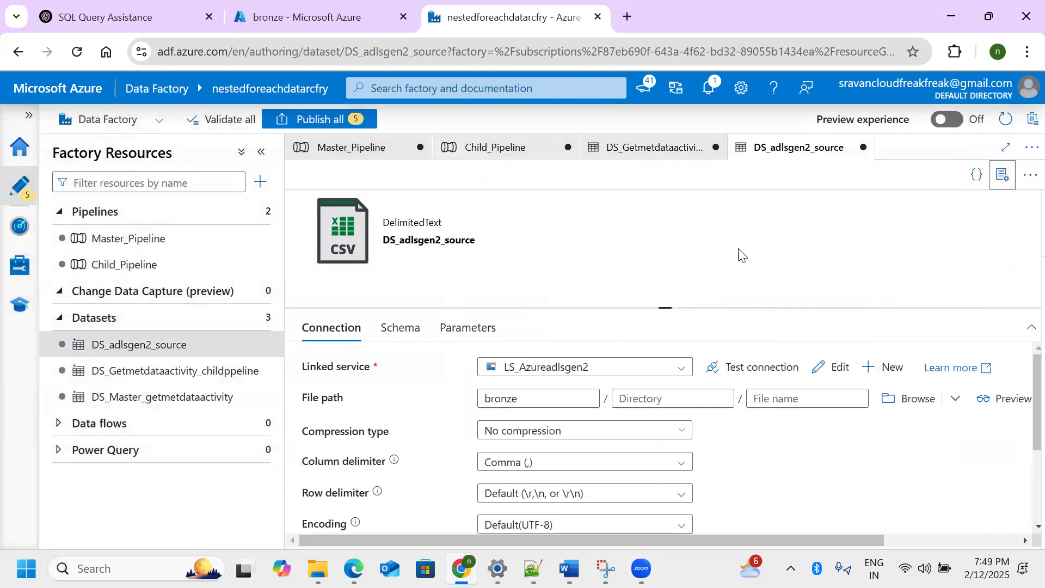
Add two String parameters named dsfoldername and dsfilename to the DS_adlsgen2_source dataset
left_click(464, 335)
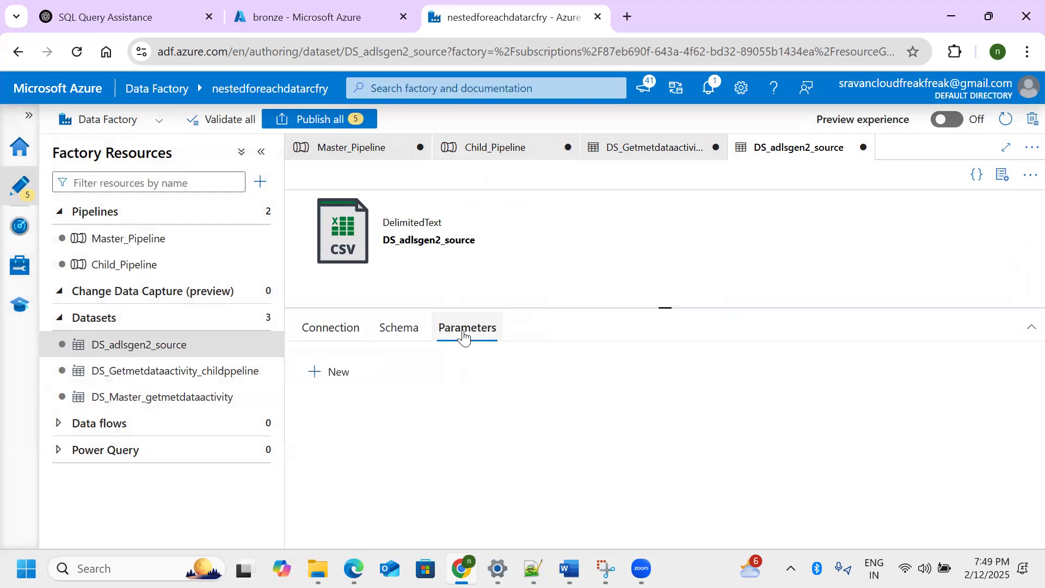
left_click(359, 372)
left_click(420, 427)
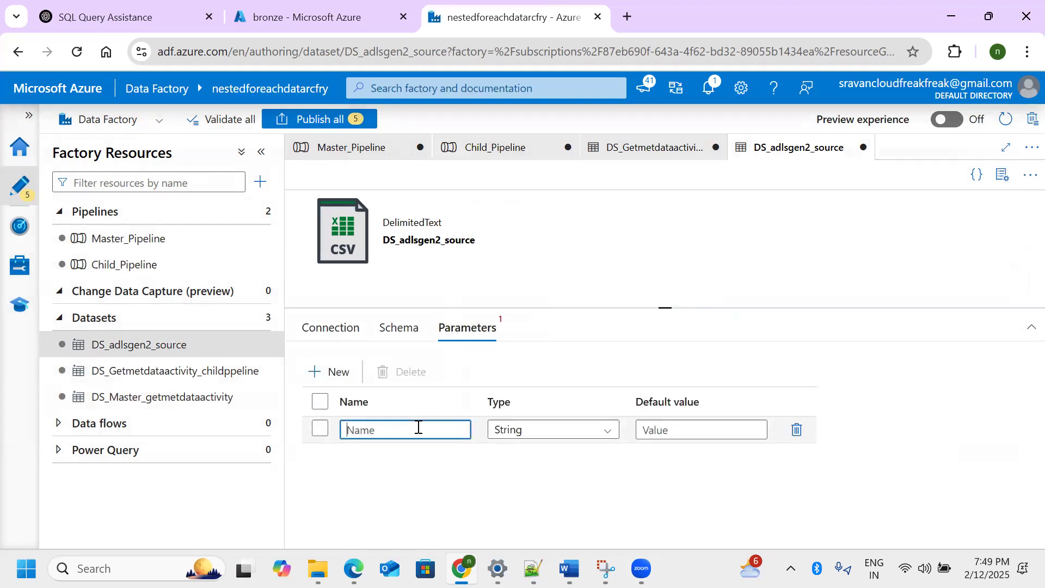
type("dsfoldername")
left_click(331, 371)
type("d")
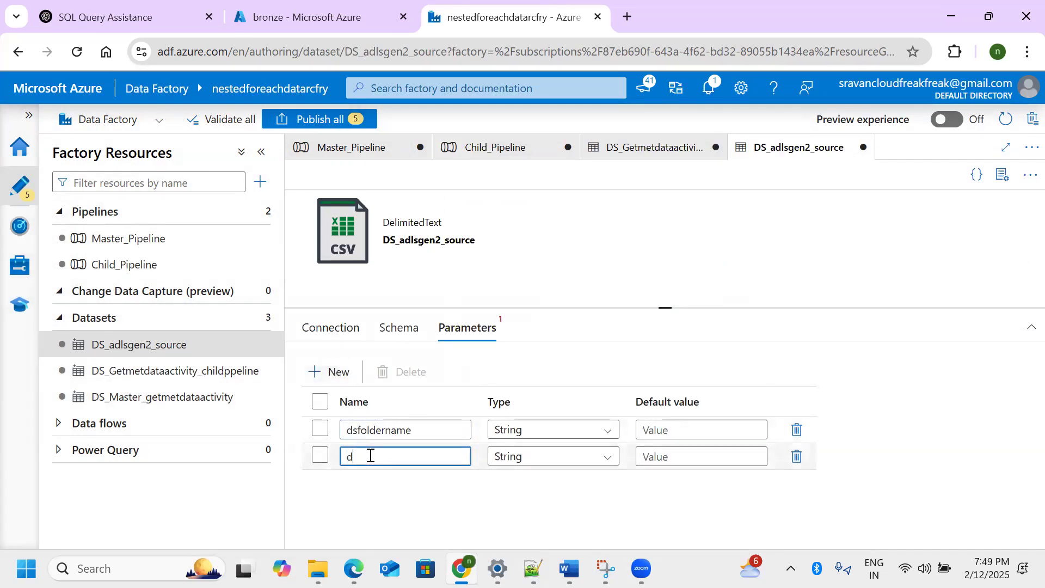
type("sfilename")
double_click(376, 431)
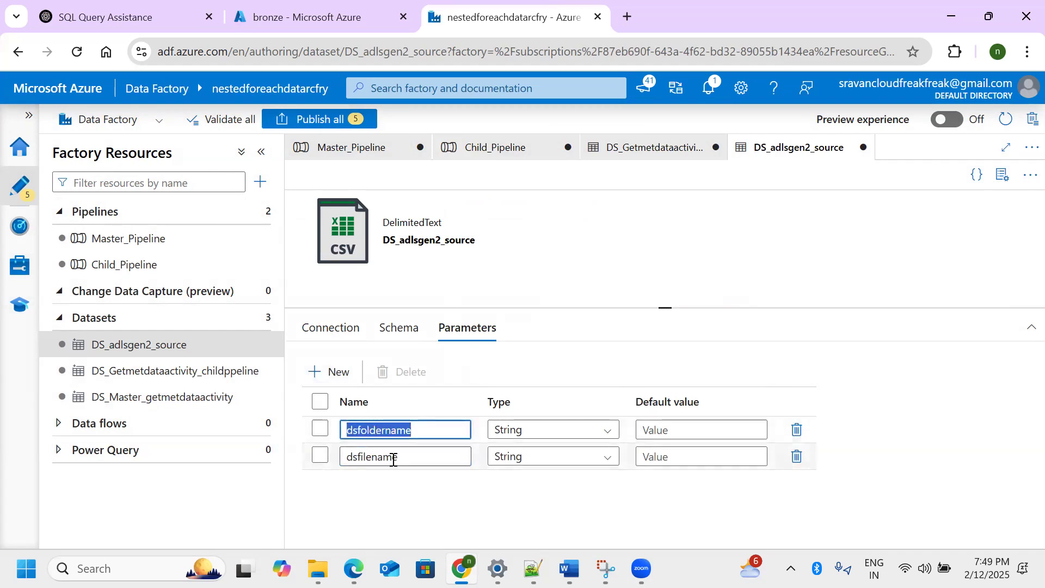
double_click(392, 457)
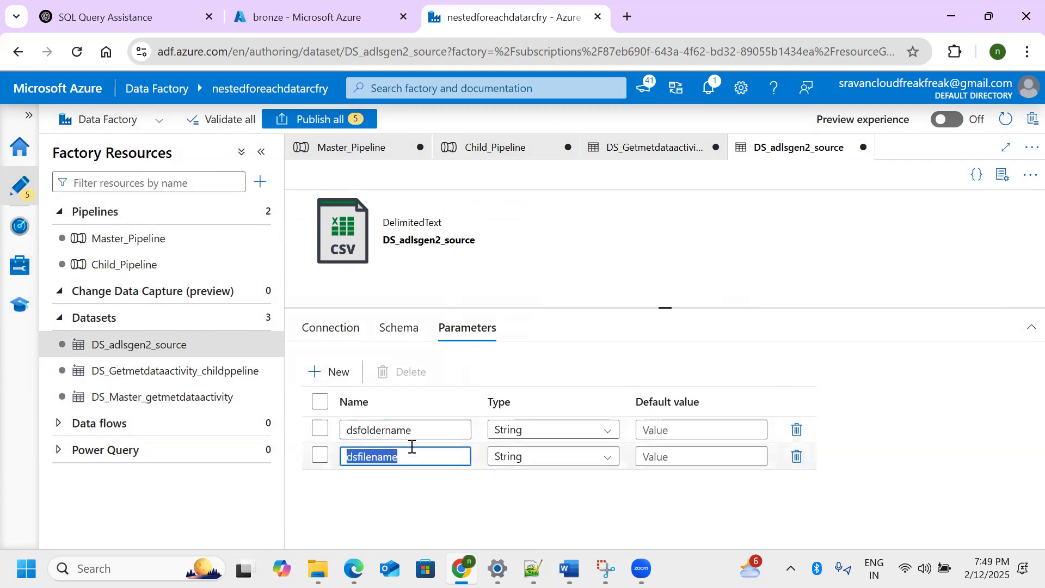
left_click(335, 328)
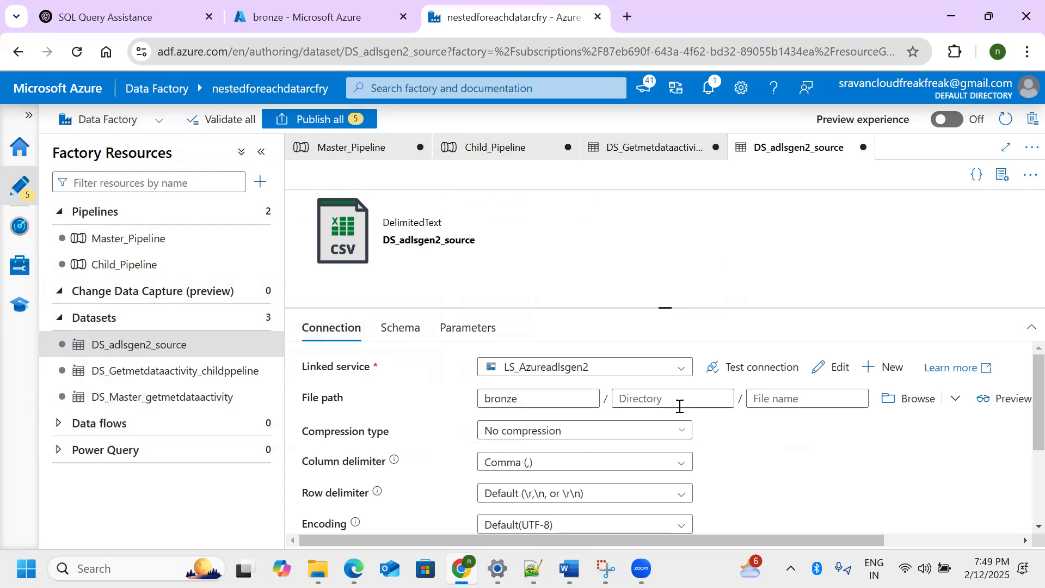
left_click(679, 403)
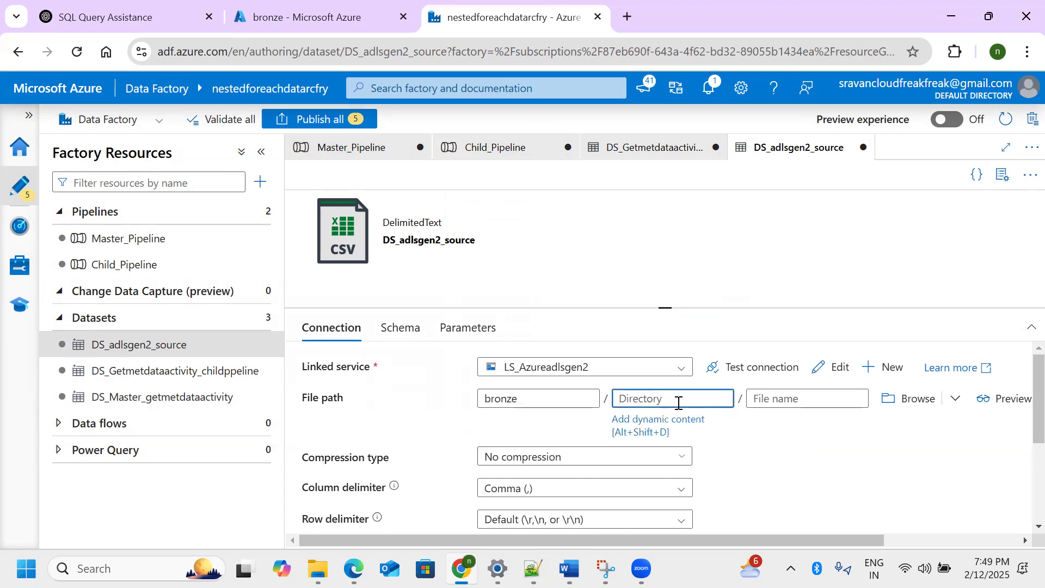
left_click(659, 427)
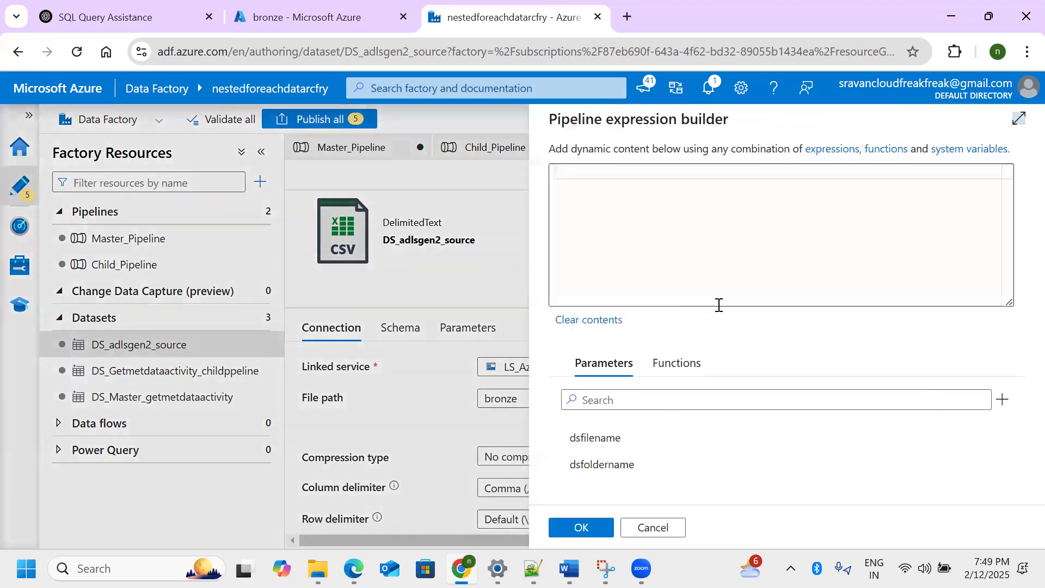
left_click(627, 467)
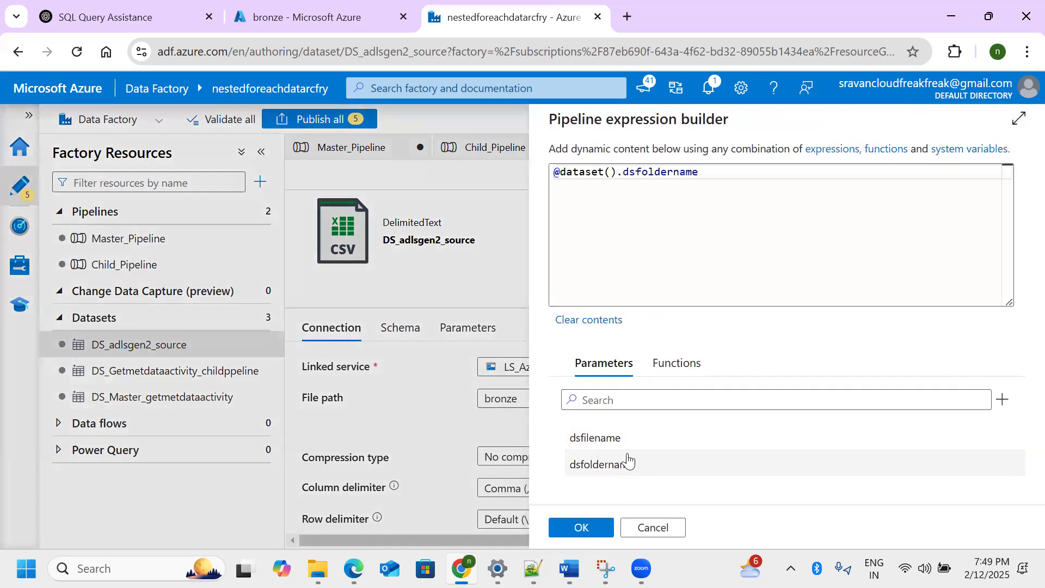
left_click(580, 527)
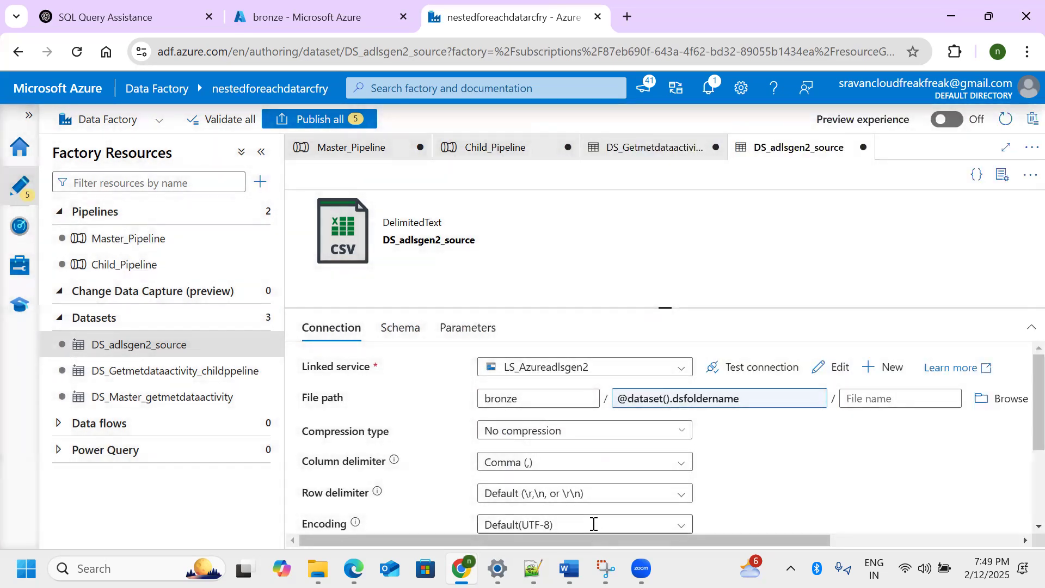
left_click(897, 398)
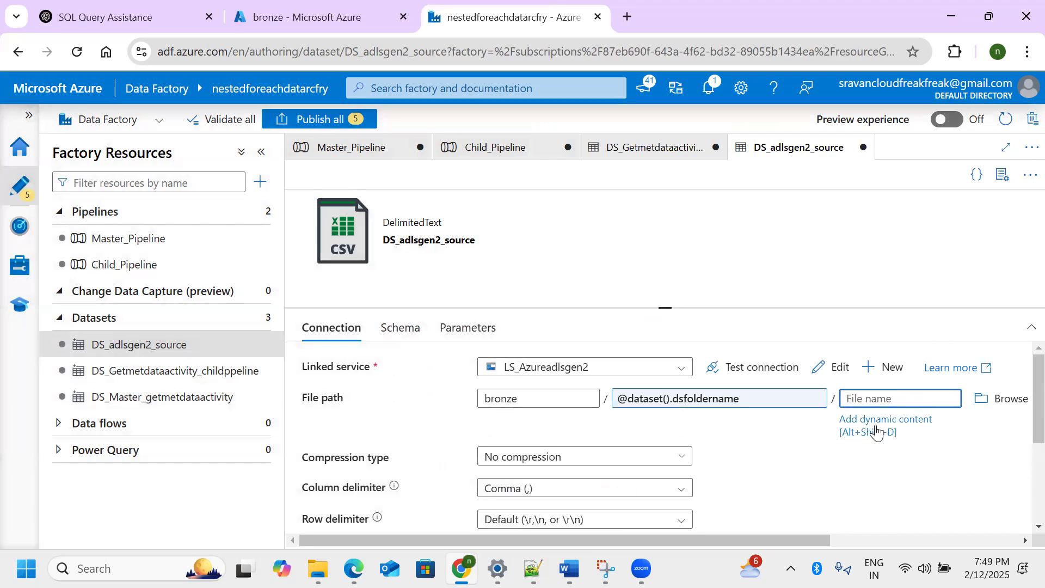
left_click(876, 430)
left_click(656, 437)
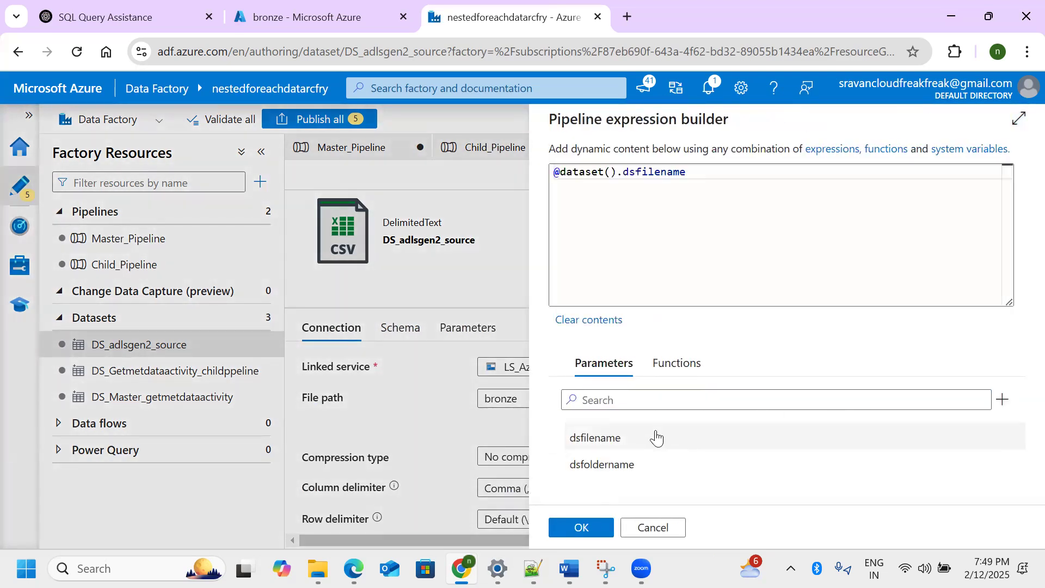
left_click(581, 527)
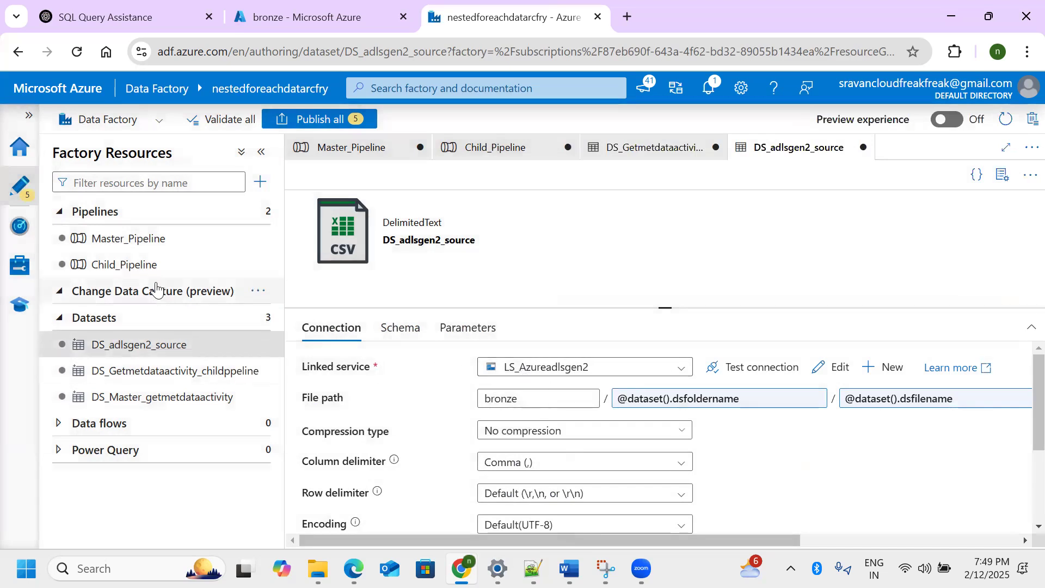
Return to Copy data1 in Child_Pipeline and reselect DS_adlsgen2_source as source dataset to refresh its parameter list
left_click(144, 272)
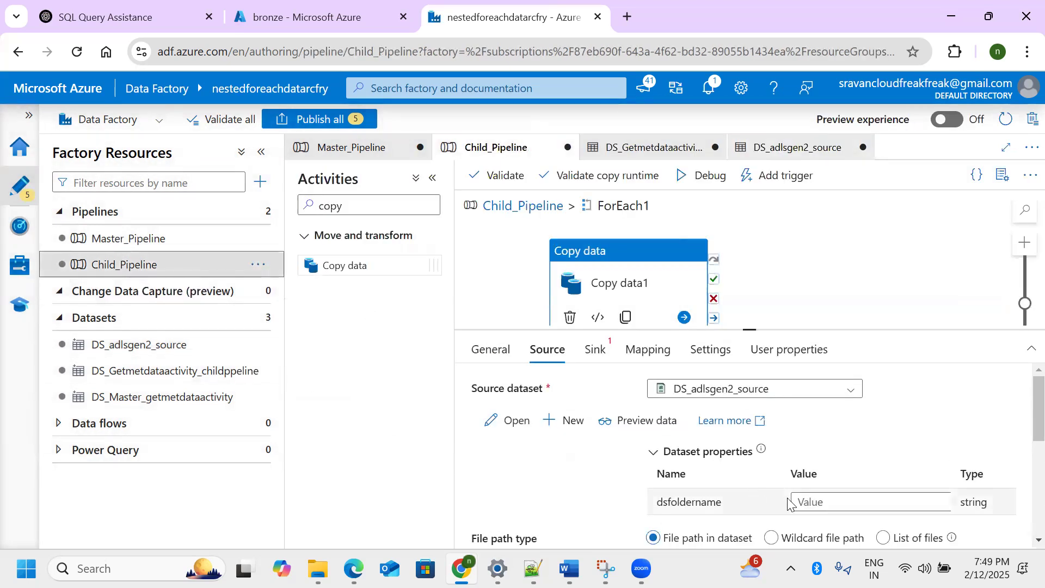
left_click_drag(745, 331, 725, 229)
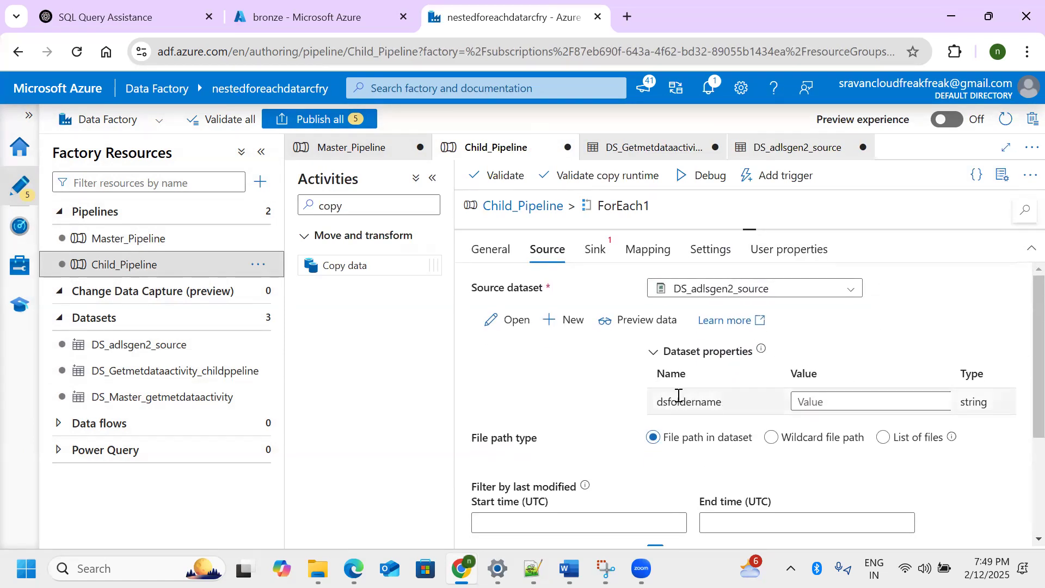
left_click(795, 402)
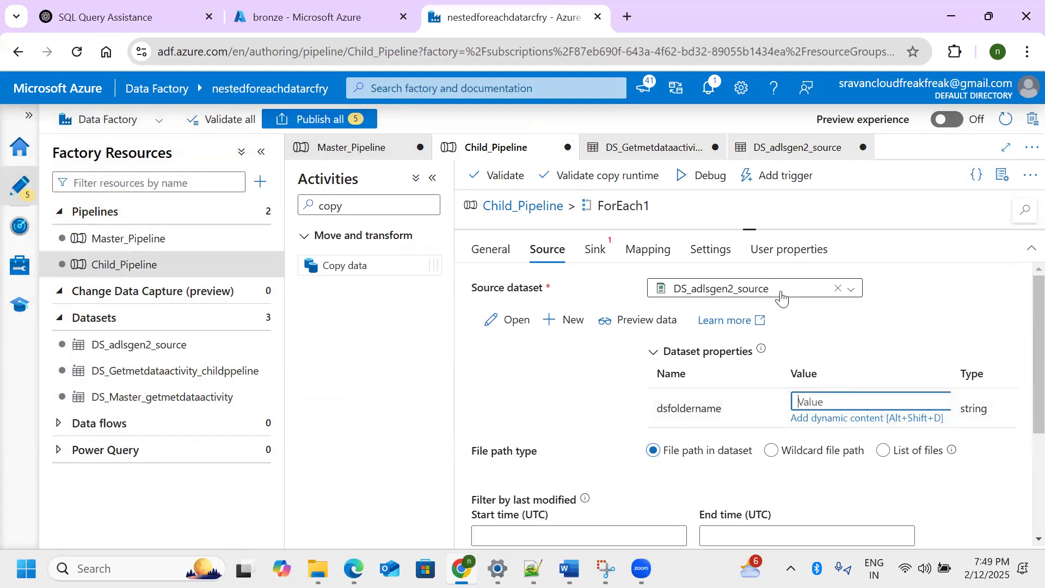
left_click(838, 294)
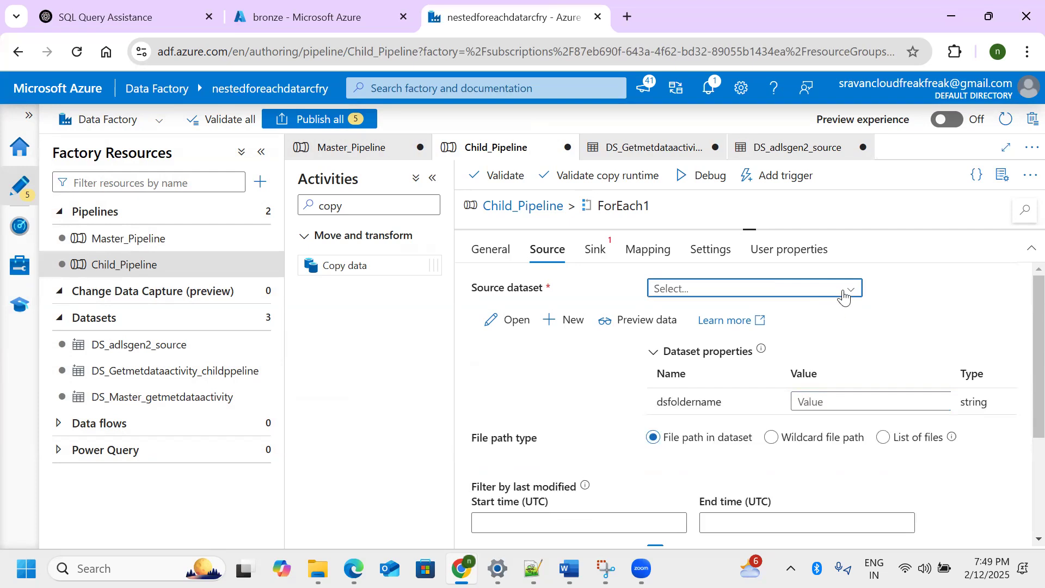
left_click(843, 295)
left_click(781, 311)
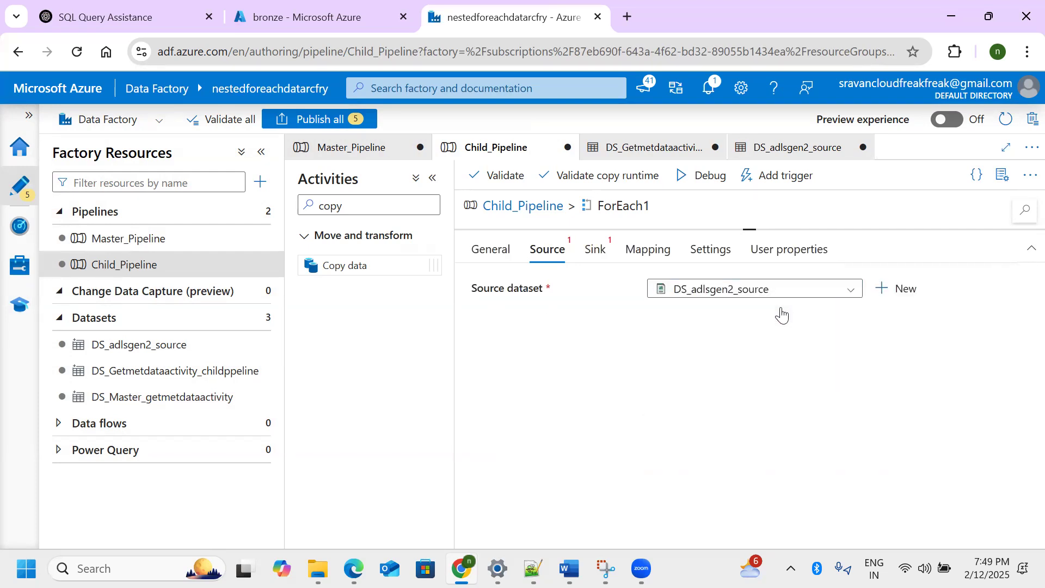
left_click(830, 402)
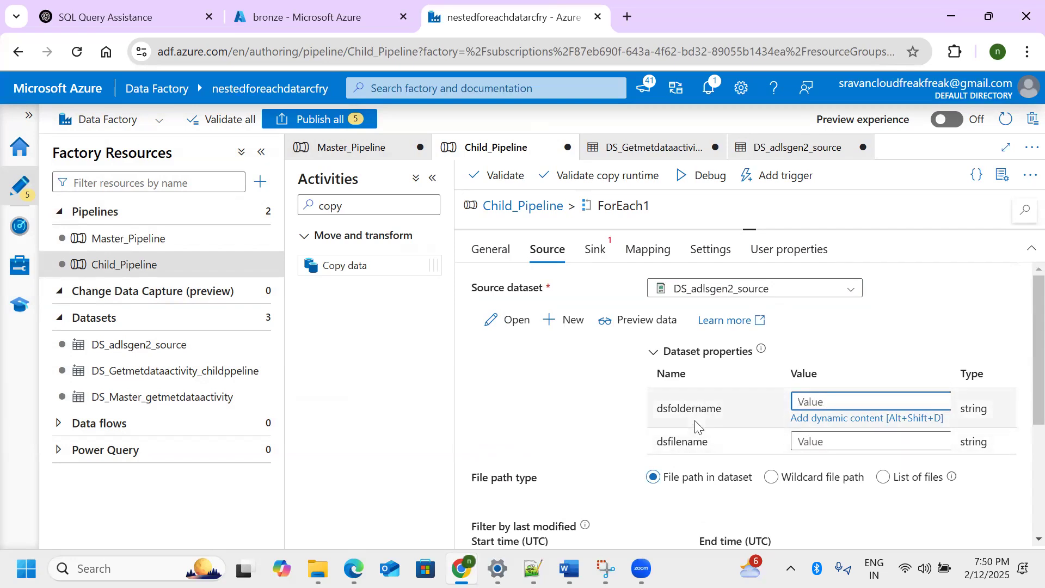
left_click(835, 420)
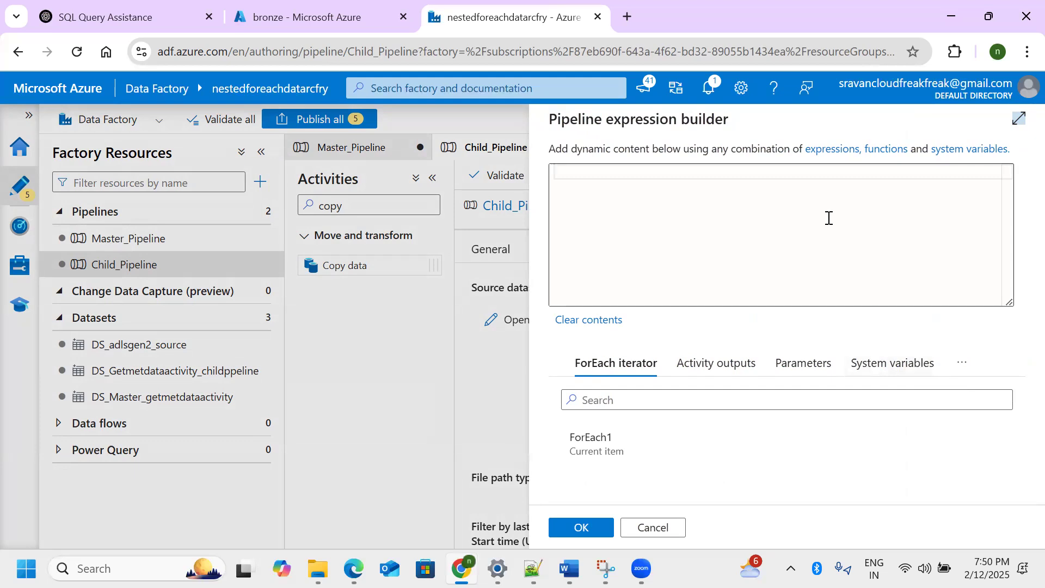
left_click(805, 364)
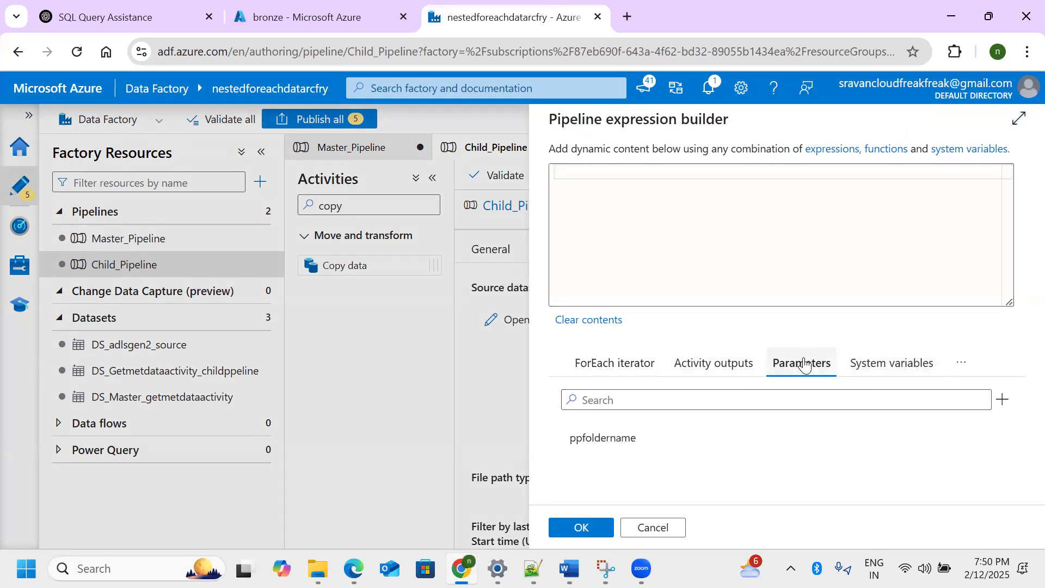
left_click(648, 438)
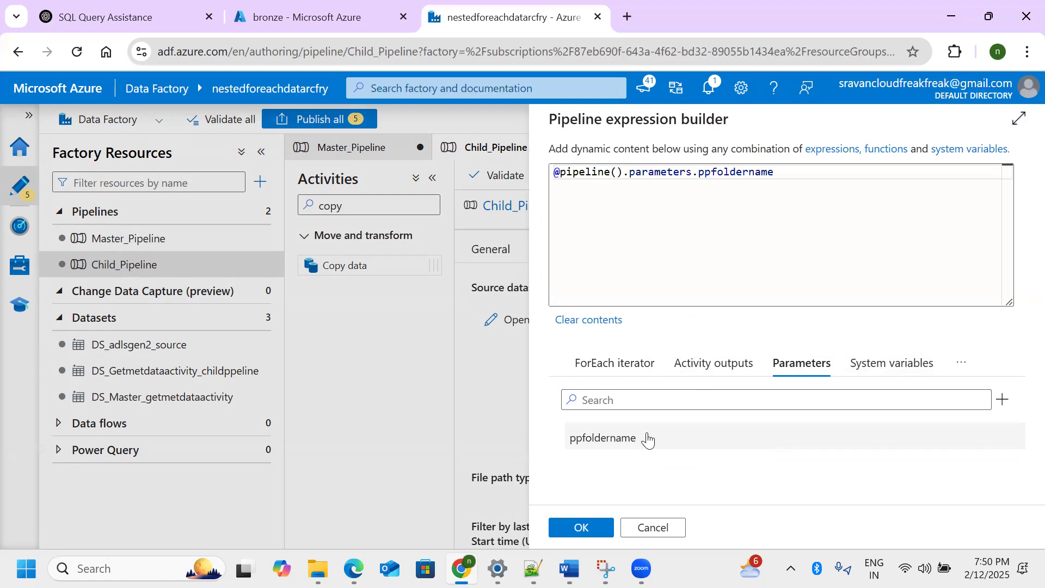
left_click(578, 527)
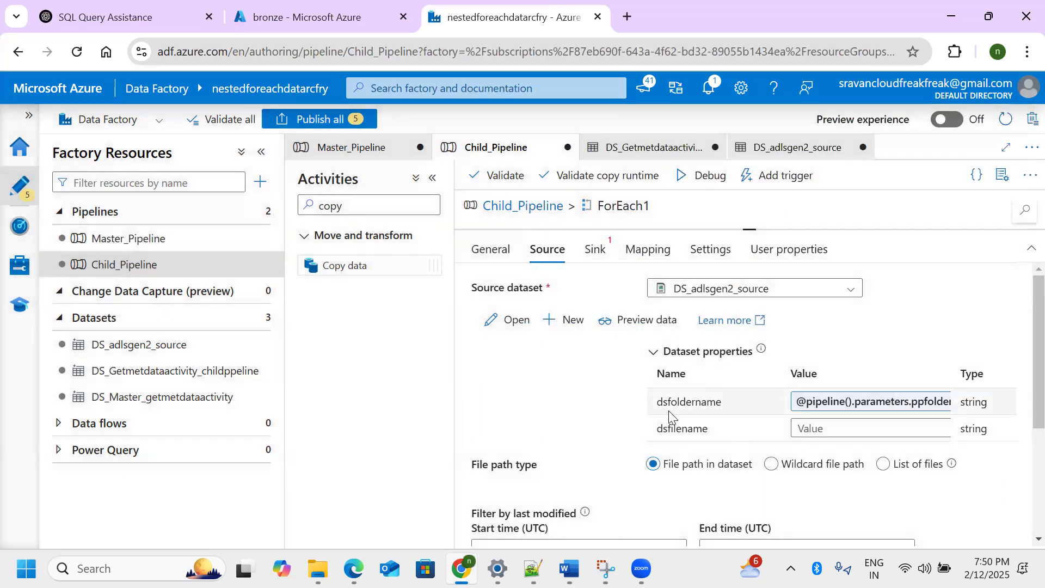
Check Child_Pipeline's parameters and its activity flow against the dsfoldername value in Copy data1's source settings
left_click_drag(657, 402, 722, 401)
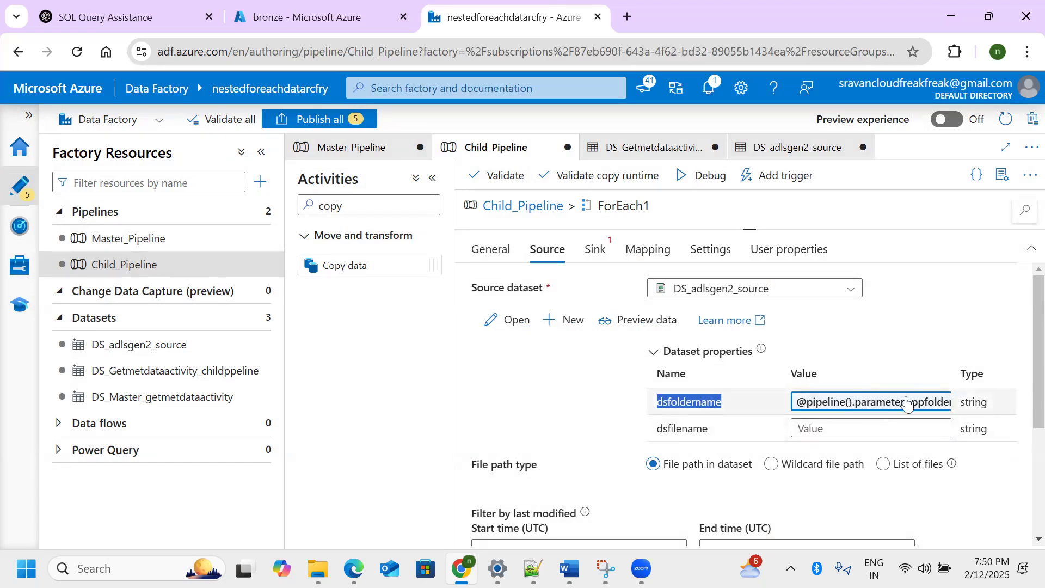
left_click(823, 211)
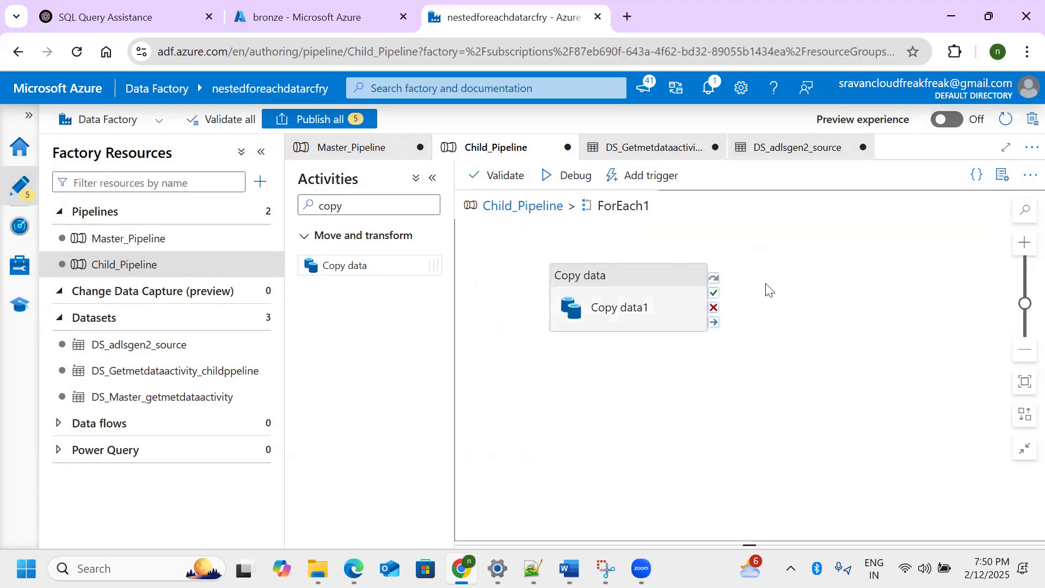
left_click(521, 207)
left_click(885, 223)
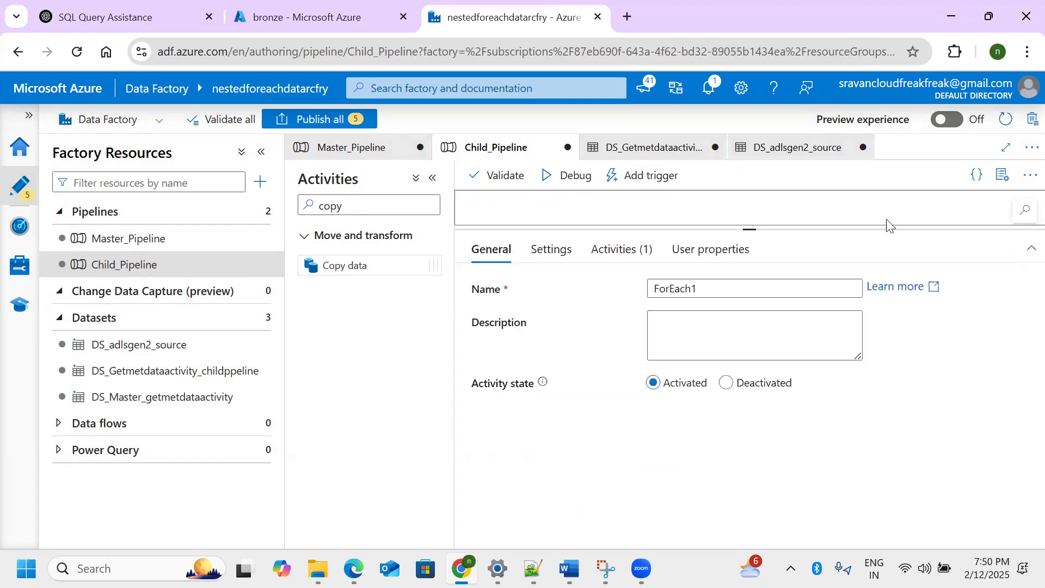
left_click(696, 201)
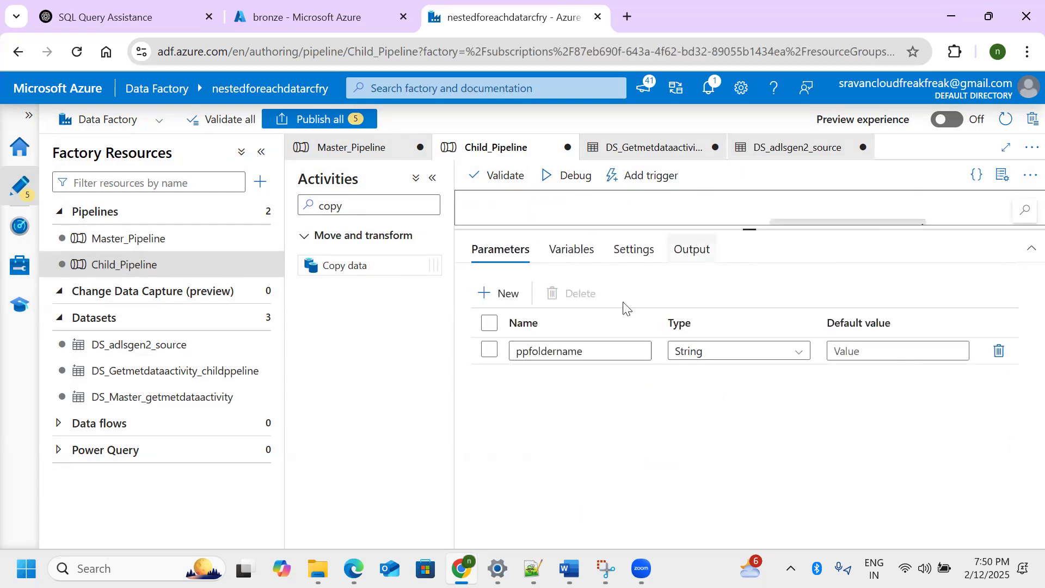
left_click_drag(750, 230, 751, 415)
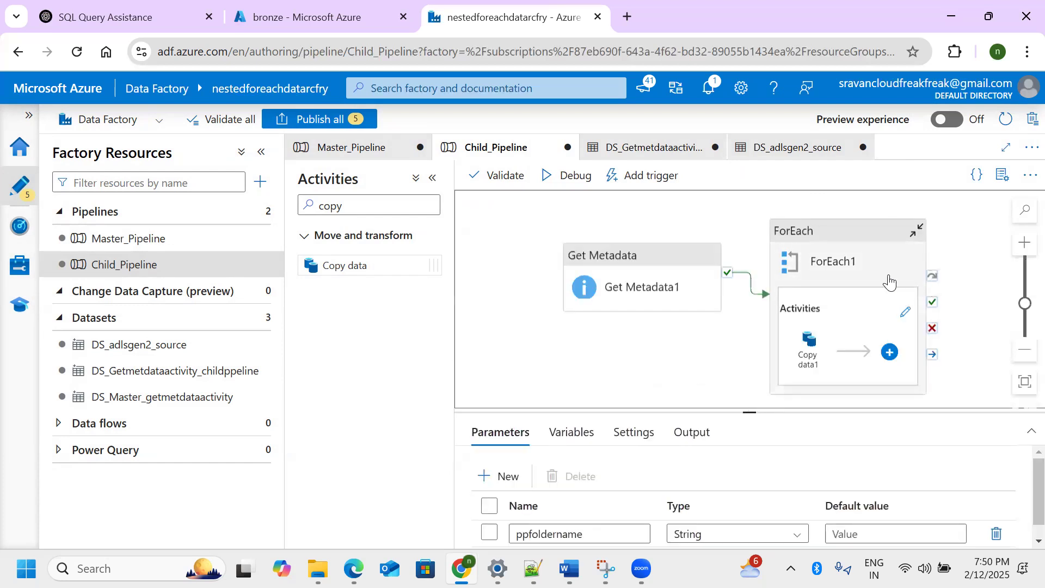
left_click(906, 312)
left_click(759, 238)
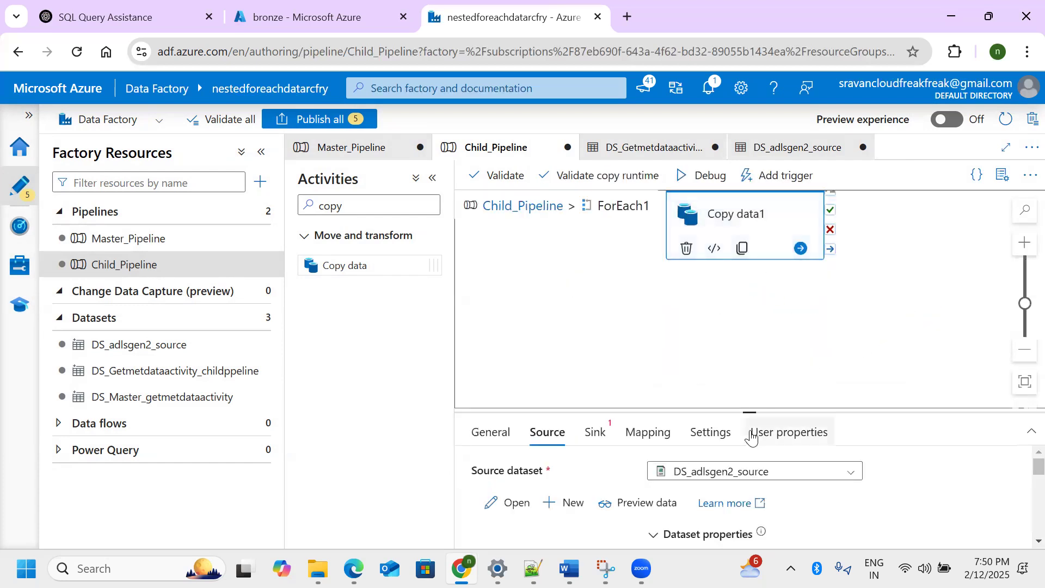
left_click_drag(749, 414, 720, 192)
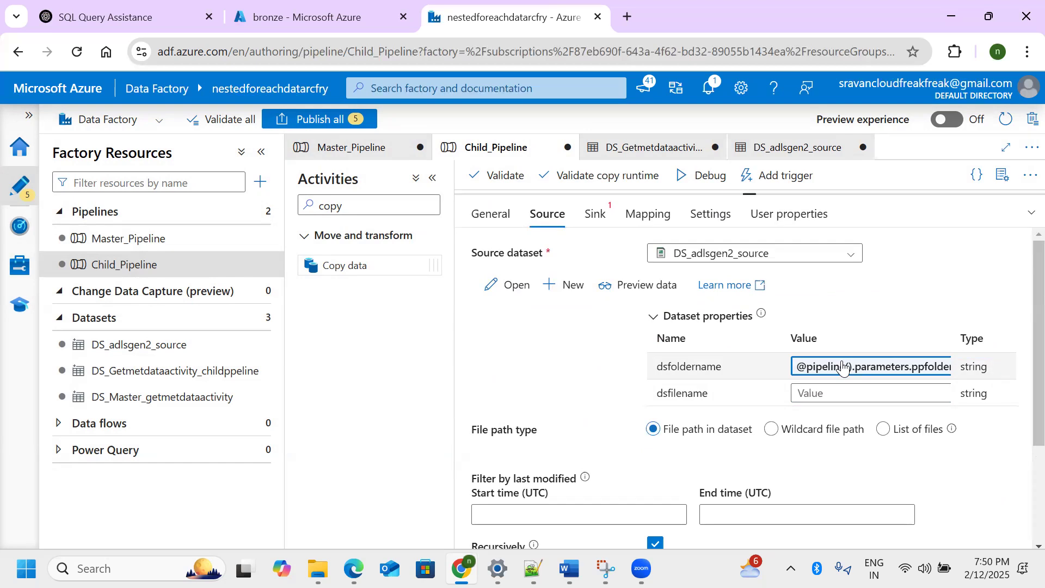
left_click_drag(656, 366, 727, 375)
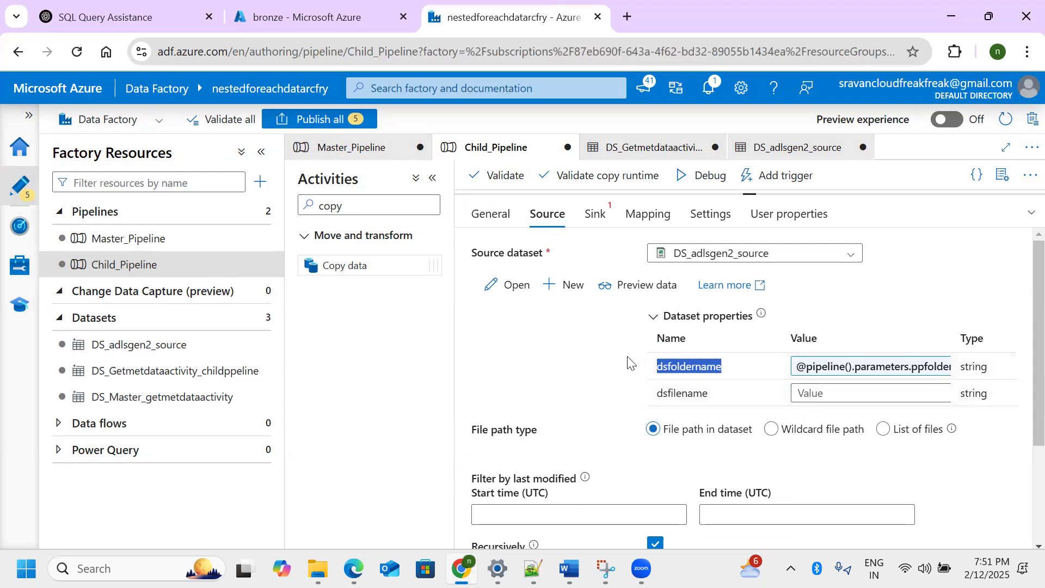
left_click(716, 366)
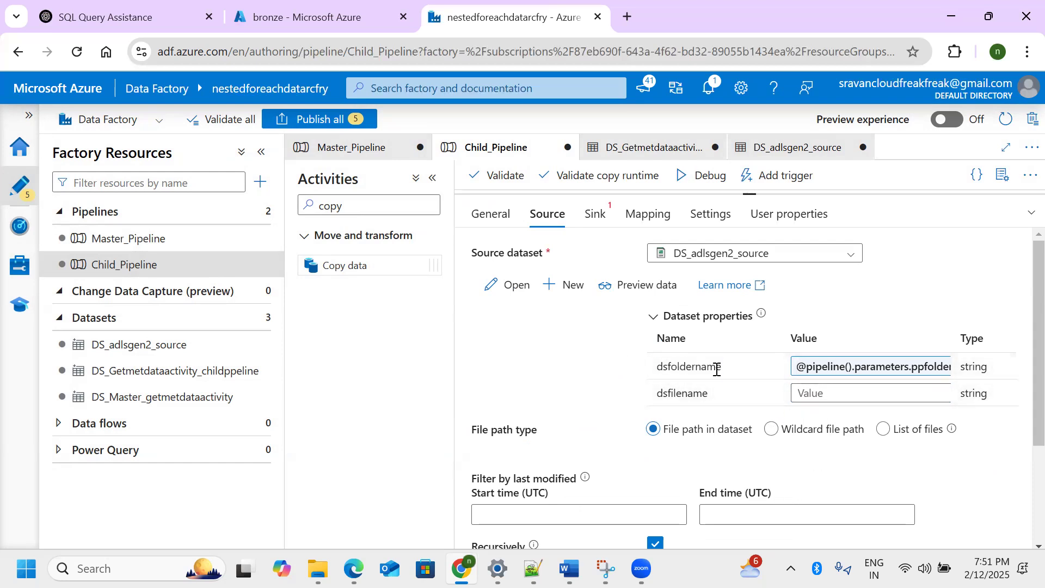
double_click(675, 393)
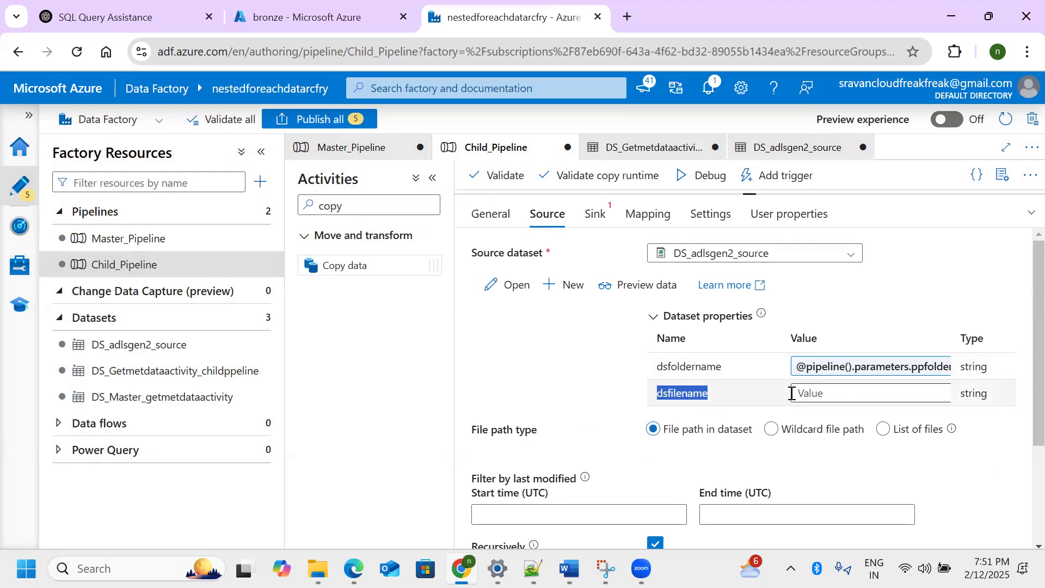
left_click(836, 393)
left_click(825, 412)
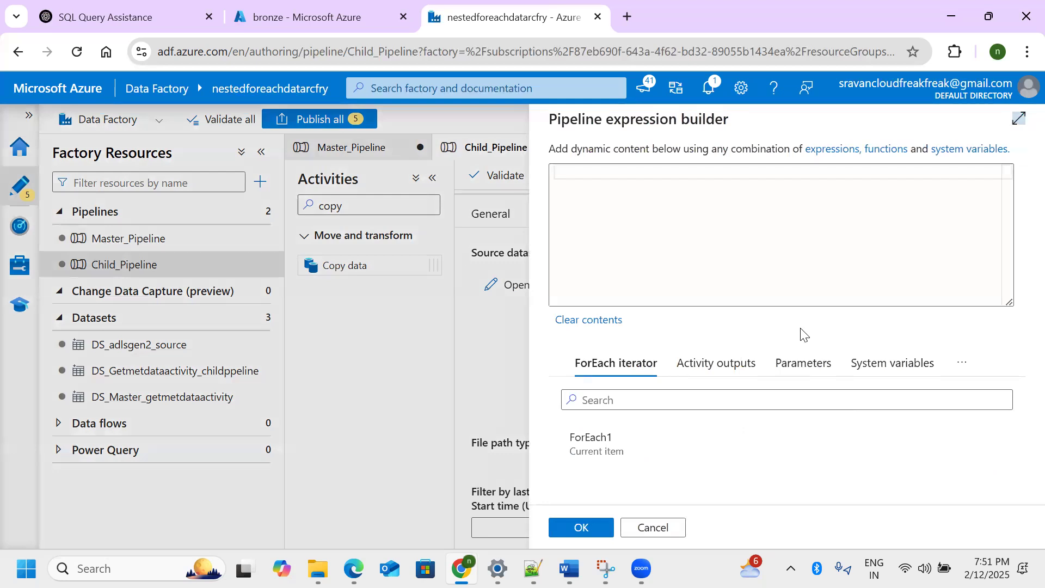
left_click(596, 444)
type(".")
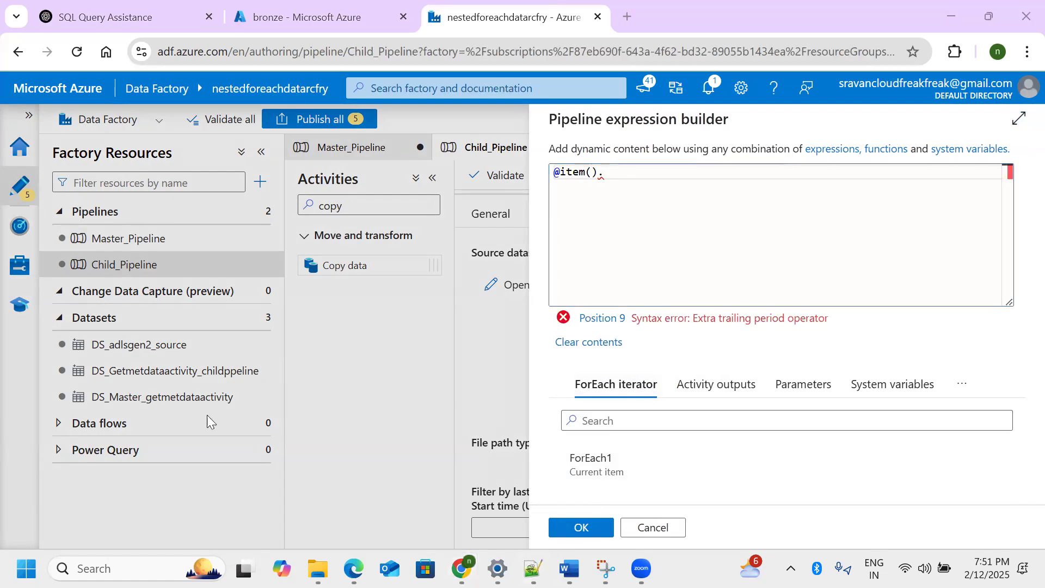
left_click(532, 569)
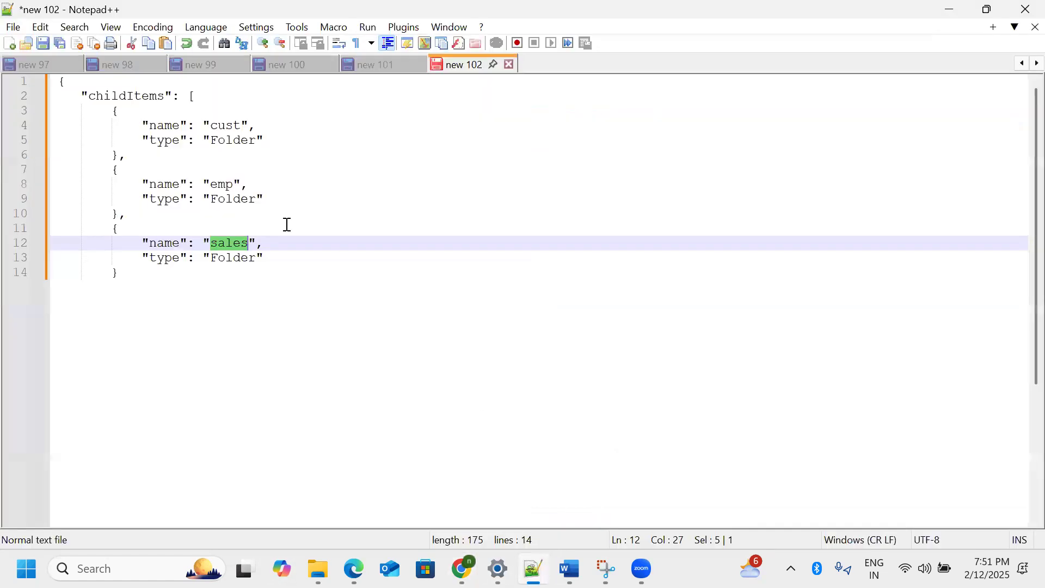
double_click(166, 129)
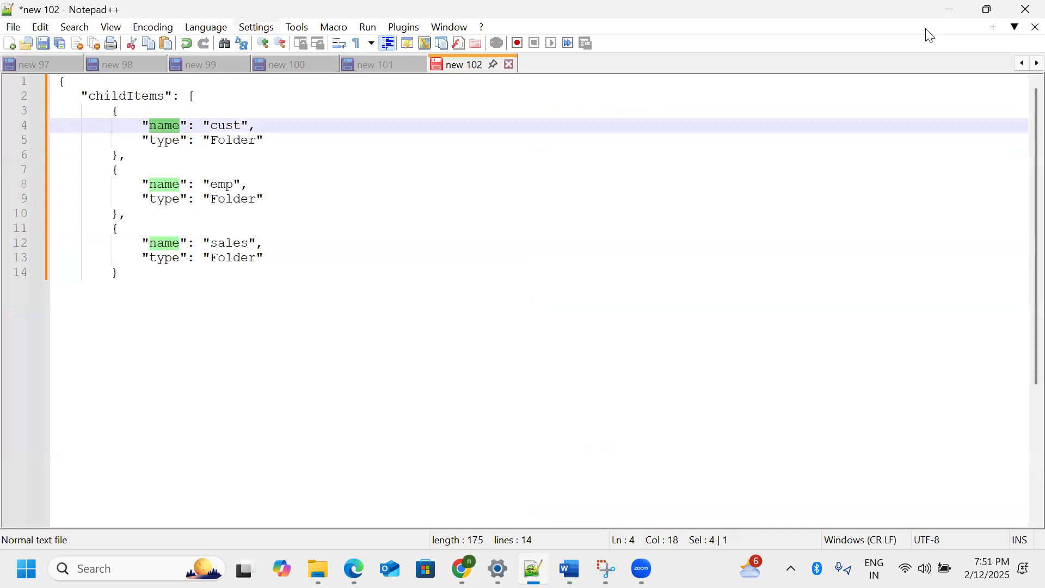
key("alt+Tab")
key("ctrl+v")
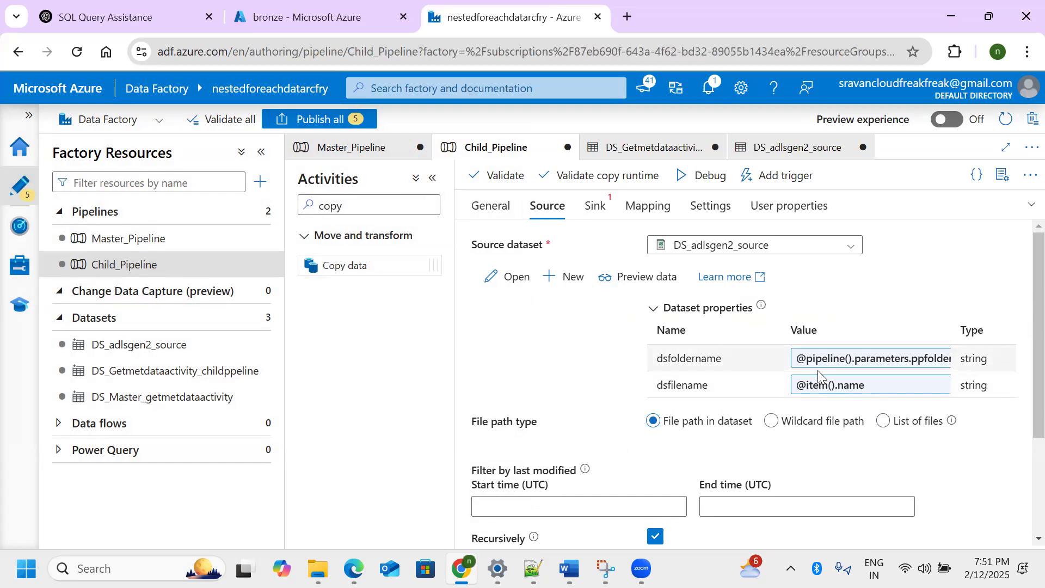
Start a new sink dataset for Copy data1 using Azure Data Lake Storage Gen2 and the DelimitedText format
left_click(600, 211)
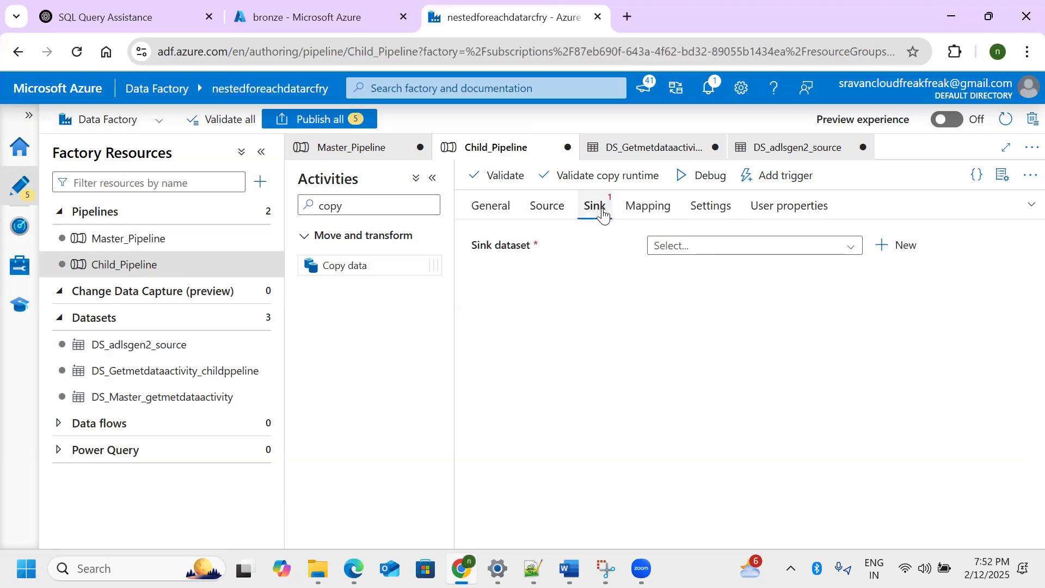
left_click(902, 246)
type("g")
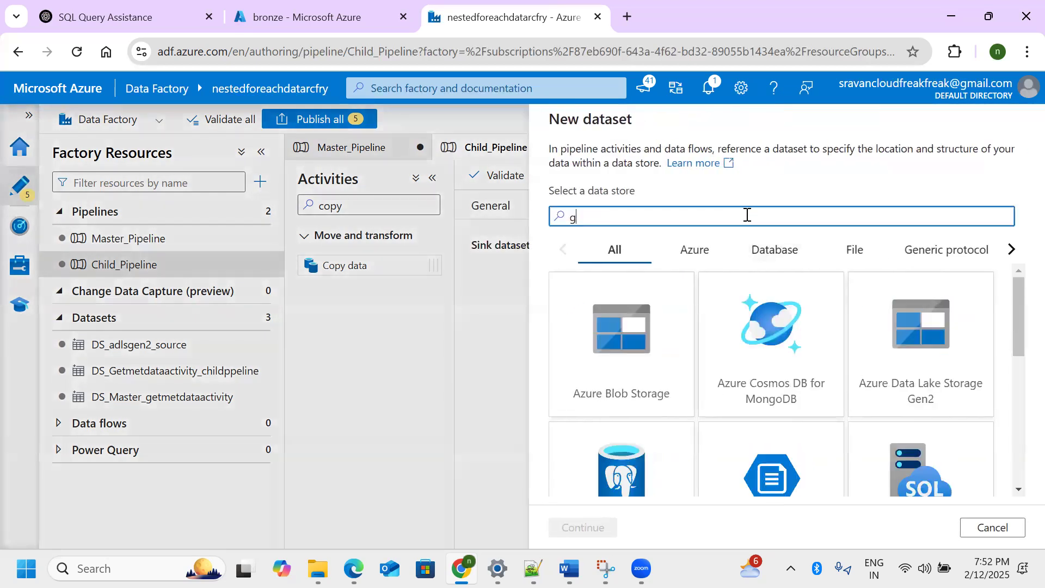
type("en2")
left_click(681, 303)
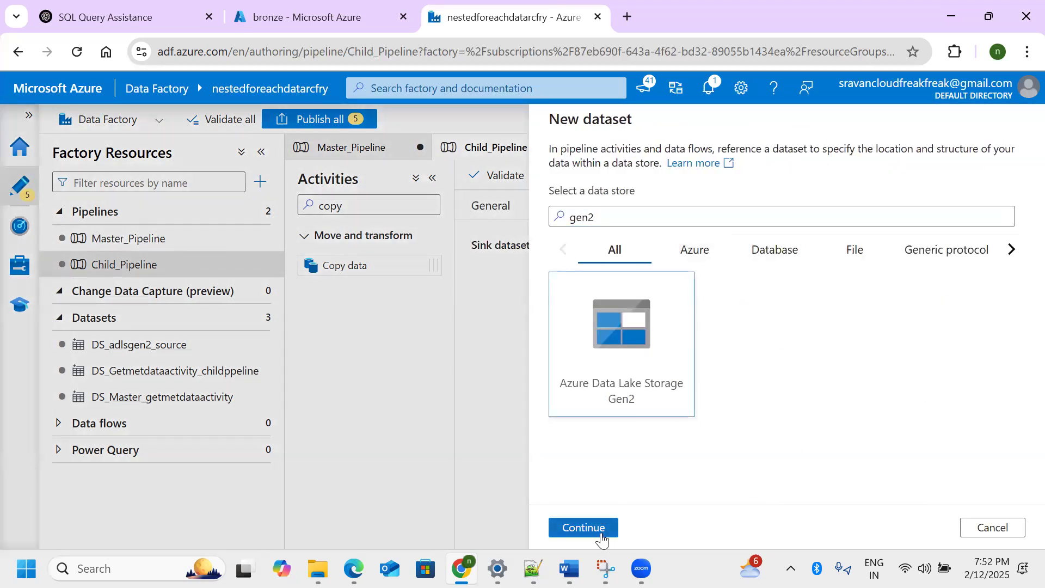
left_click(583, 528)
left_click(979, 229)
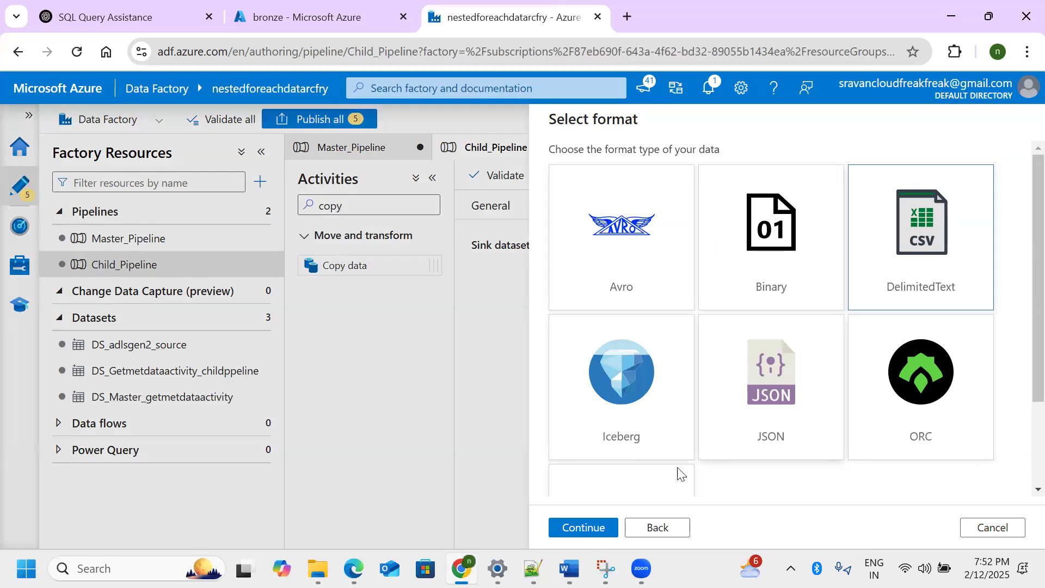
left_click(587, 527)
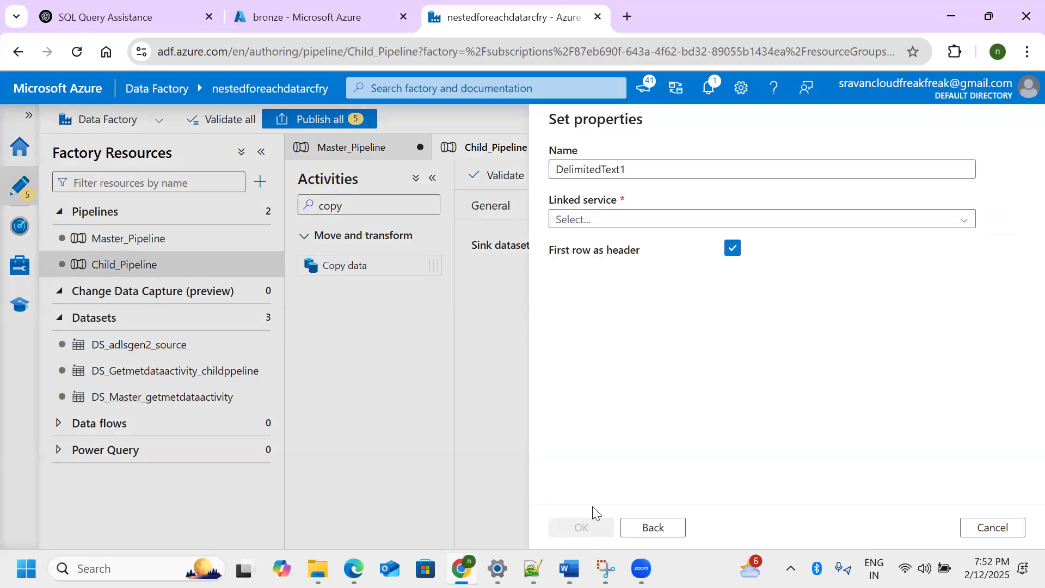
Name the sink dataset DS_gen2_sink and assign it the linked service LS_Azureadlsgen2
double_click(630, 175)
type("DS_")
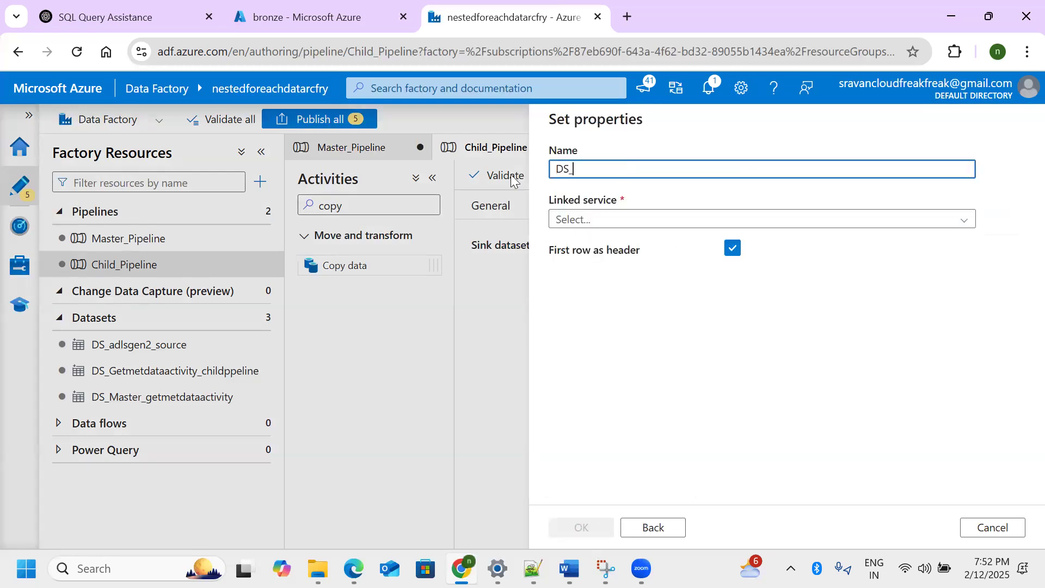
type("gen2_sink")
left_click(636, 268)
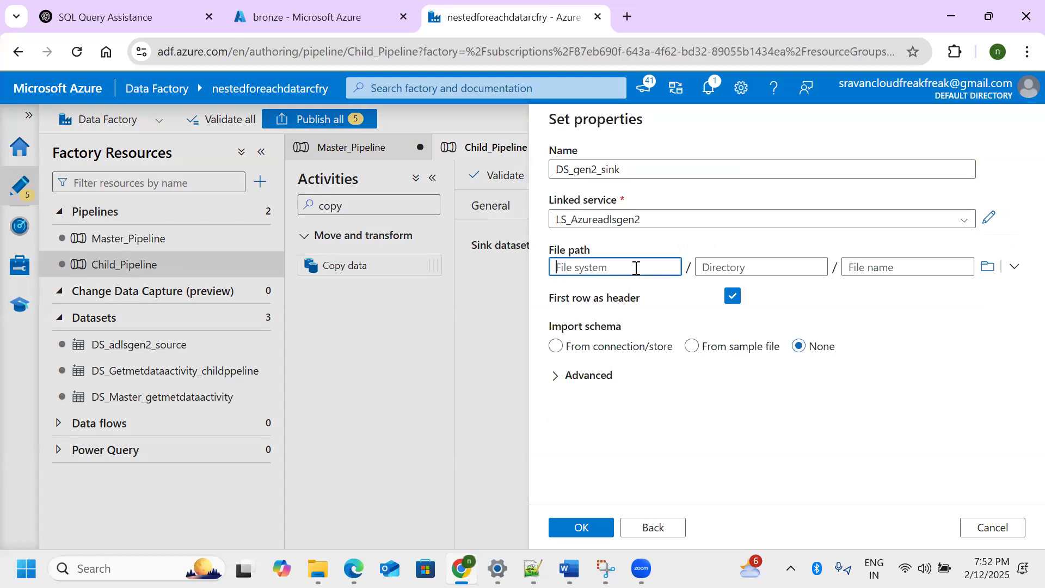
Check the storage account's container list in the Azure portal and return to the sink dataset's properties
left_click(305, 16)
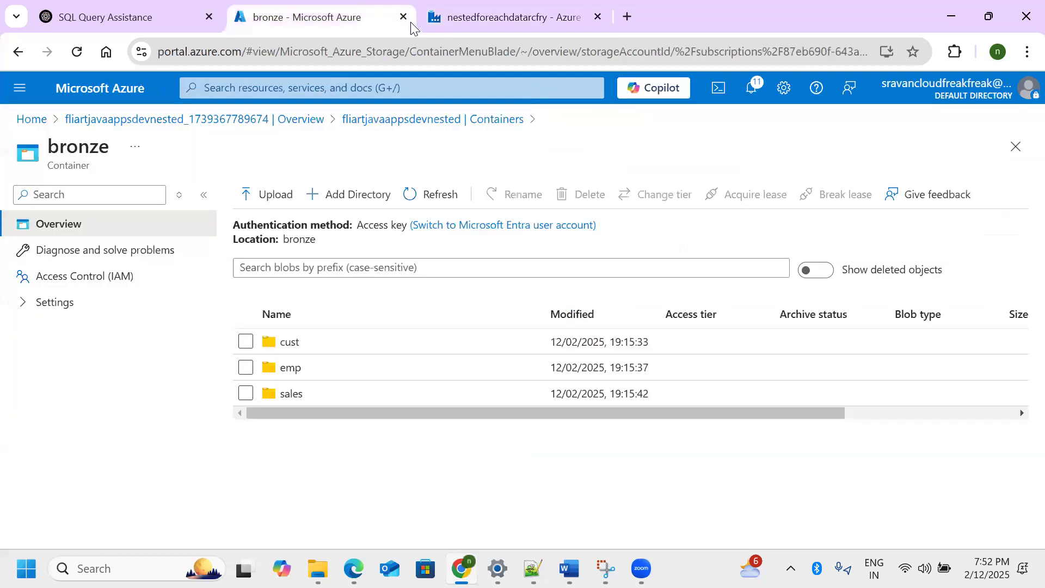
left_click(403, 120)
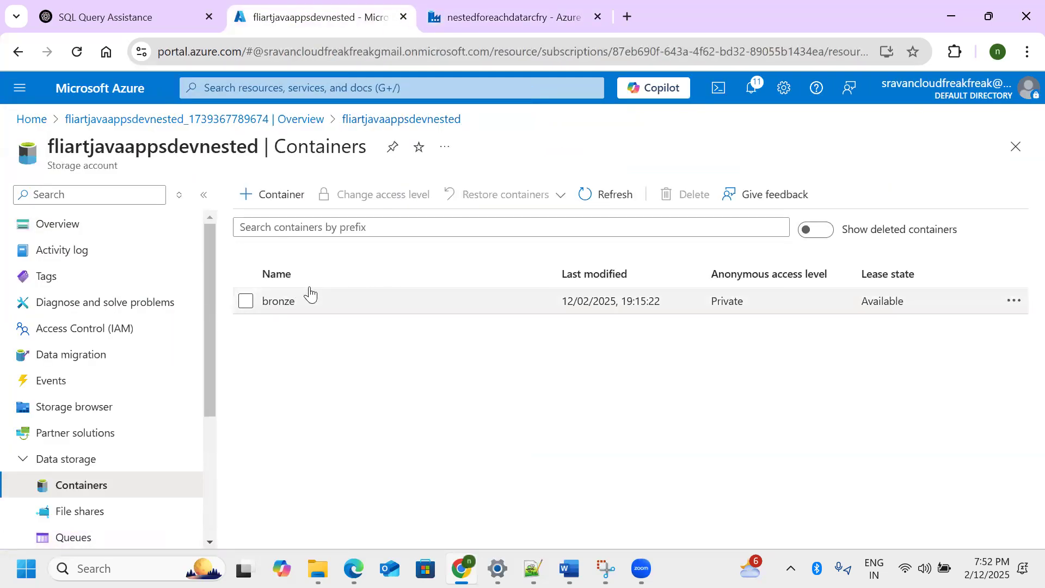
left_click(435, 30)
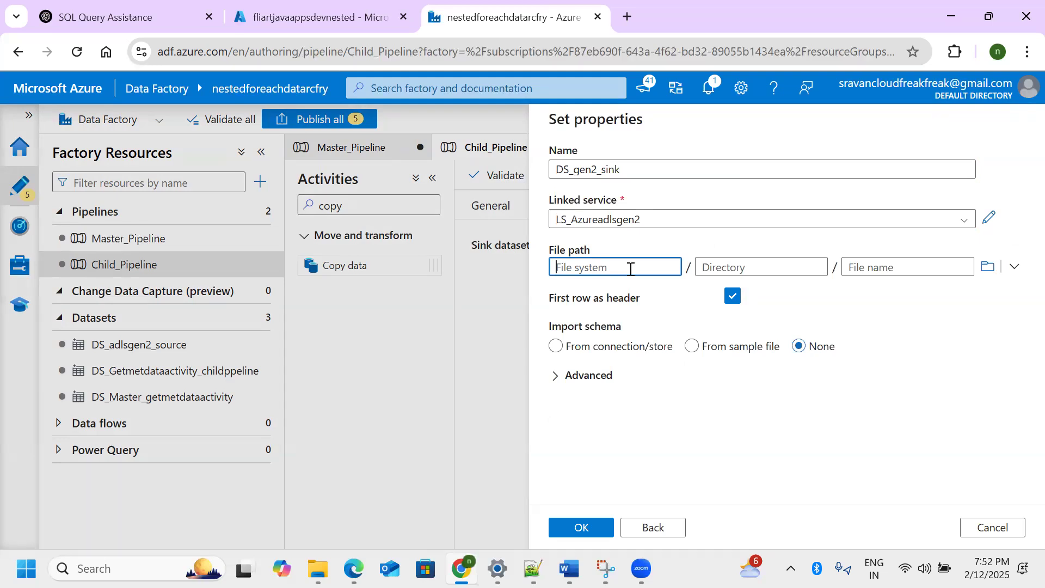
Create the sink dataset with file system silver, no directory or file name, and schema import set to None
type("silver")
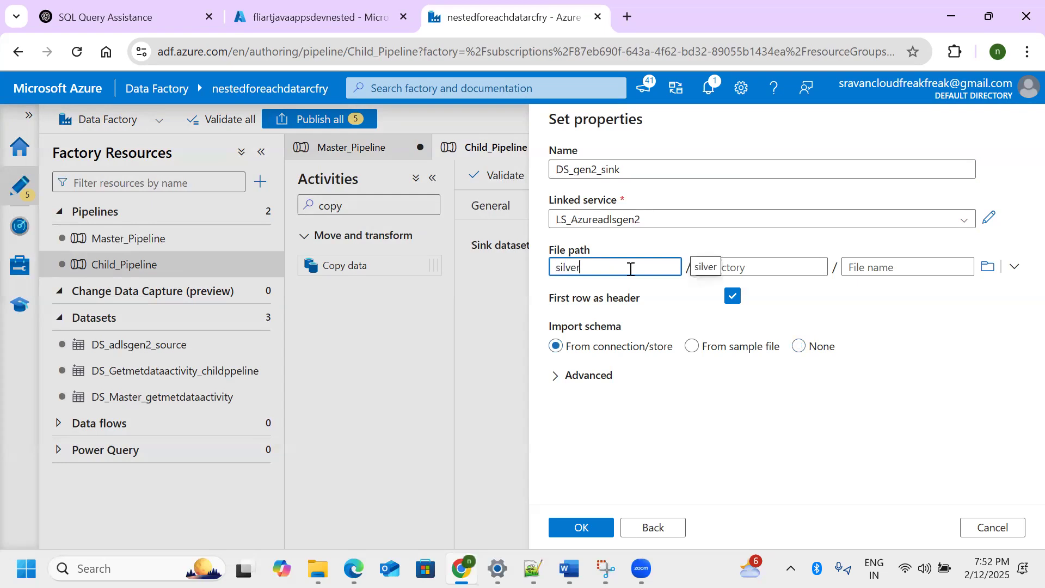
triple_click(561, 325)
left_click(816, 351)
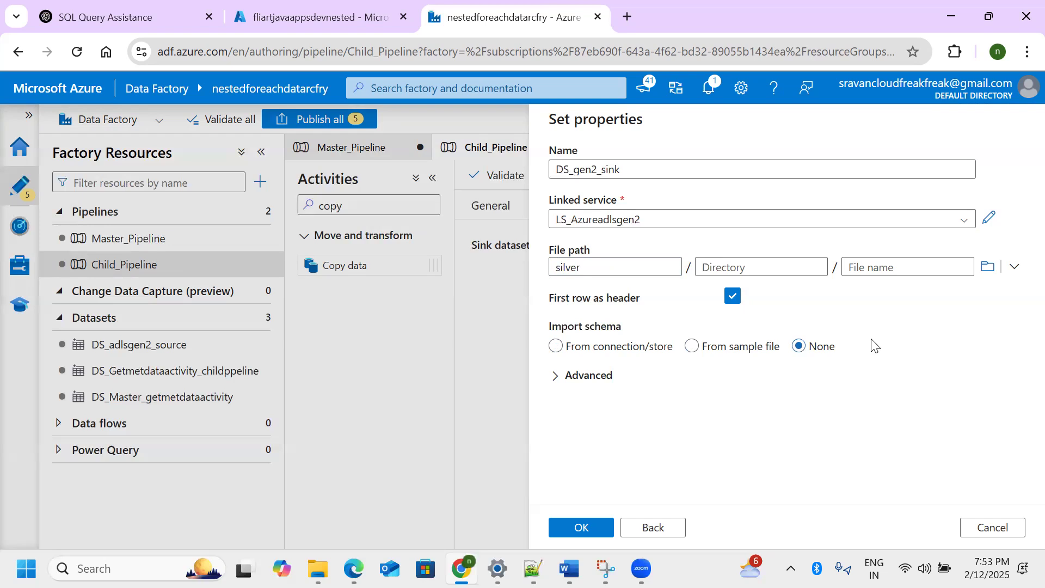
left_click_drag(588, 267, 540, 272)
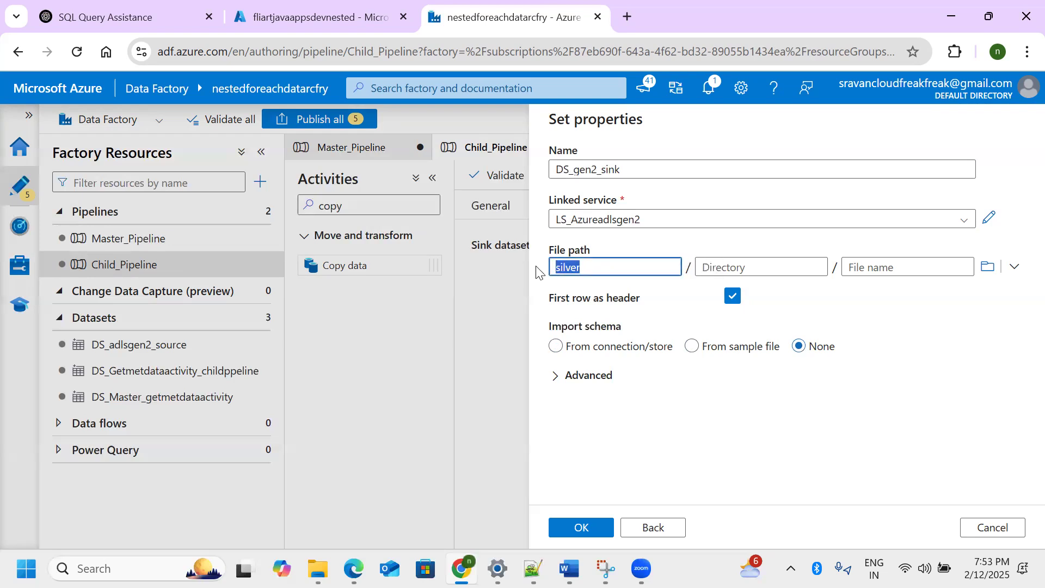
left_click(758, 268)
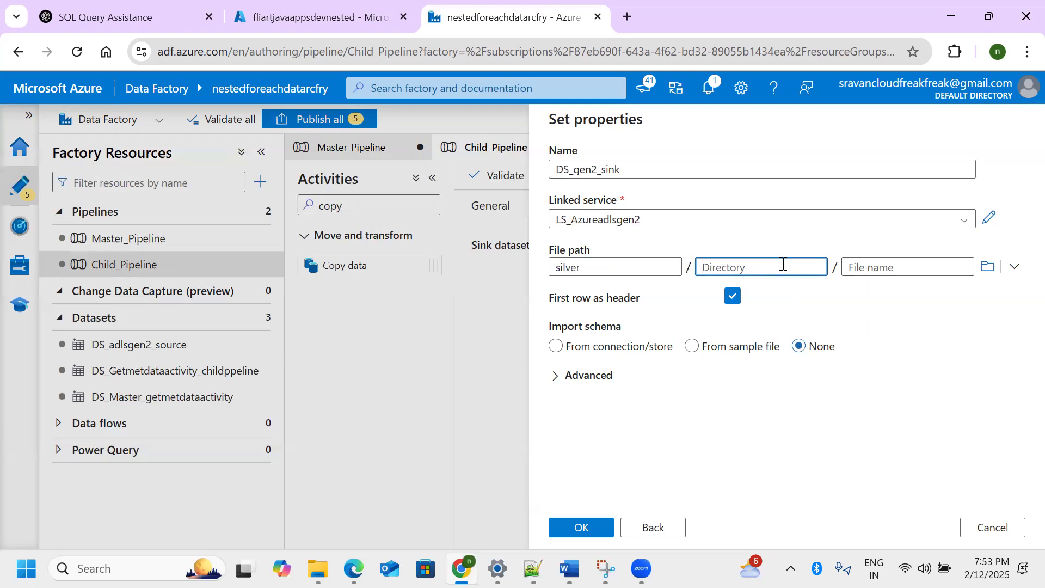
left_click(892, 268)
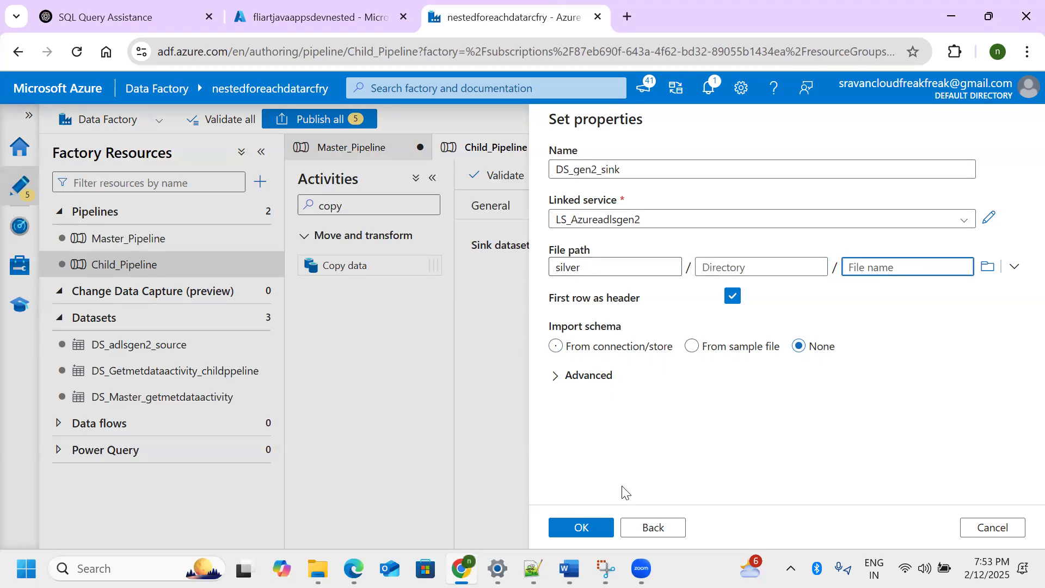
left_click(596, 527)
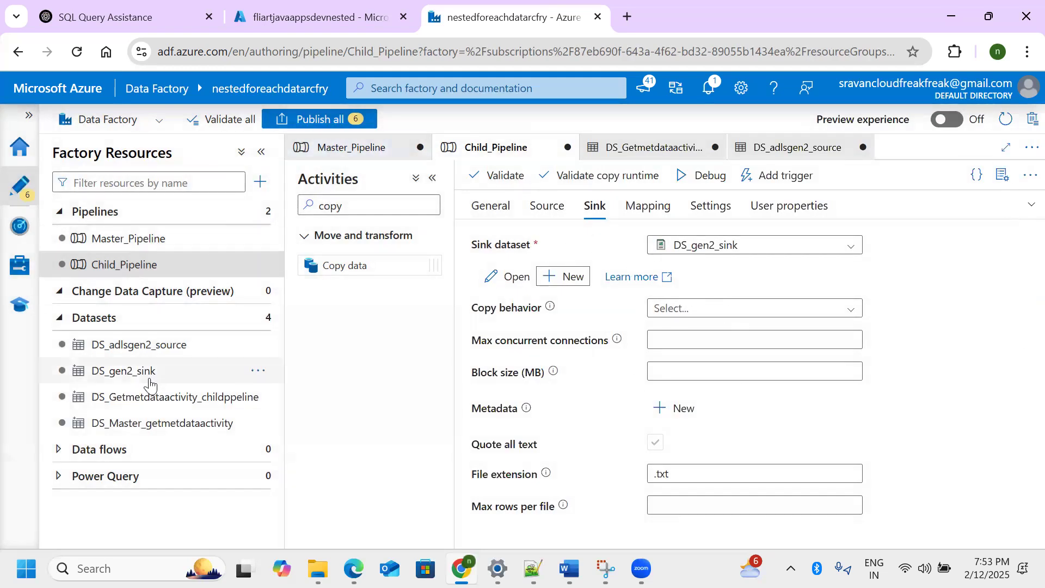
Add two string parameters, dsfoldername and dsfilename, to the DS_gen2_sink dataset
left_click(150, 384)
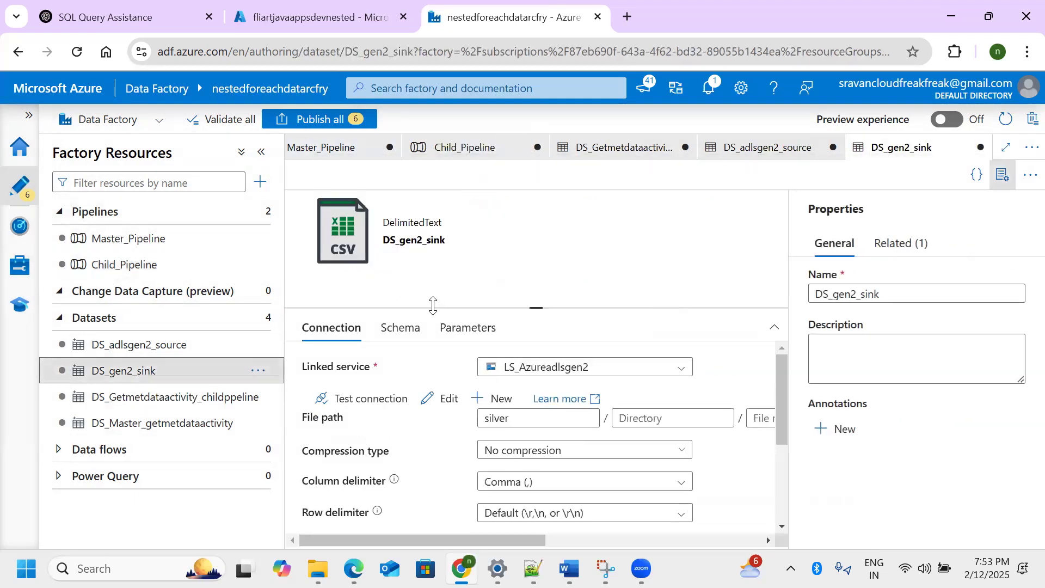
left_click(468, 328)
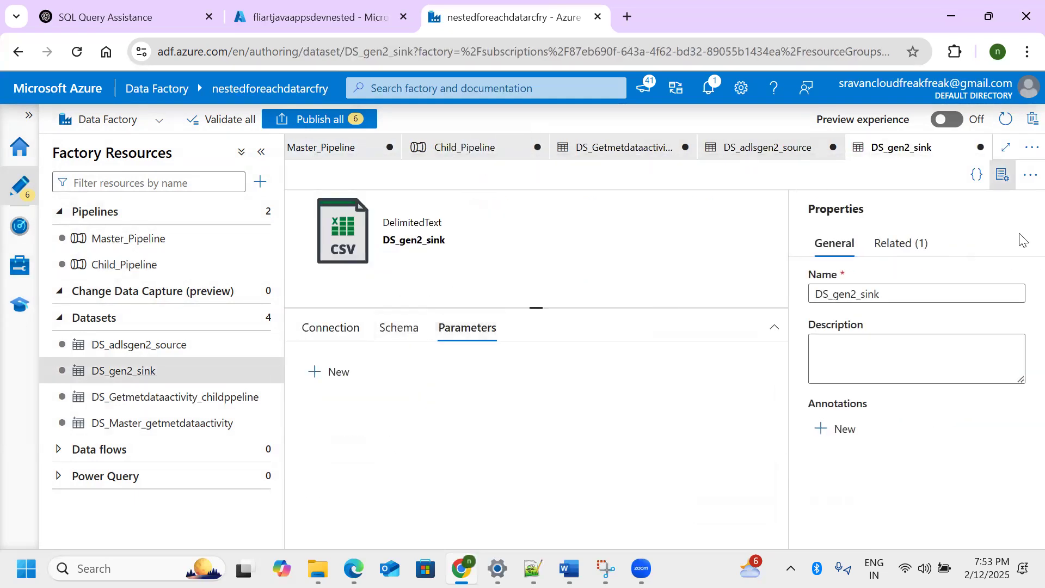
left_click(338, 374)
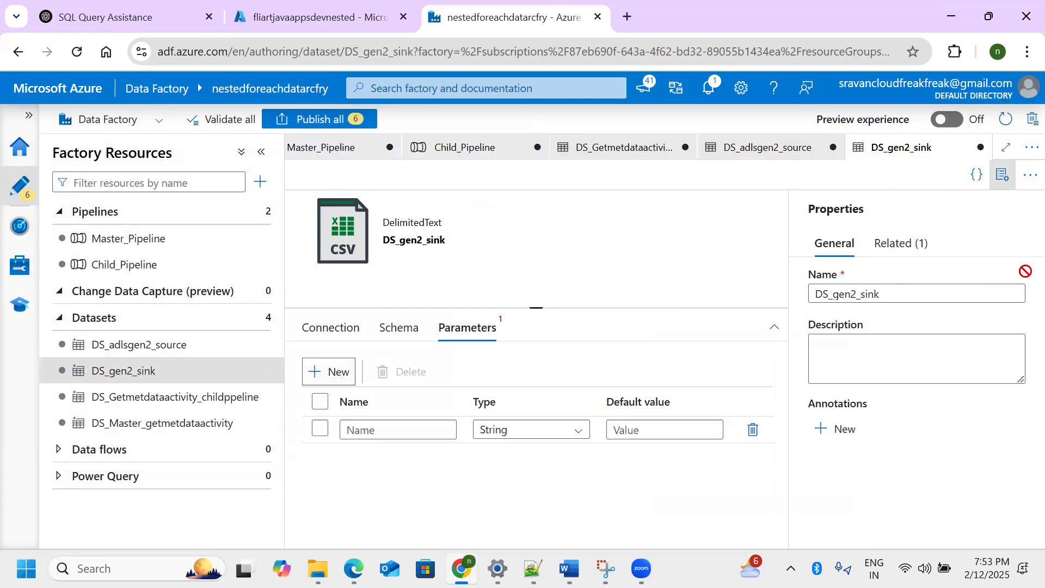
left_click(371, 430)
type("dsfoldername")
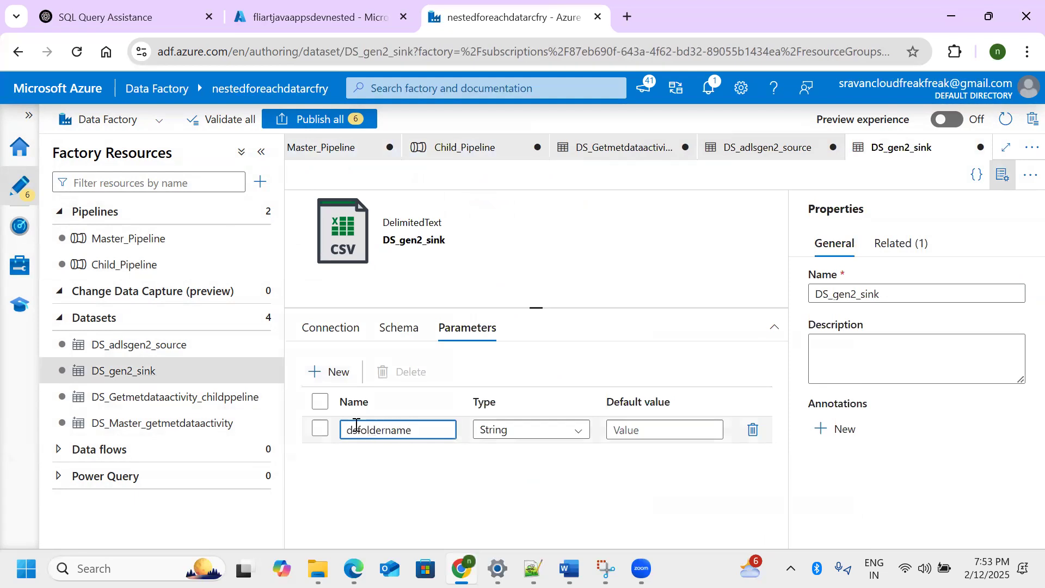
left_click(332, 371)
left_click(389, 455)
type("dsfilename")
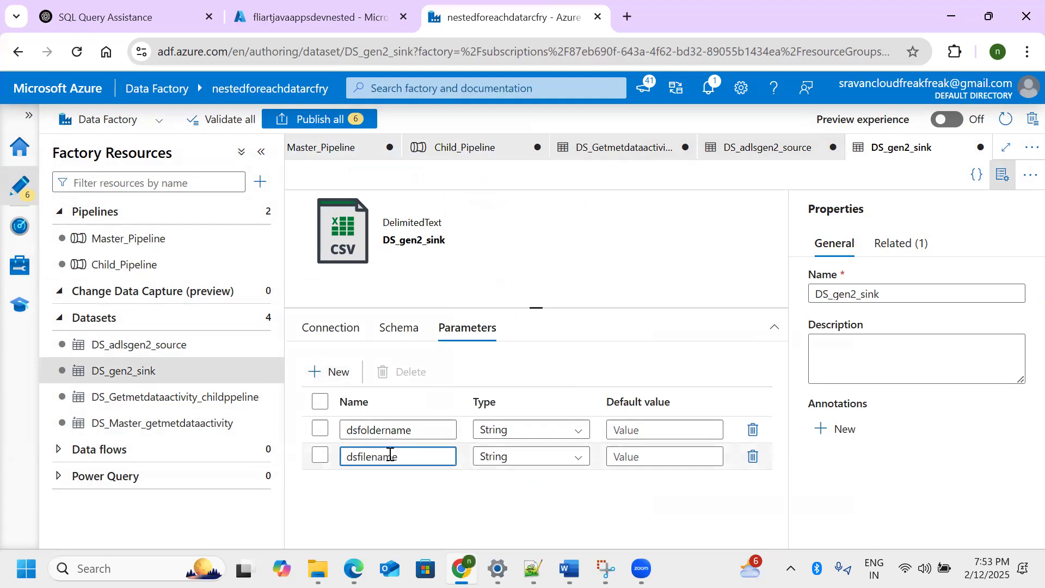
left_click(334, 22)
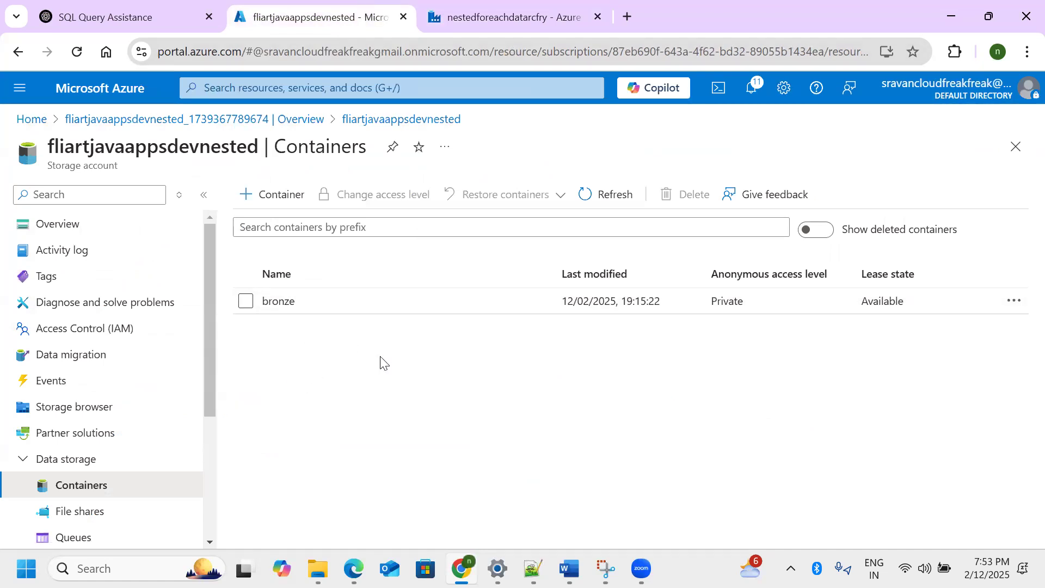
left_click(452, 25)
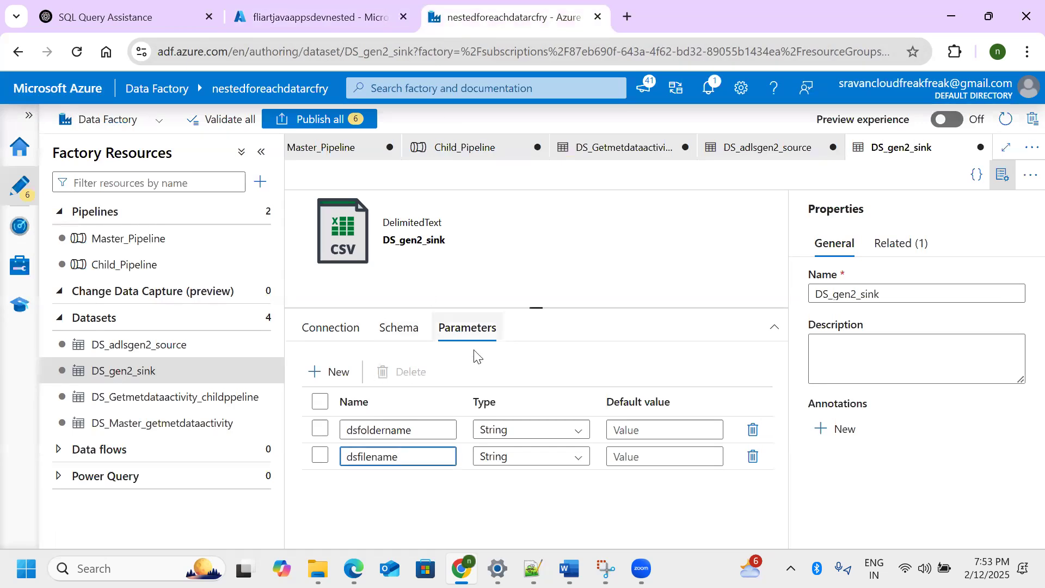
left_click(332, 329)
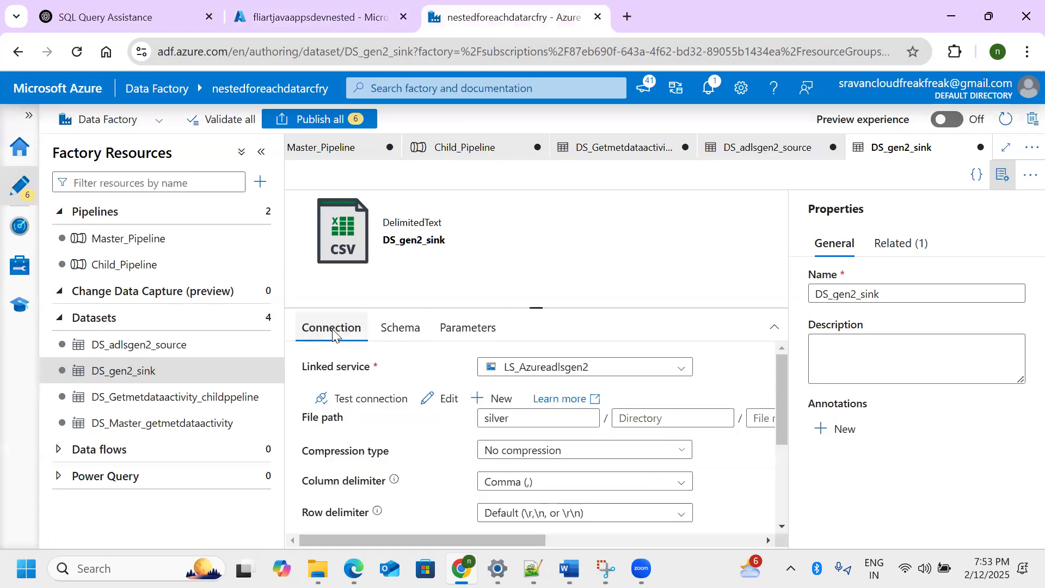
left_click(1000, 175)
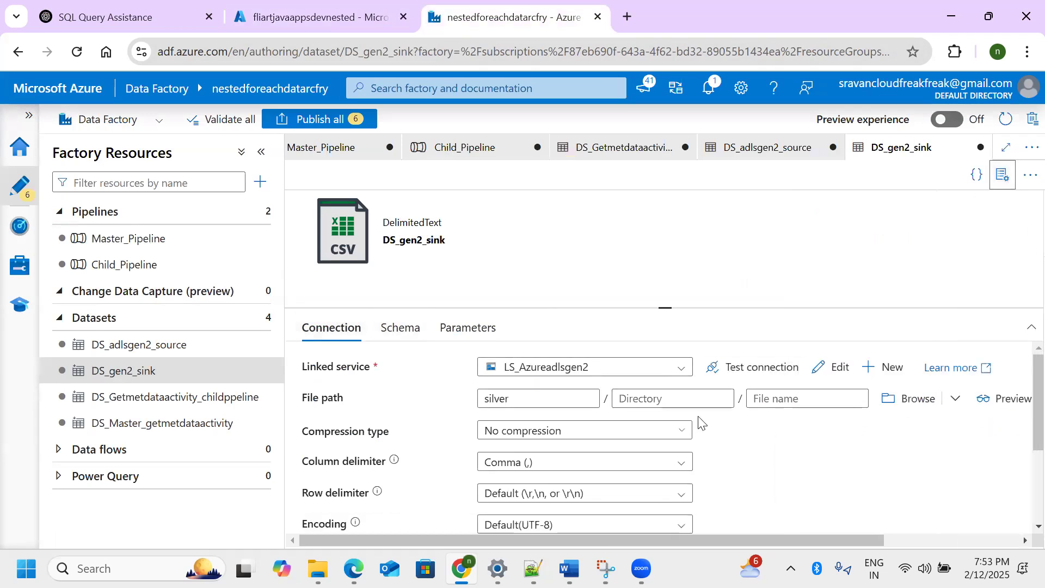
left_click(653, 423)
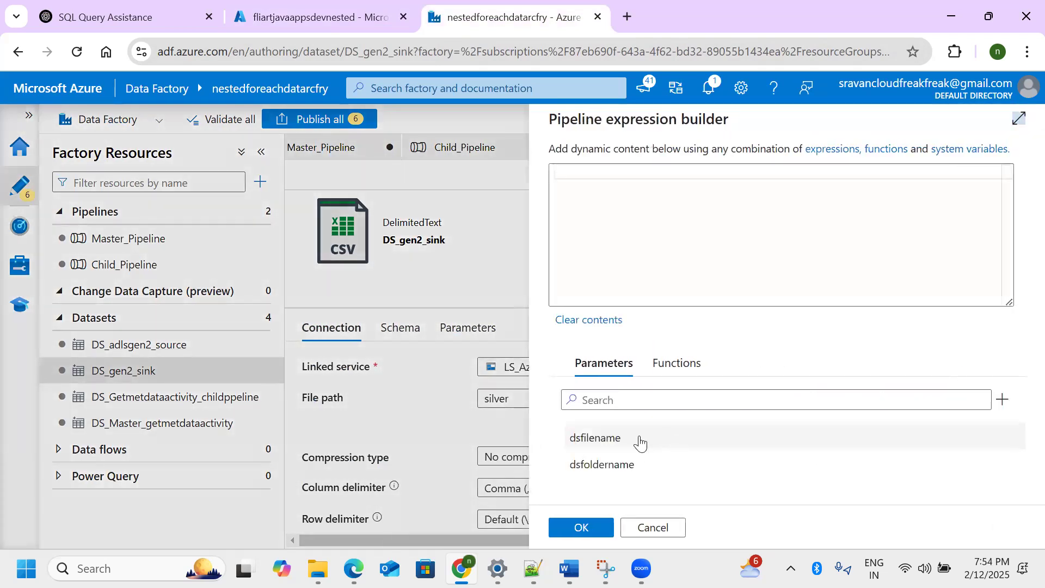
left_click(603, 464)
left_click(582, 527)
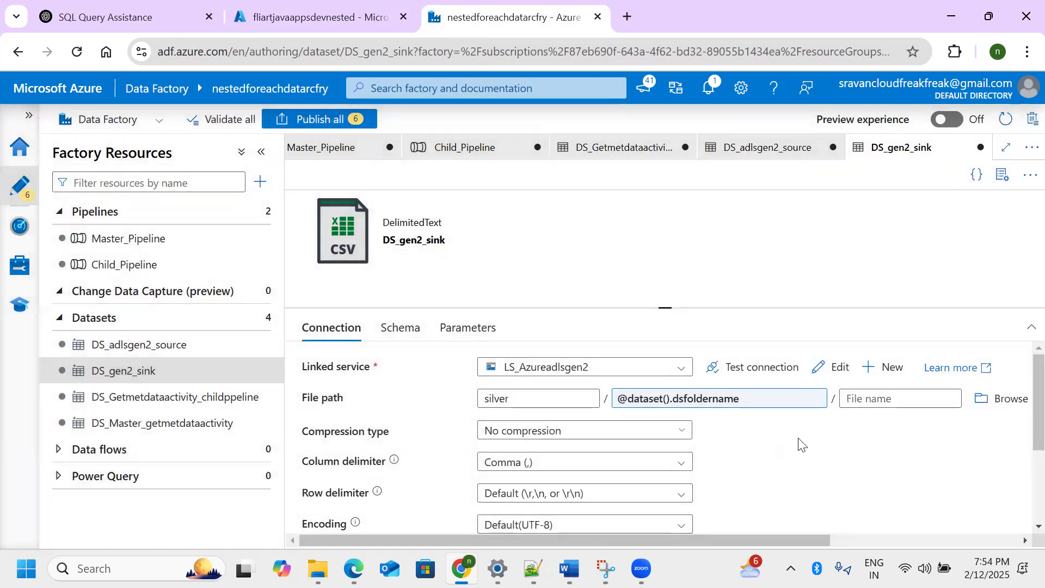
left_click(856, 399)
left_click(867, 425)
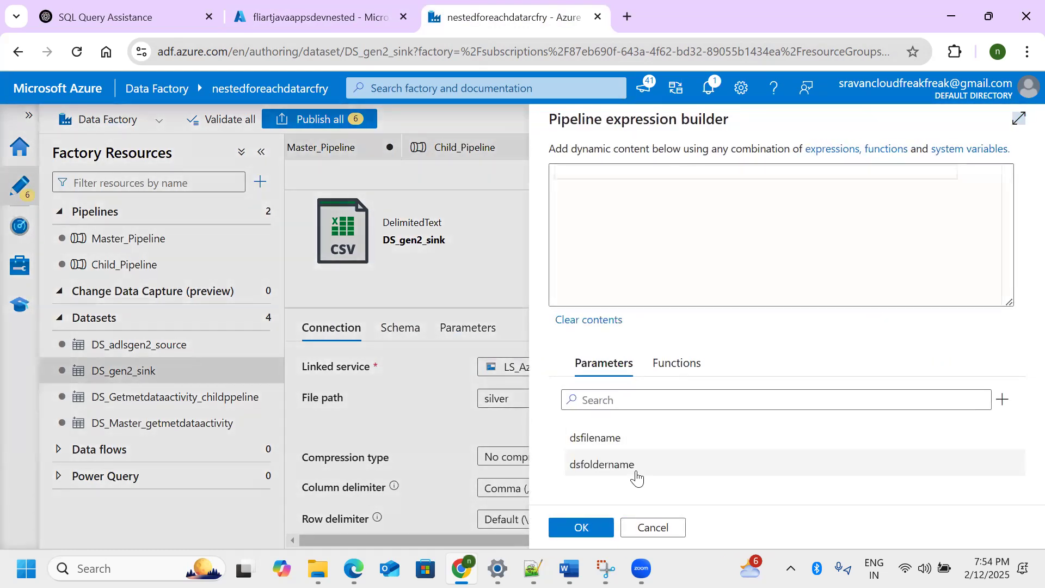
left_click(596, 438)
left_click(580, 527)
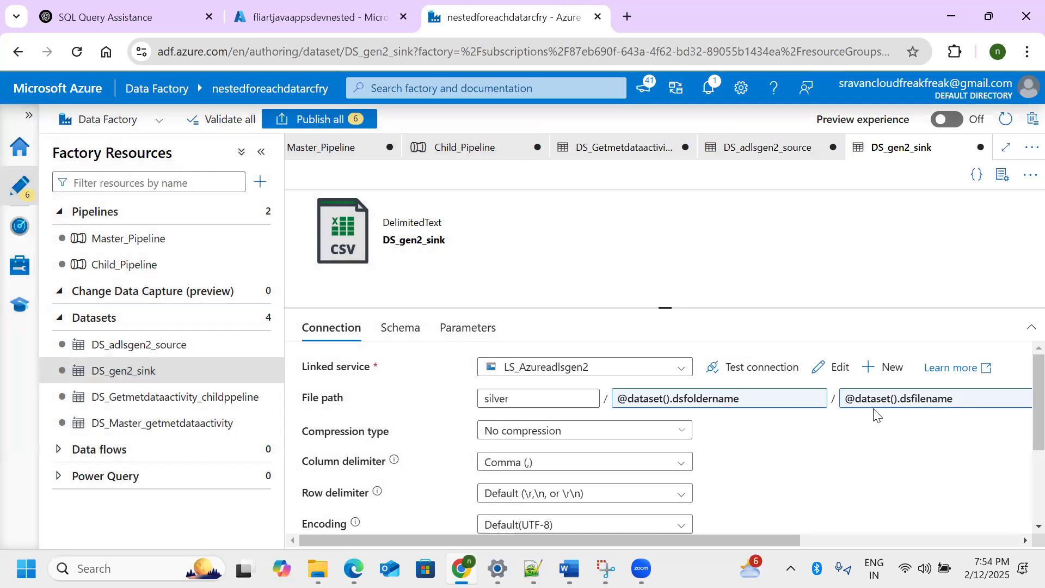
Switch to the Azure portal and open the bronze container's cust folder to check its source file names
left_click(271, 21)
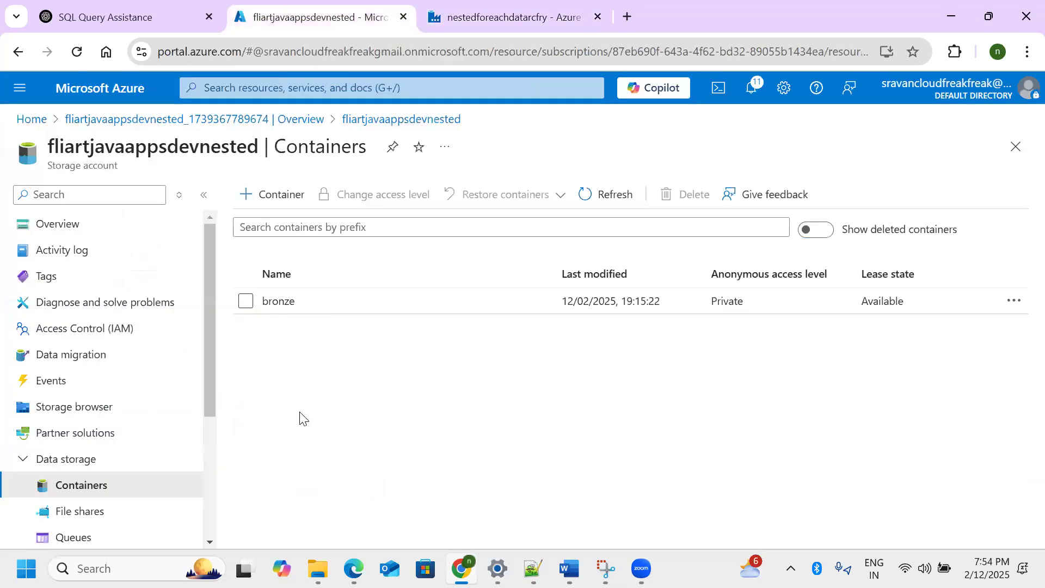
left_click(320, 305)
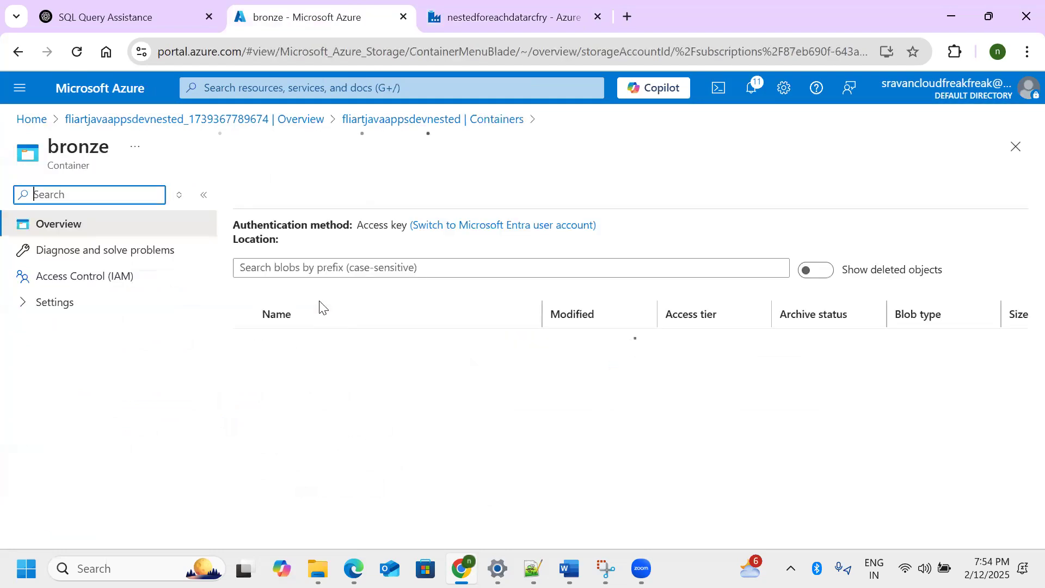
left_click(319, 350)
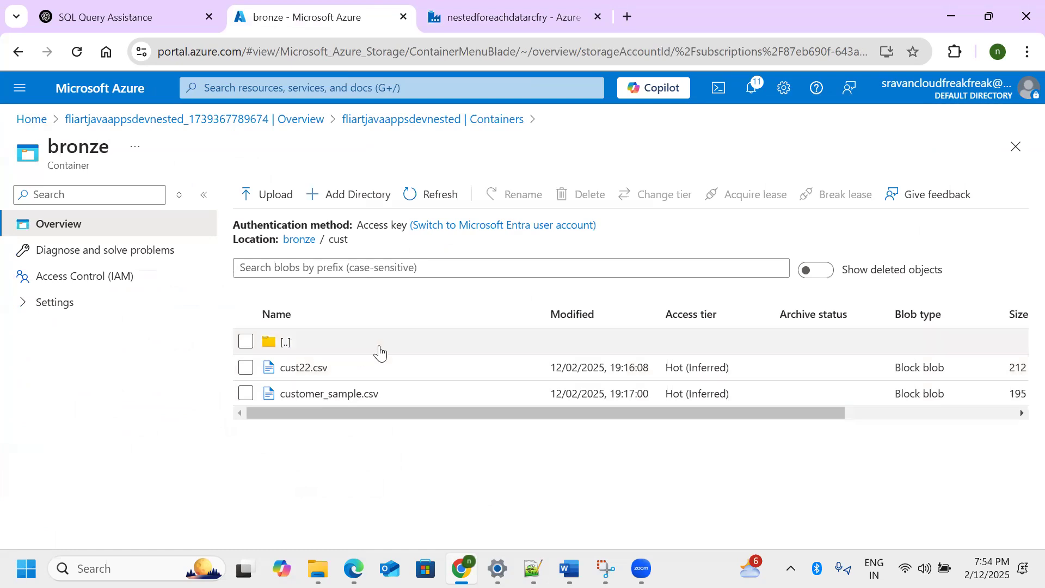
Switch to Notepad++ and add the example dated file name cust20251202.csv below the childItems JSON
left_click(534, 569)
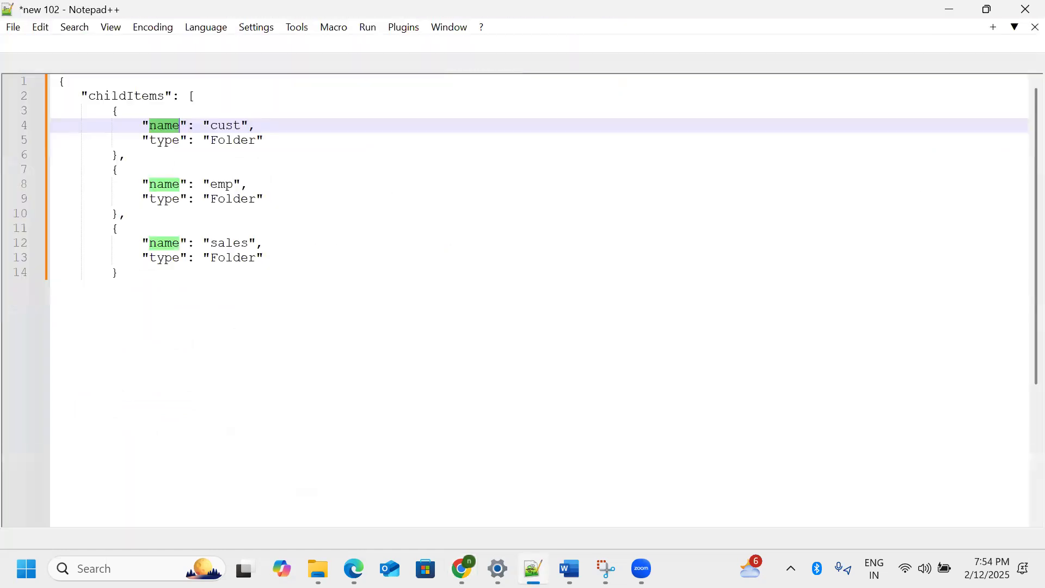
left_click(187, 276)
key("Return")
key("Return")
key("Return")
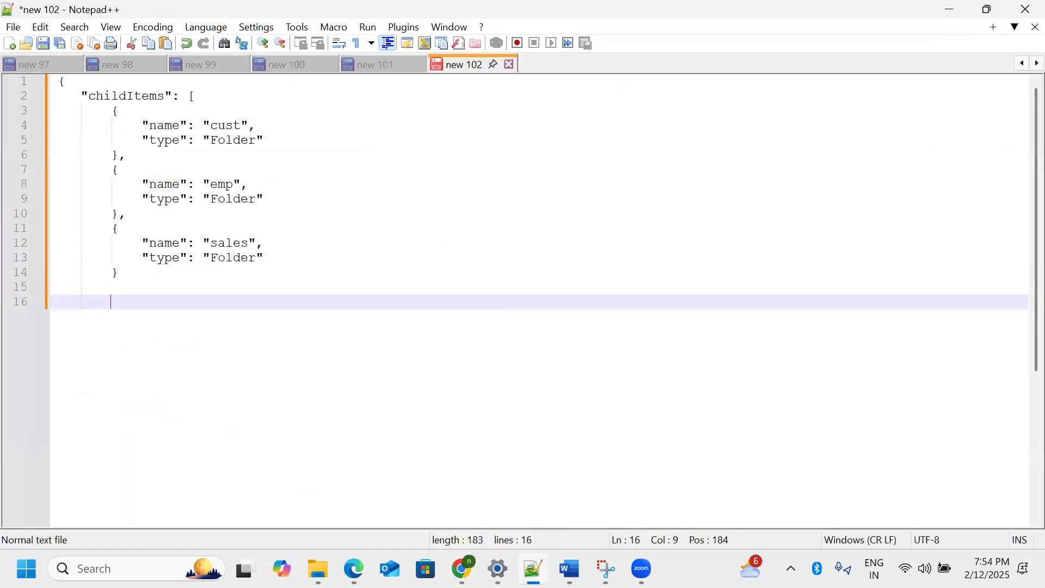
type("cust")
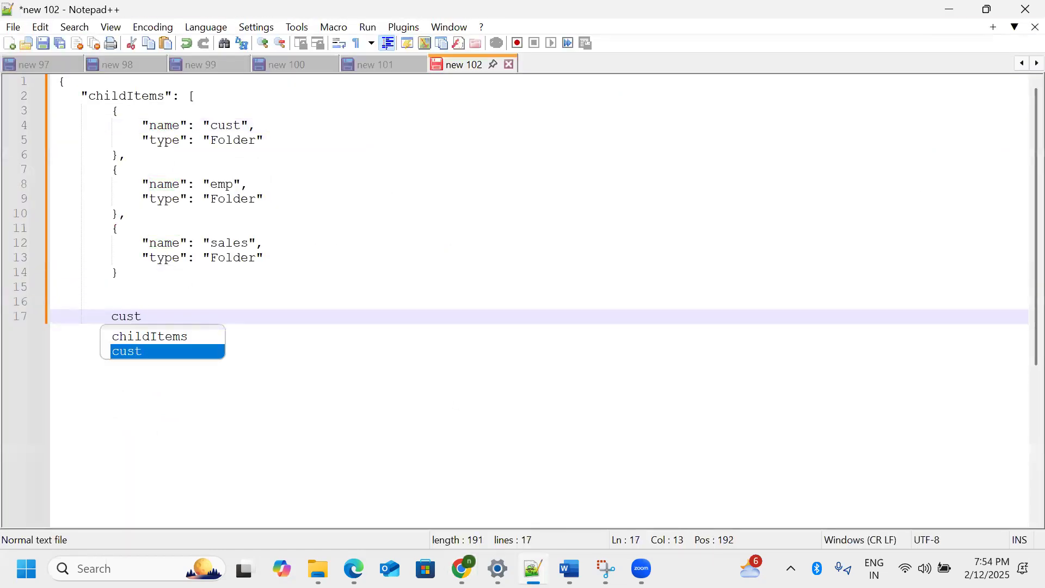
type("20251")
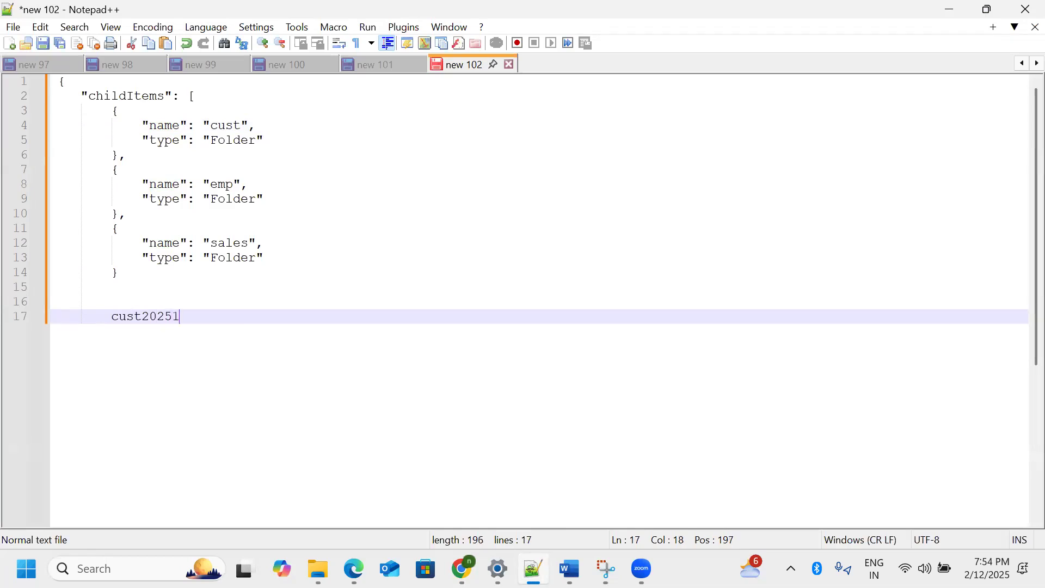
type("202.csv")
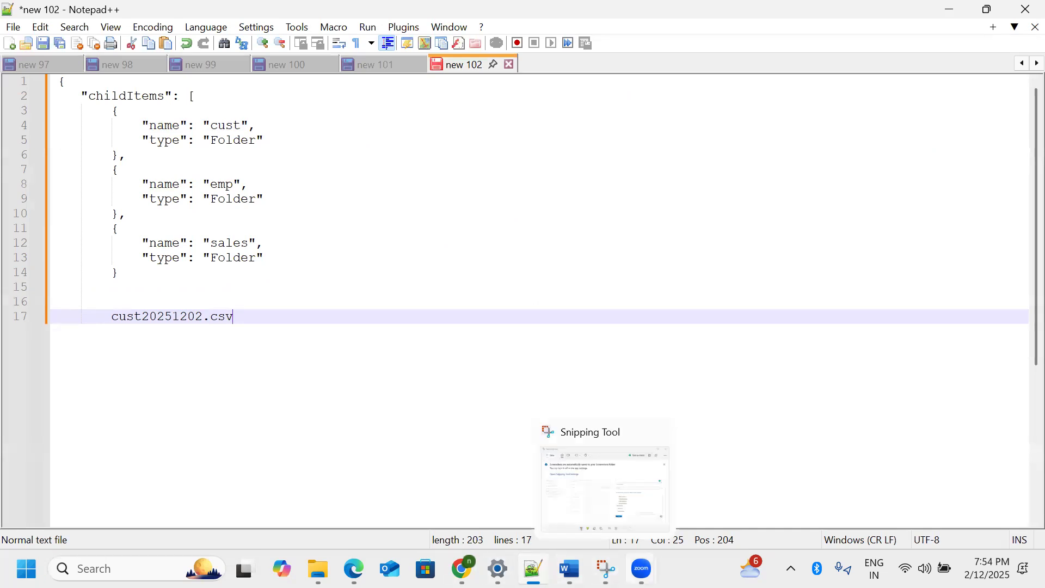
Switch to the Nested Foreach Word document and find the screenshot showing the sink file name's dynamic content expression
left_click(605, 569)
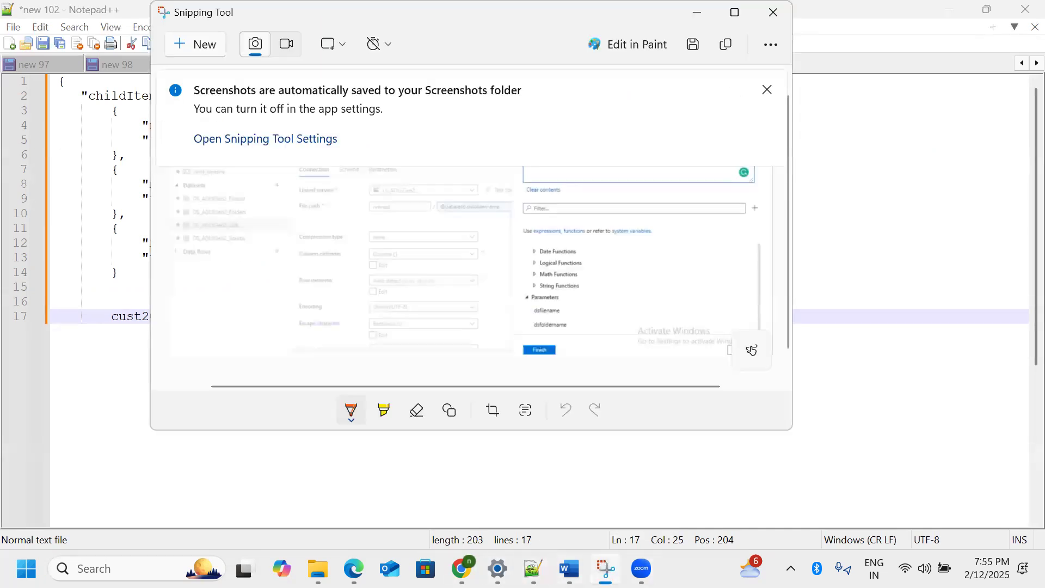
left_click(569, 569)
scroll(588, 354, "down", 15)
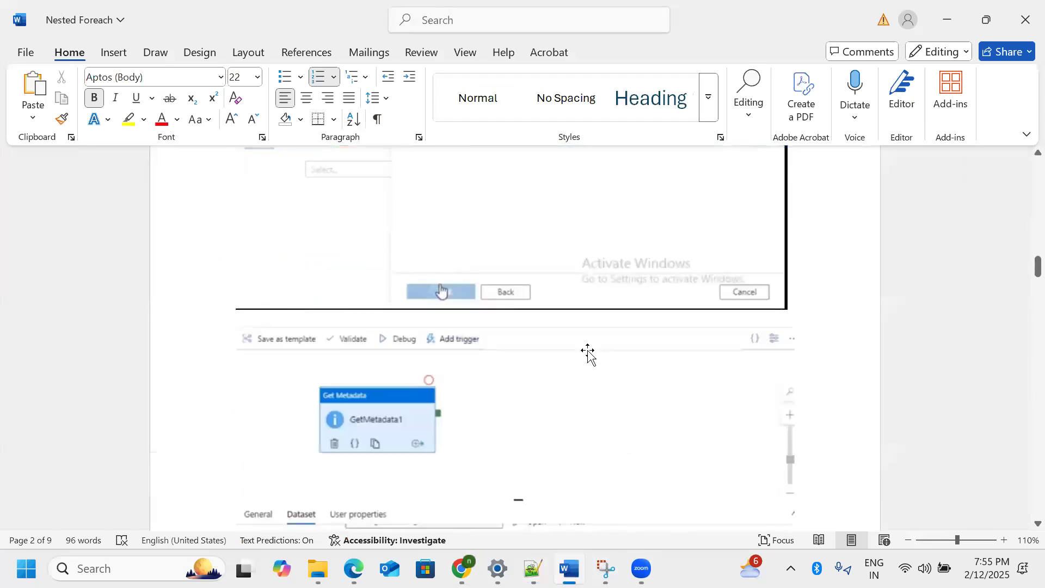
scroll(588, 353, "down", 10)
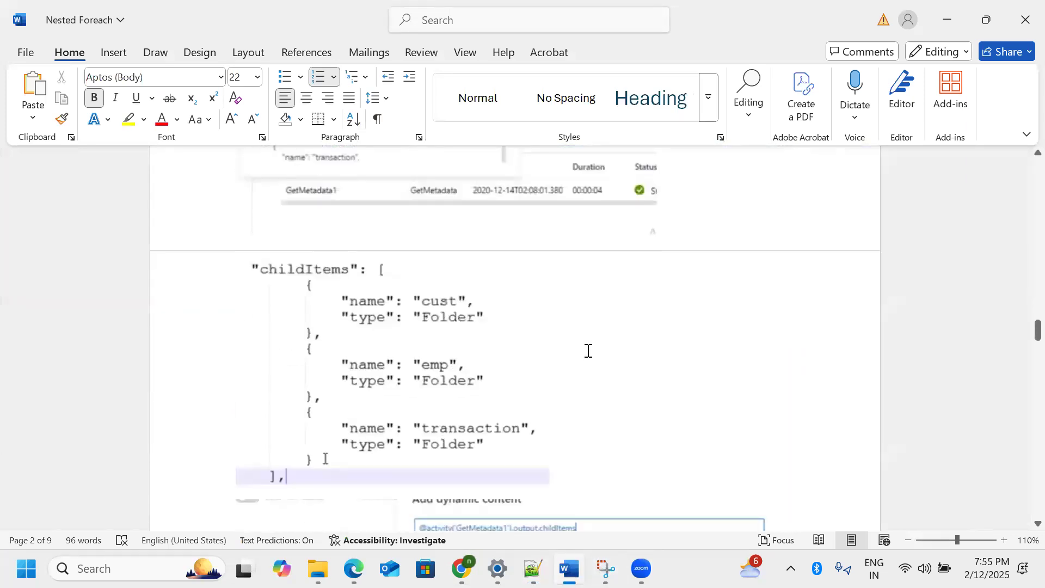
scroll(588, 354, "up", 2)
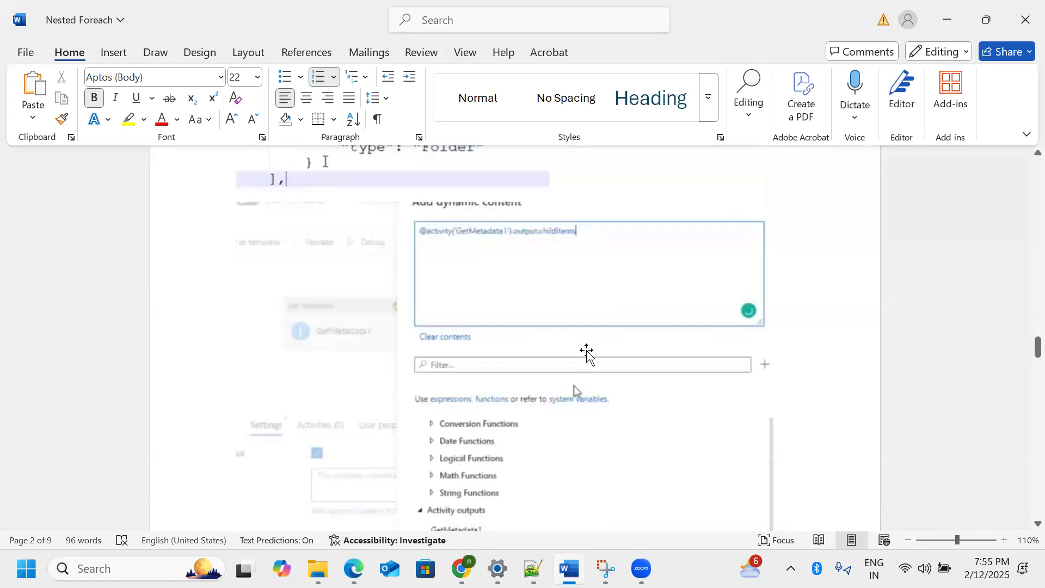
scroll(588, 351, "down", 15)
scroll(588, 351, "down", 20)
scroll(586, 353, "down", 10)
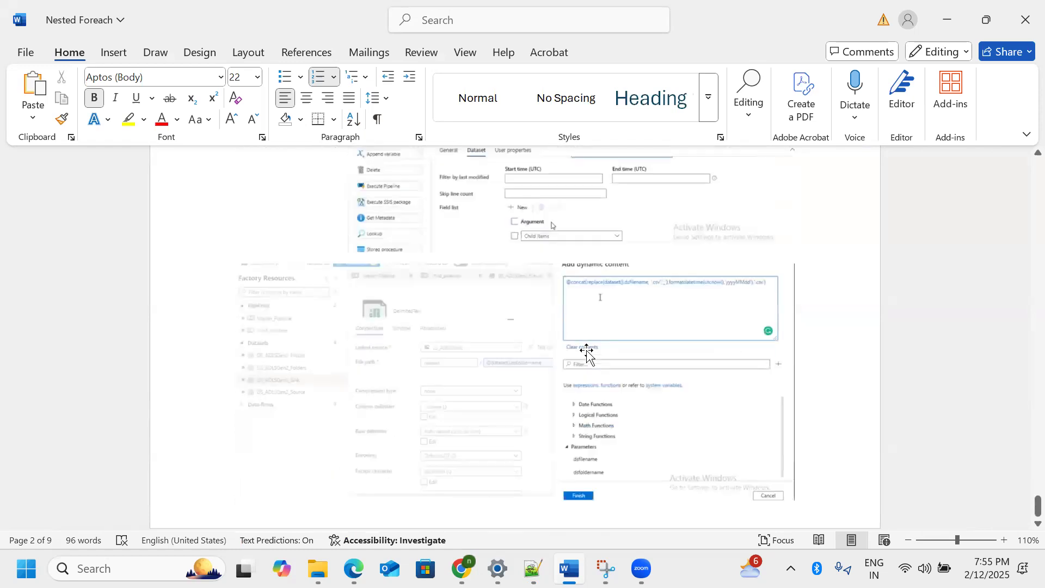
Capture the concat expression line from the document's last screenshot with Snipping Tool and copy the snip
left_click(636, 321)
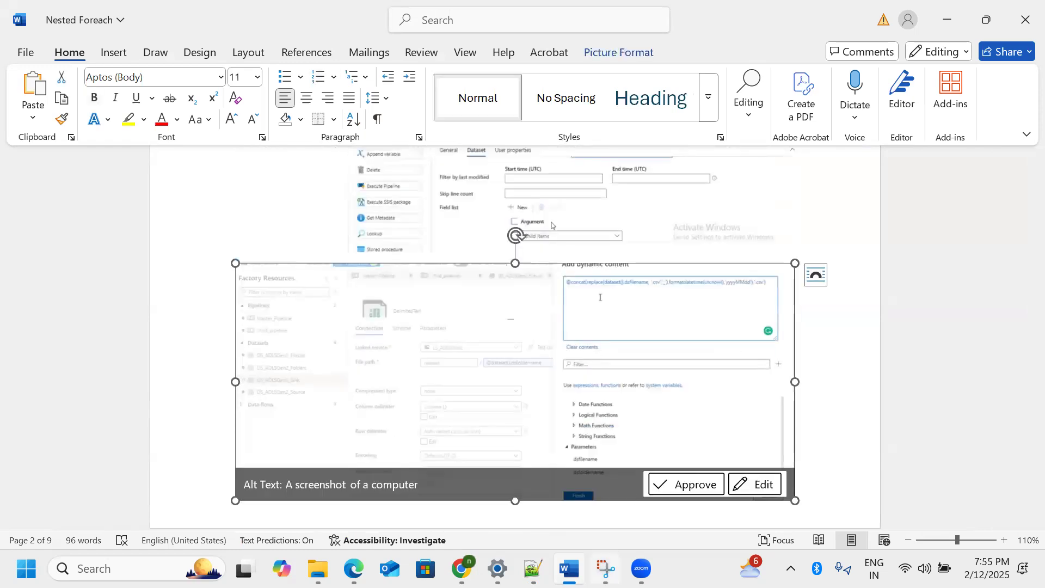
left_click(605, 569)
left_click(199, 46)
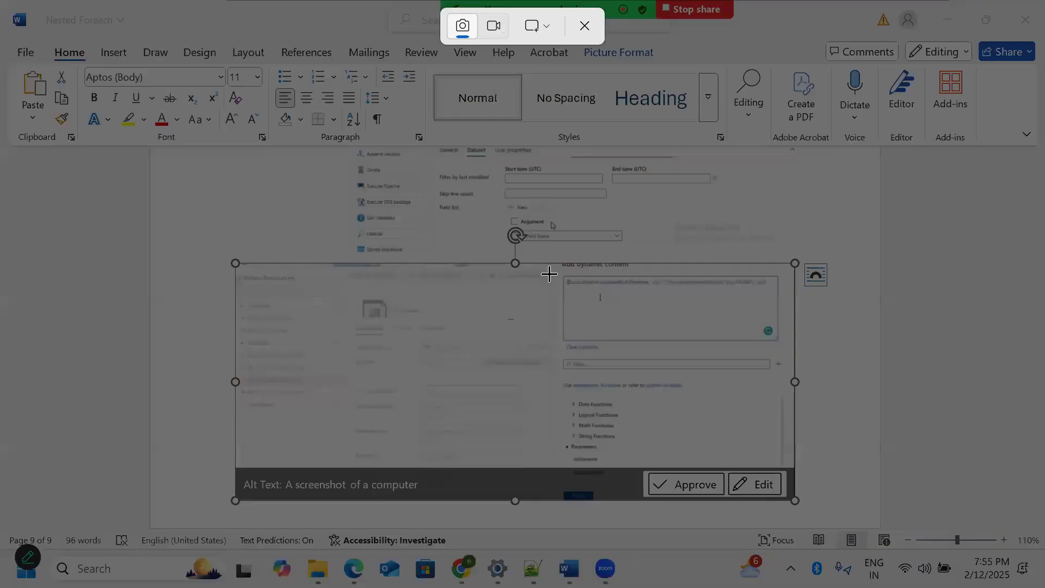
left_click_drag(560, 267, 774, 299)
right_click(435, 235)
left_click(482, 282)
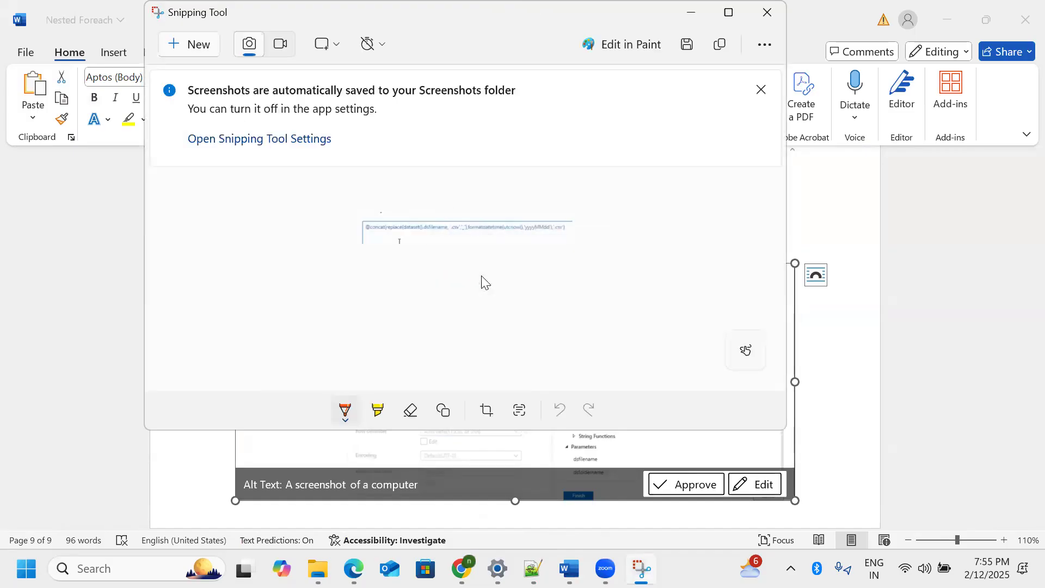
Switch to the SQL Query Assistance chat in ChatGPT and submit the copied expression image at the end of the conversation
left_click(462, 569)
left_click(106, 7)
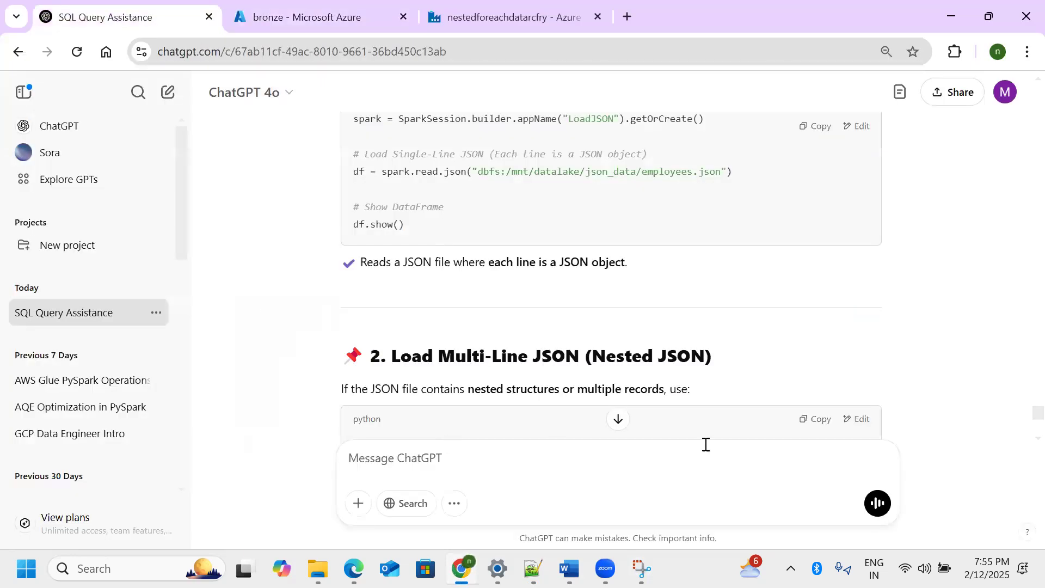
left_click(618, 418)
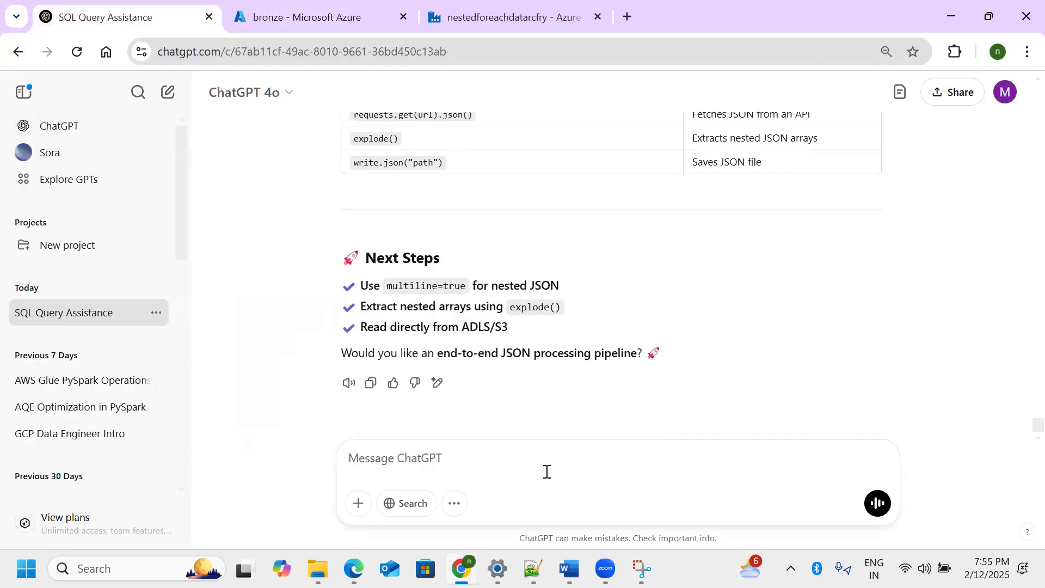
key("ctrl+v")
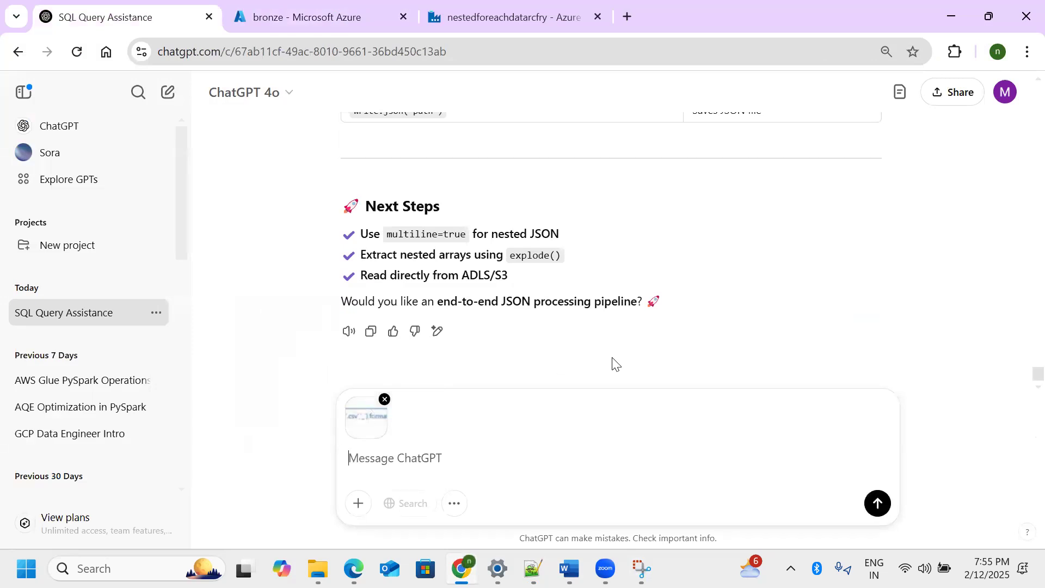
key("Return")
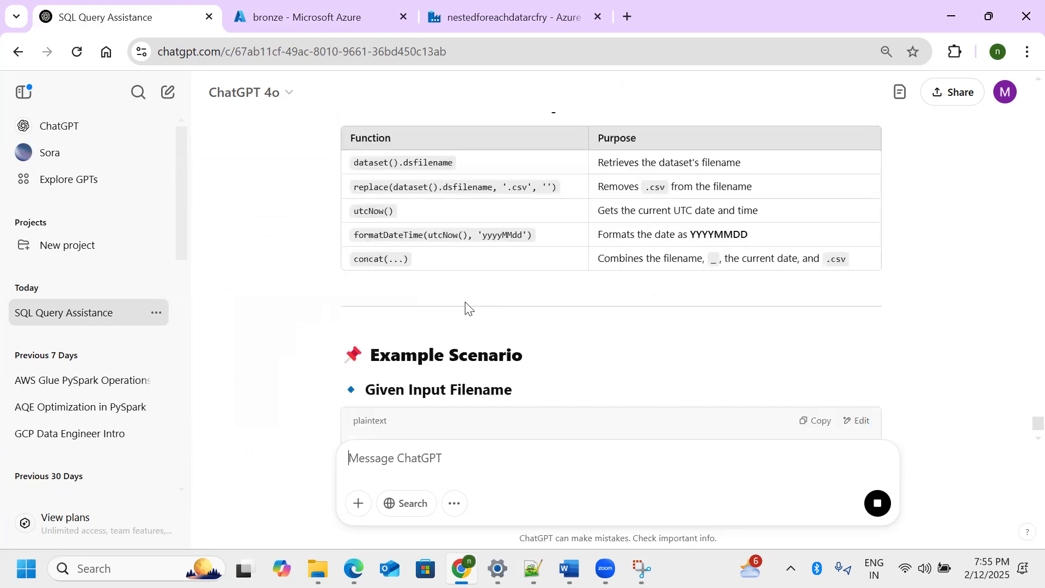
Examine ChatGPT's explanation of the expression, including the example input and output file names and the function breakdown
scroll(318, 275, "up", 3)
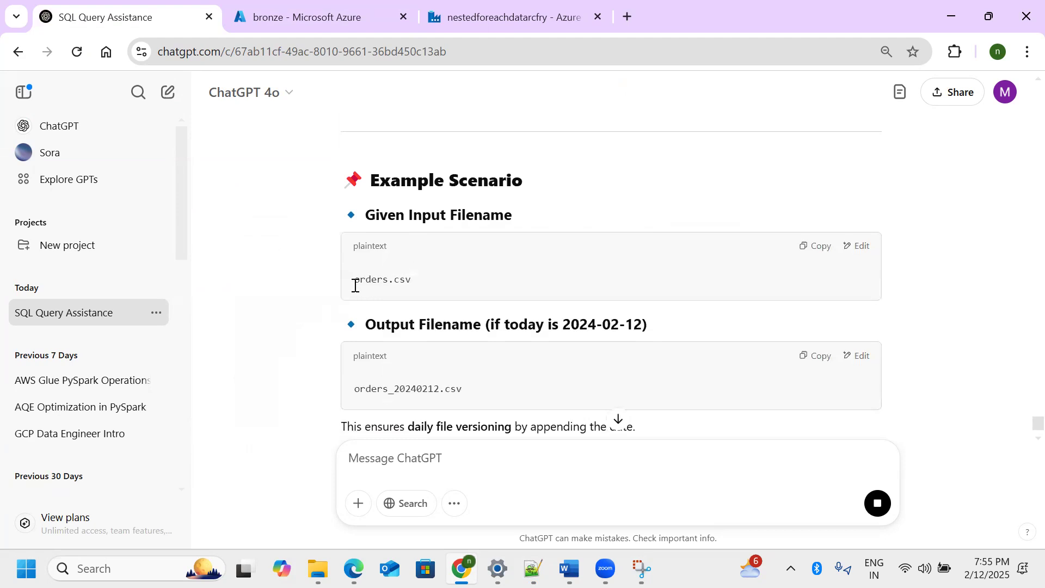
left_click_drag(356, 281, 414, 283)
left_click(314, 286)
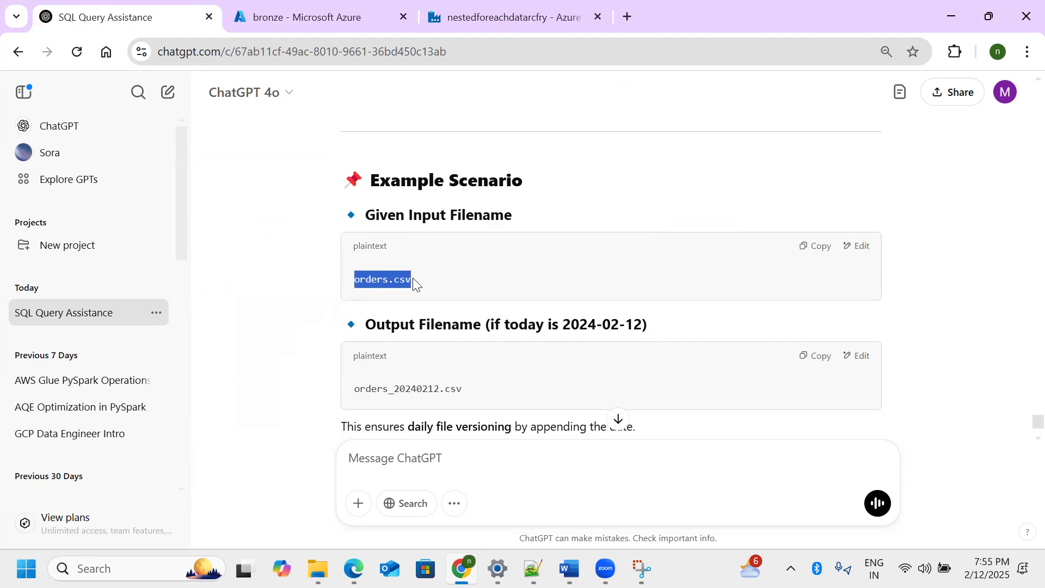
left_click(362, 396)
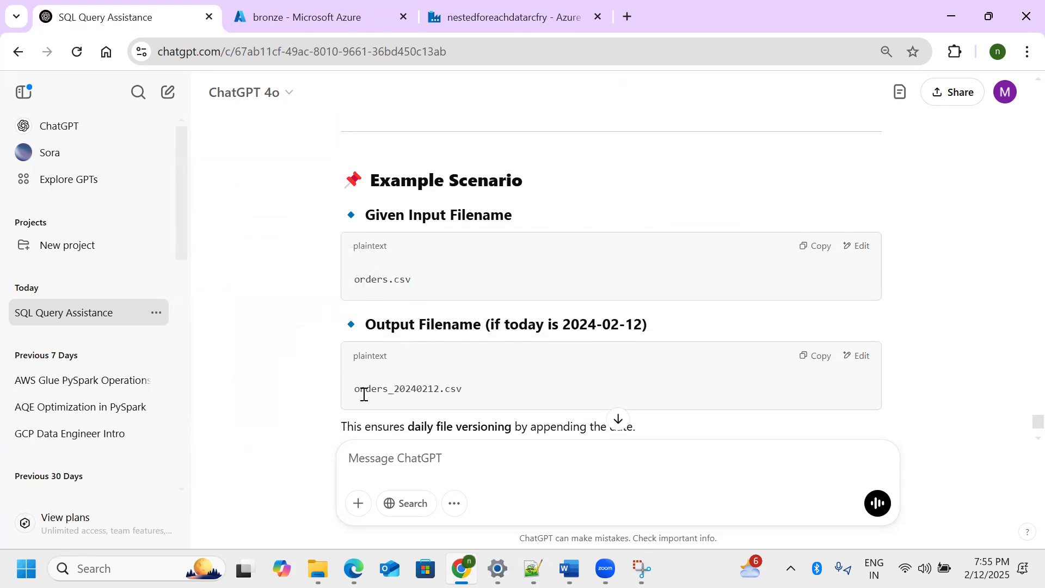
left_click_drag(353, 396, 457, 390)
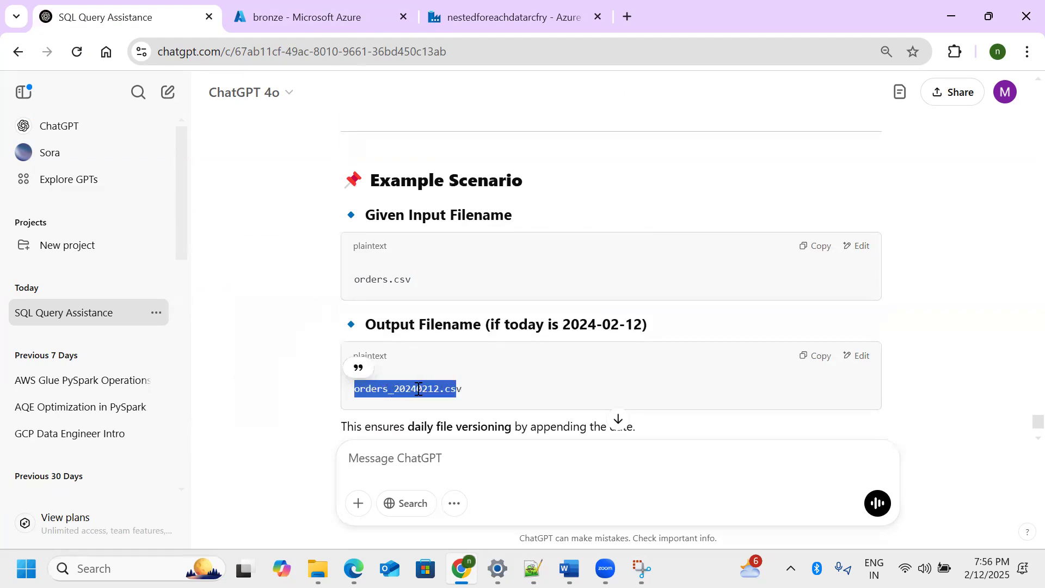
scroll(451, 373, "down", 6)
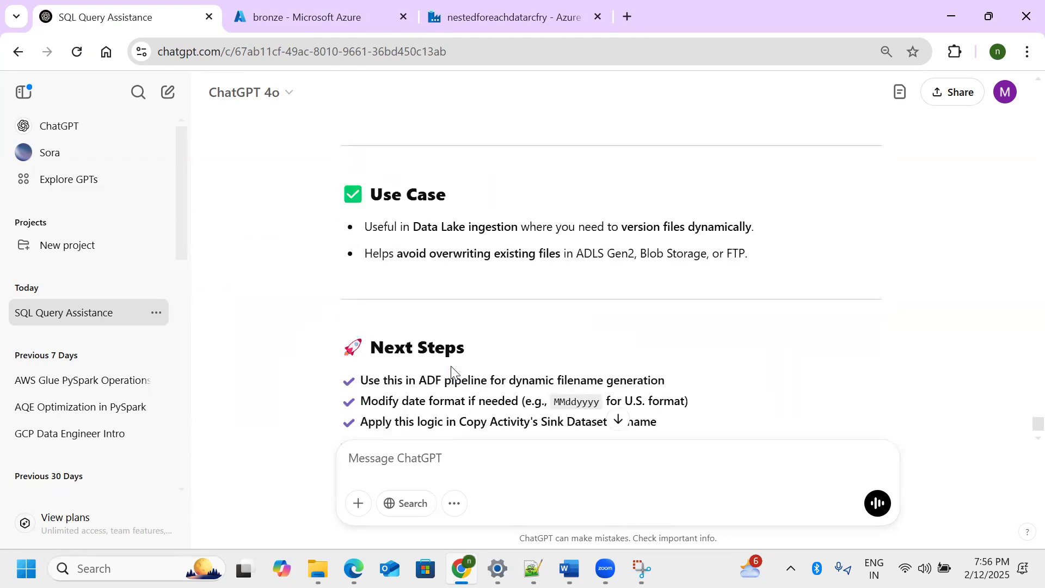
scroll(454, 365, "up", 11)
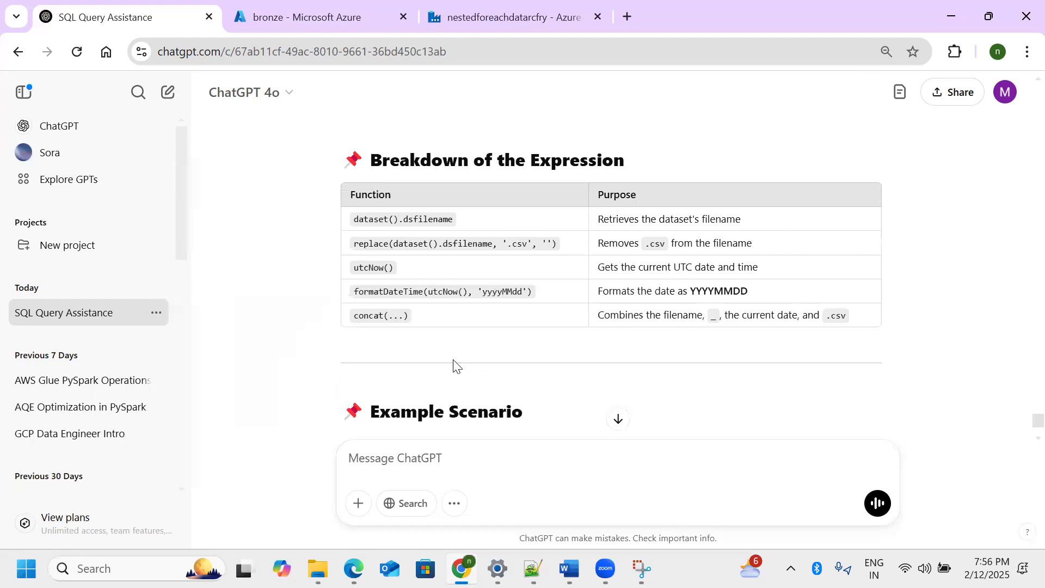
scroll(454, 364, "up", 5)
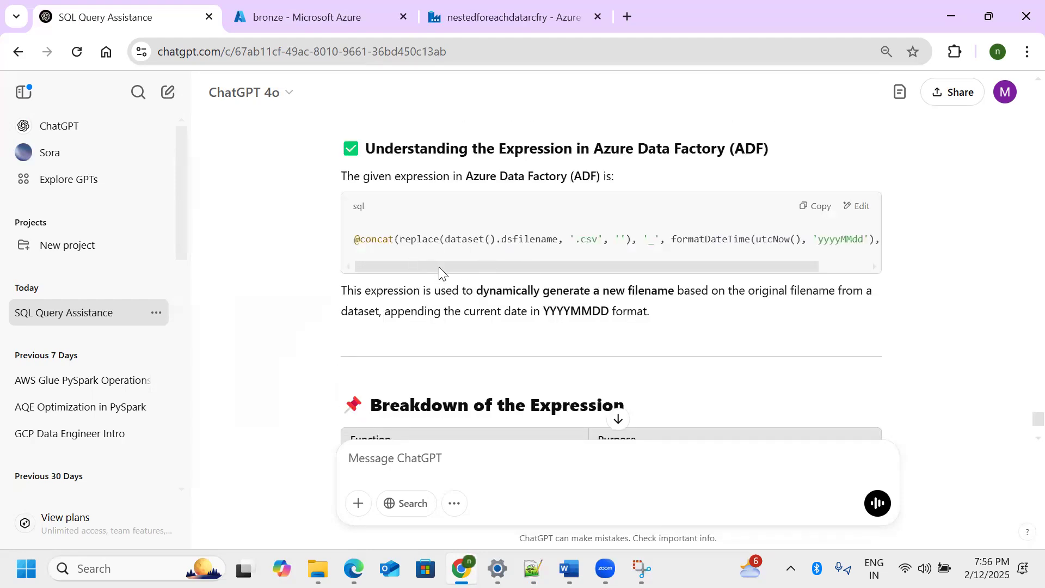
scroll(439, 267, "up", 3)
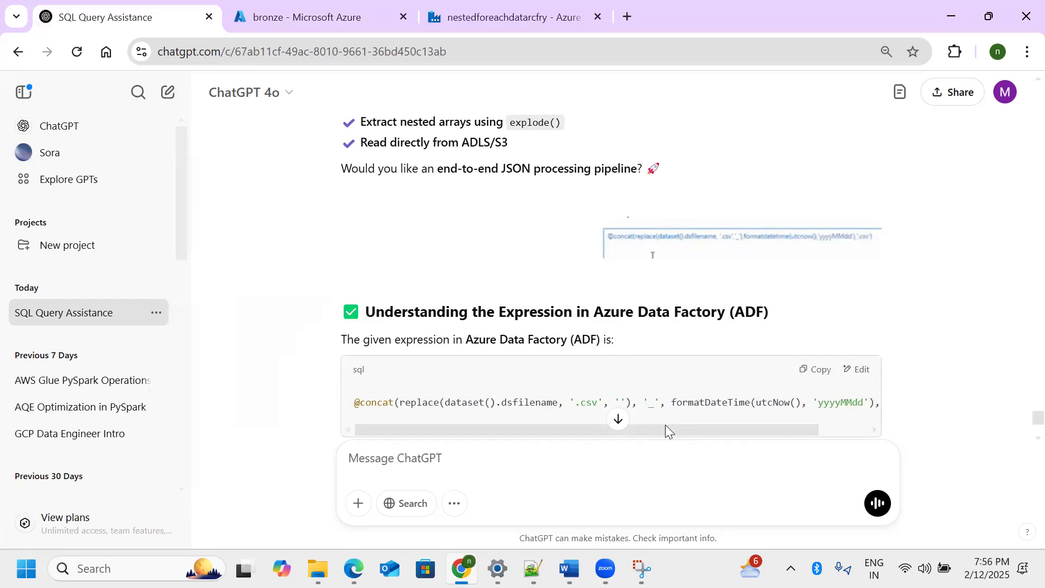
left_click_drag(666, 425, 767, 419)
left_click(811, 369)
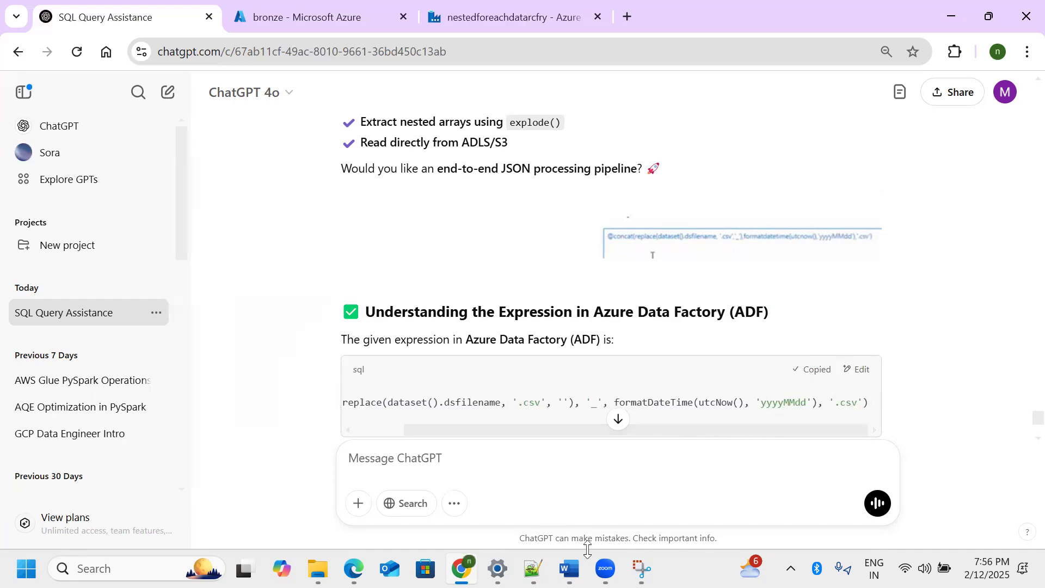
left_click(459, 27)
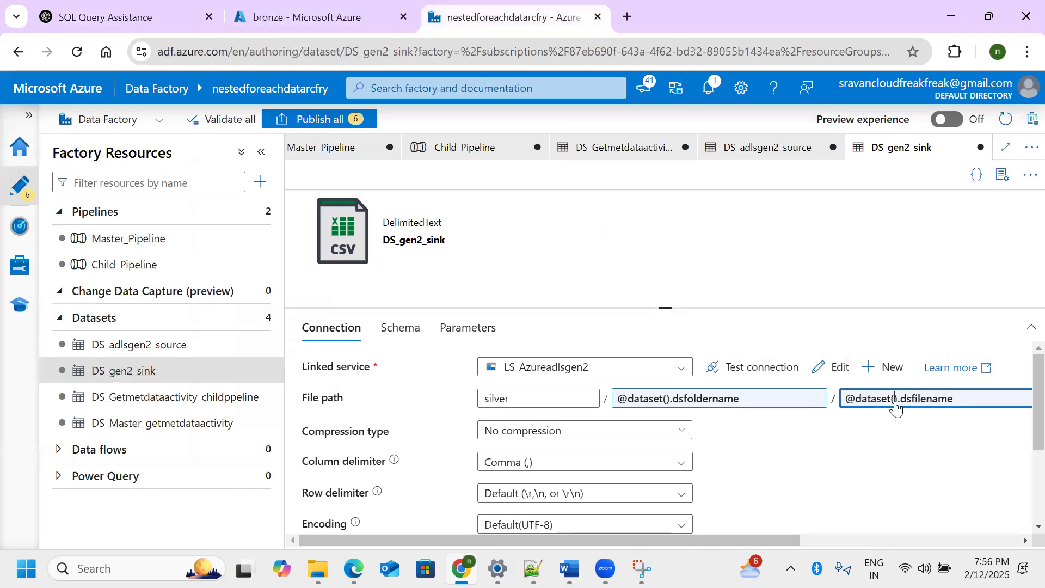
left_click(897, 407)
left_click_drag(693, 175, 509, 161)
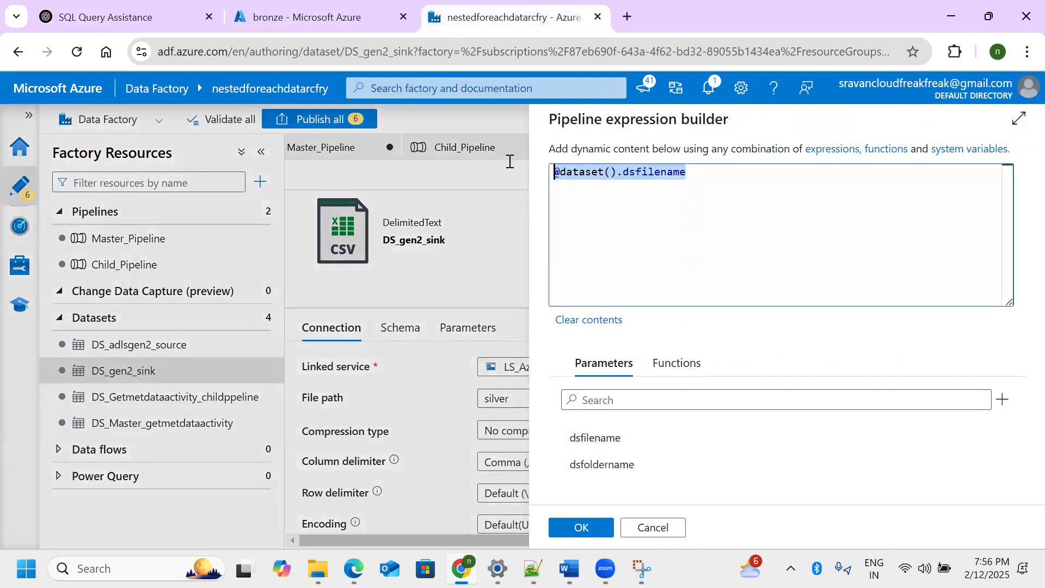
key("BackSpace")
key("ctrl+v")
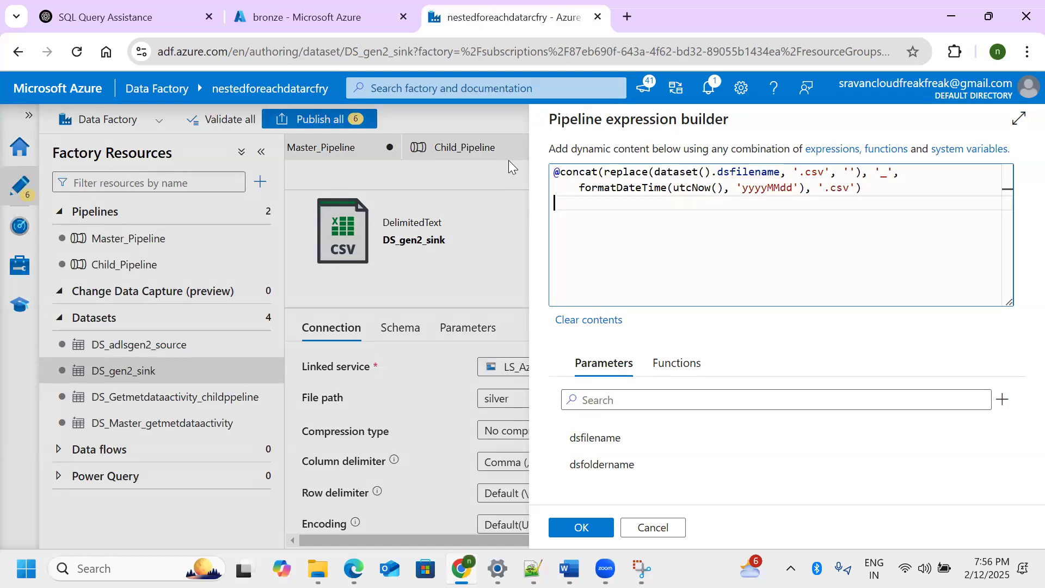
Insert the dsfilename parameter reference below the concat expression, compare it with the reference inside the expression, and remove it
left_click(596, 438)
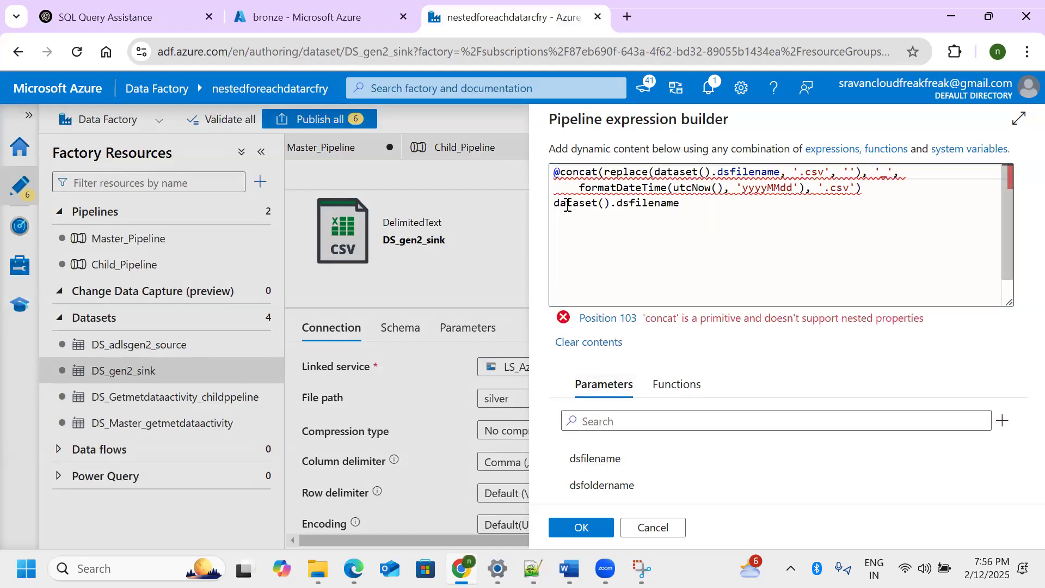
double_click(568, 205)
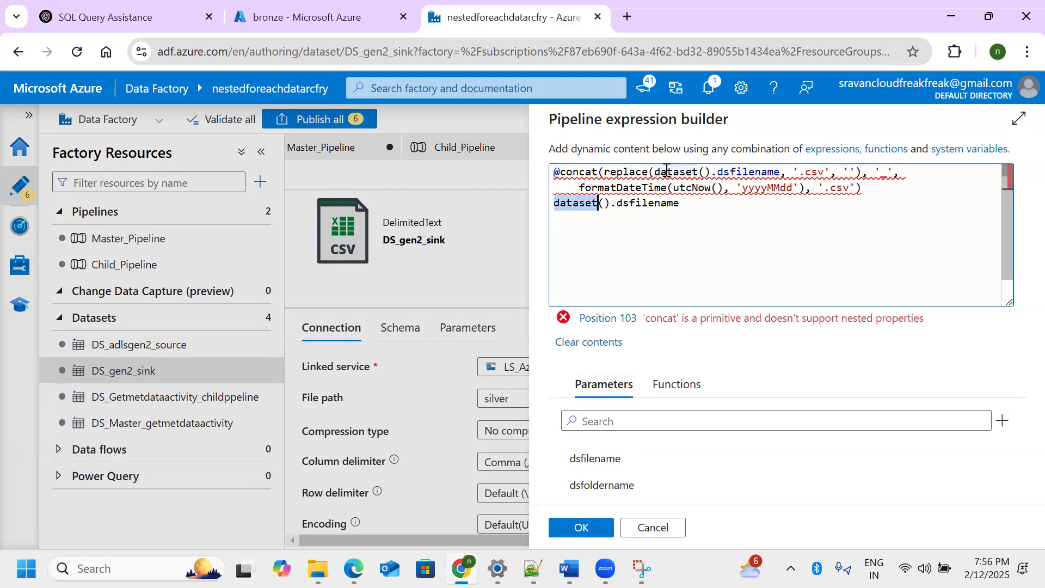
left_click_drag(654, 172, 782, 173)
left_click_drag(698, 205, 538, 200)
left_click_drag(653, 173, 783, 173)
left_click_drag(708, 207, 541, 202)
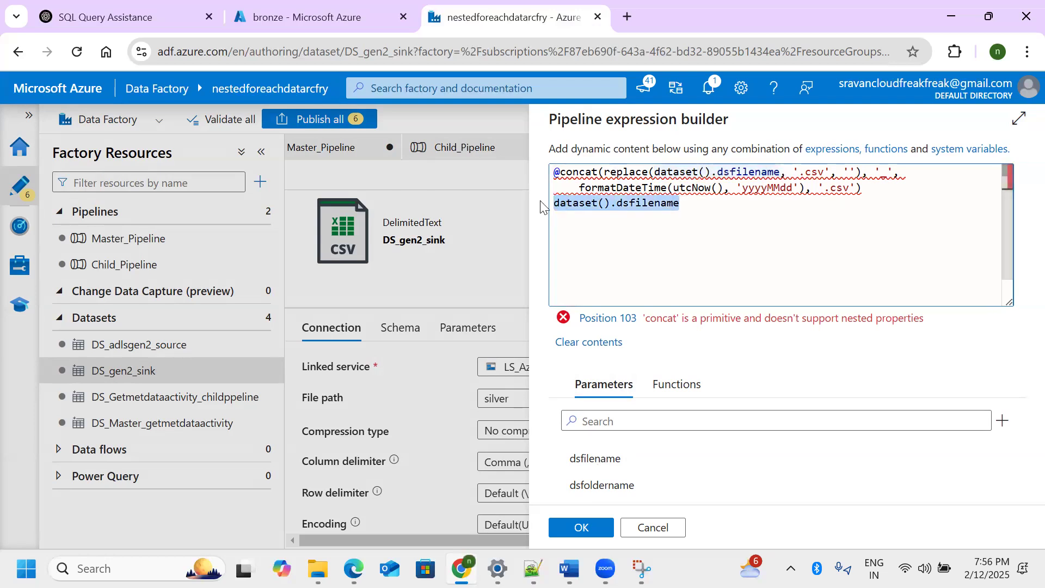
key("BackSpace")
key("BackSpace")
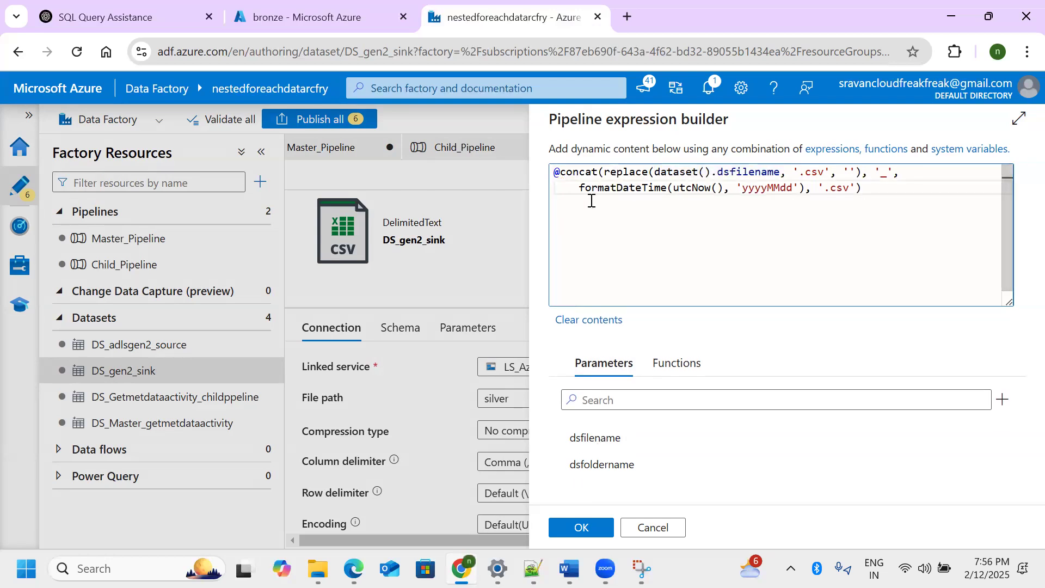
Check the end of the concat expression's first line and apply the expression as DS_gen2_sink's file name
left_click_drag(873, 173, 919, 172)
left_click(905, 201)
left_click(578, 527)
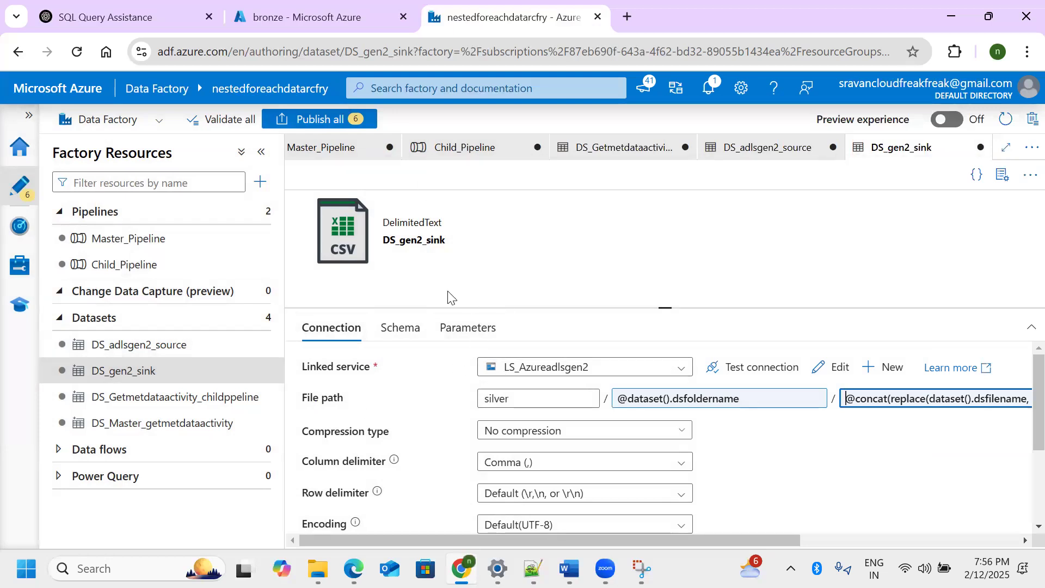
left_click(146, 269)
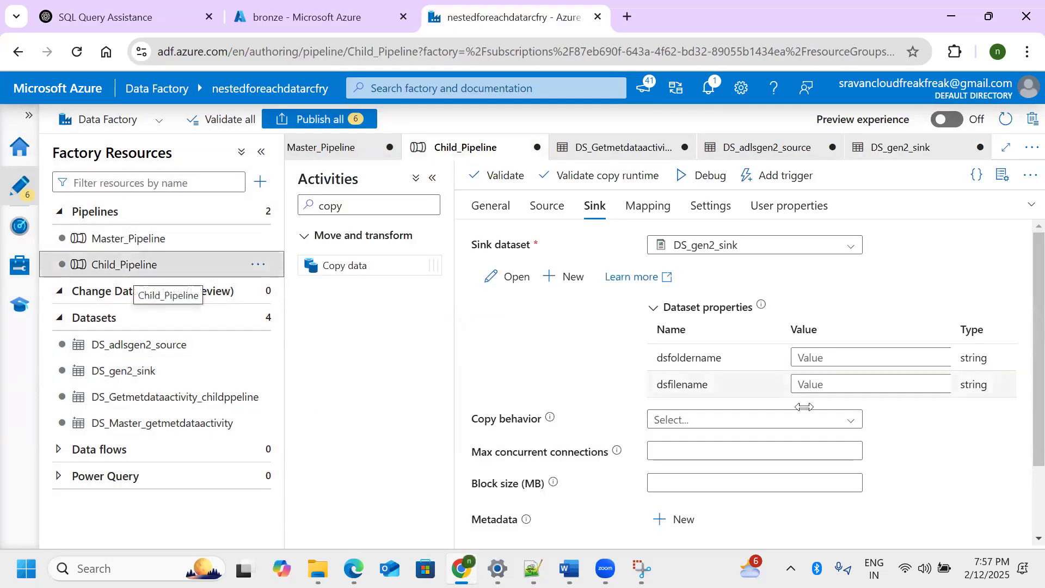
left_click(832, 362)
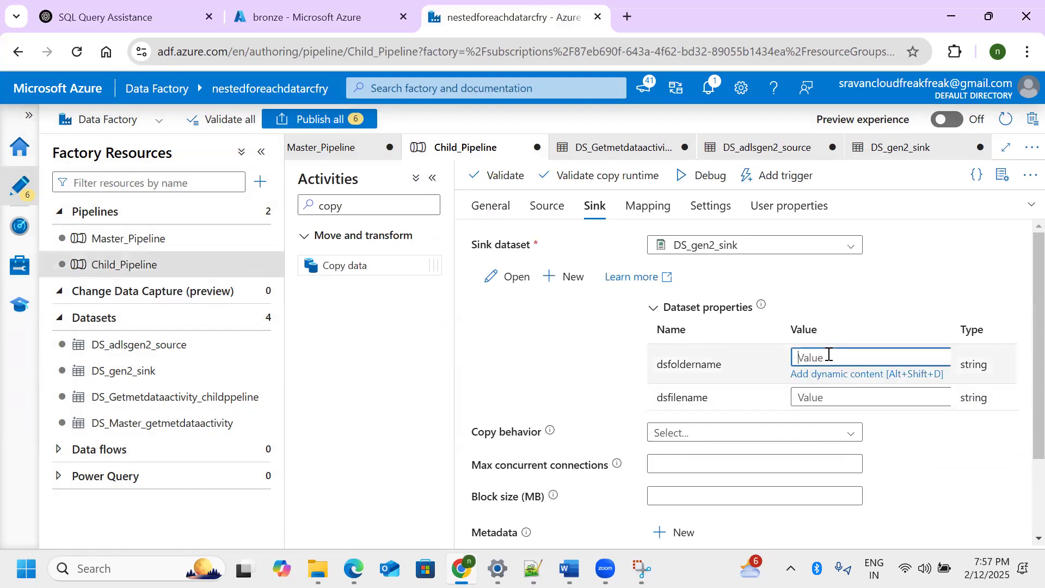
left_click(828, 374)
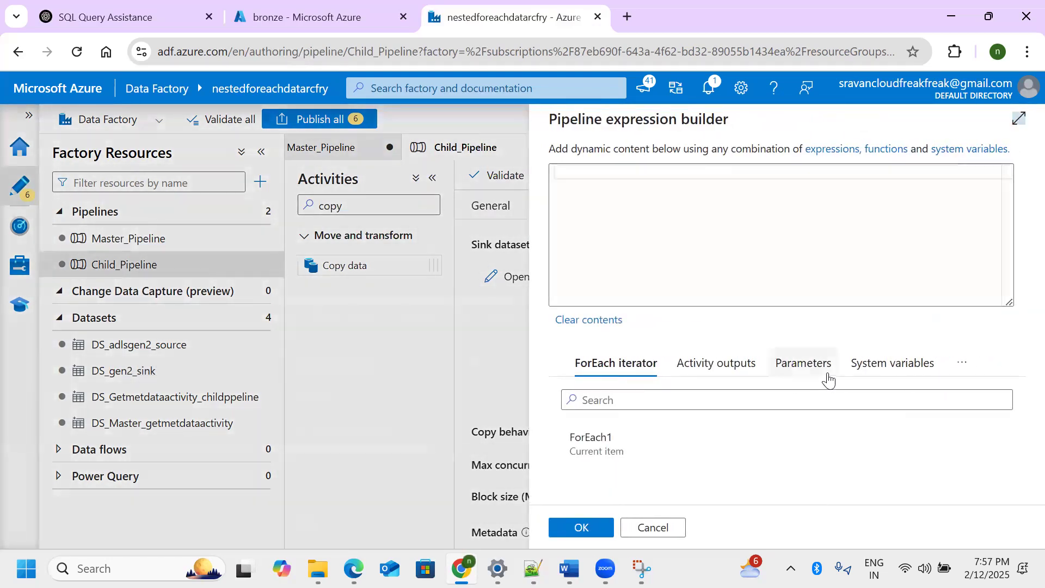
left_click(803, 363)
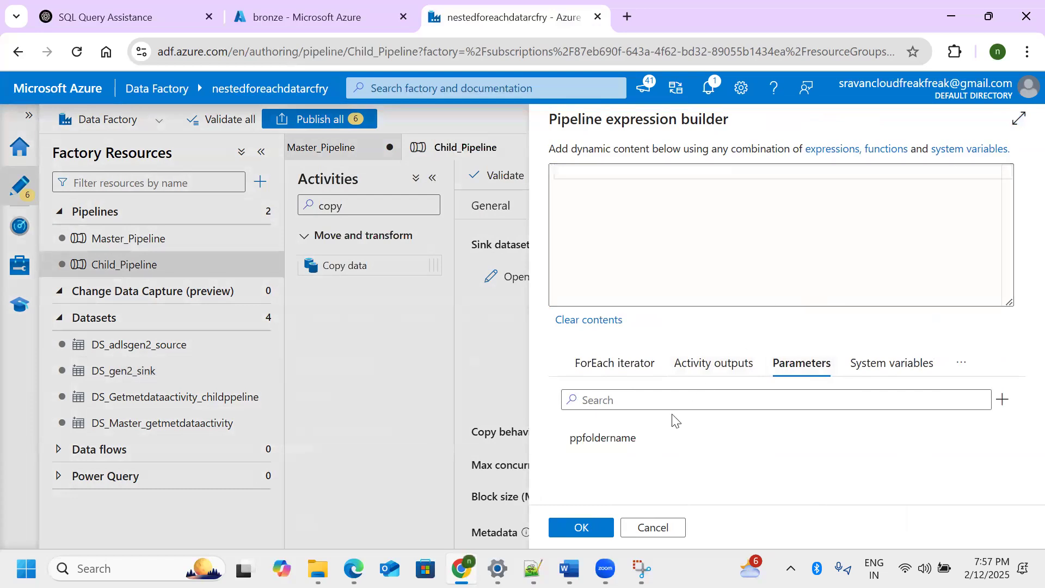
left_click(633, 425)
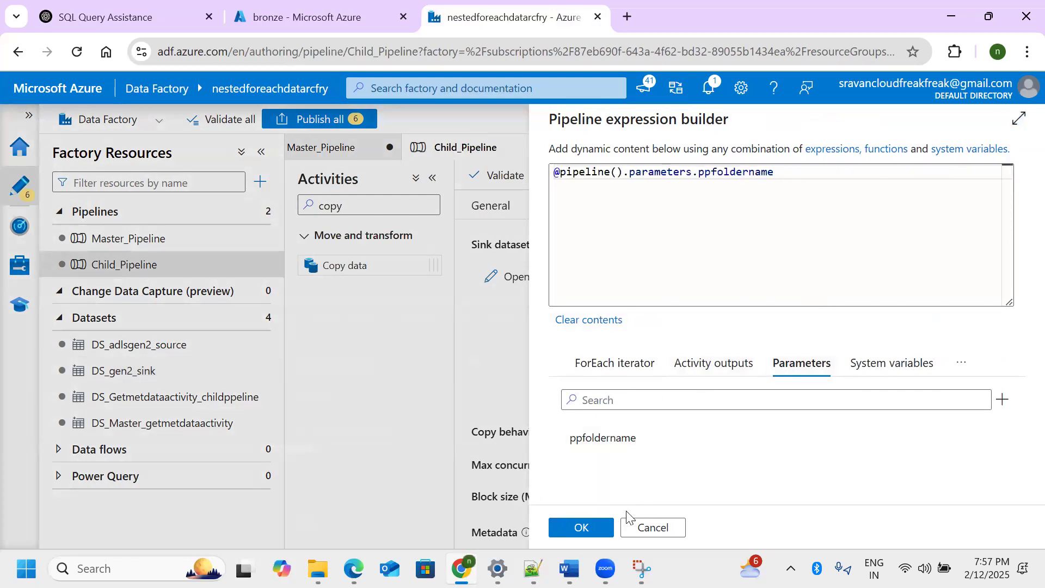
left_click(599, 527)
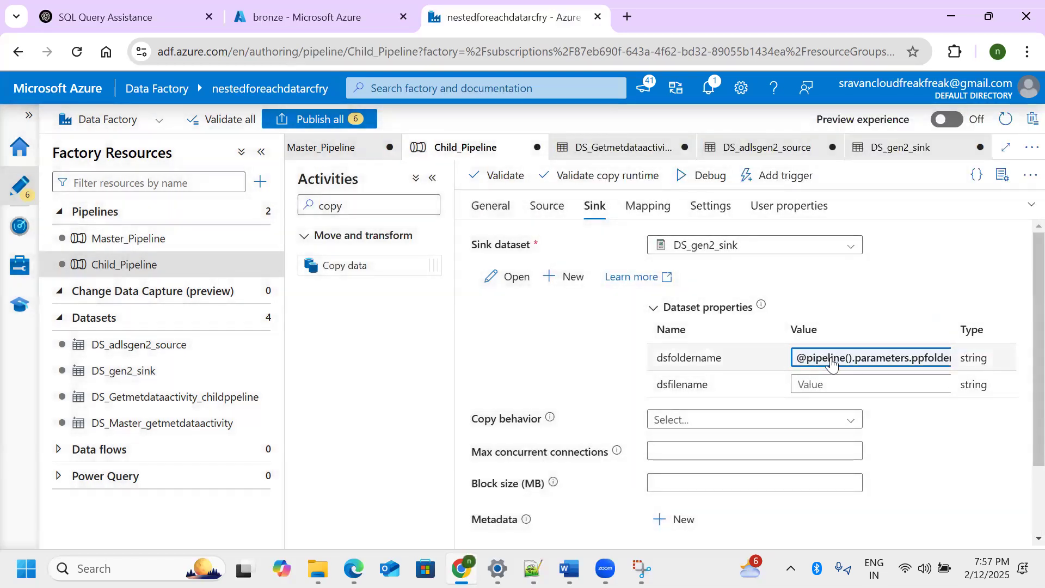
left_click_drag(657, 358, 716, 358)
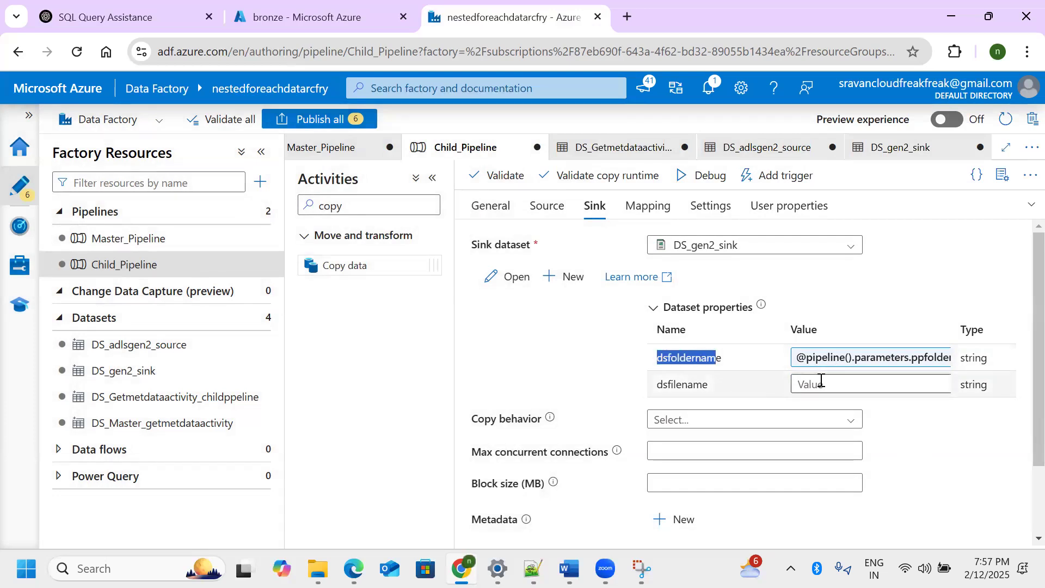
left_click(822, 383)
left_click(822, 401)
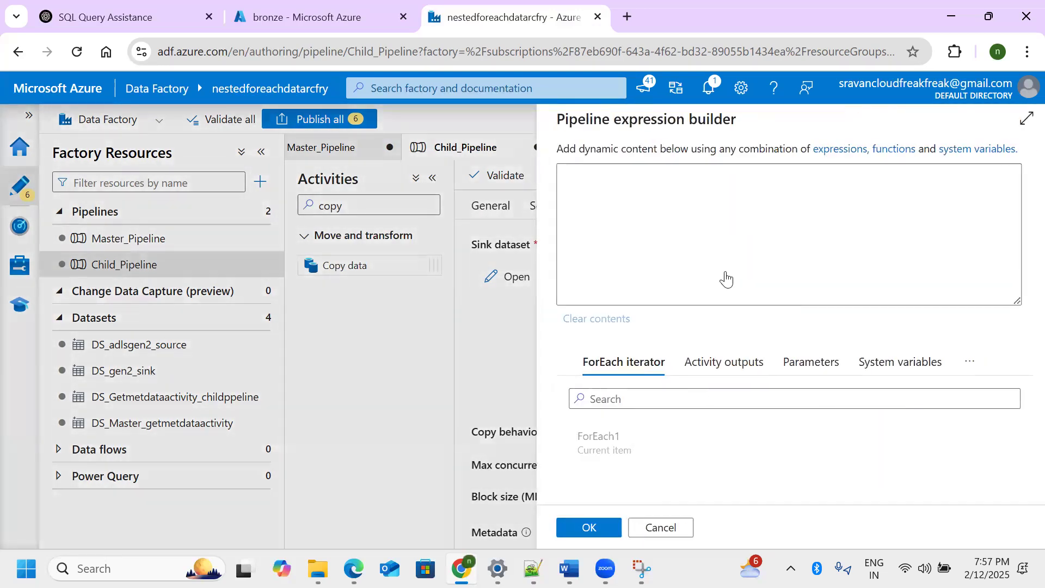
left_click(609, 448)
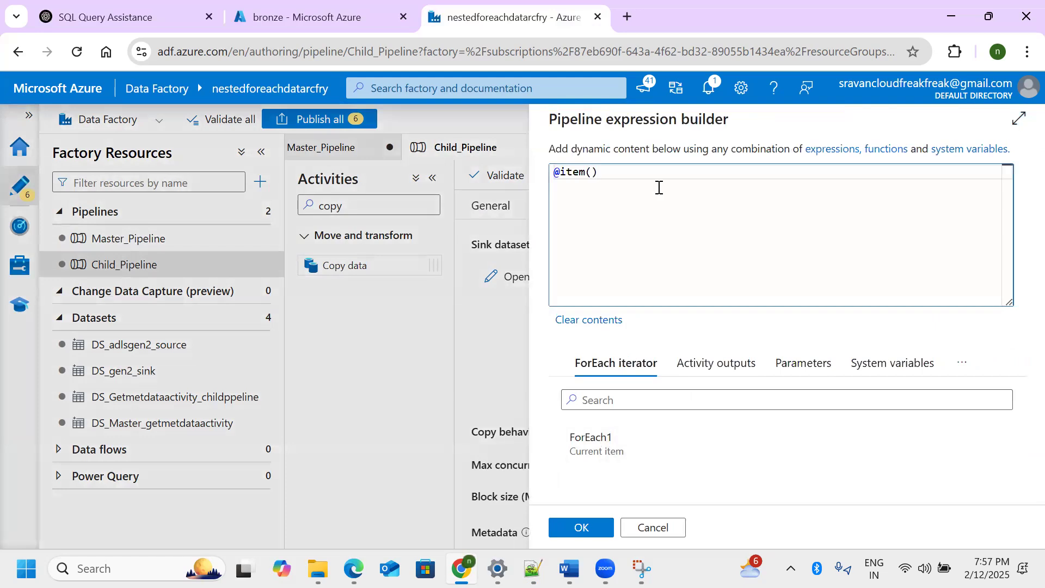
type(".")
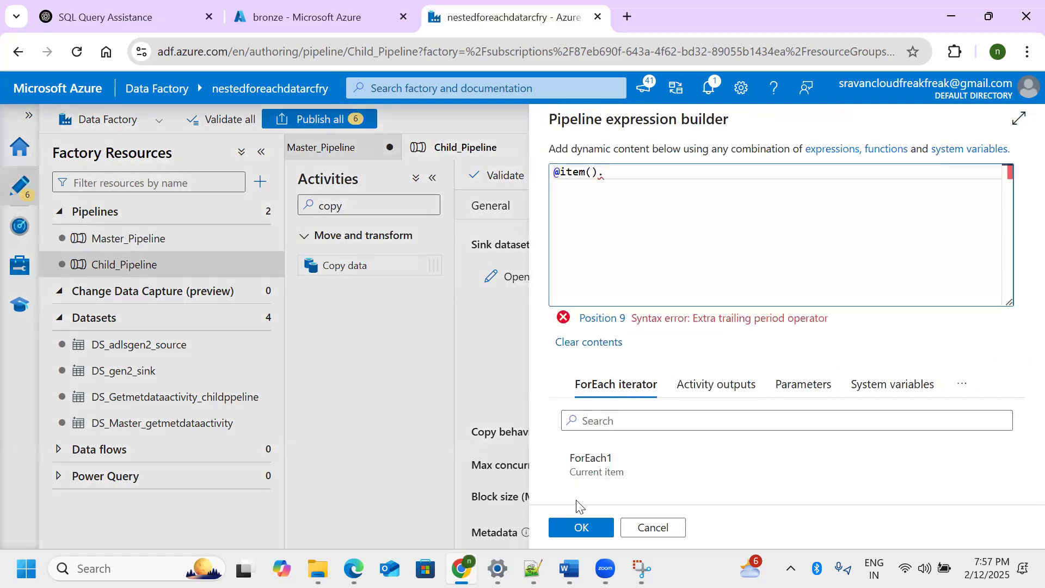
left_click(533, 569)
double_click(163, 127)
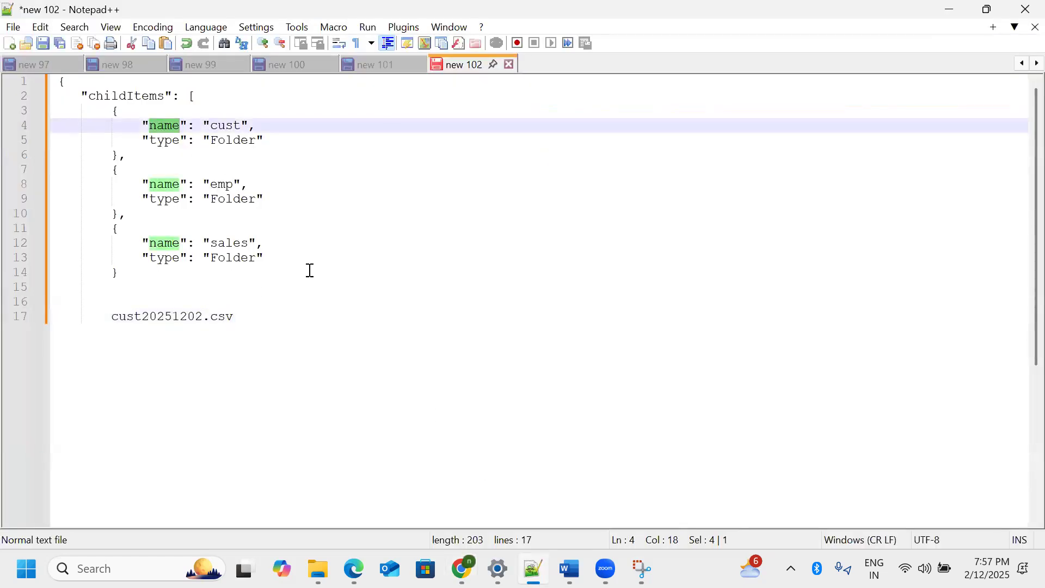
key("alt+Tab")
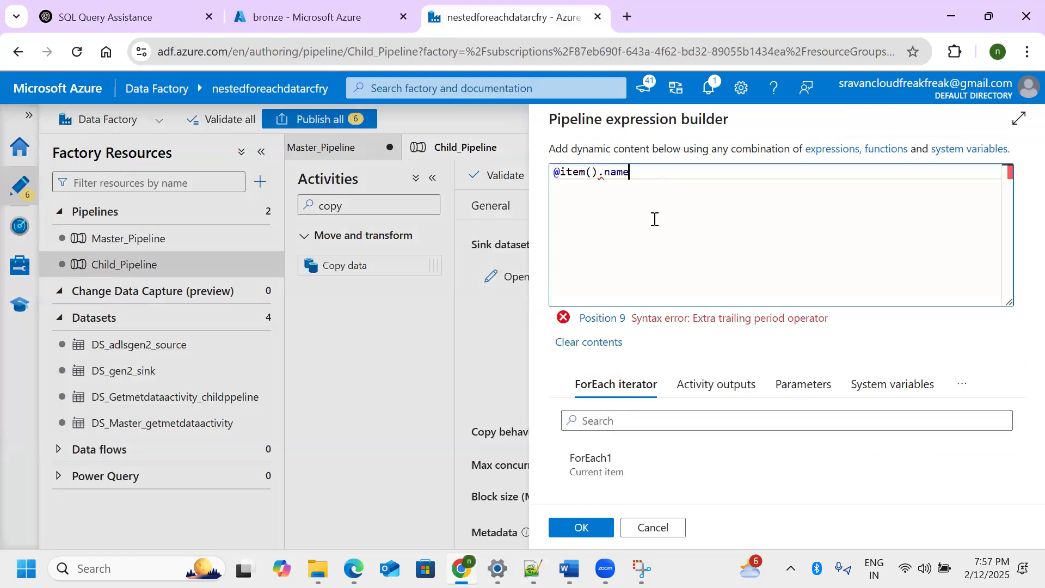
left_click(591, 532)
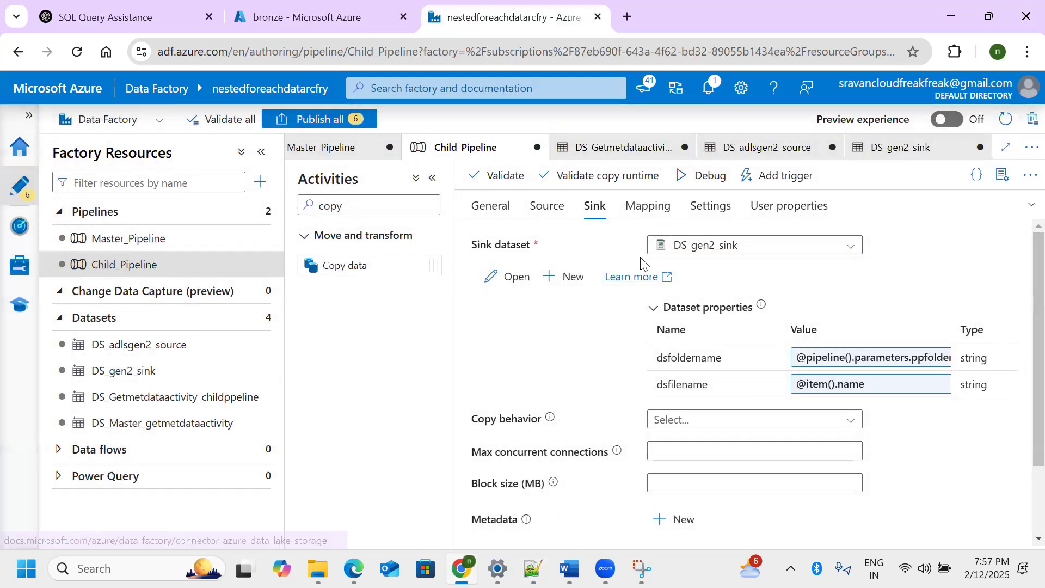
Show the Copy data1 activity on its canvas, and review Master_Pipeline's Get Metadata1, ForEach1 and inner Execute Pipeline1 activities
left_click(1030, 205)
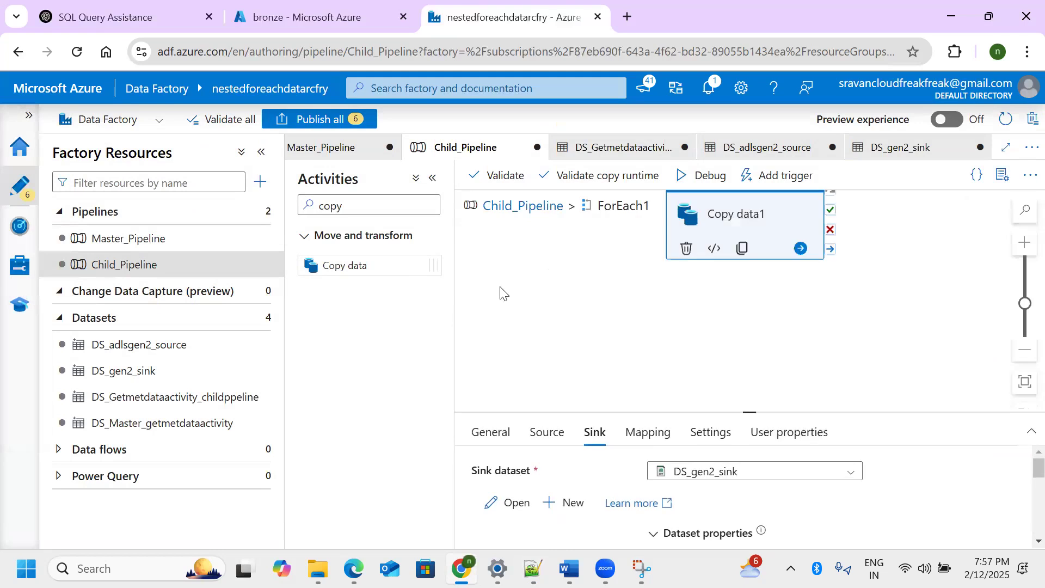
left_click_drag(681, 238, 652, 293)
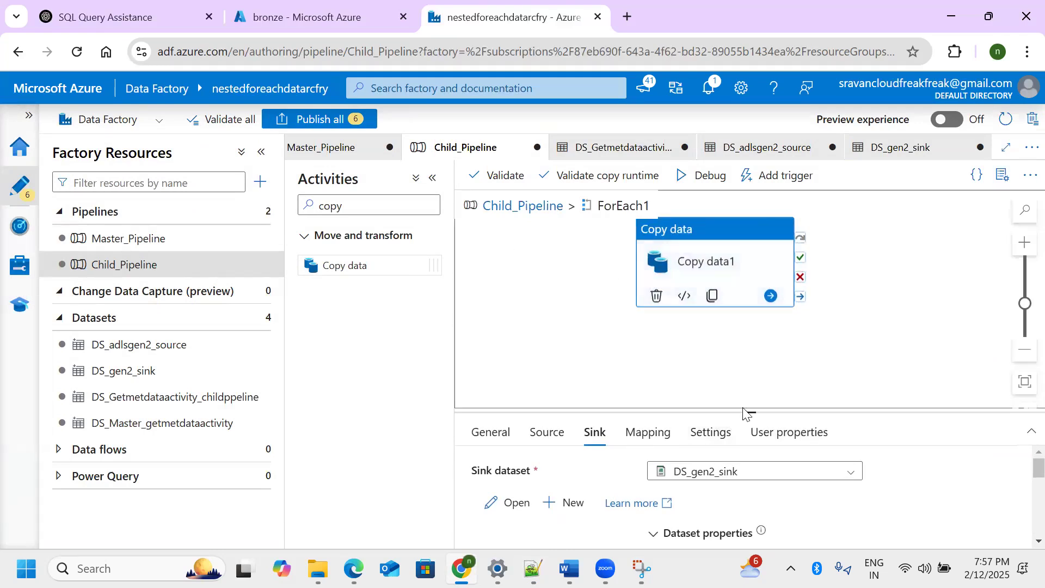
left_click_drag(745, 412, 727, 343)
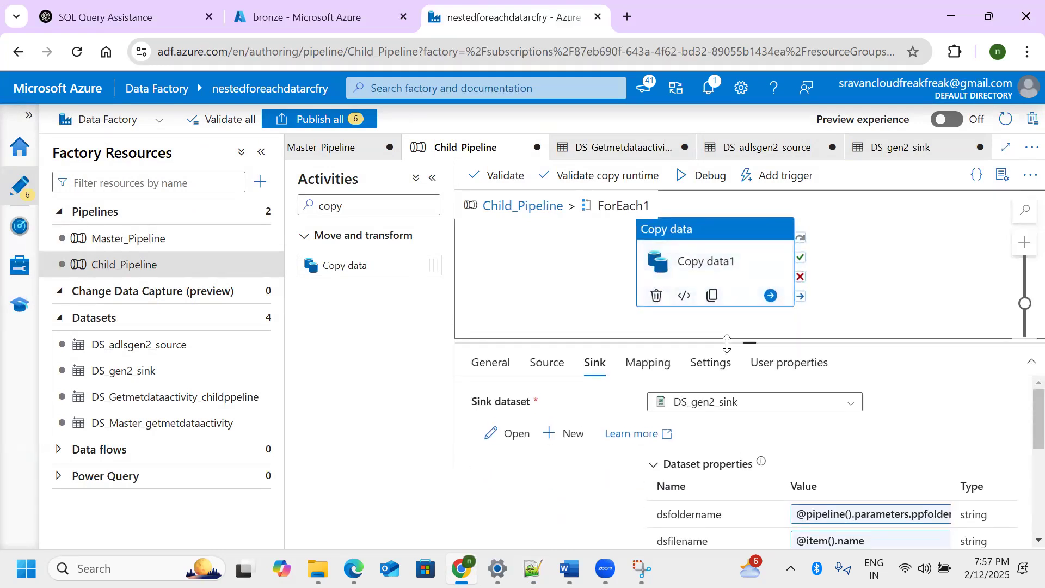
left_click(133, 240)
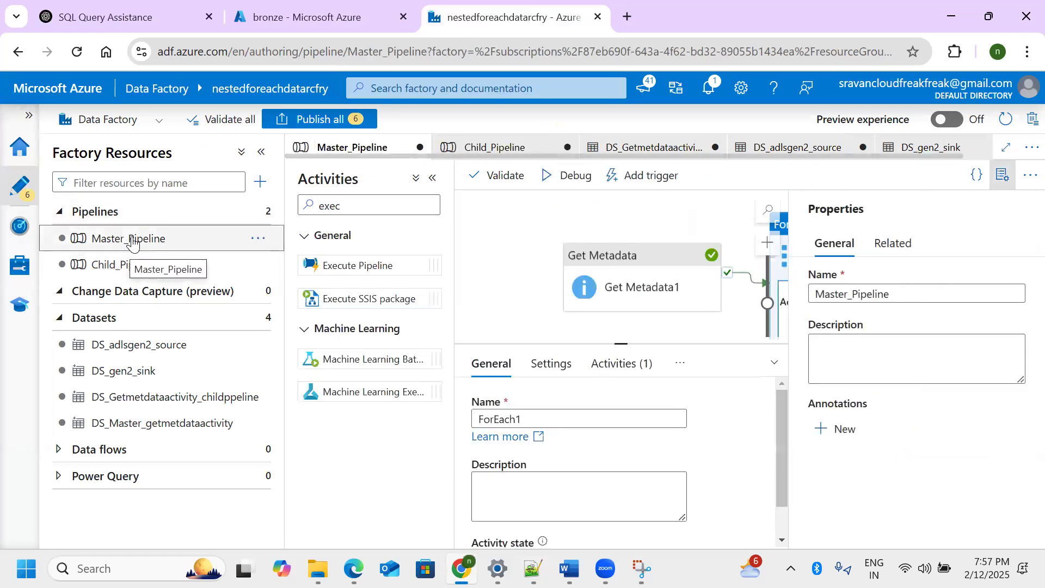
left_click(999, 182)
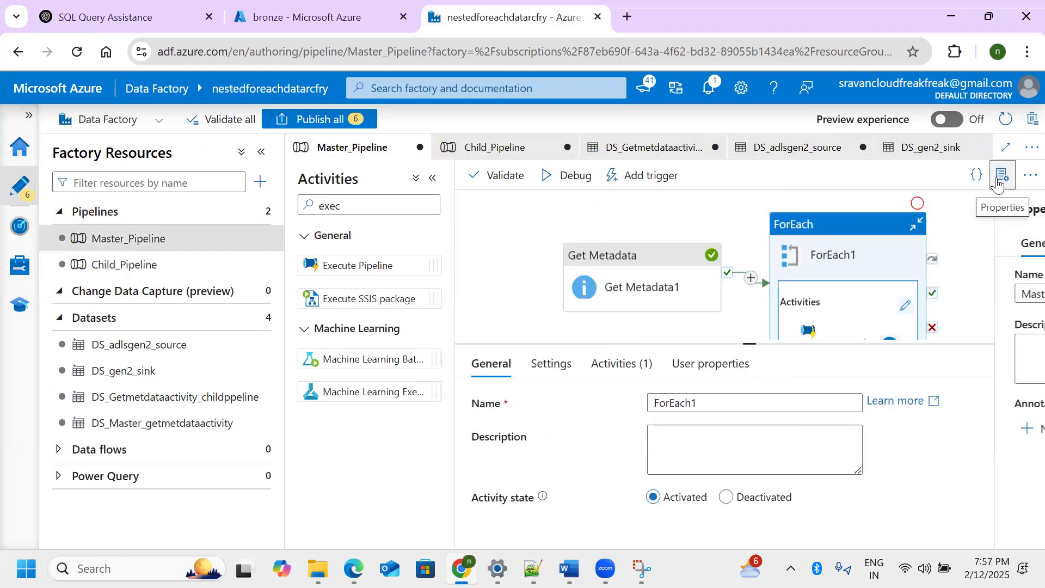
left_click(622, 279)
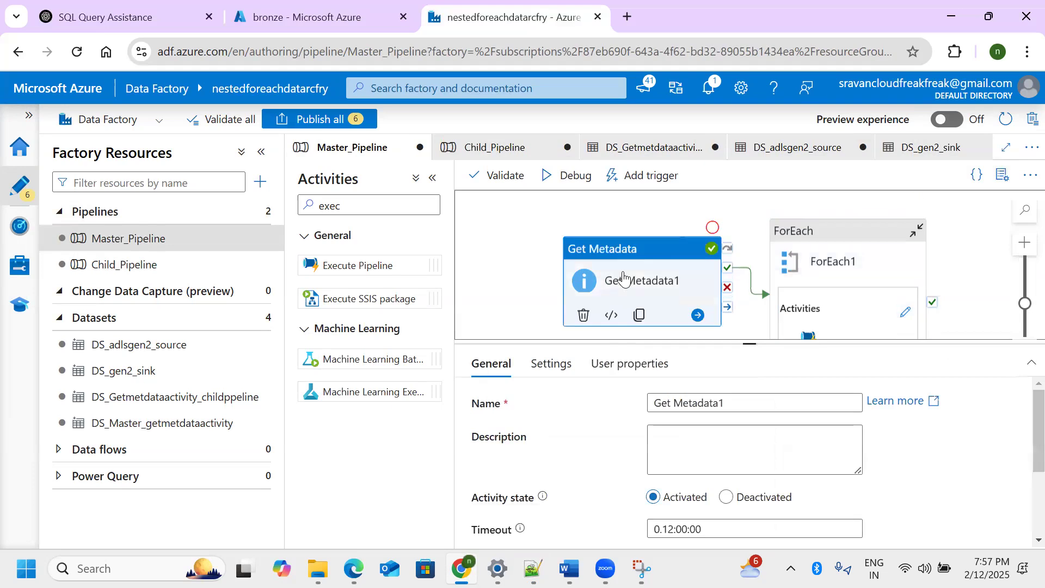
left_click(865, 258)
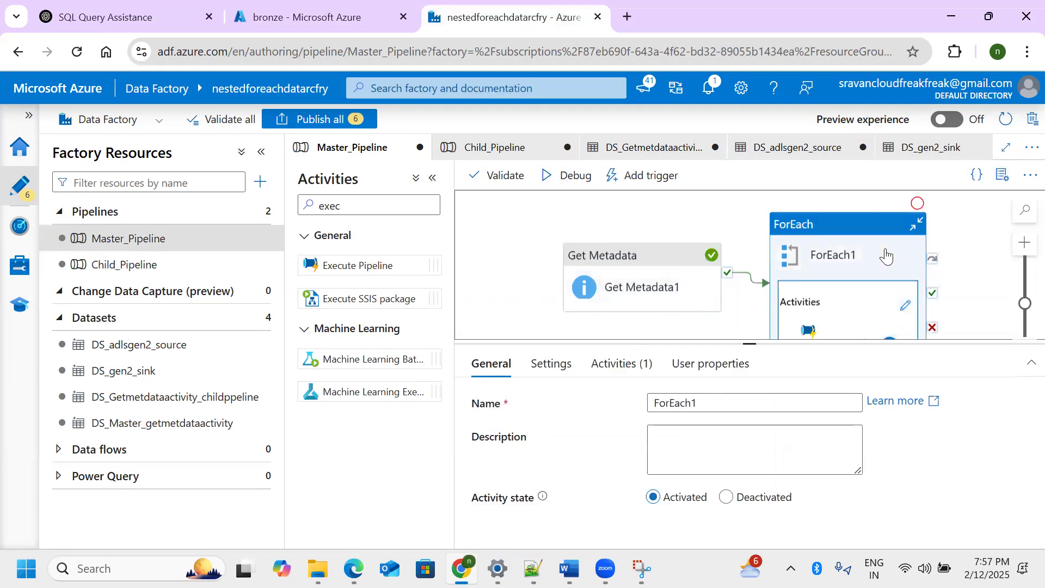
left_click(904, 308)
left_click(694, 273)
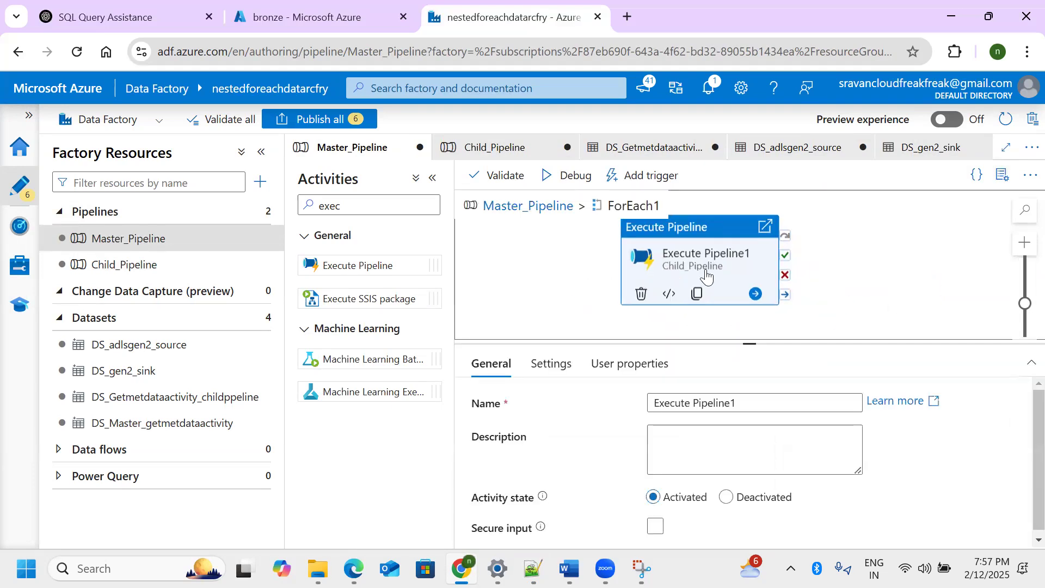
Review Child_Pipeline's ppfoldername parameter, its Get Metadata1 and ForEach1 activities, and the source settings of Copy data1
left_click(125, 265)
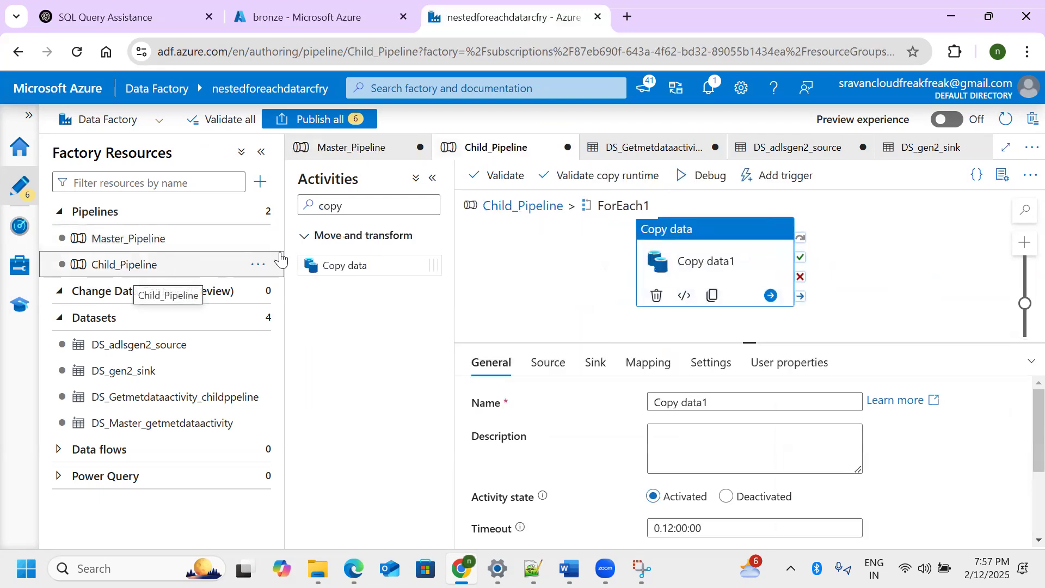
left_click(854, 261)
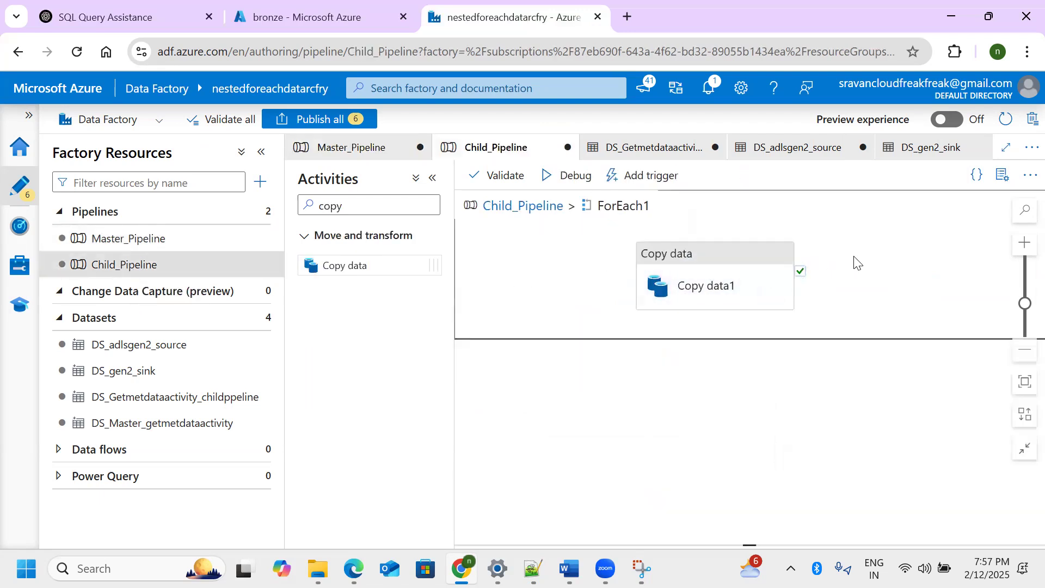
left_click(690, 288)
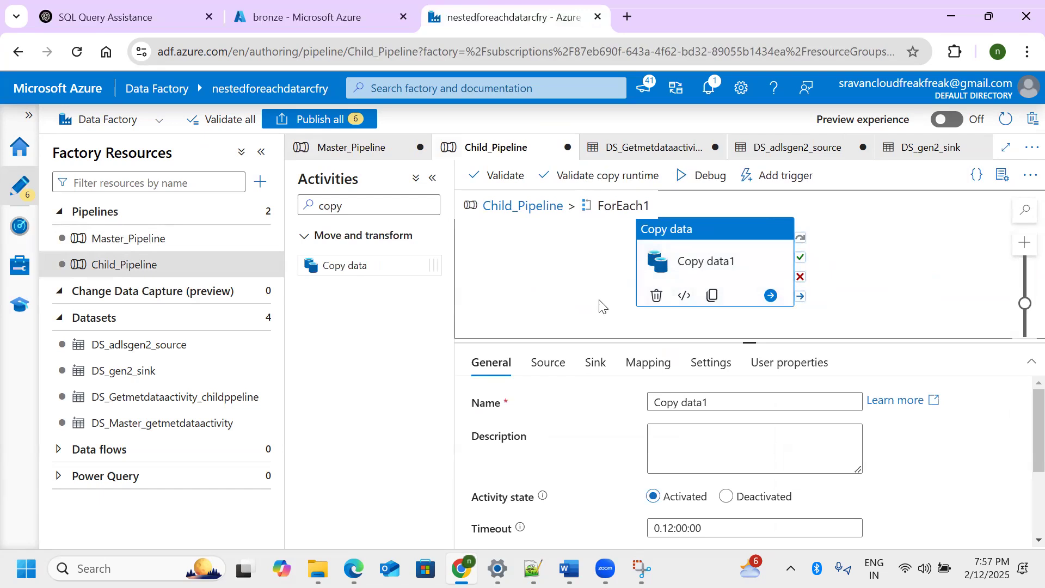
left_click(523, 206)
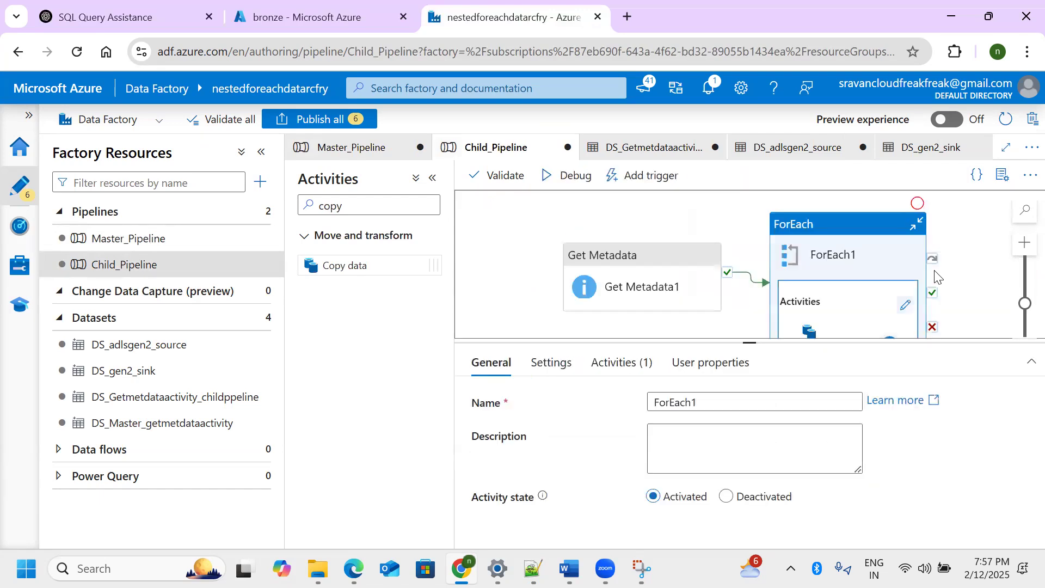
left_click(556, 224)
left_click_drag(648, 464, 455, 472)
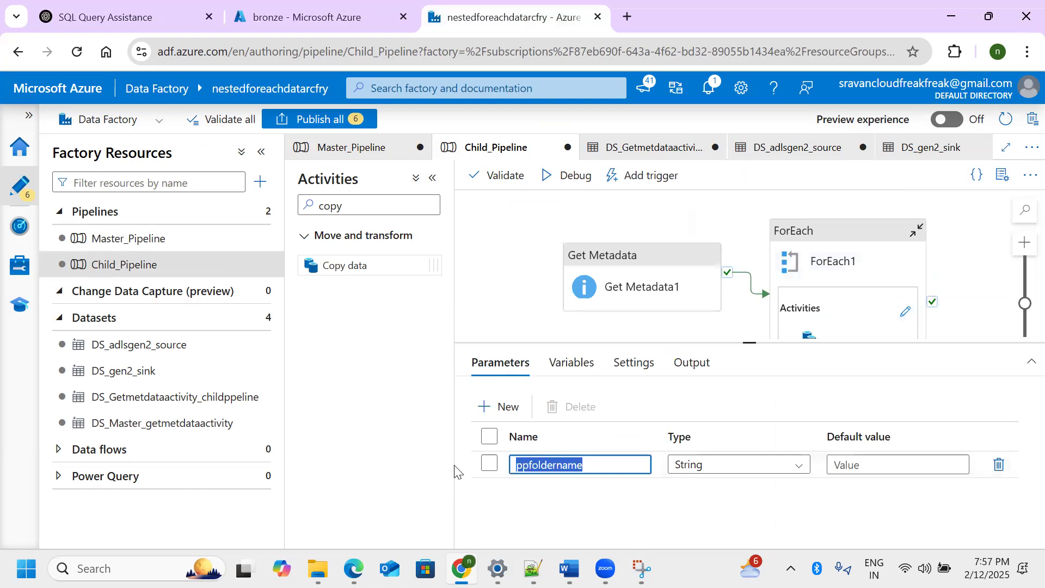
left_click(671, 267)
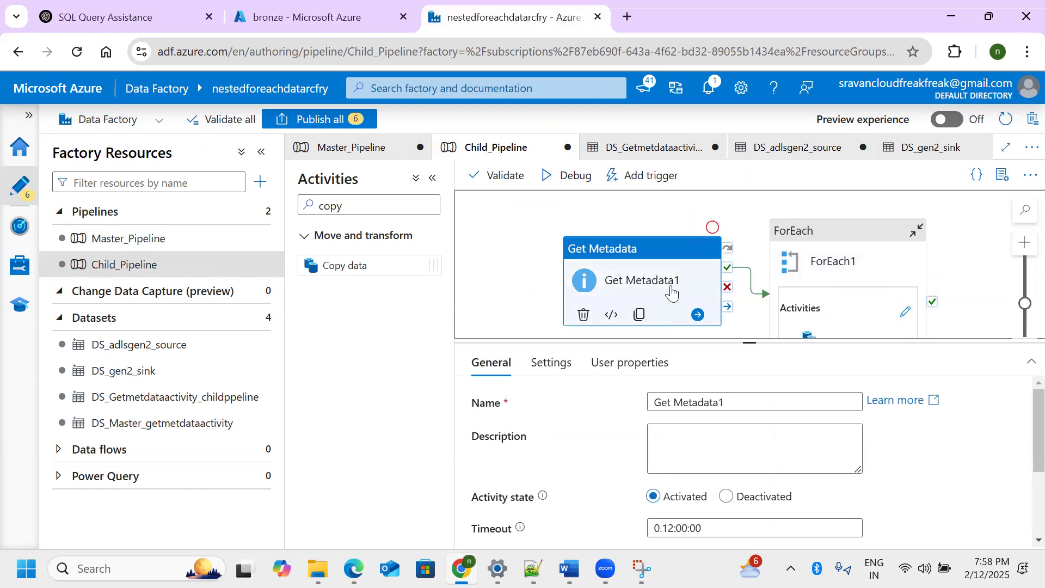
left_click(829, 262)
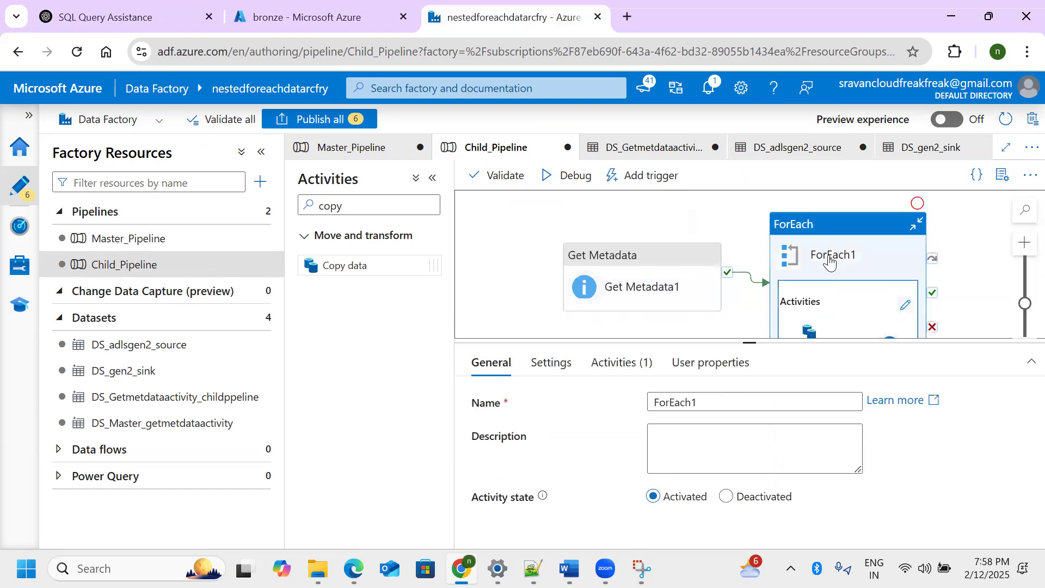
left_click(902, 311)
left_click(765, 256)
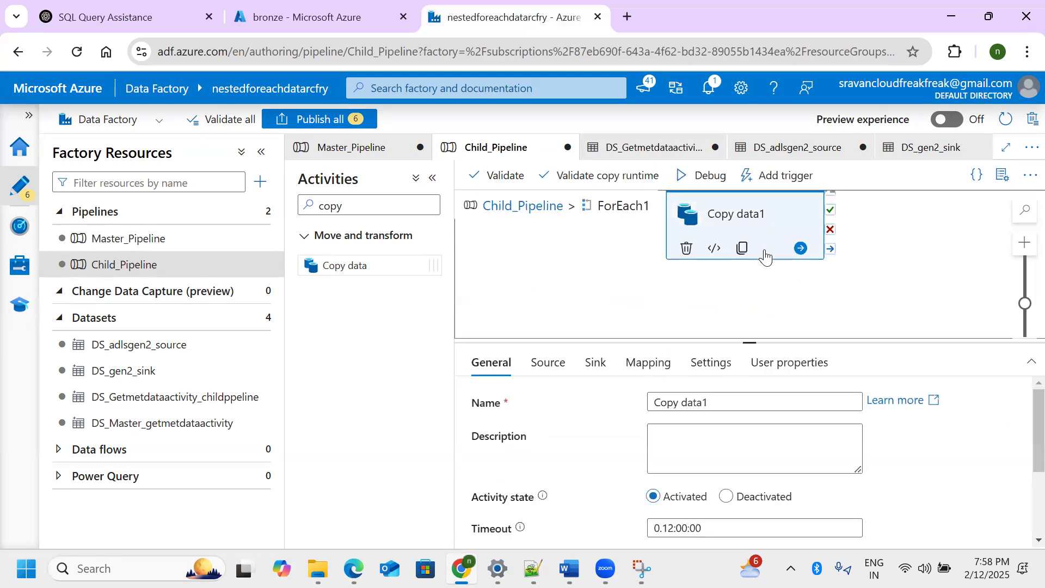
left_click(549, 362)
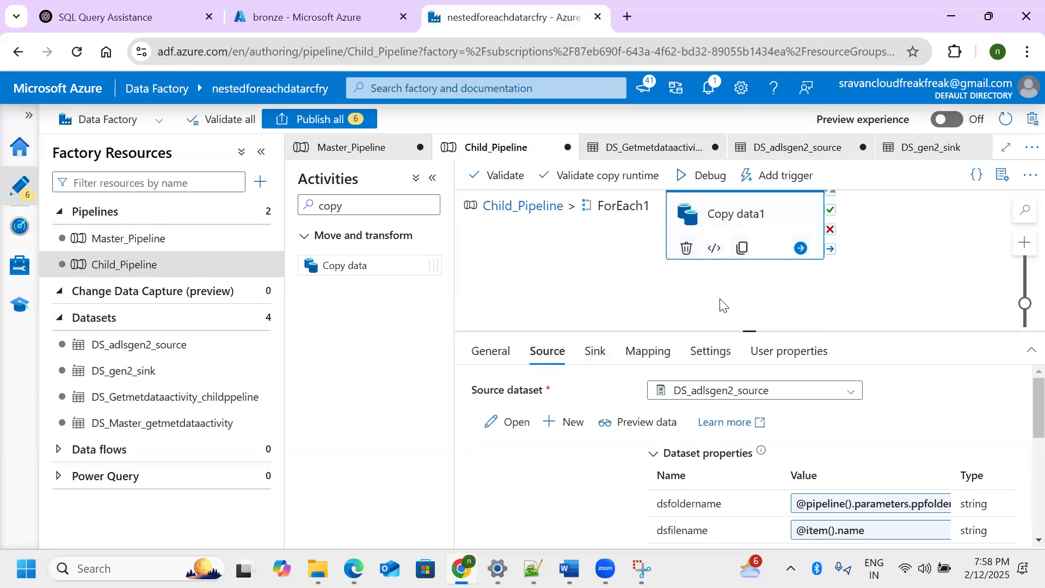
Review the dsfoldername and dsfilename dataset properties in the sink settings of Child_Pipeline's Copy data1 activity
left_click_drag(660, 420, 655, 455)
left_click(595, 267)
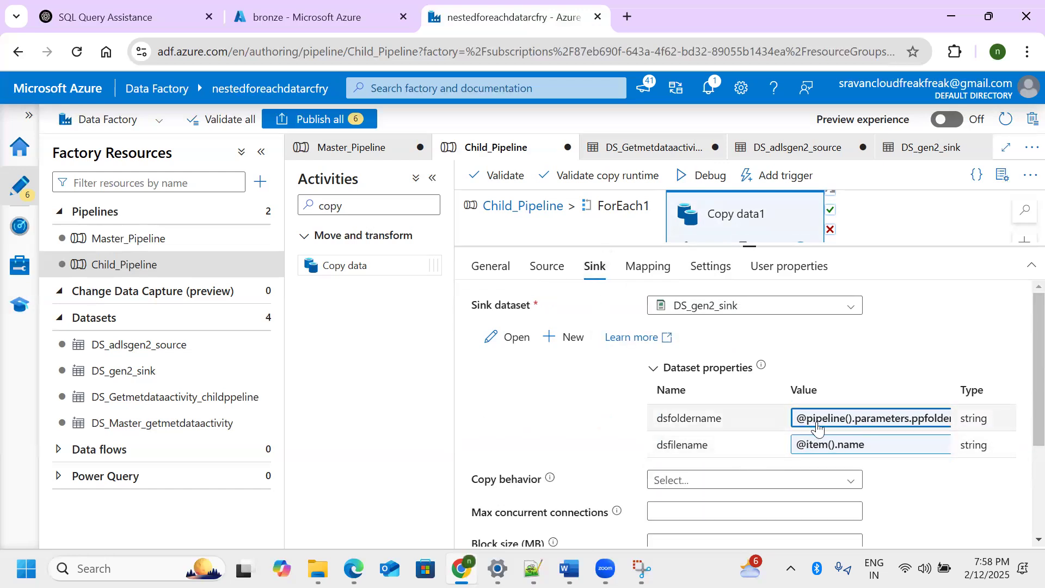
left_click_drag(657, 427, 725, 429)
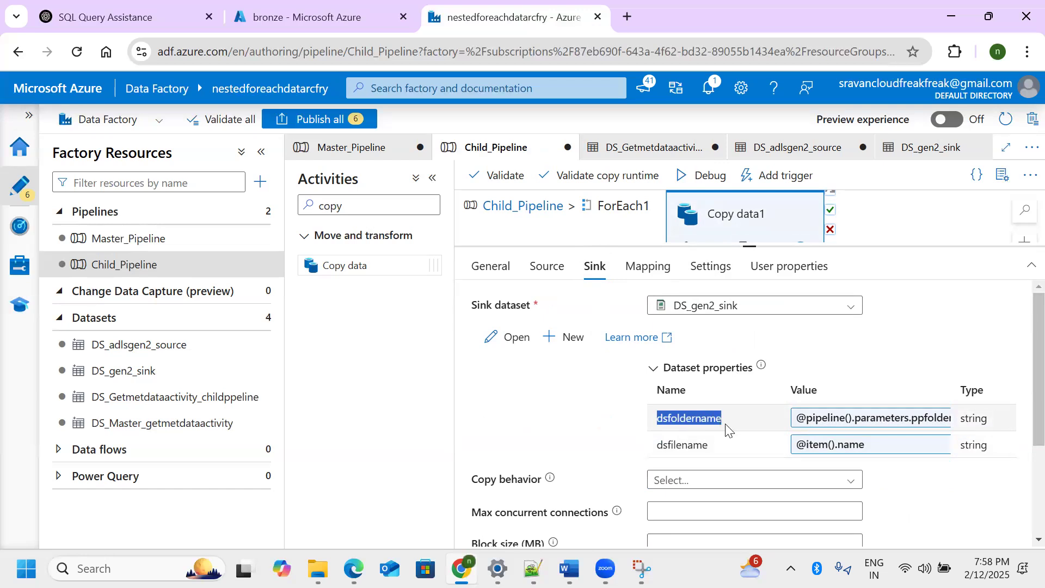
left_click_drag(658, 448, 712, 445)
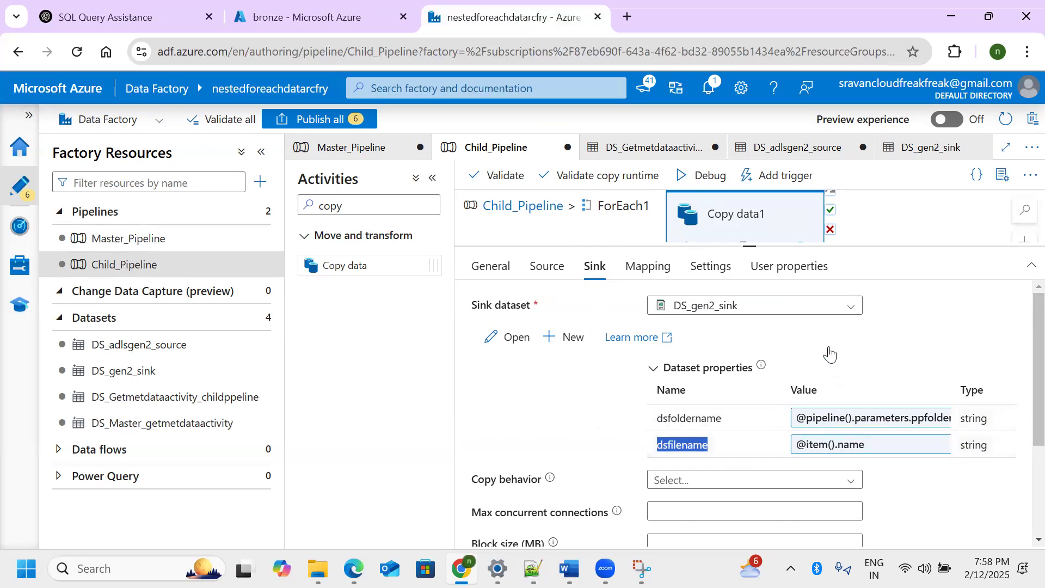
Validate Child_Pipeline and publish all pending pipelines and datasets to the live environment
left_click(509, 184)
left_click(750, 528)
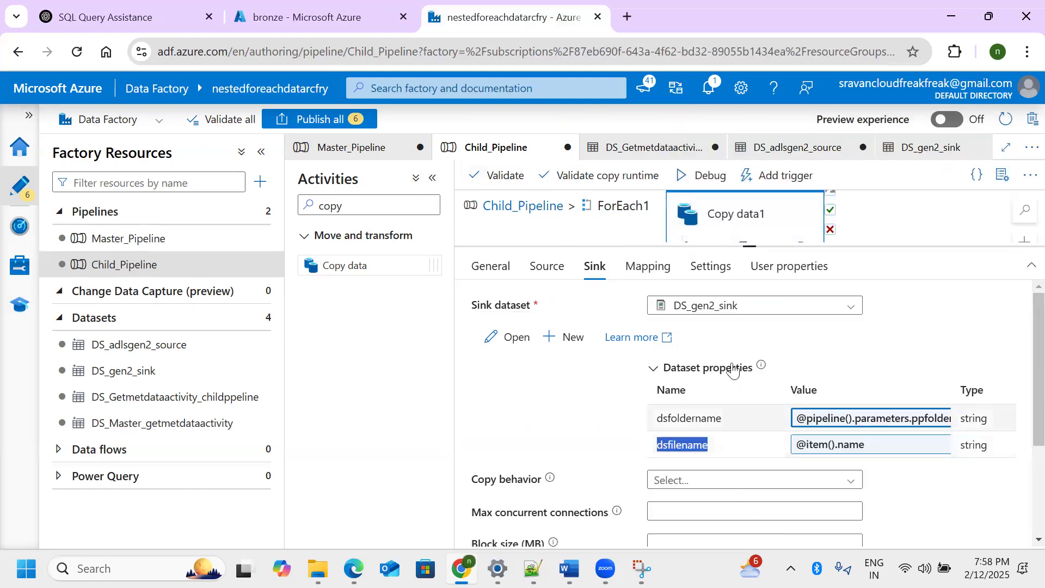
left_click(351, 115)
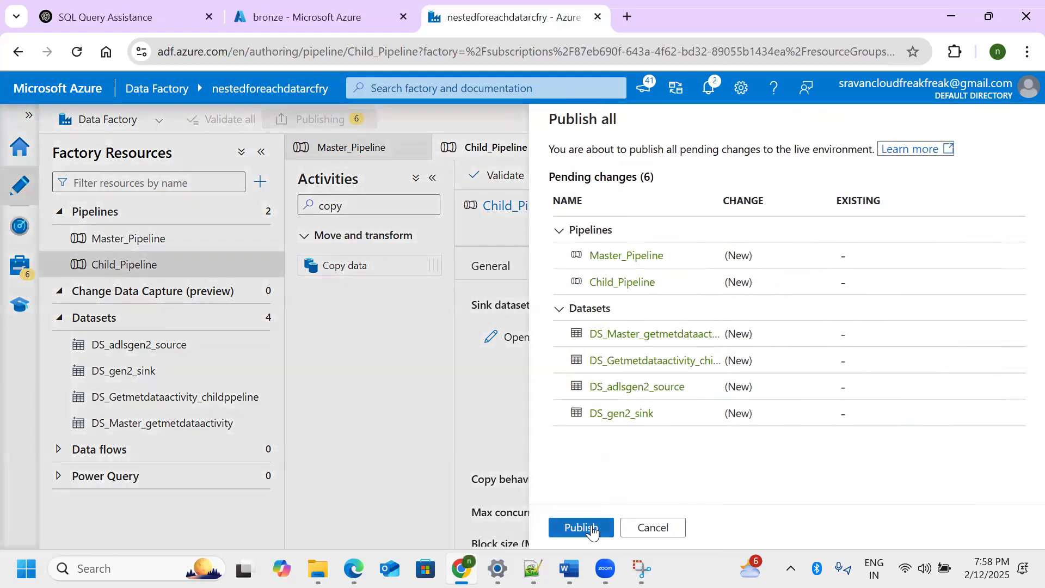
left_click(585, 527)
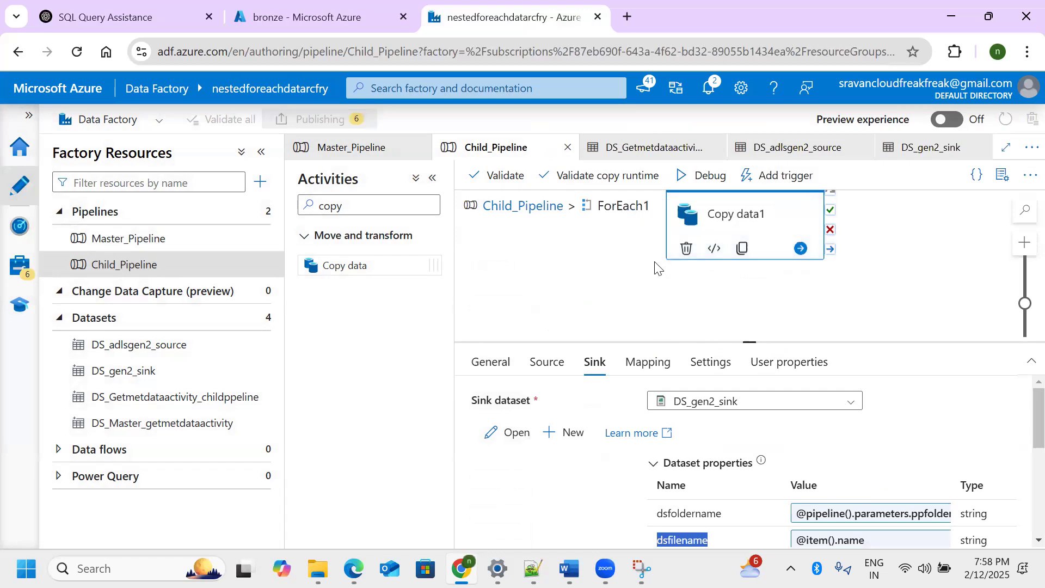
left_click_drag(747, 226, 693, 281)
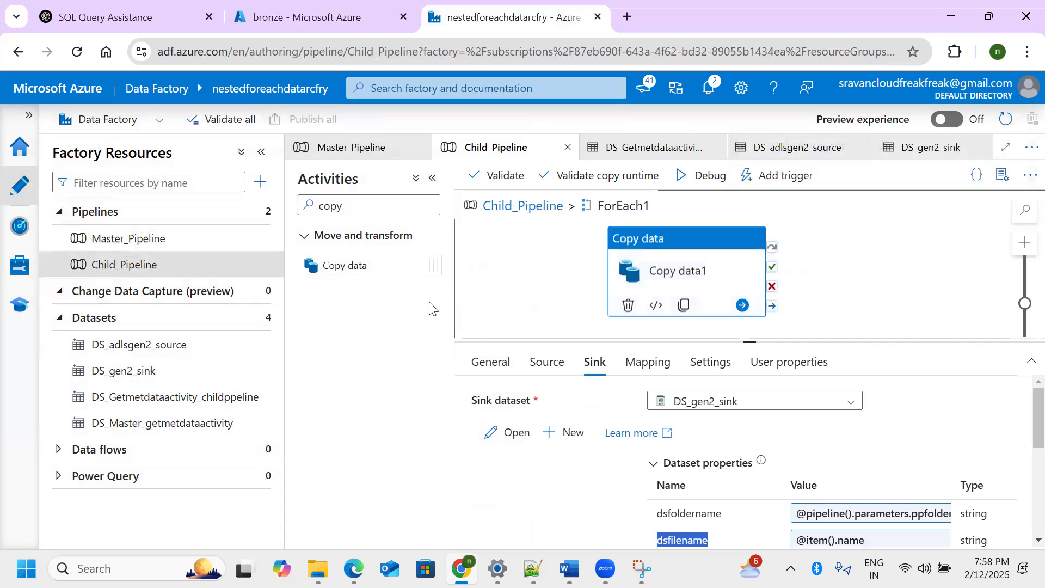
Show the ppfoldername parameter requested by a Child_Pipeline debug run, cancel it, and review Copy data1's sink and source dataset properties
left_click(691, 177)
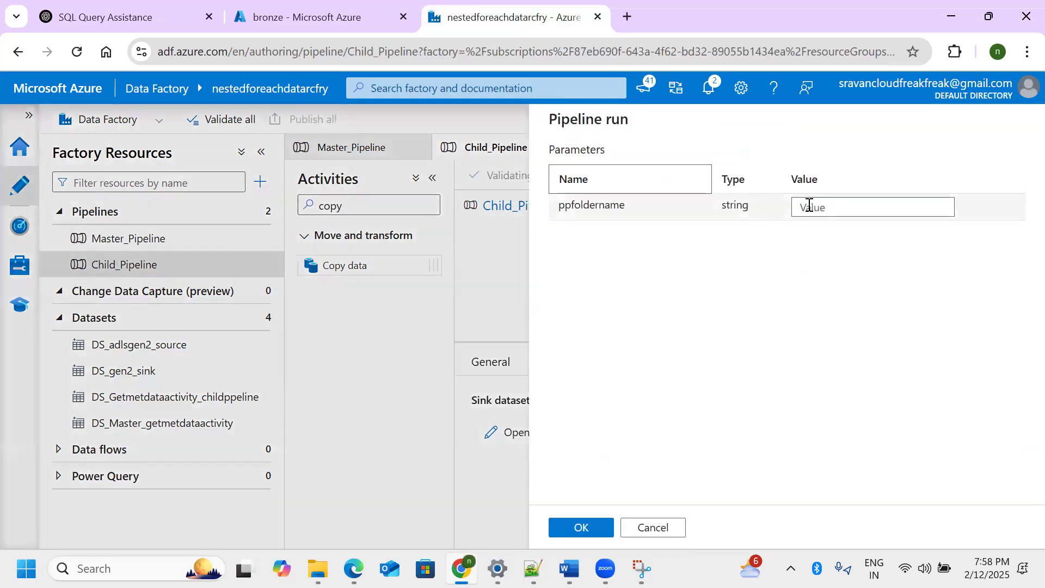
left_click(654, 527)
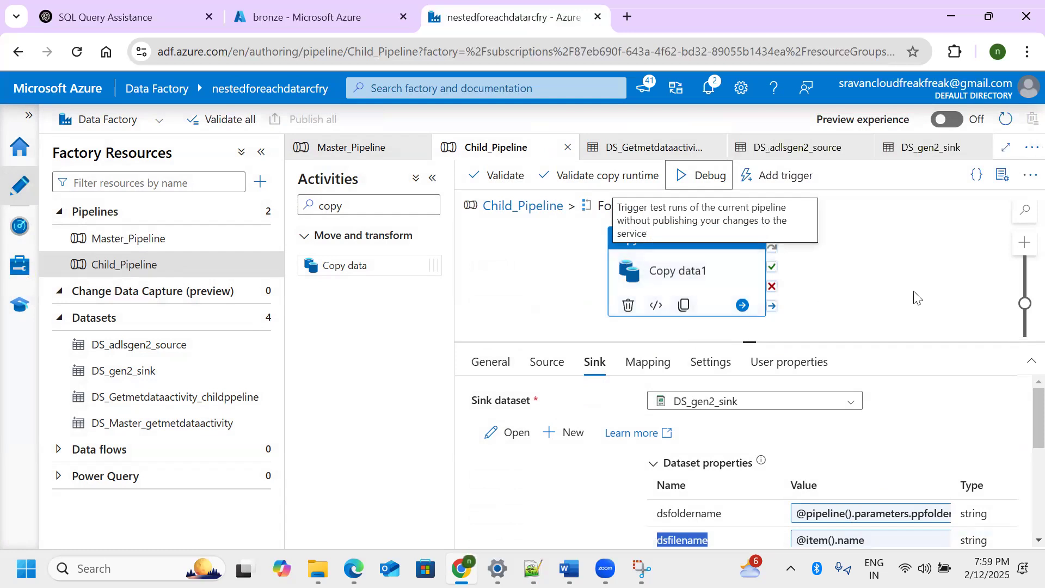
left_click(702, 176)
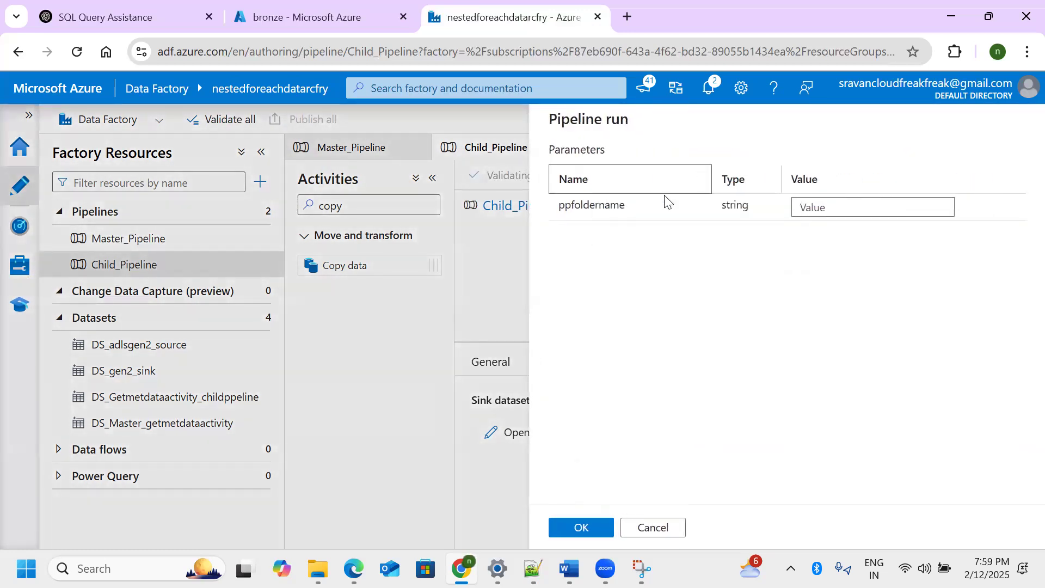
left_click_drag(560, 209, 663, 205)
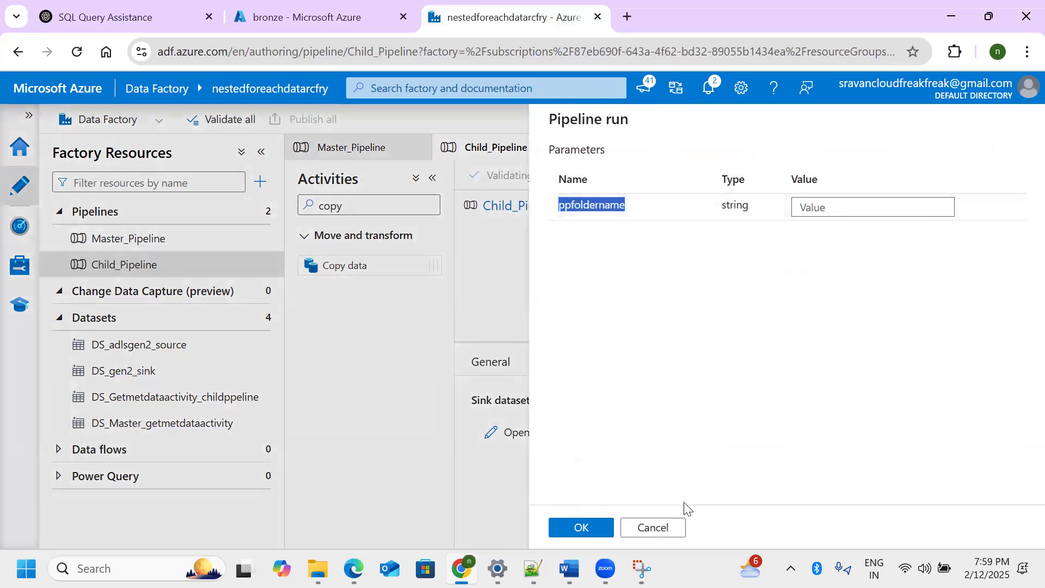
left_click(667, 526)
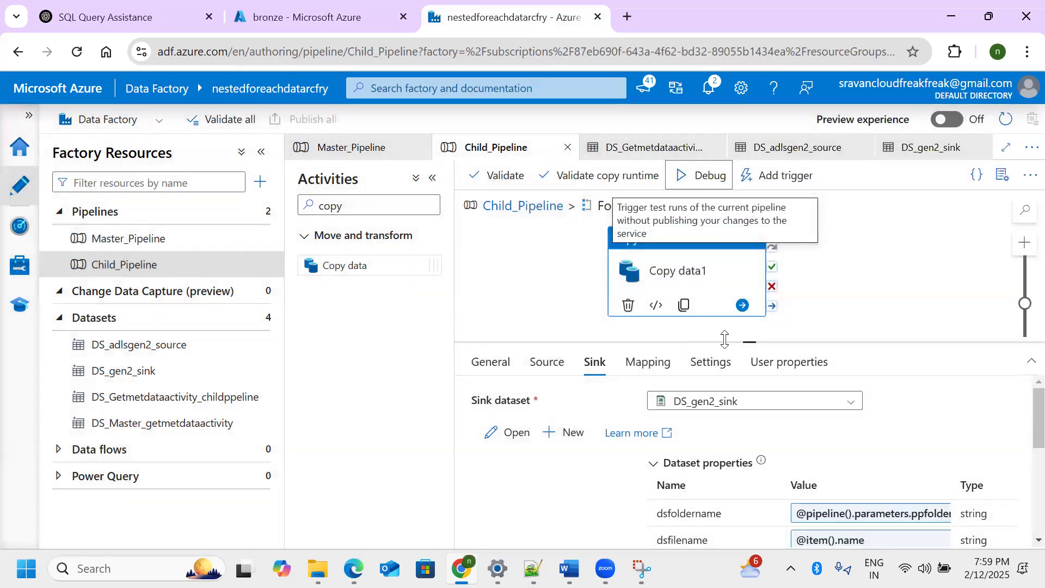
left_click_drag(725, 339, 709, 214)
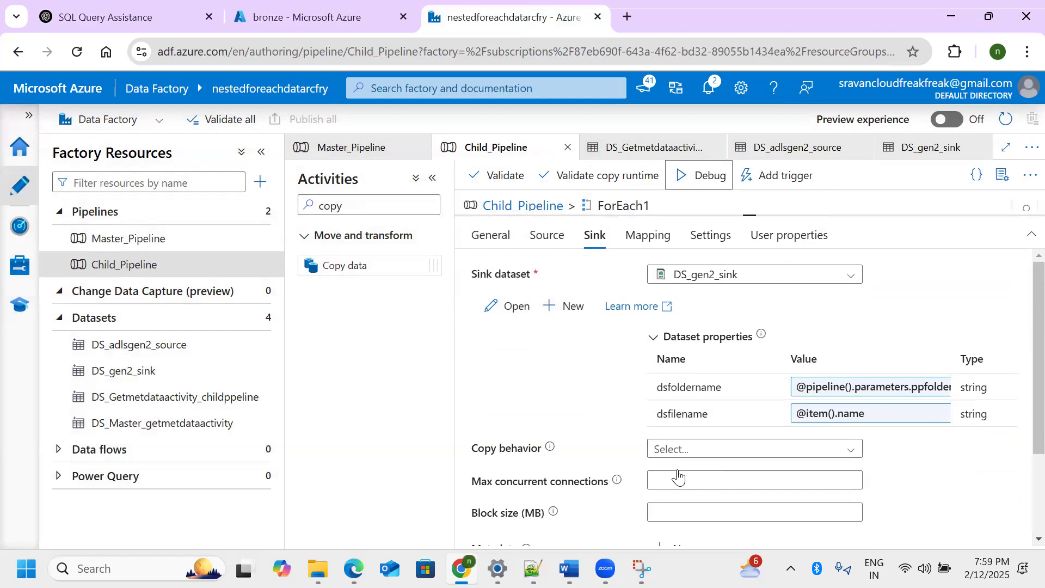
left_click(544, 240)
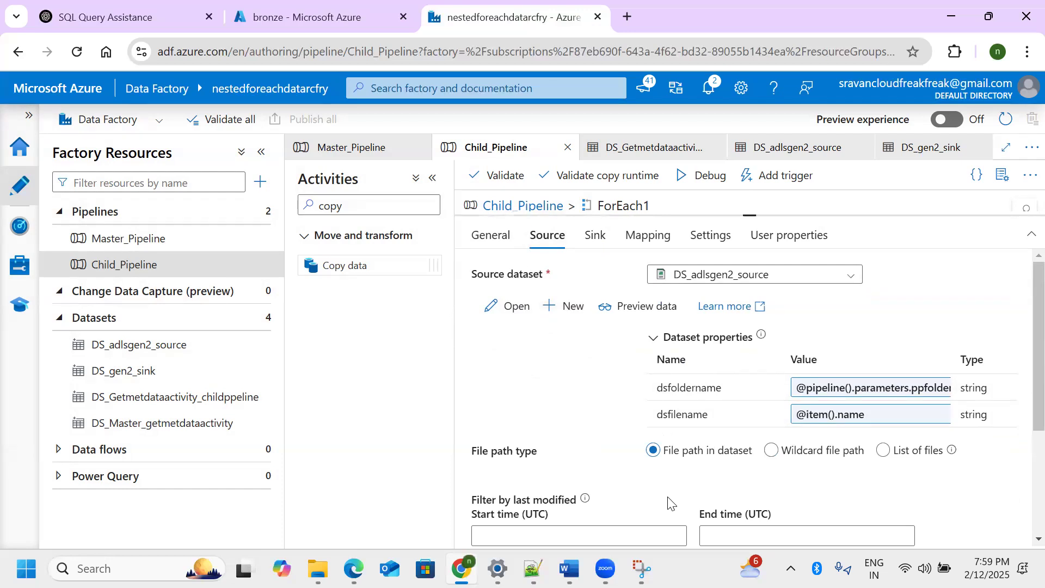
Start a debug run of Master_Pipeline and show its activity runs at the pipeline level
left_click(163, 239)
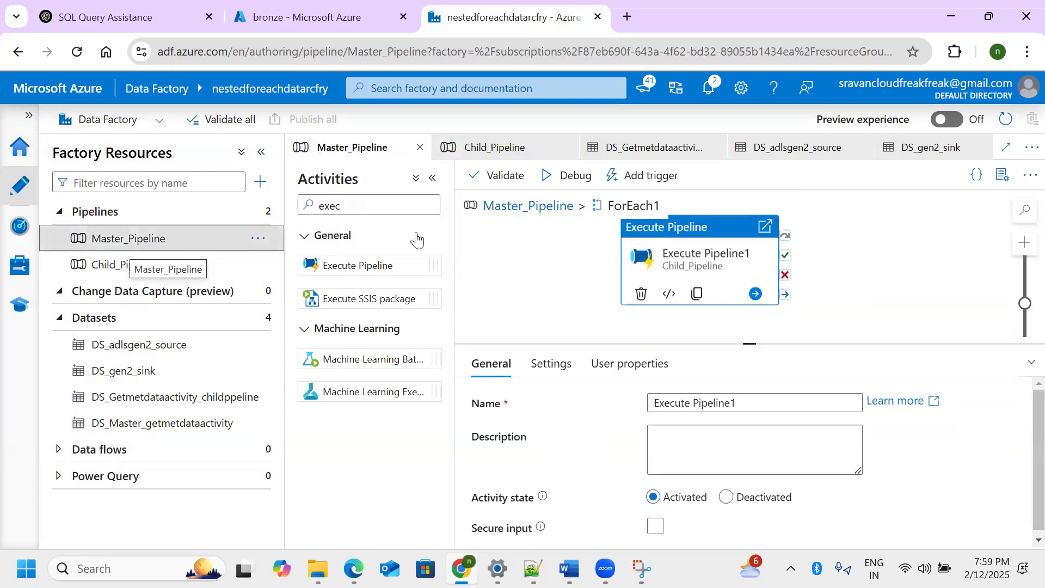
left_click(582, 188)
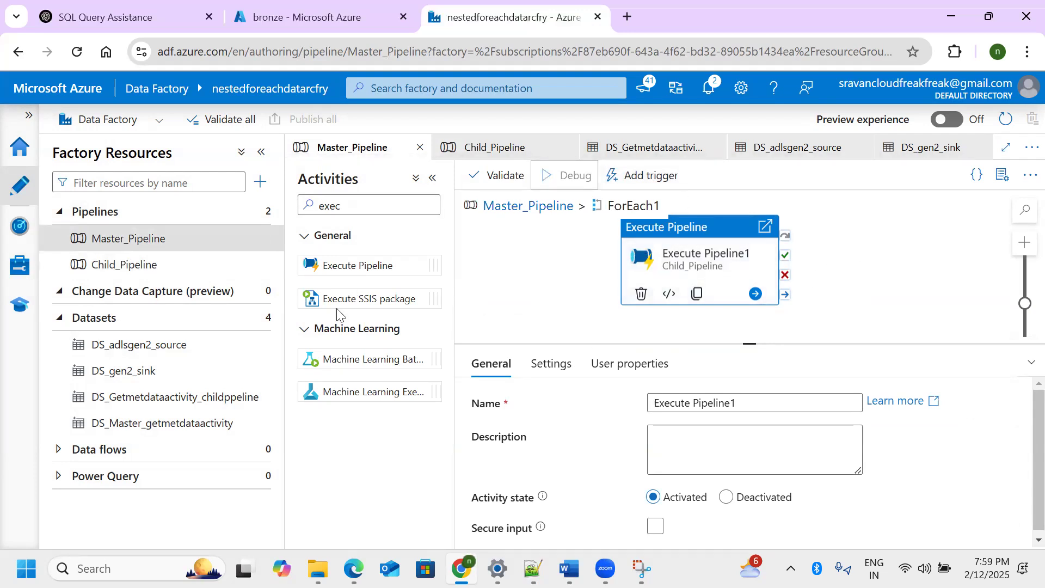
left_click(542, 209)
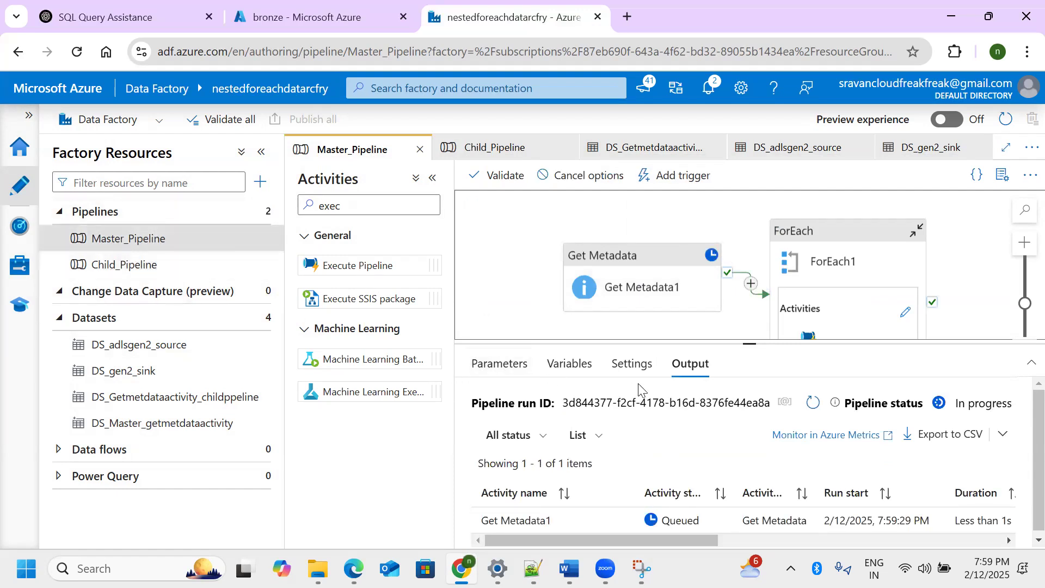
left_click_drag(749, 343, 732, 223)
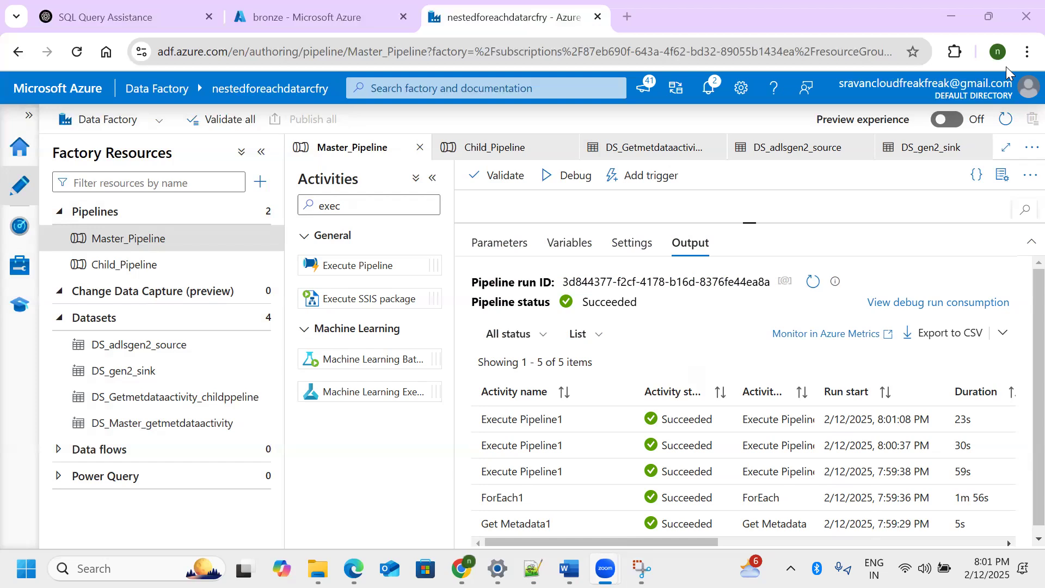
scroll(1020, 285, "down", 1)
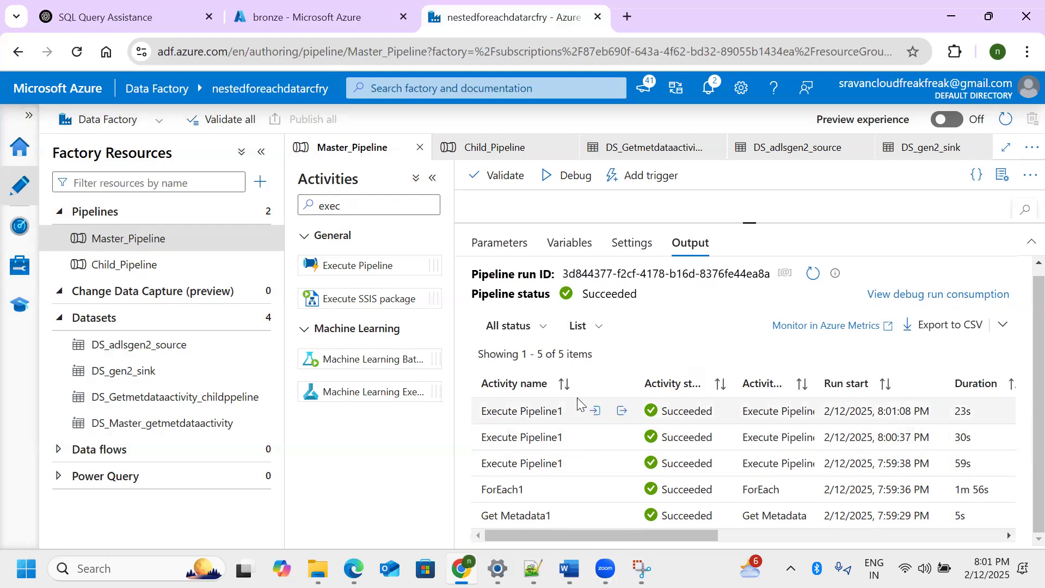
Switch to the Azure portal, refresh the storage account's container list and open the cust folder in the silver container
left_click(364, 77)
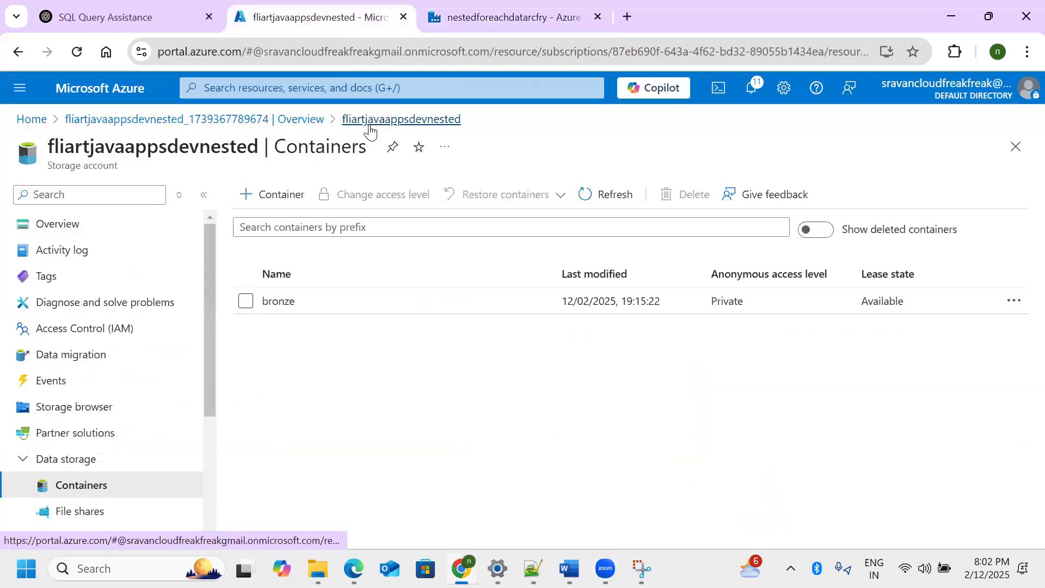
left_click(604, 211)
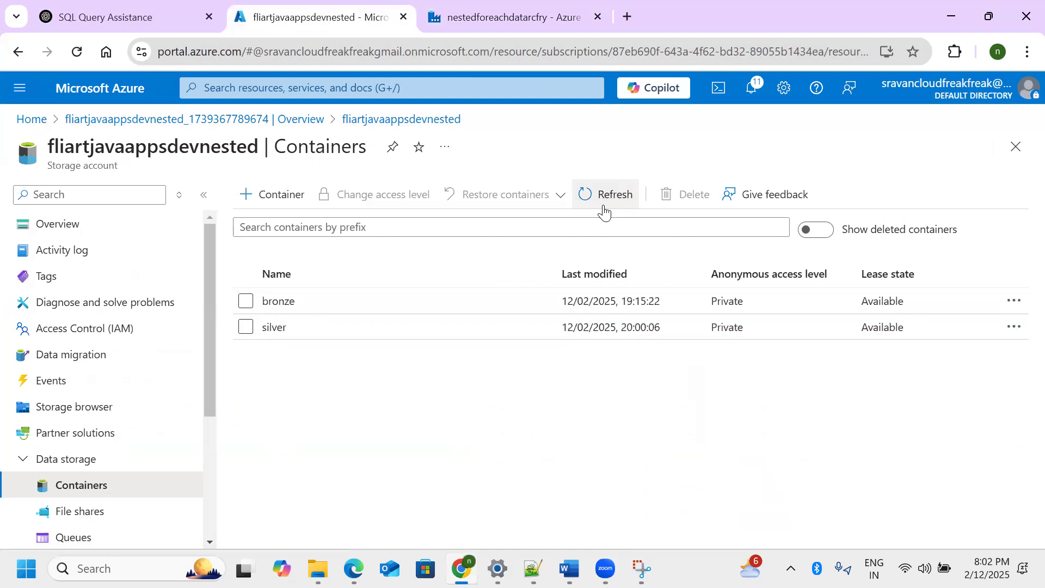
left_click(279, 328)
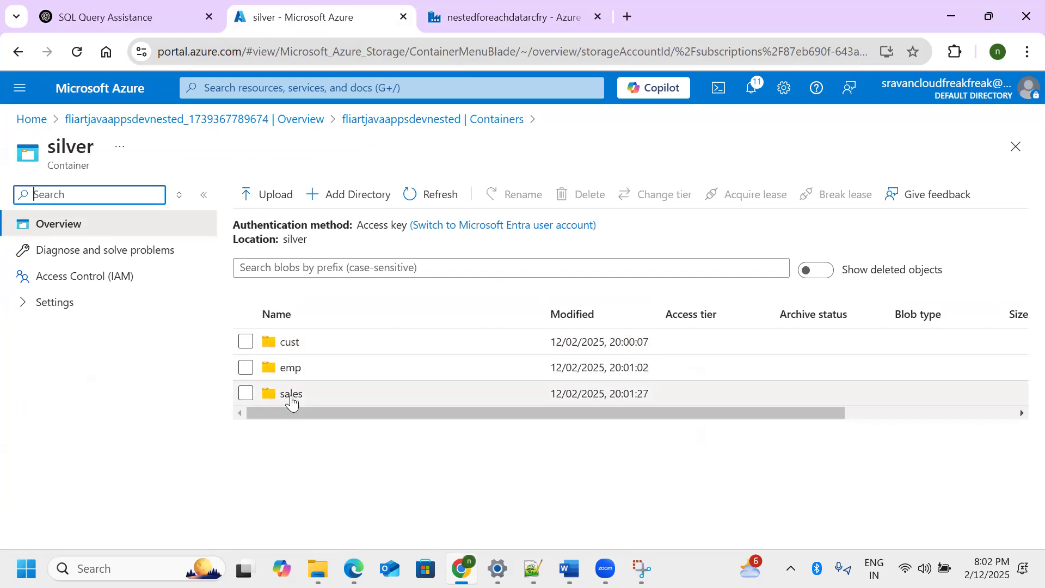
left_click(290, 345)
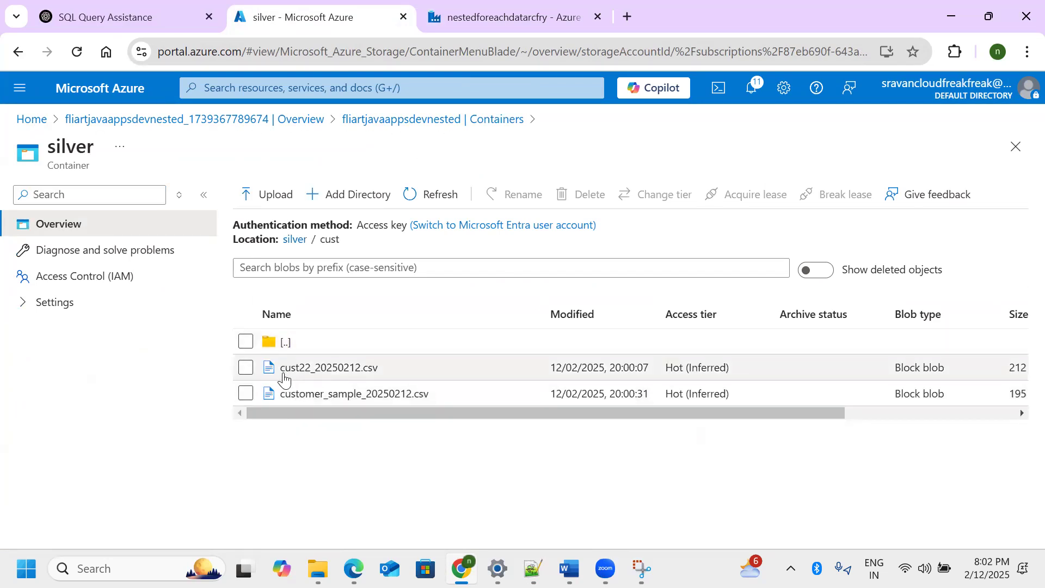
Examine the date-stamped names of the copied files in silver's cust folder, and return to the storage account's container list
left_click_drag(286, 374, 412, 401)
left_click(335, 456)
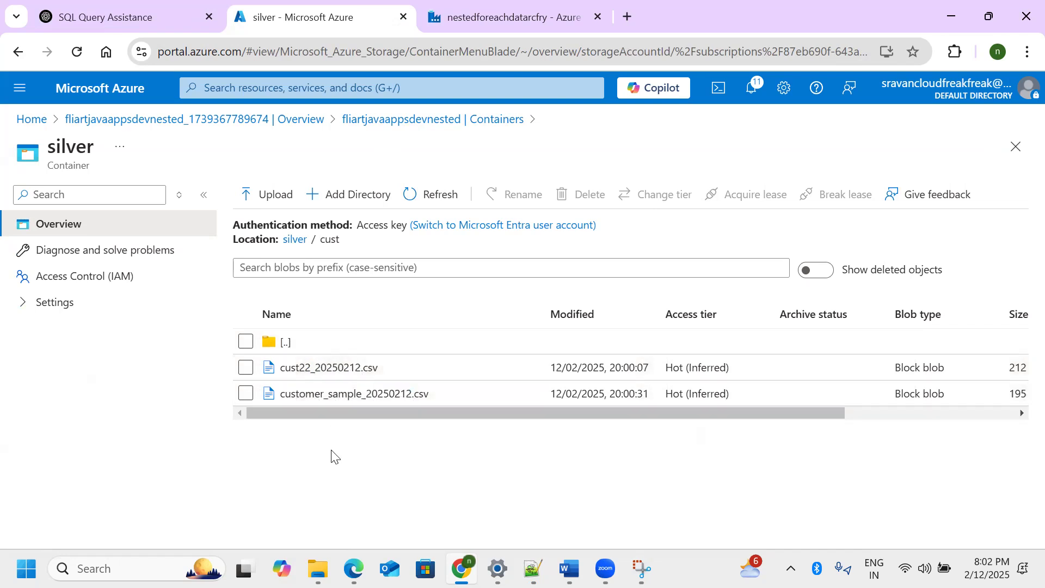
left_click_drag(283, 396, 358, 402)
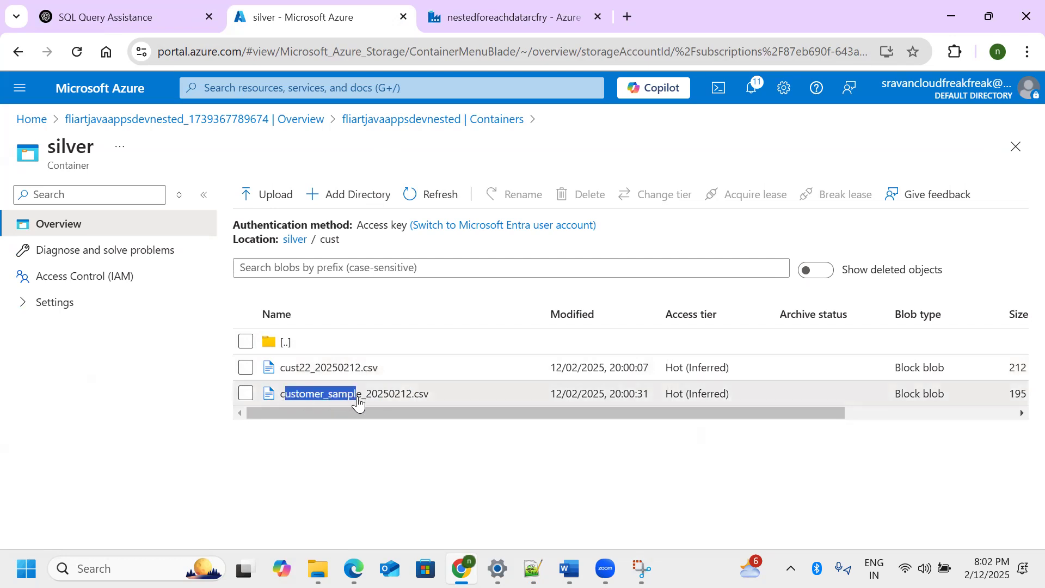
left_click(419, 451)
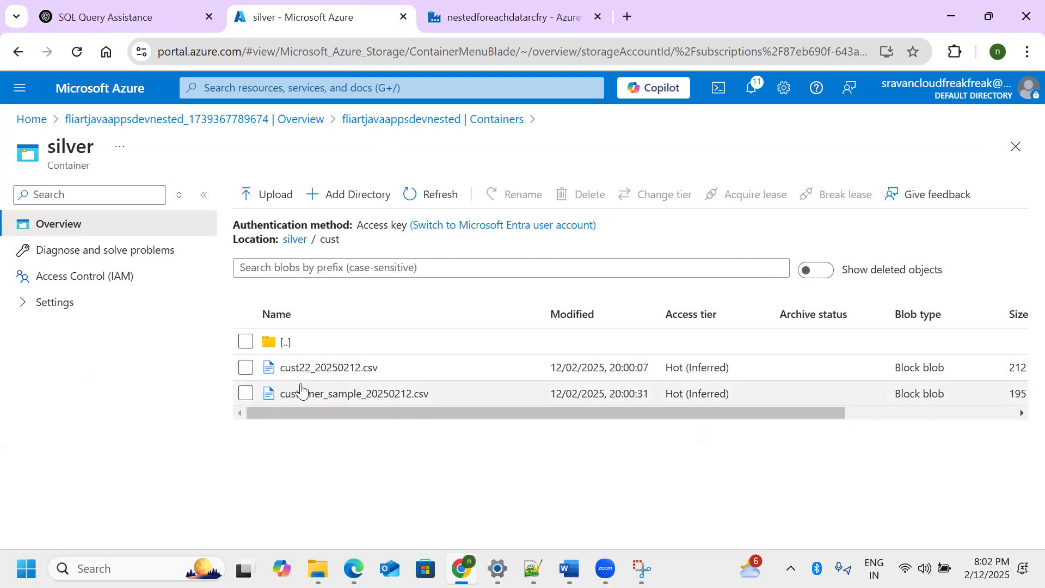
left_click_drag(315, 370, 362, 368)
left_click(411, 470)
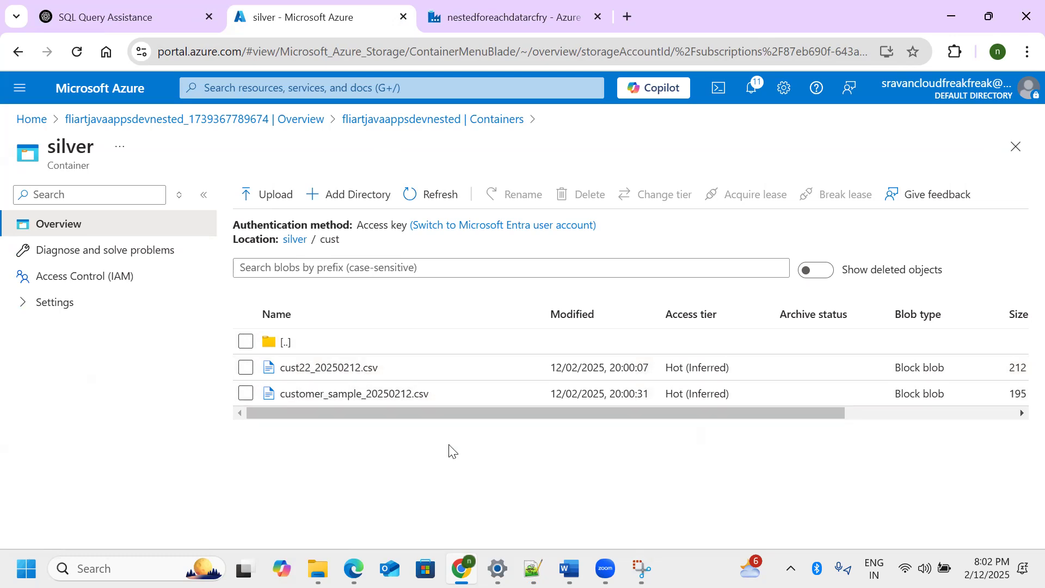
left_click(380, 119)
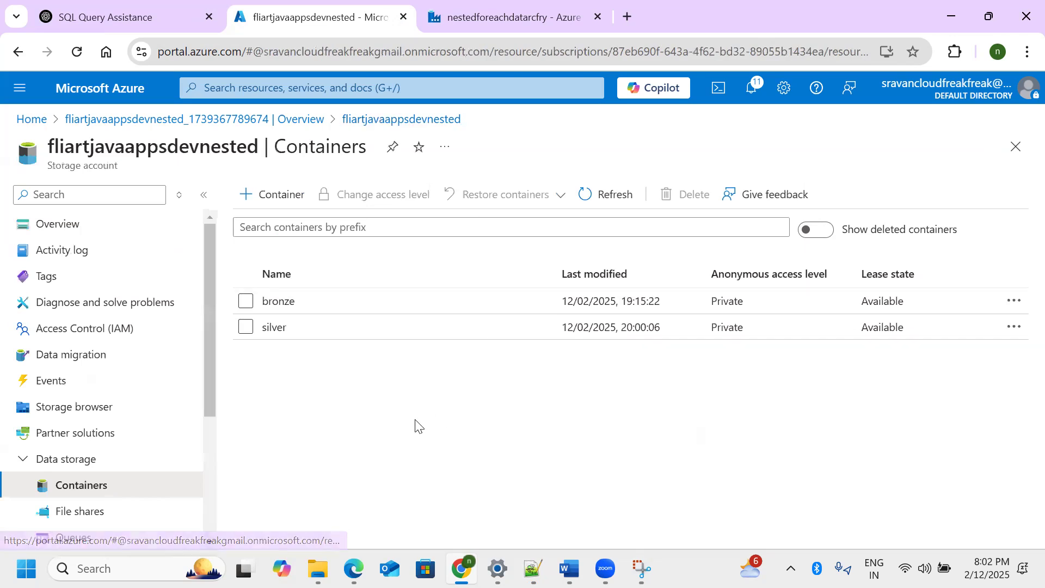